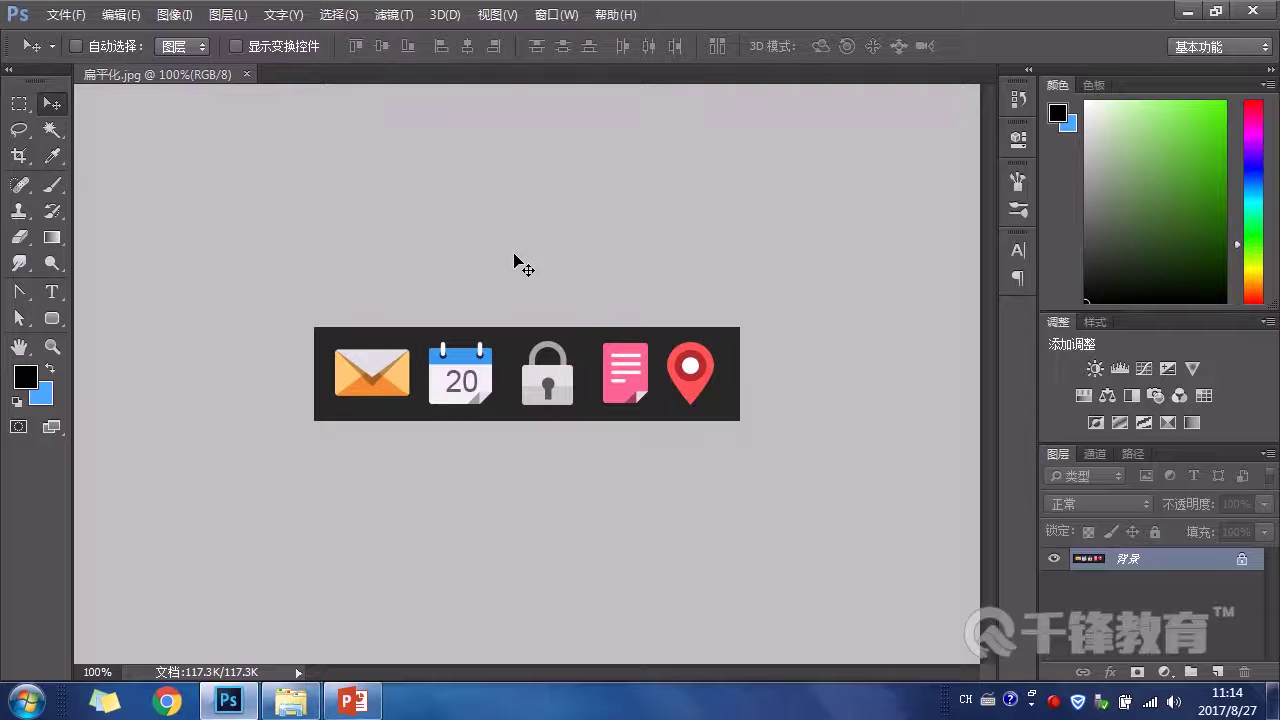
Step: Extend the canvas height to 200 pixels, anchored at the top so the new space is added below the icons
key(ctrl+alt+c)
drag(611, 158, 908, 144)
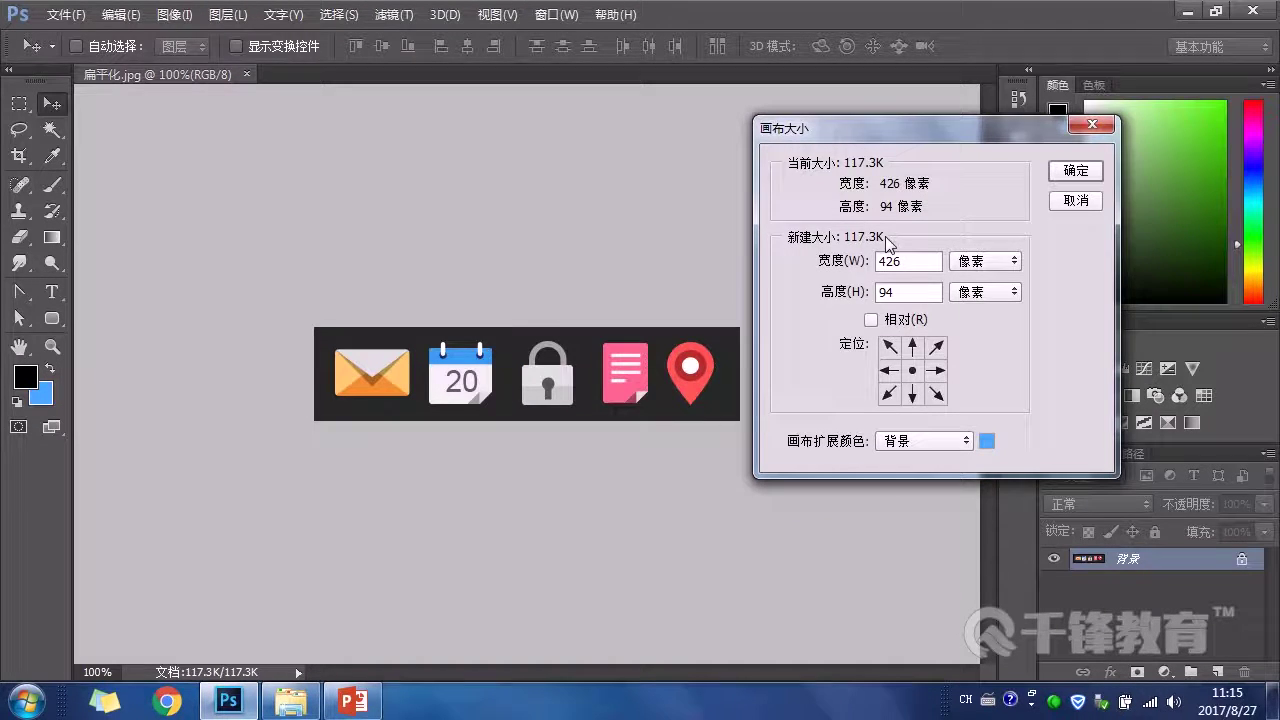
double_click(908, 291)
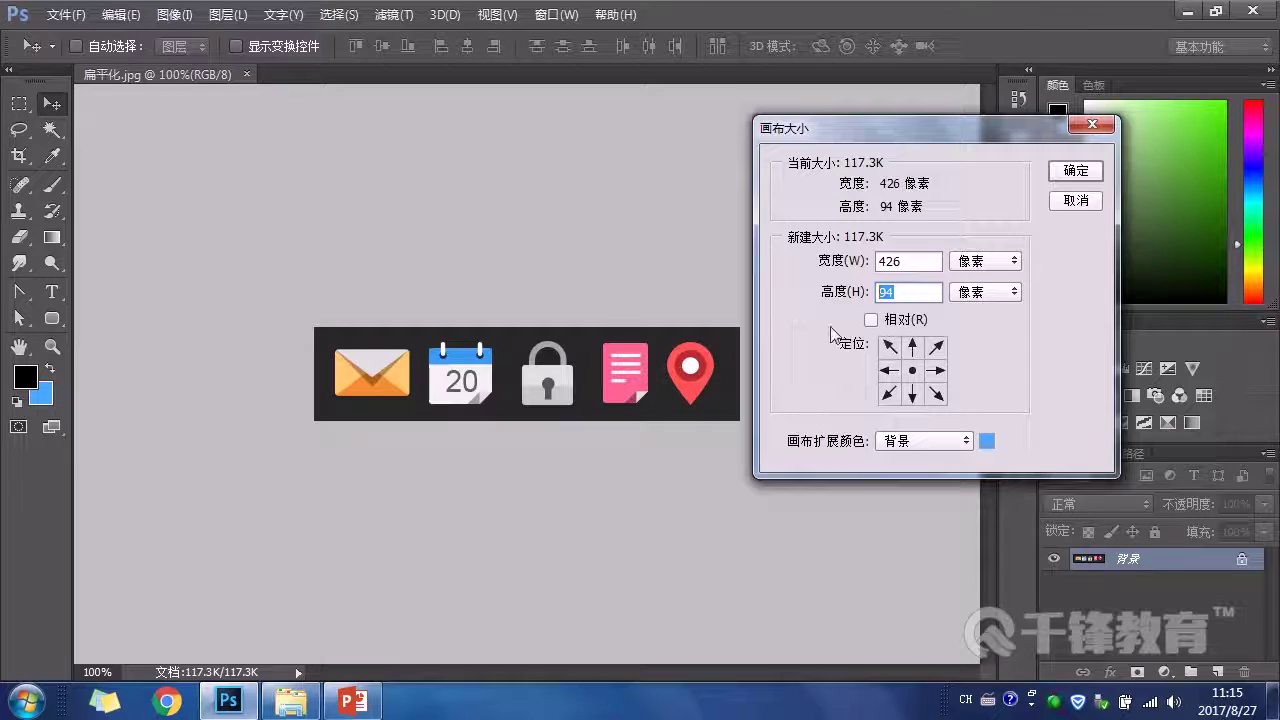
click(916, 347)
text(200)
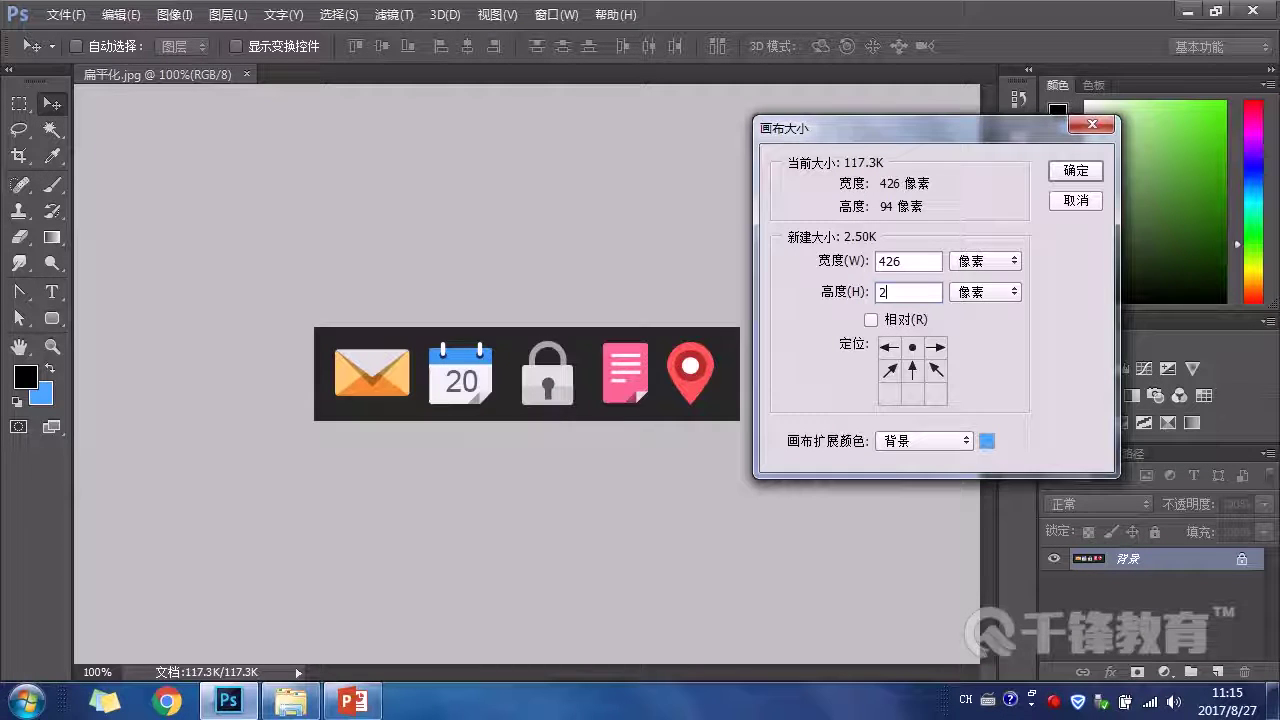
click(1075, 171)
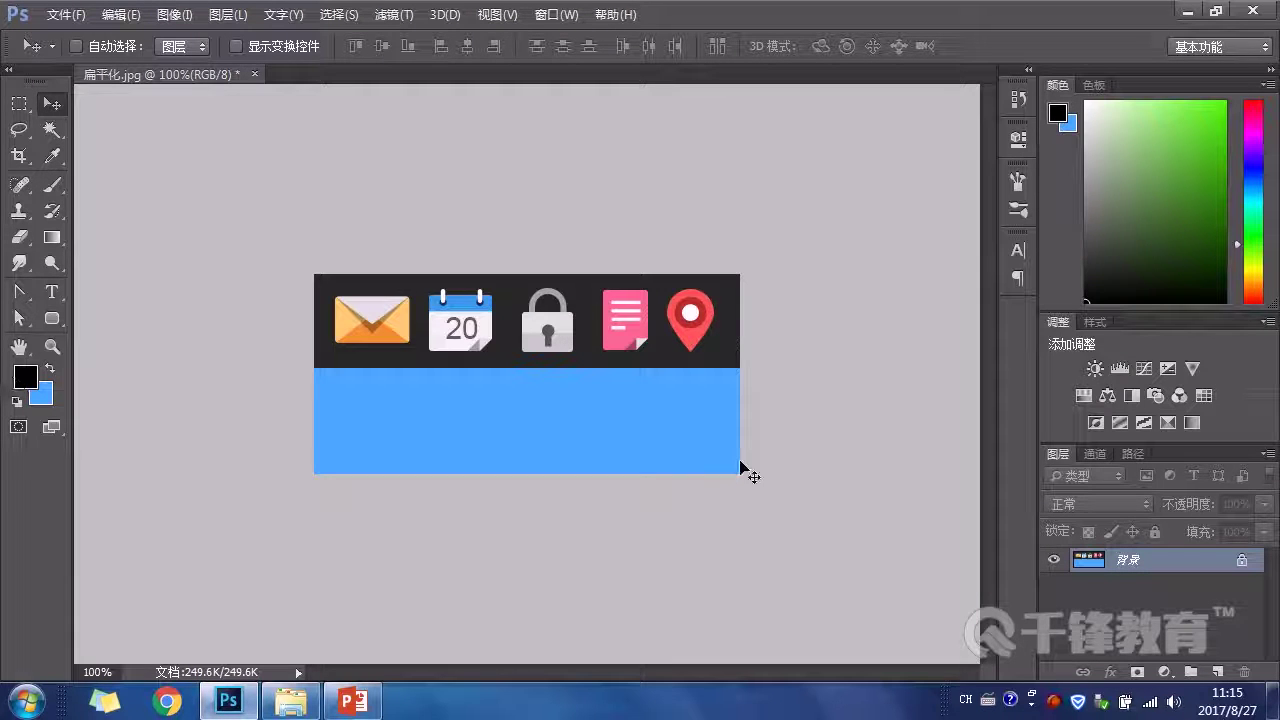
Step: Stretch a thin full-width strip of the dark background down over the blue area, and clear the selection
click(19, 103)
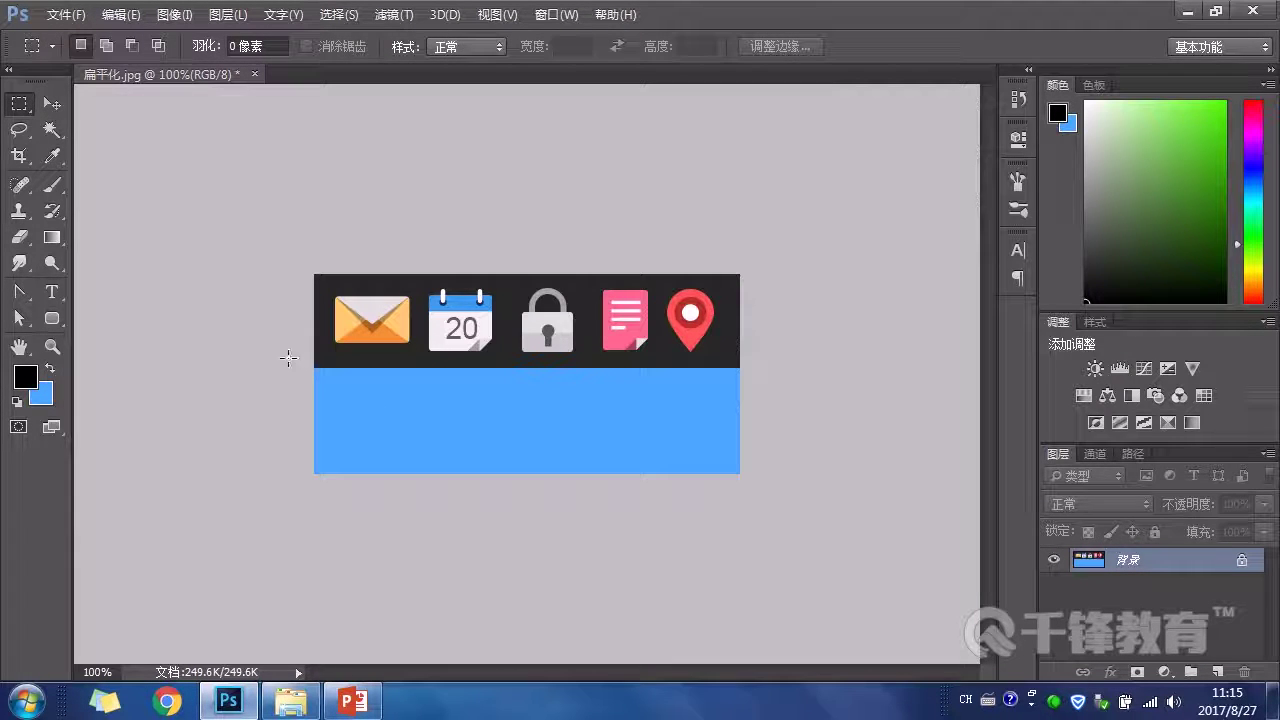
drag(288, 353, 764, 361)
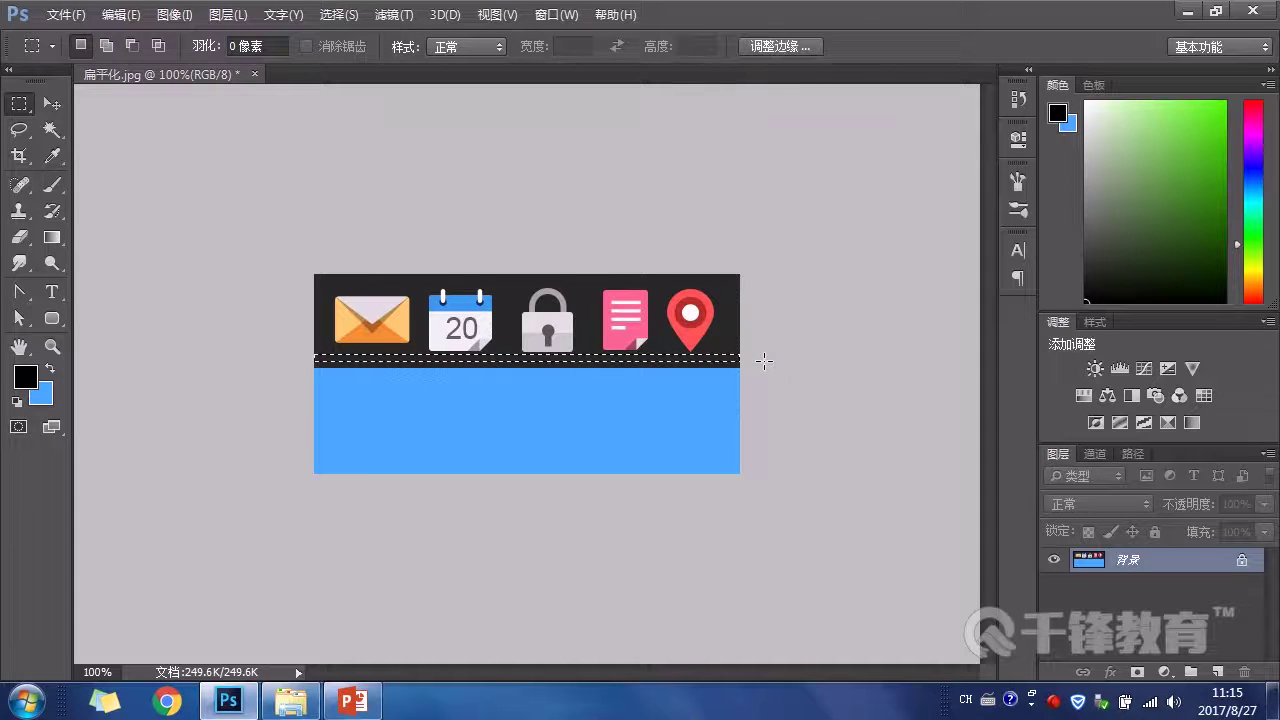
key(ctrl+t)
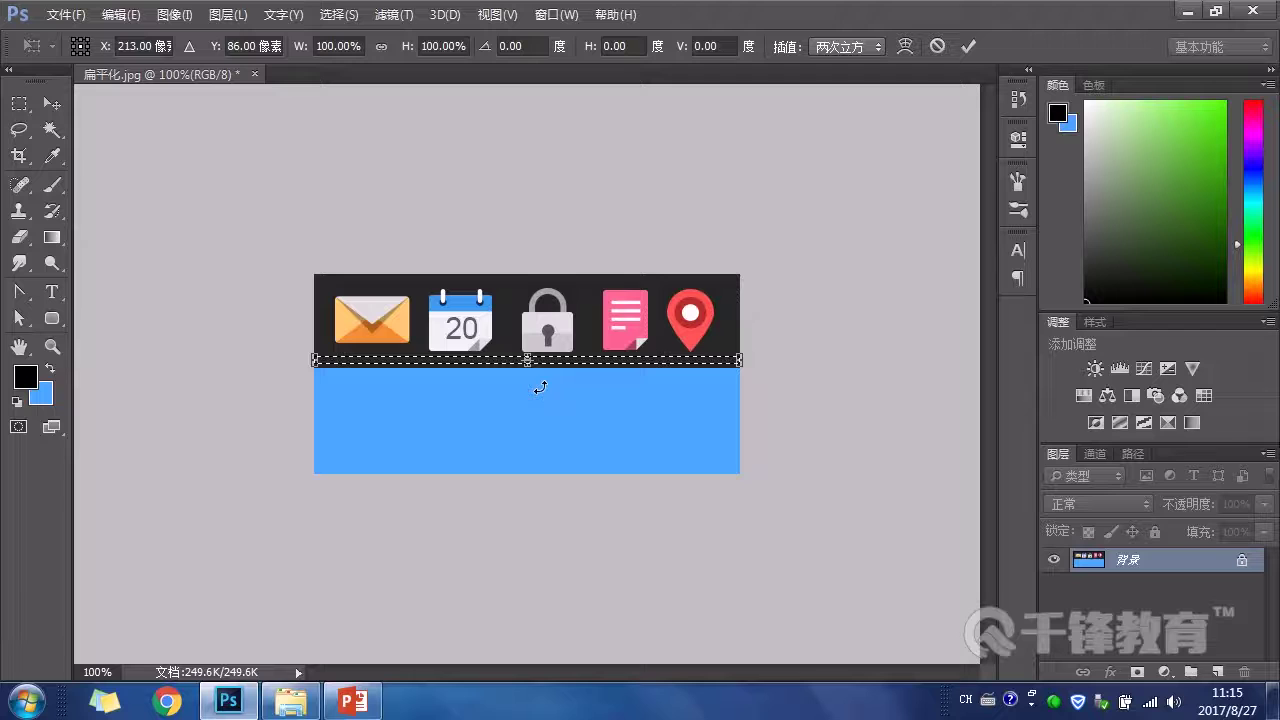
drag(527, 365, 537, 493)
key(Return)
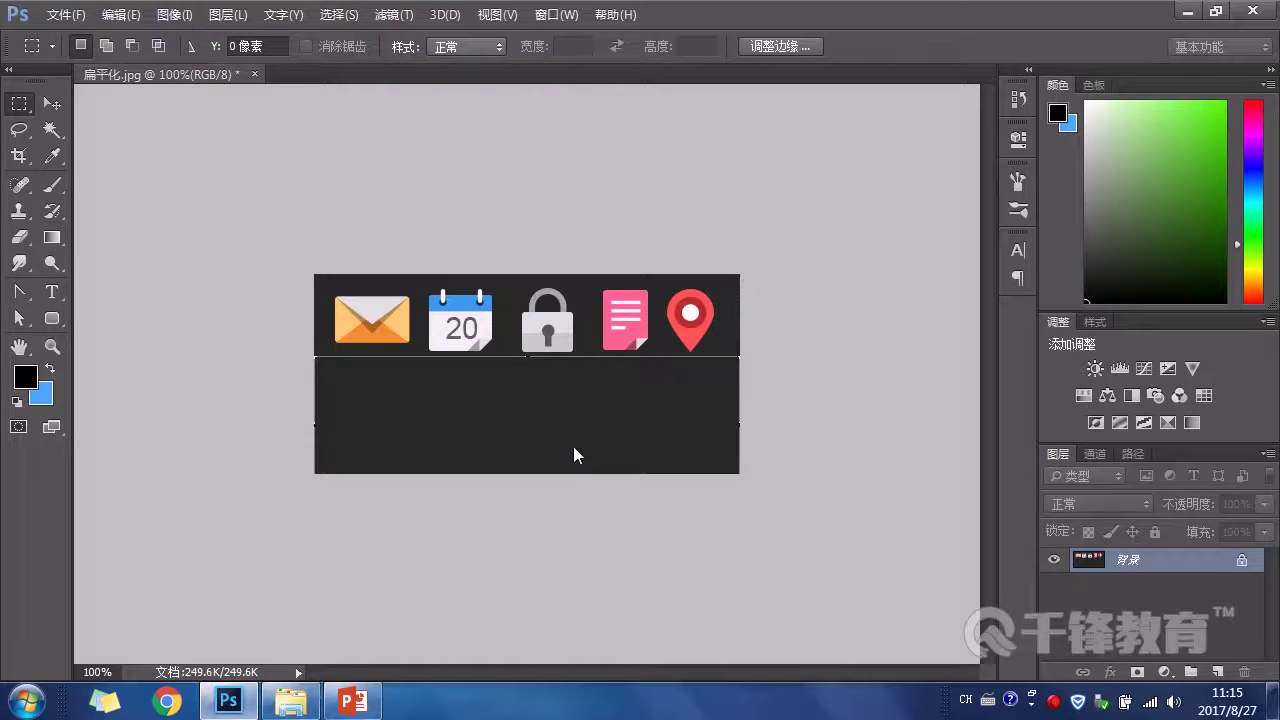
key(ctrl+d)
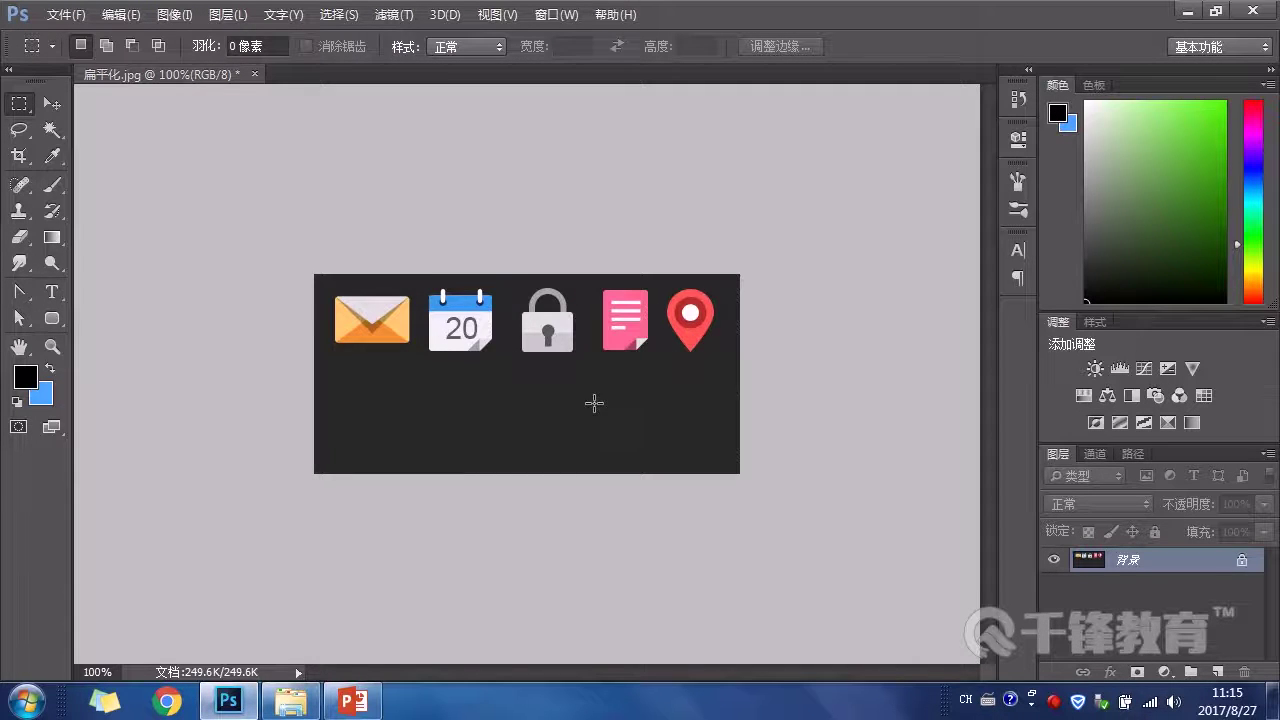
Step: Draw a rounded rectangle with a 3-pixel radius over the envelope icon, about 74 by 46 pixels
key(ctrl+plus)
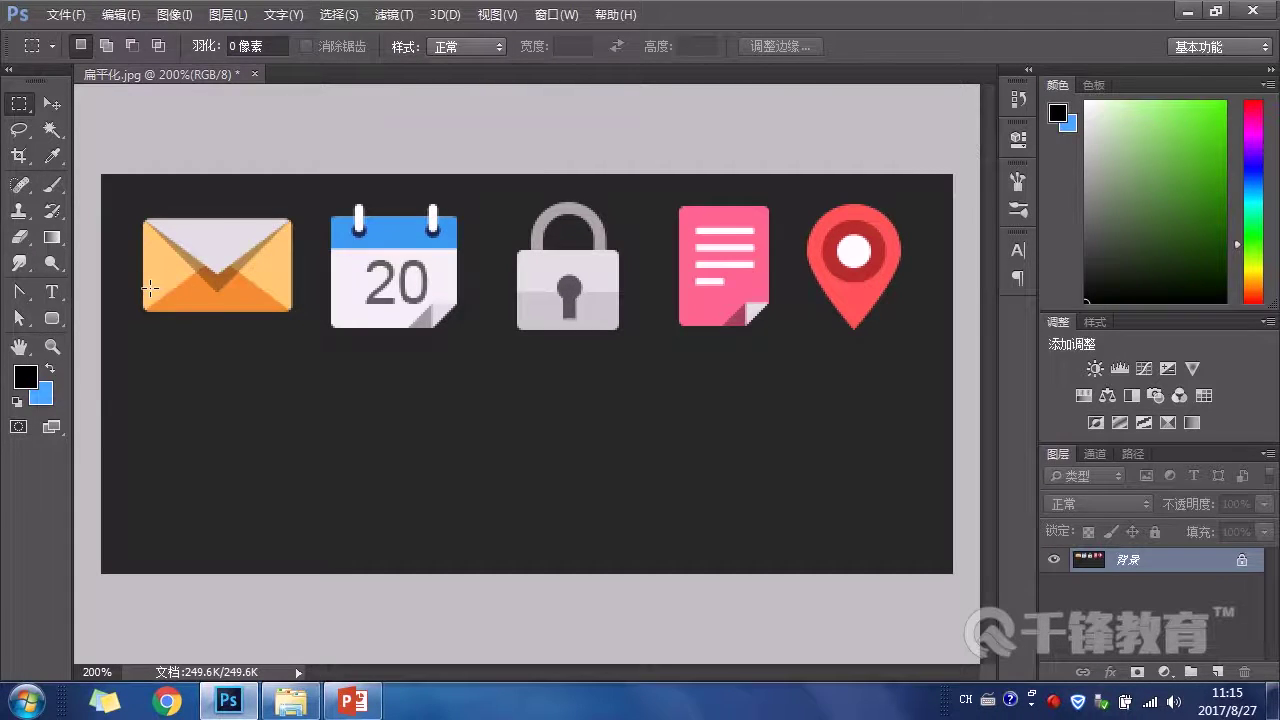
click(54, 318)
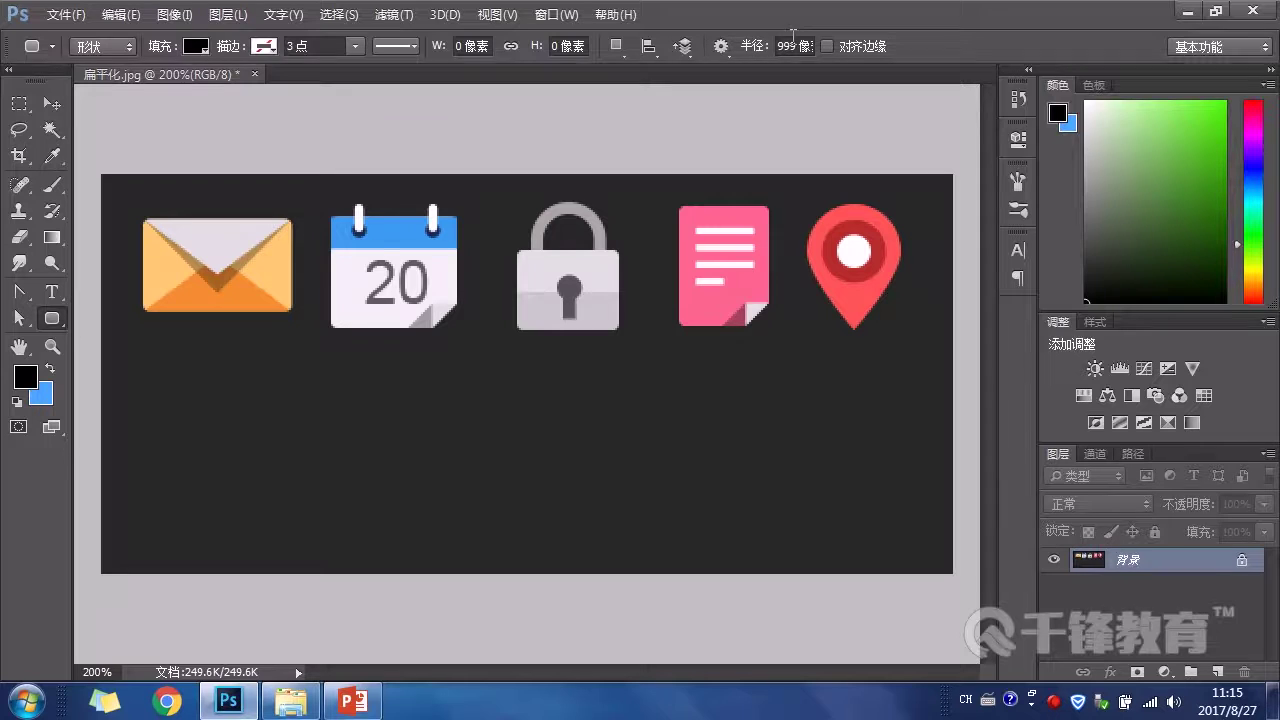
click(790, 46)
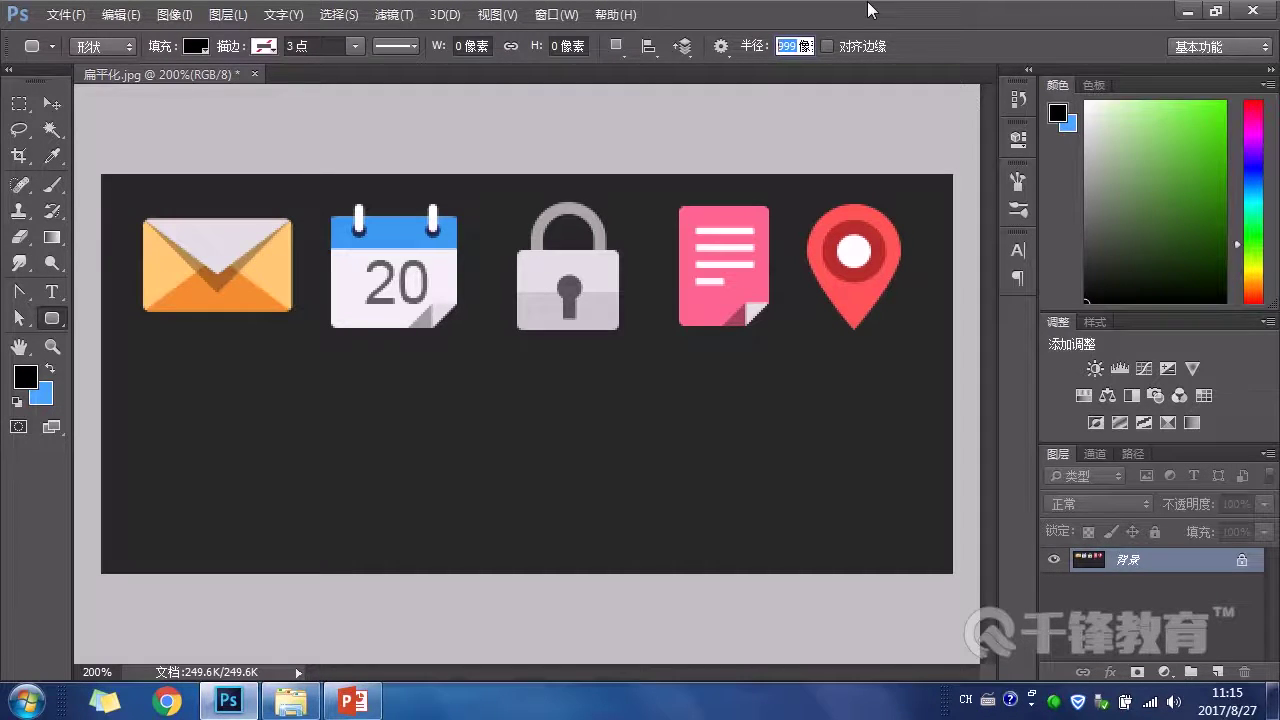
text(3)
key(Return)
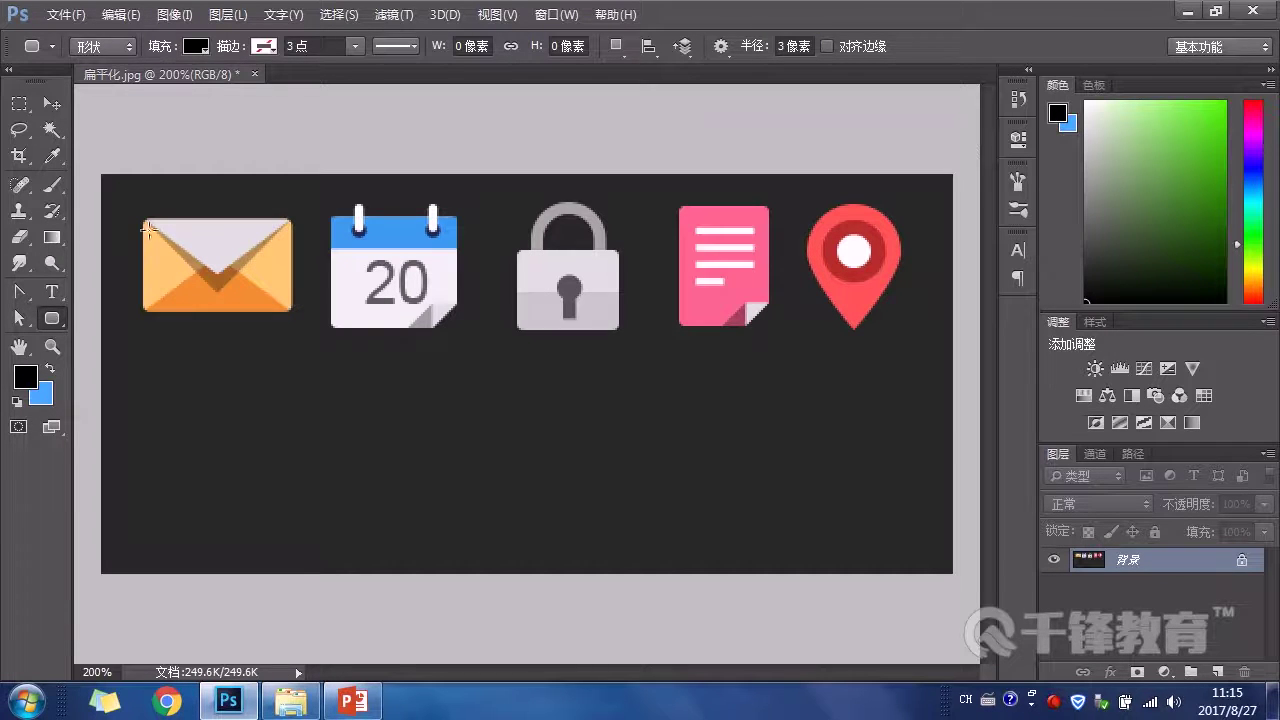
drag(140, 219, 289, 310)
Step: Move the black rounded rectangle straight down into the empty space below the envelope icon
click(52, 103)
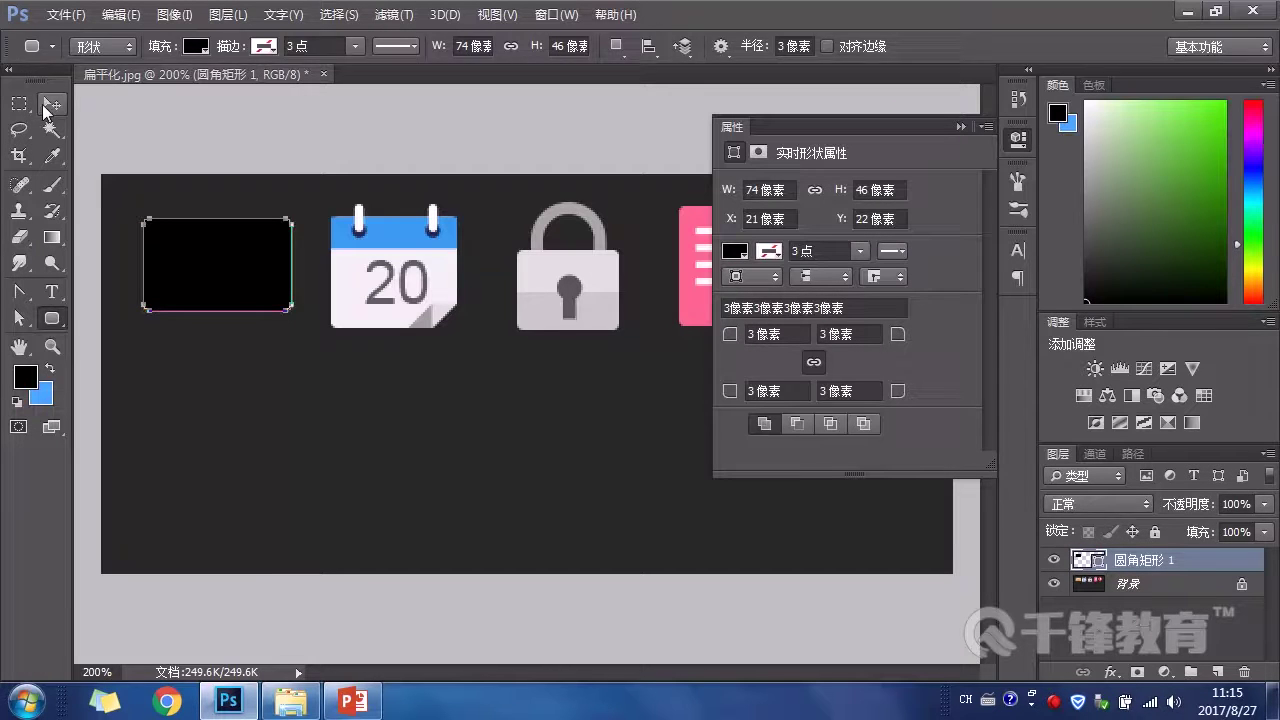
drag(220, 271, 219, 415)
click(956, 126)
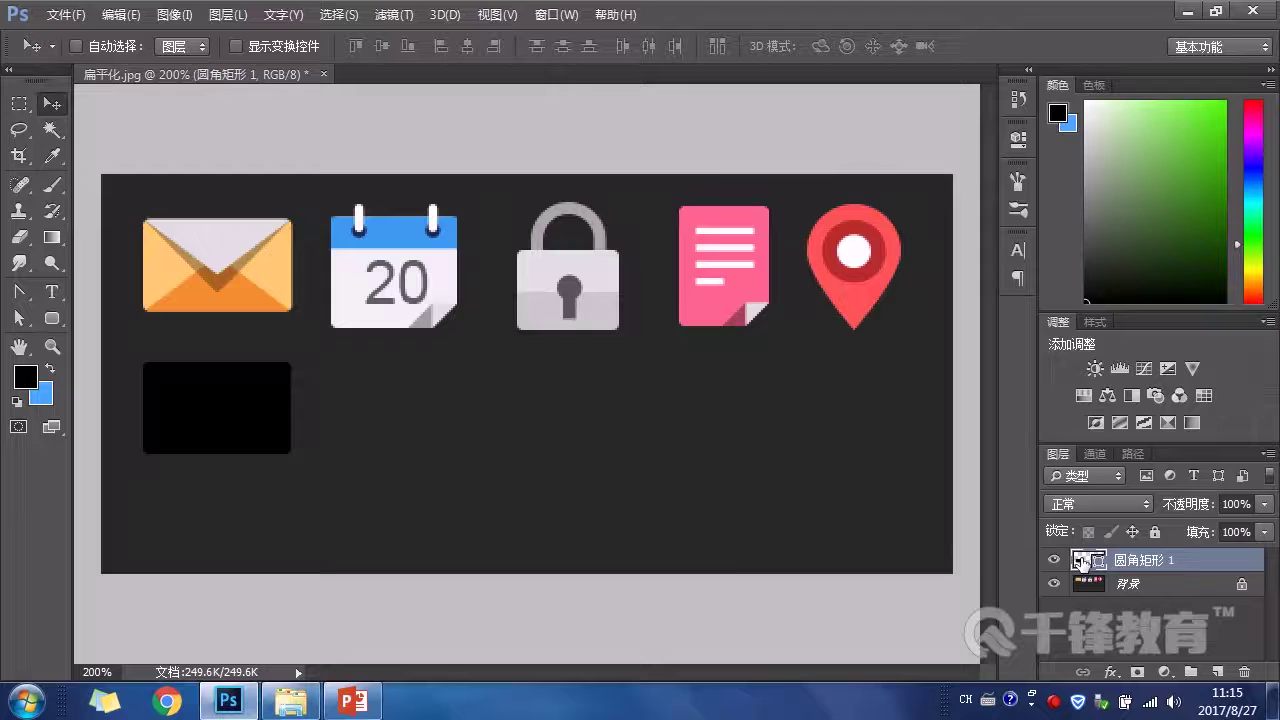
Step: Fill the rounded rectangle with the light orange sampled from the original envelope's side
double_click(1082, 560)
drag(998, 195, 1008, 173)
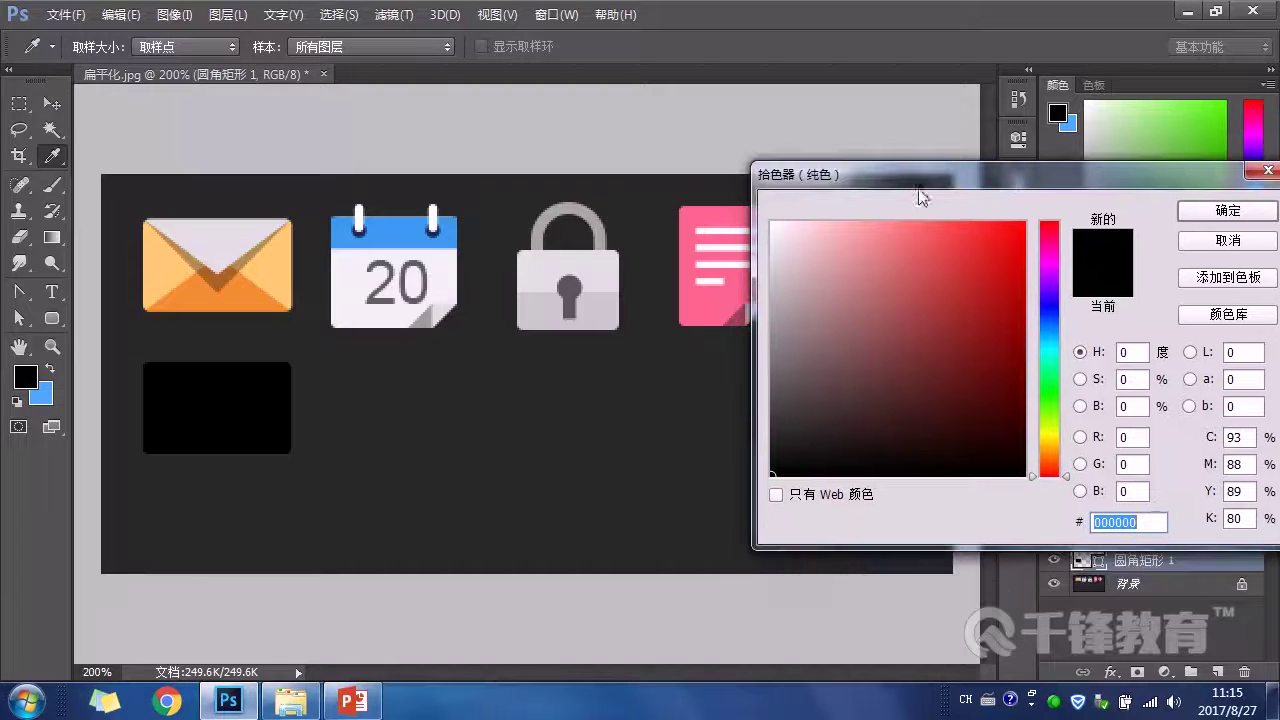
click(281, 261)
click(1212, 211)
key(v)
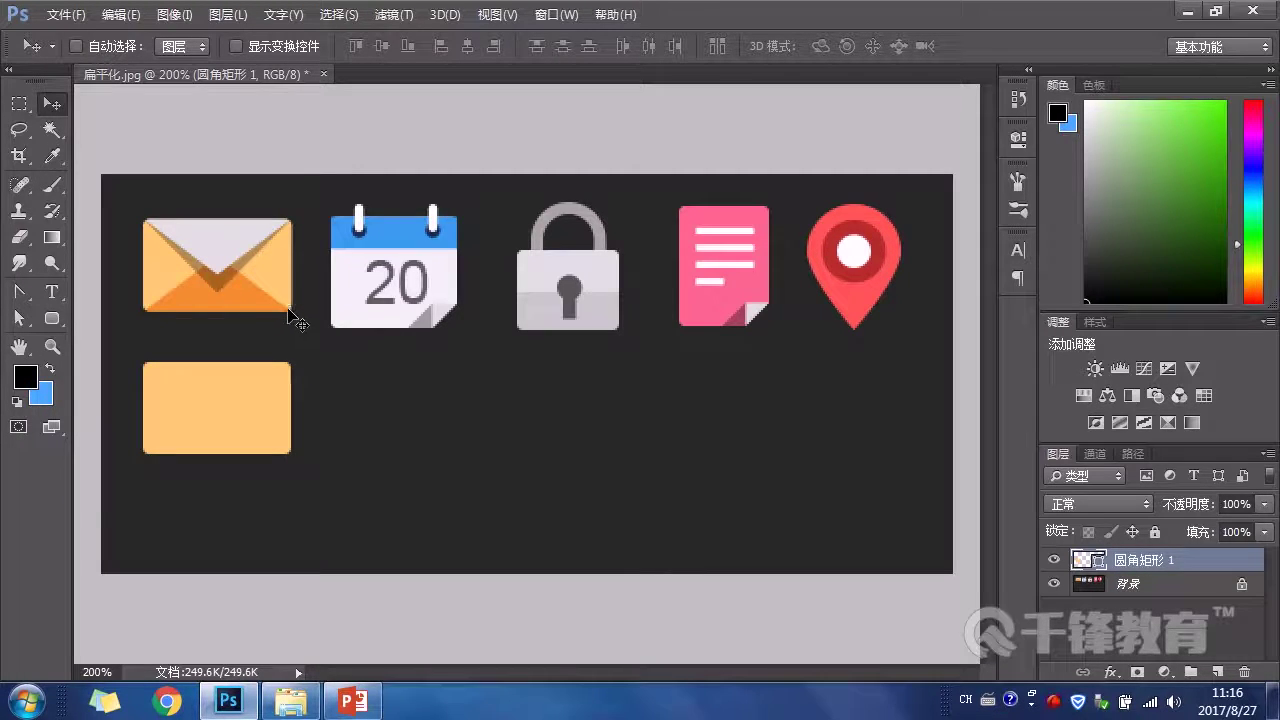
Step: Draw a three-sided polygon in the empty area beside the new envelope body with the Polygon tool
click(52, 318)
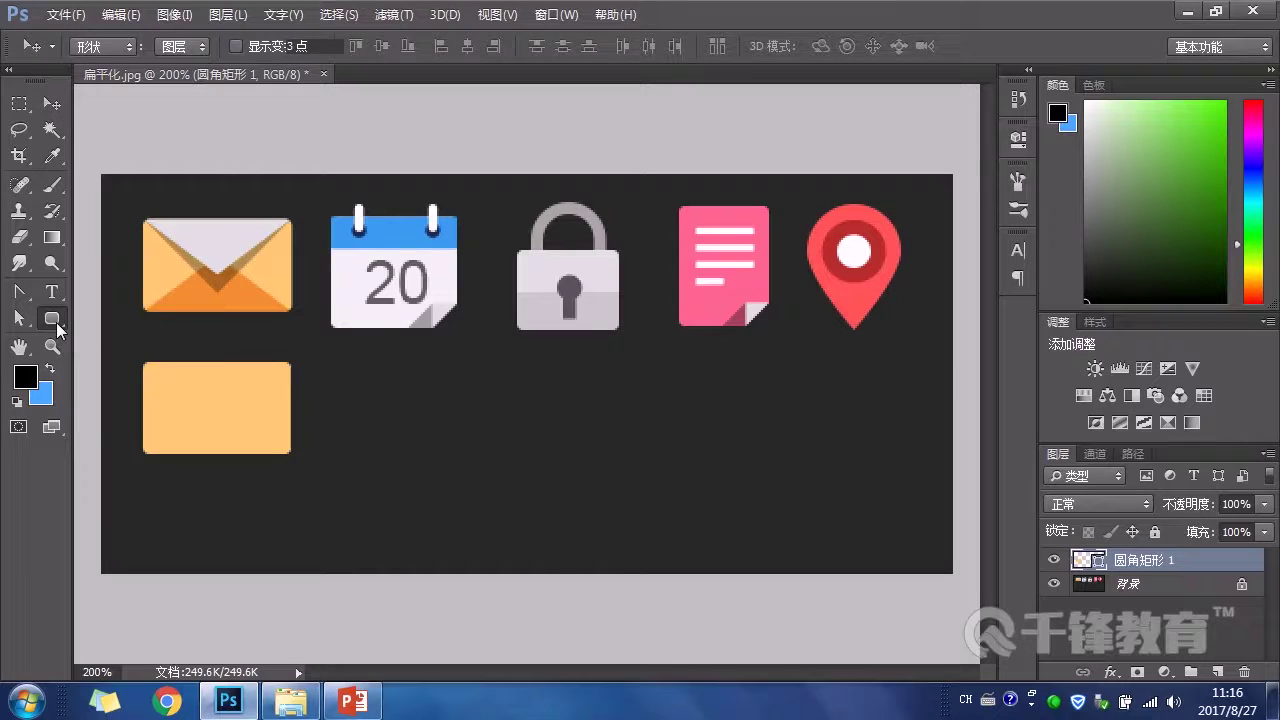
click(170, 386)
click(52, 318)
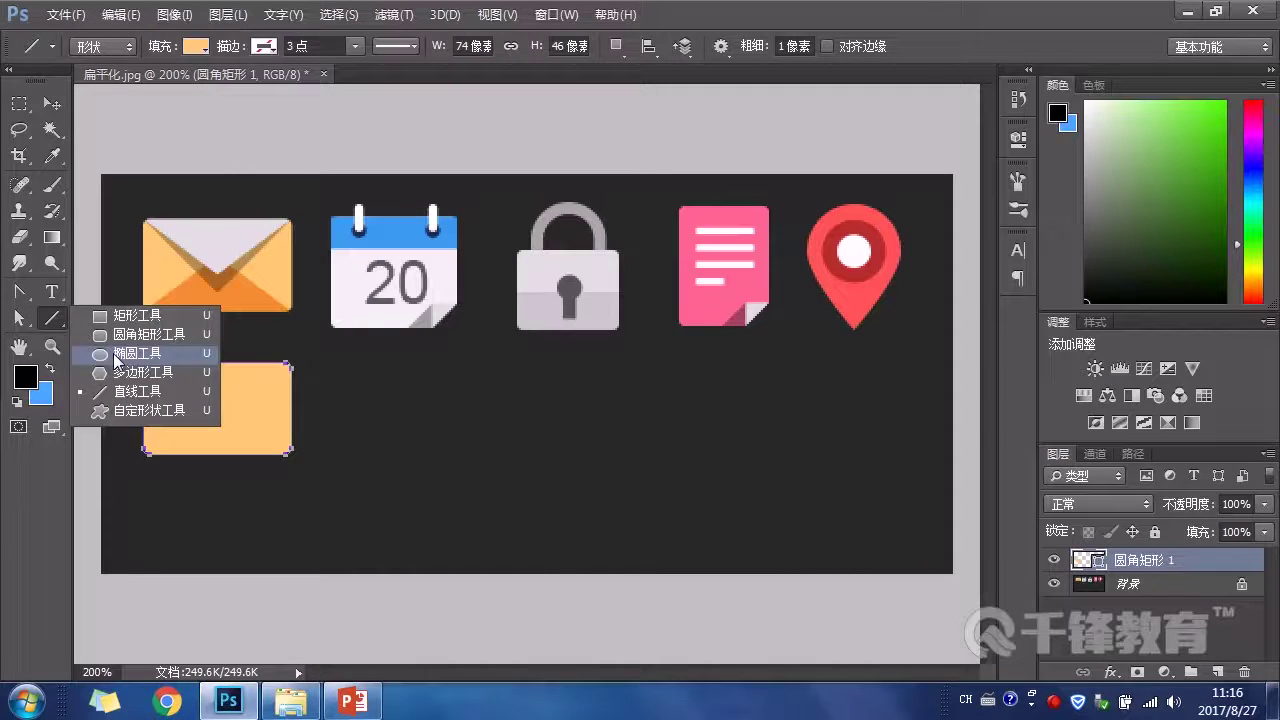
click(130, 369)
click(783, 46)
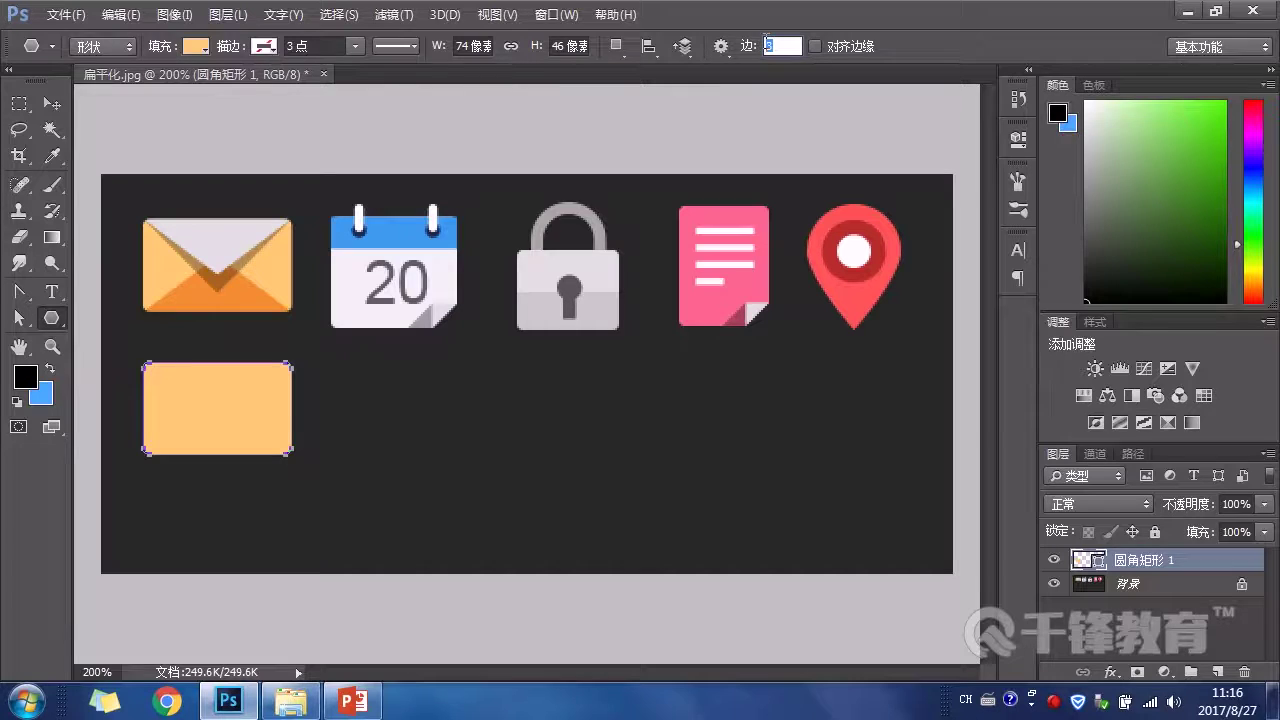
drag(461, 424, 528, 436)
key(v)
drag(421, 421, 408, 486)
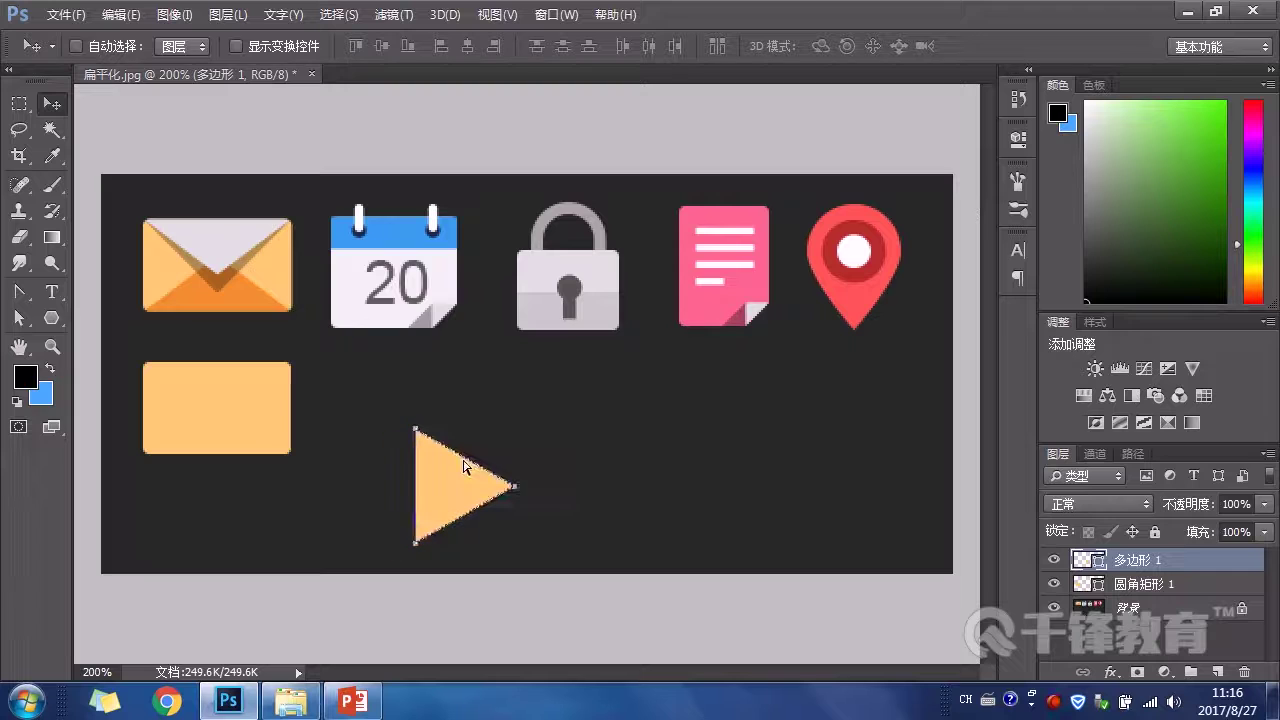
Step: Rotate the triangle -90° to point up, stretch it wider than the envelope body, and place it over the body's lower part
key(ctrl+t)
drag(535, 417, 375, 387)
drag(469, 450, 563, 457)
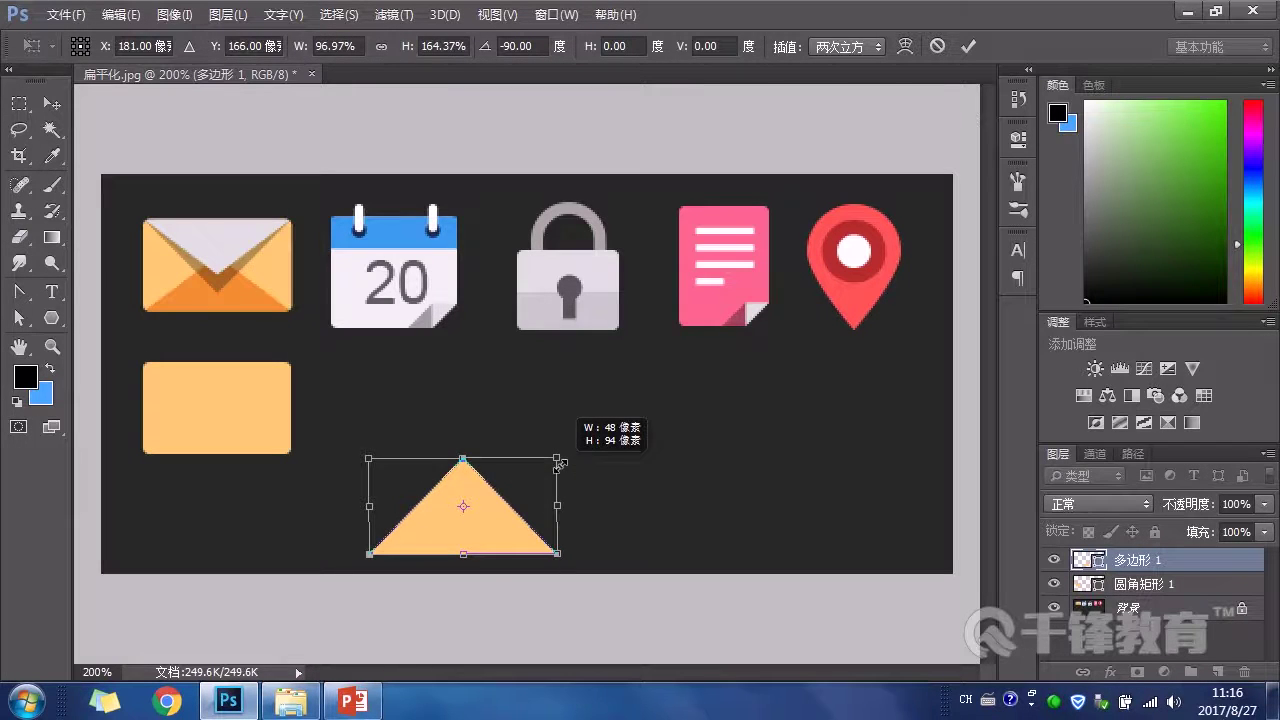
drag(495, 544, 243, 466)
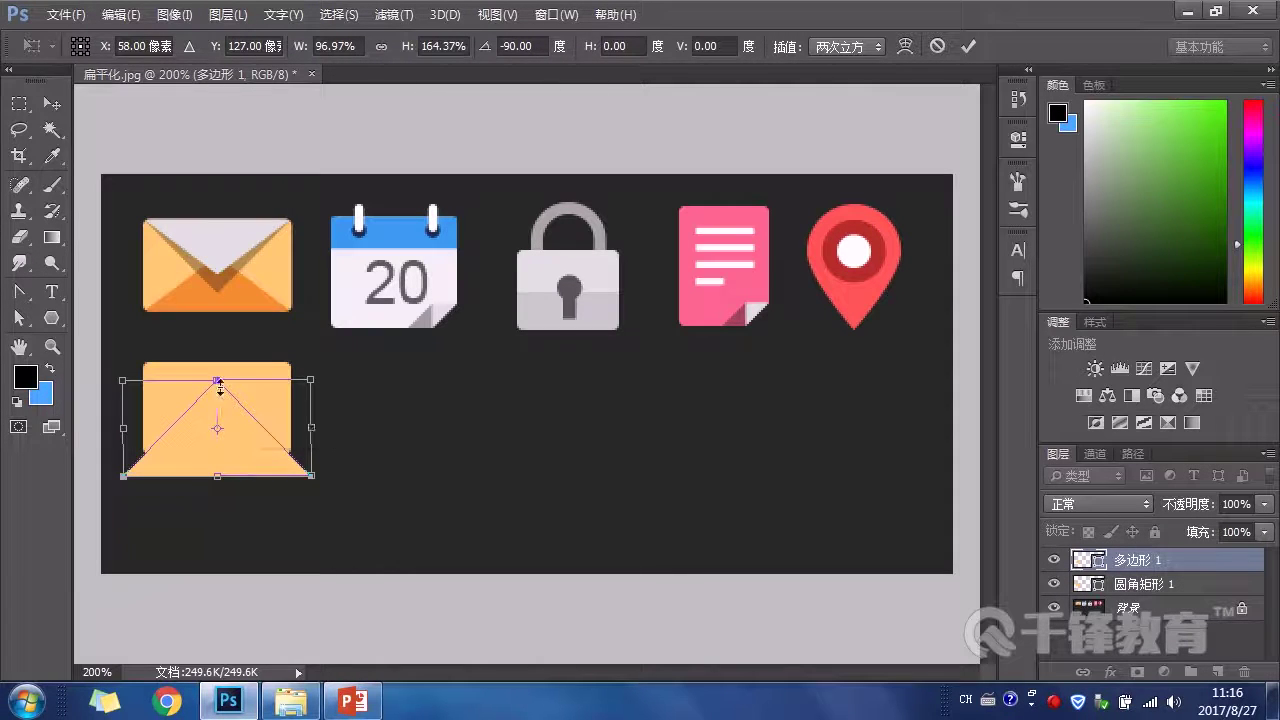
mouse_move(217, 380)
mouse_down()
mouse_move(218, 427)
mouse_move(217, 399)
mouse_up()
key(Return)
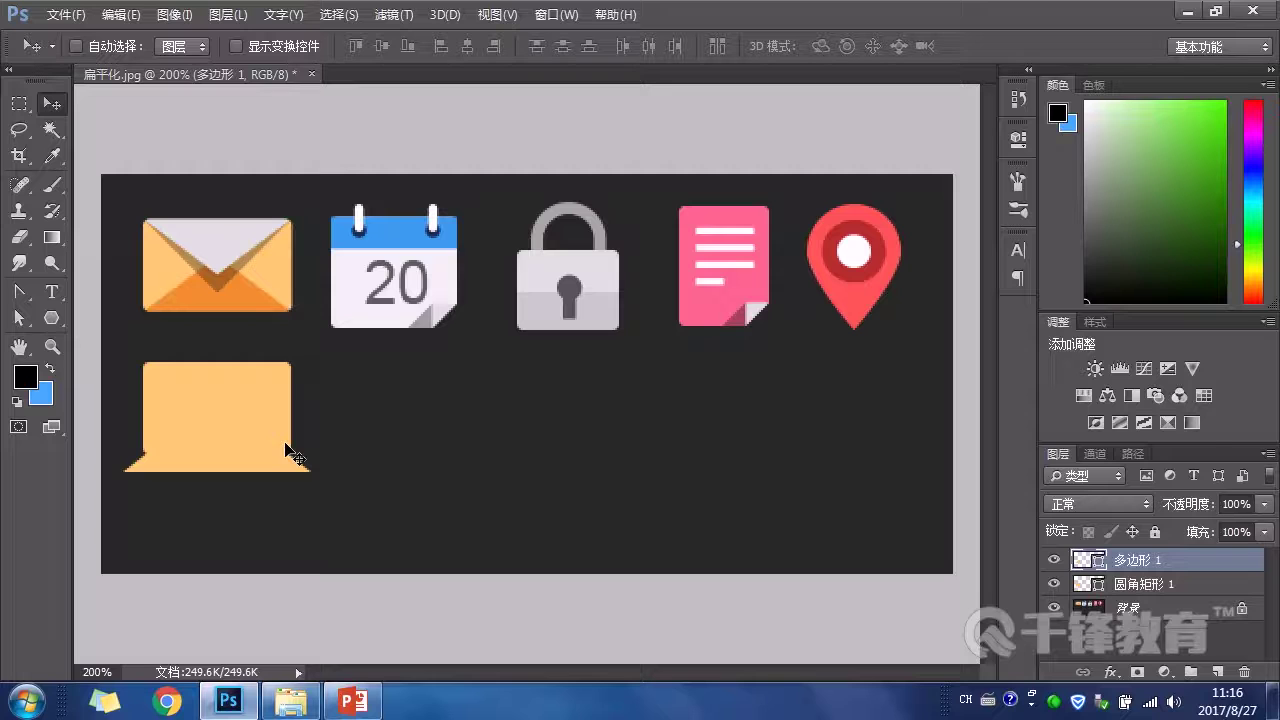
Step: Recolor the upward triangle with the darker orange f48e2c sampled from the original envelope's lower flap
double_click(1071, 566)
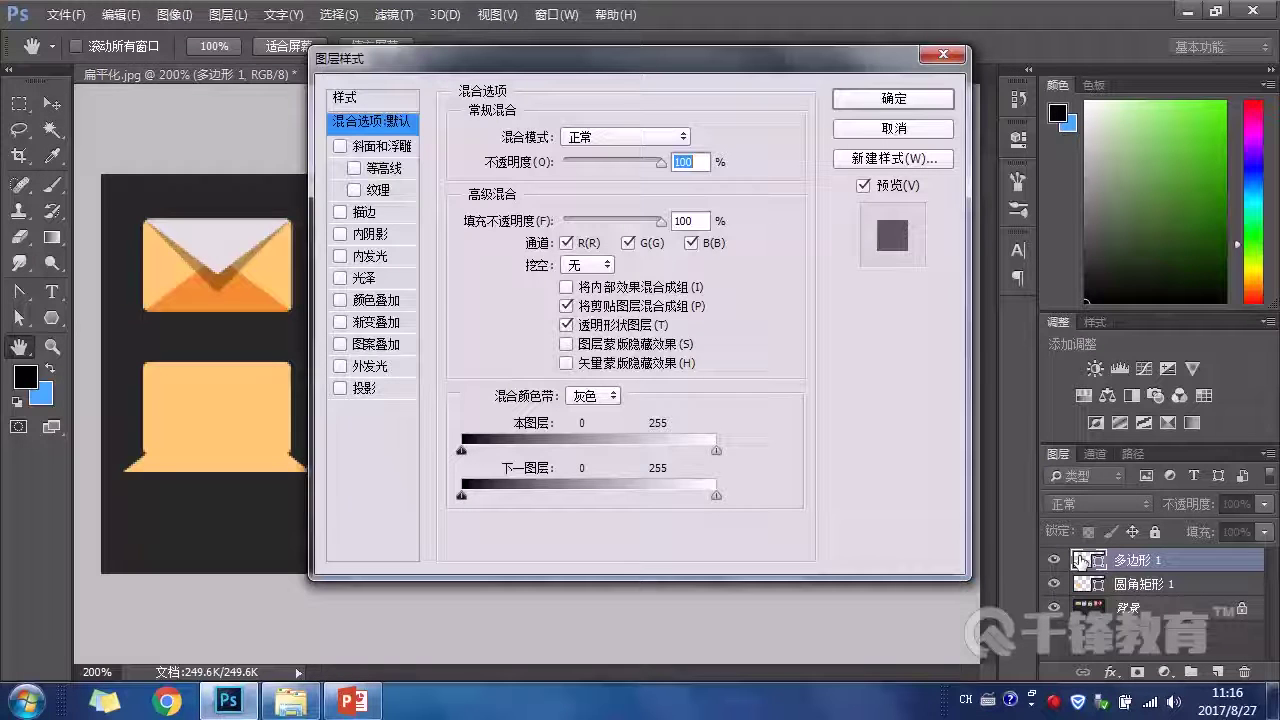
click(876, 135)
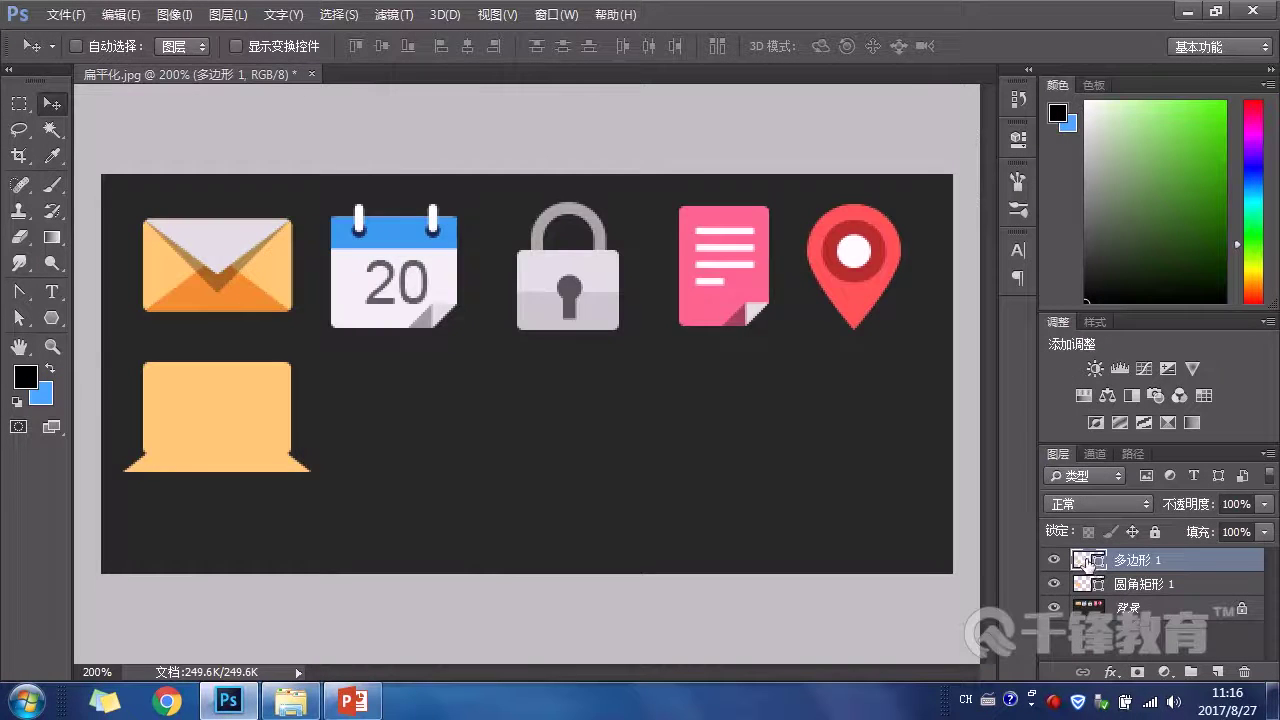
double_click(1086, 560)
click(255, 298)
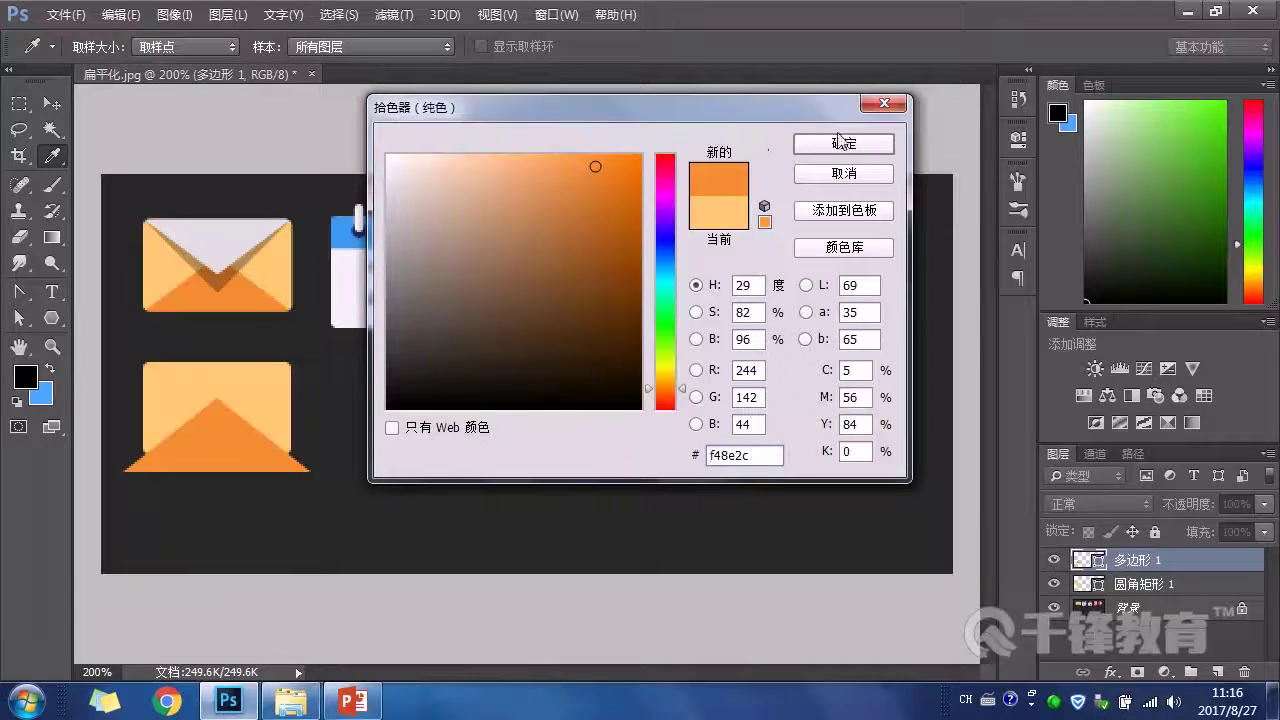
click(843, 143)
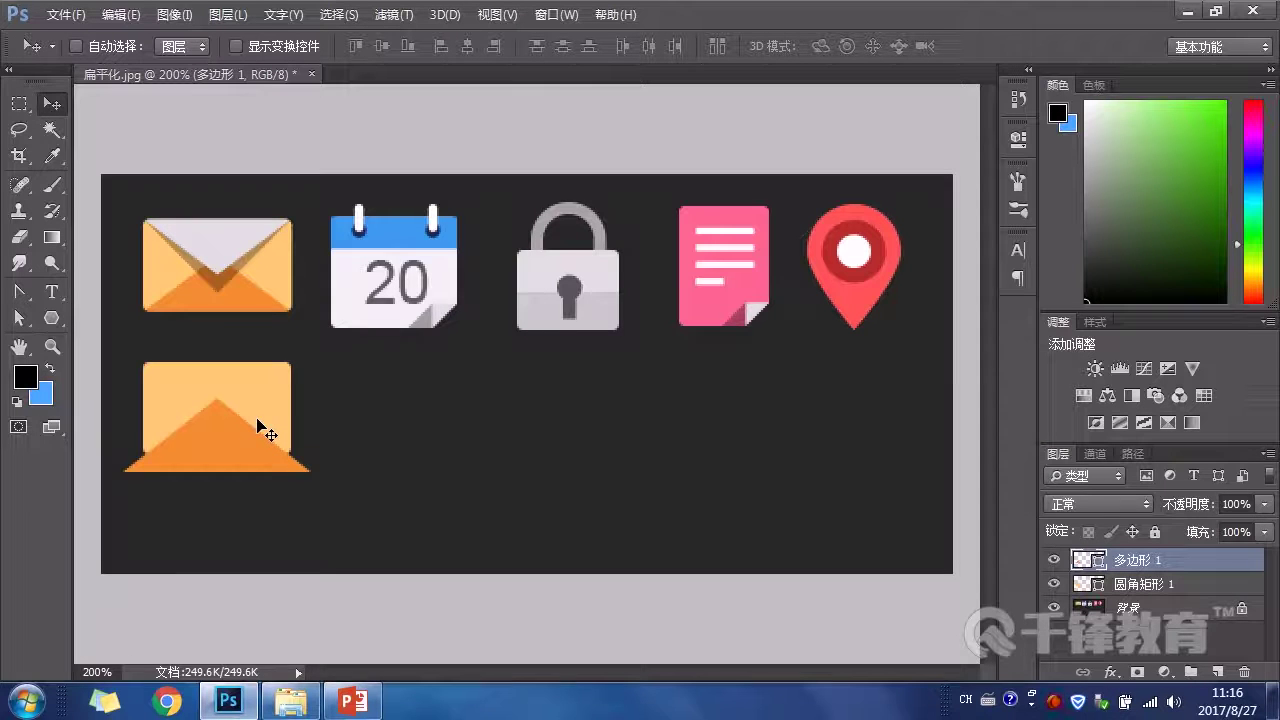
Step: Align the orange triangle horizontally with the rounded rectangle and clip its layer to the rectangle
shift+click(1210, 584)
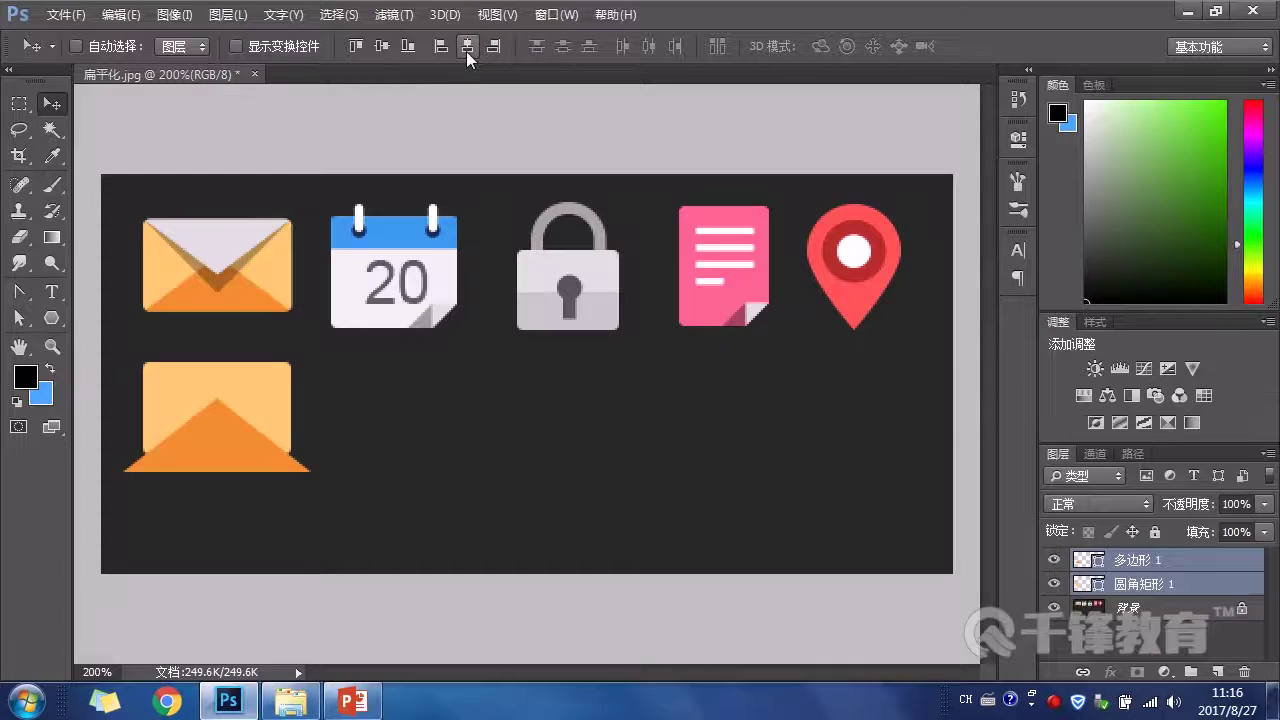
click(1205, 567)
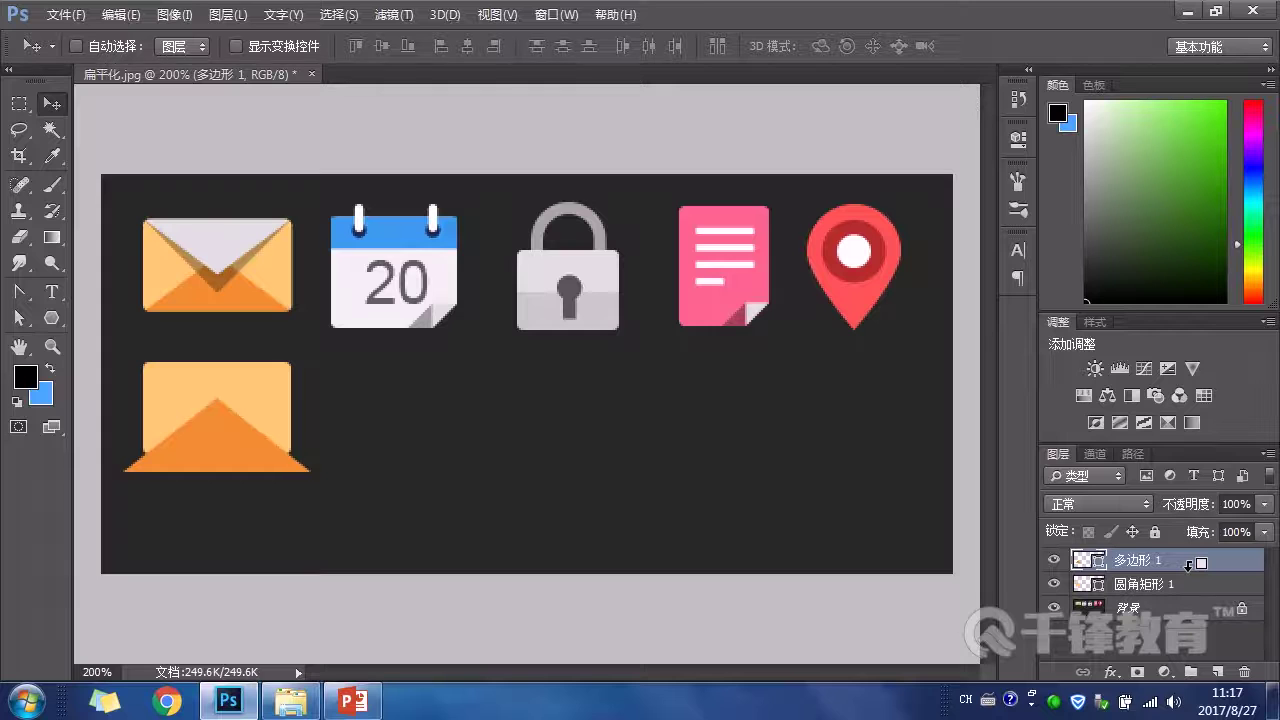
alt+click(1188, 566)
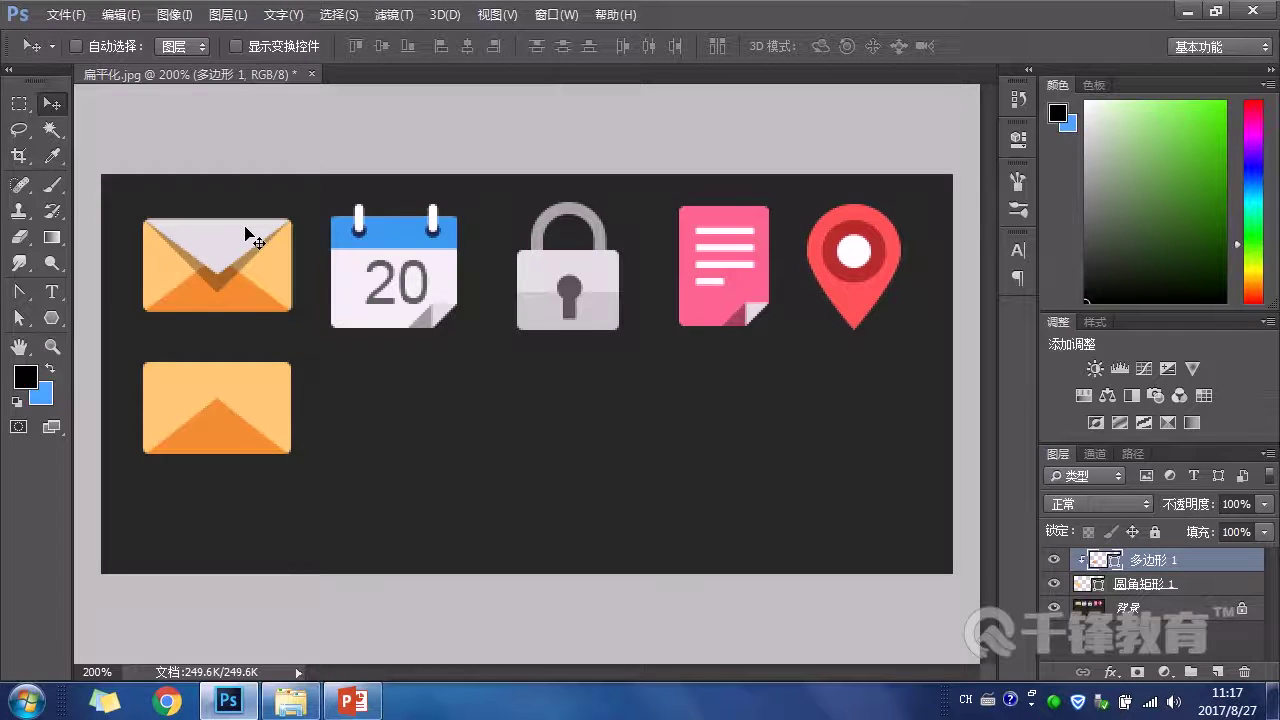
Step: Draw a second triangle in the empty area beside the new envelope for its top flap
click(52, 318)
drag(413, 404, 533, 447)
click(52, 103)
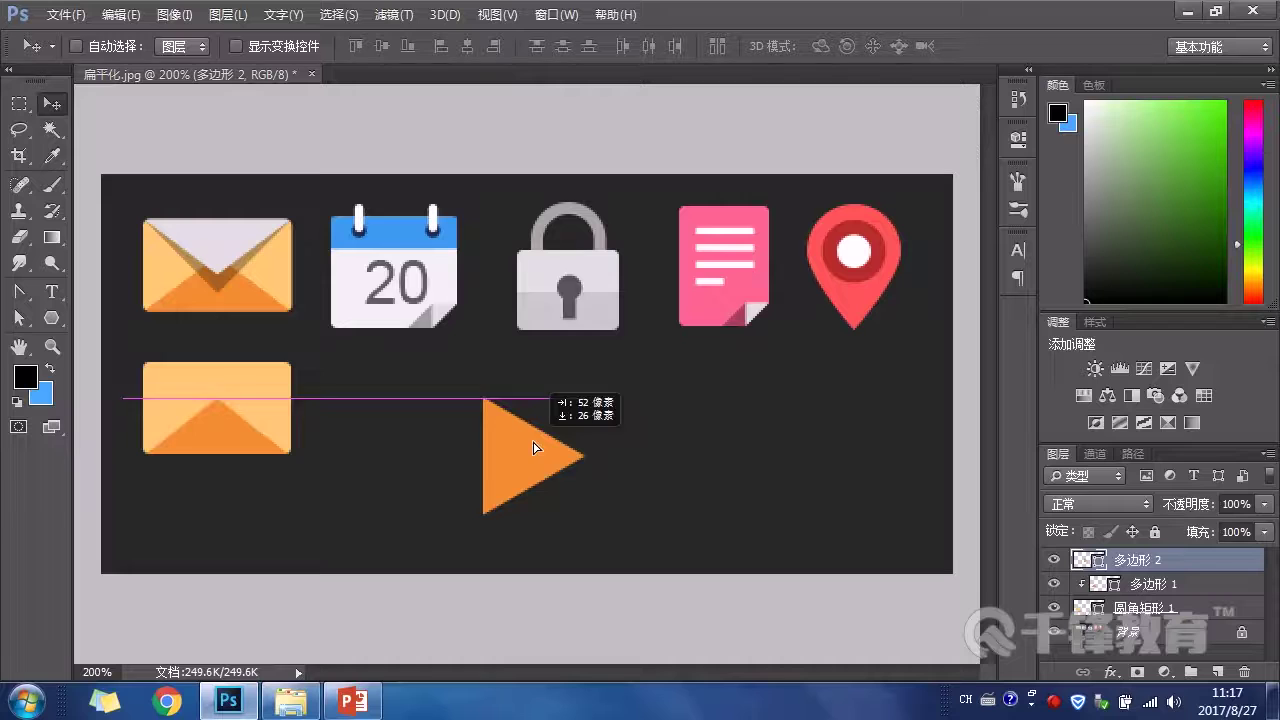
Step: Rotate the second triangle 90° to point down, stretch it wider than the envelope body, and position it over the top
key(ctrl+t)
mouse_move(617, 391)
mouse_down()
mouse_move(434, 357)
mouse_move(650, 522)
mouse_move(580, 550)
mouse_move(632, 442)
mouse_move(630, 376)
mouse_up()
drag(535, 514, 536, 464)
drag(575, 412, 262, 375)
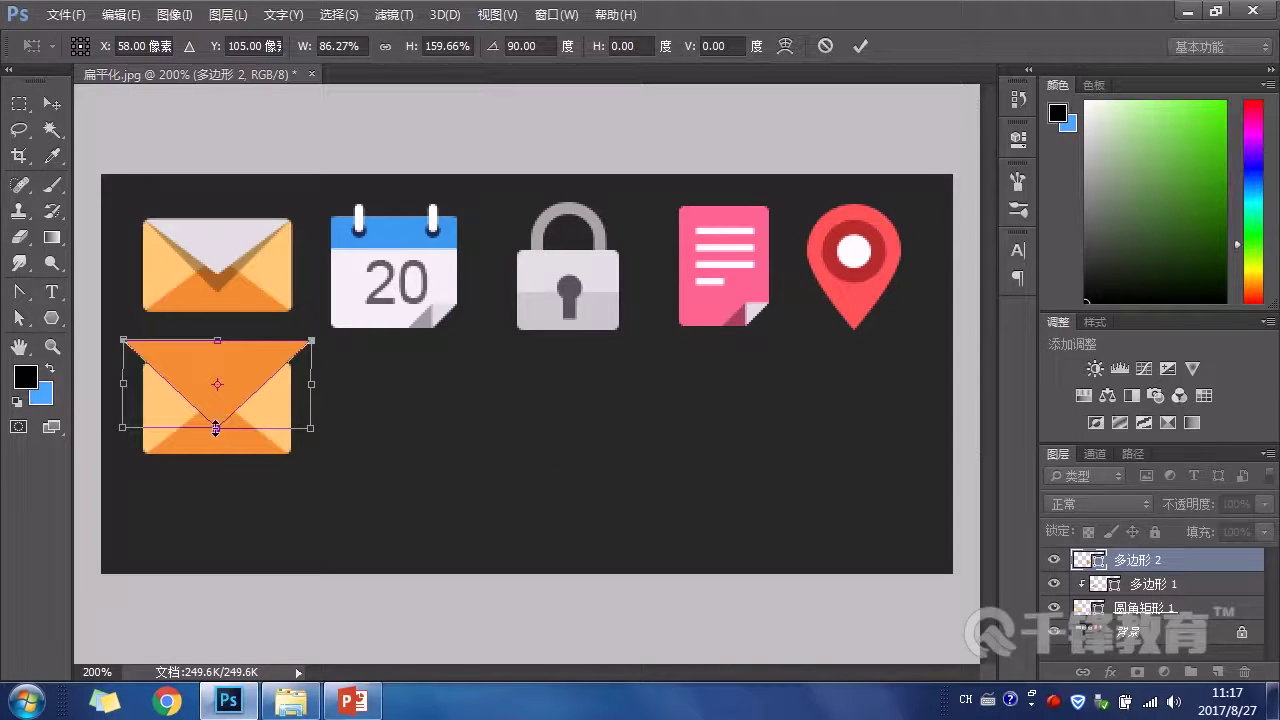
drag(215, 428, 217, 436)
key(Return)
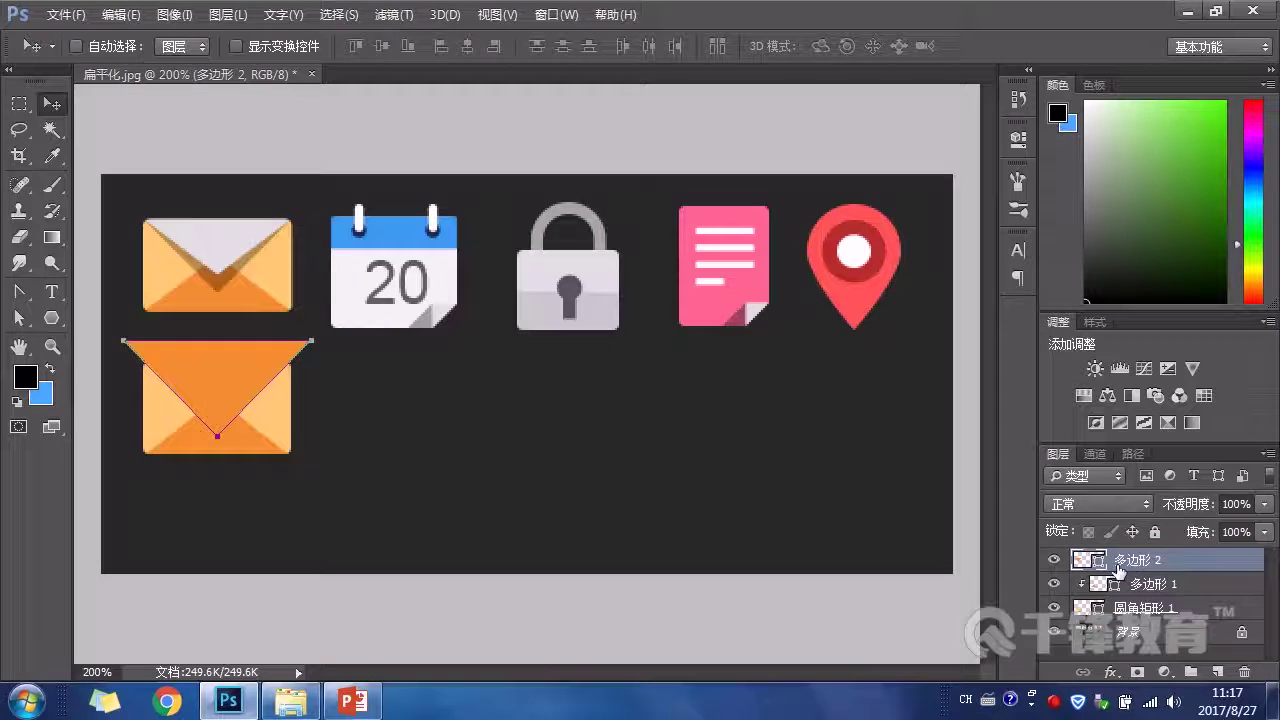
Step: Align the downward triangle horizontally with the envelope body and clip its layer to the rounded rectangle
shift+click(1216, 607)
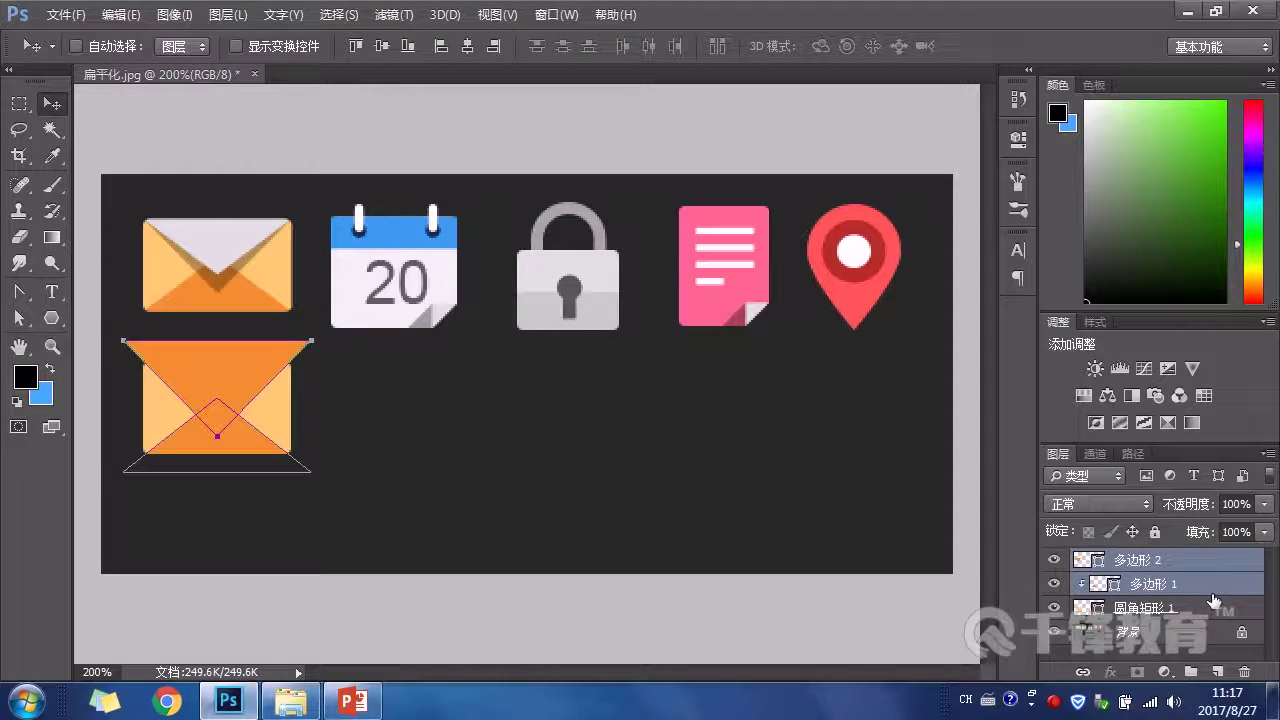
click(466, 46)
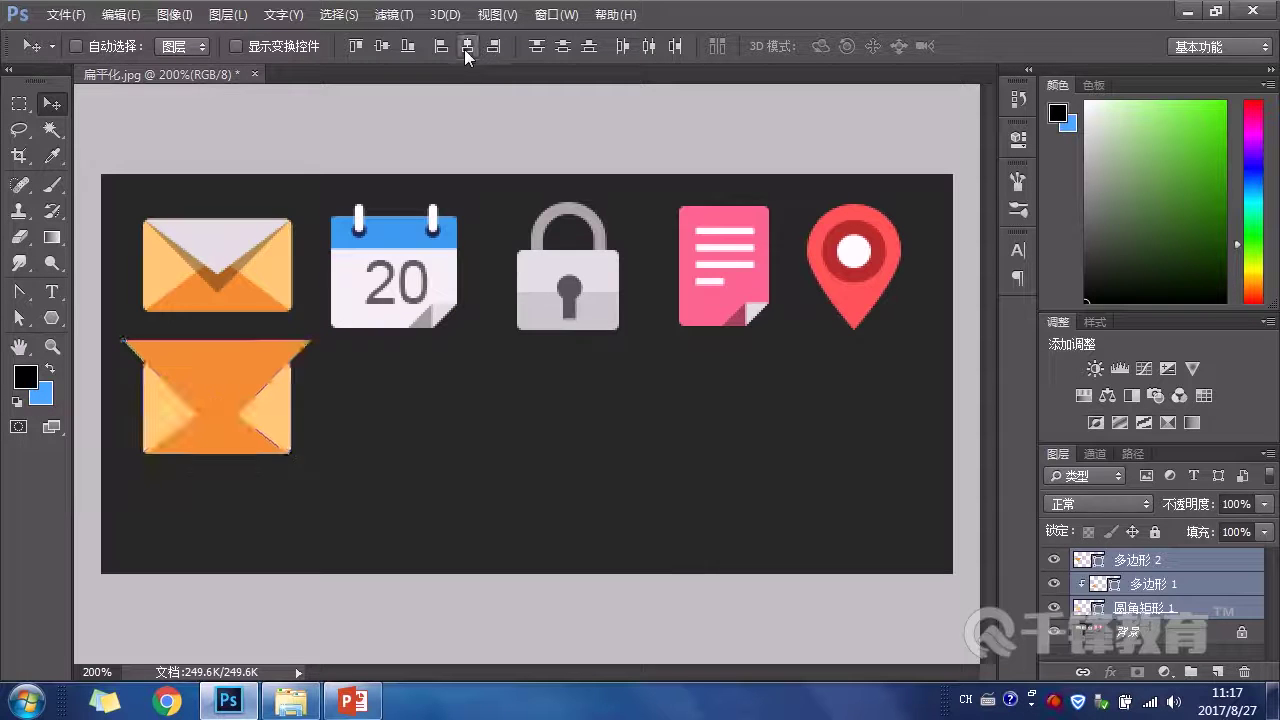
click(1170, 560)
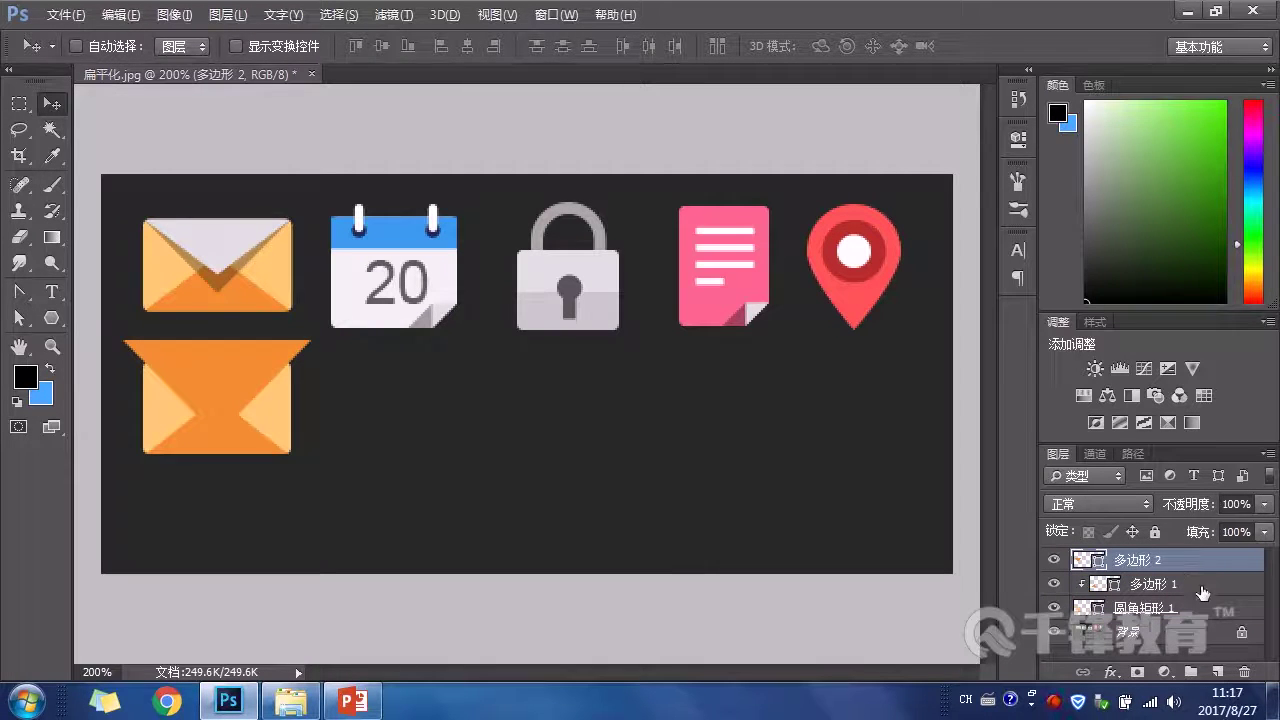
alt+click(1214, 571)
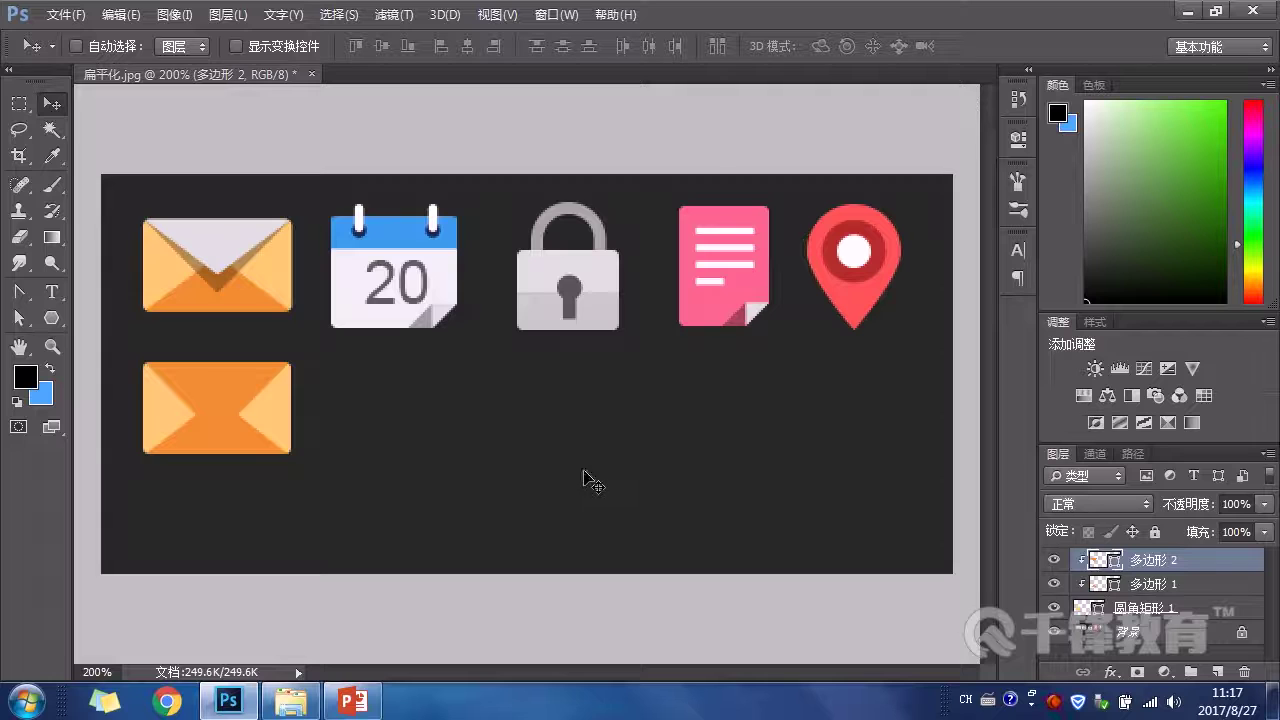
Step: Recolor the downward triangle black (000000) and shorten it slightly by raising its tip
double_click(1105, 563)
text(000000)
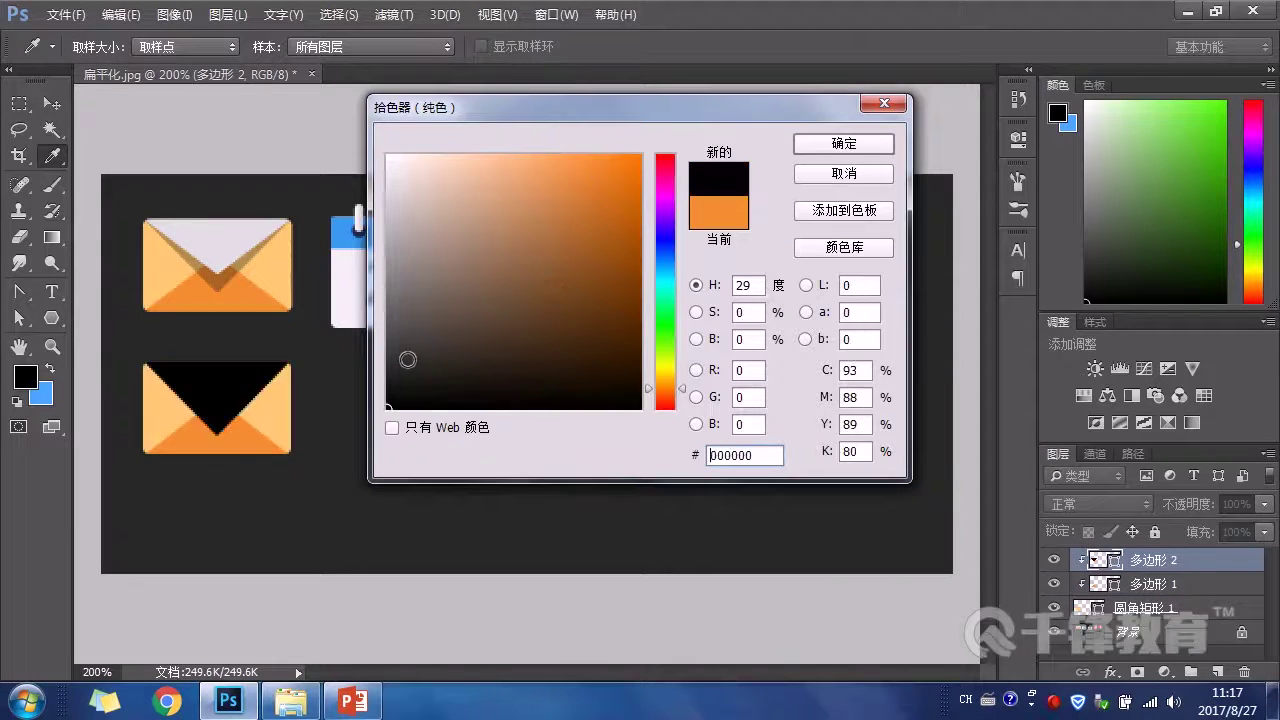
click(843, 144)
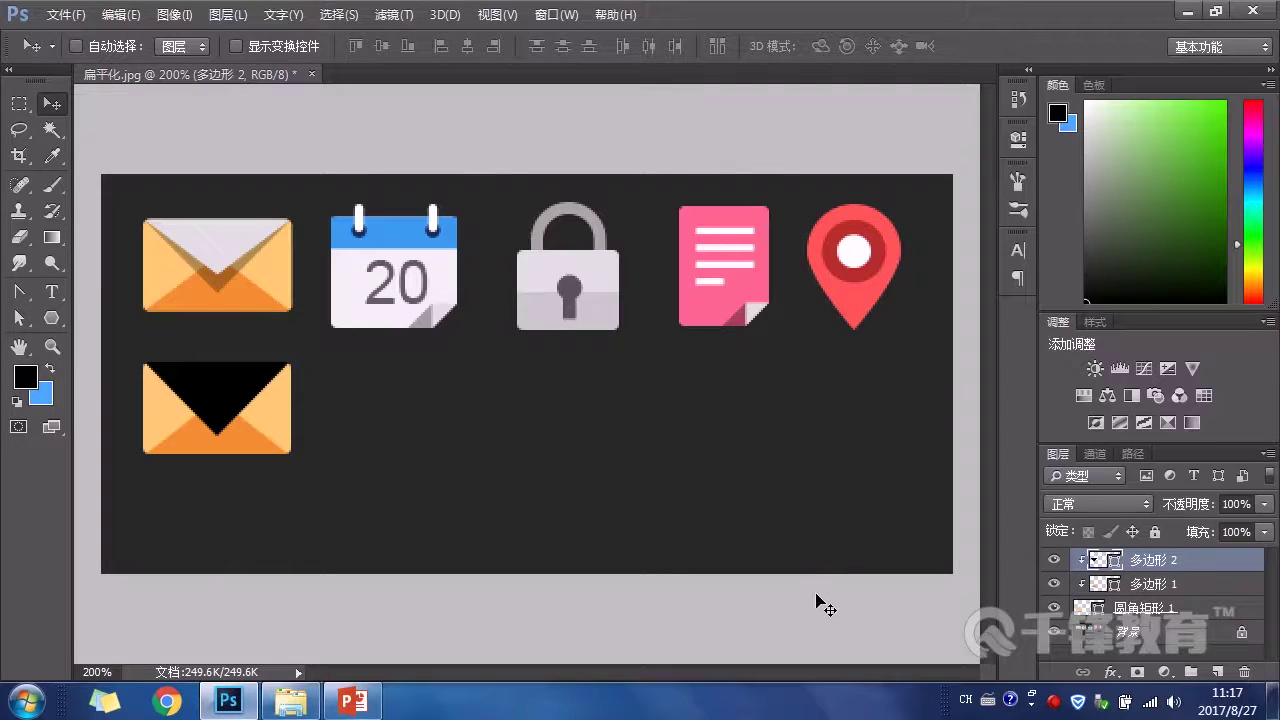
key(ctrl+t)
drag(217, 434, 217, 420)
key(Return)
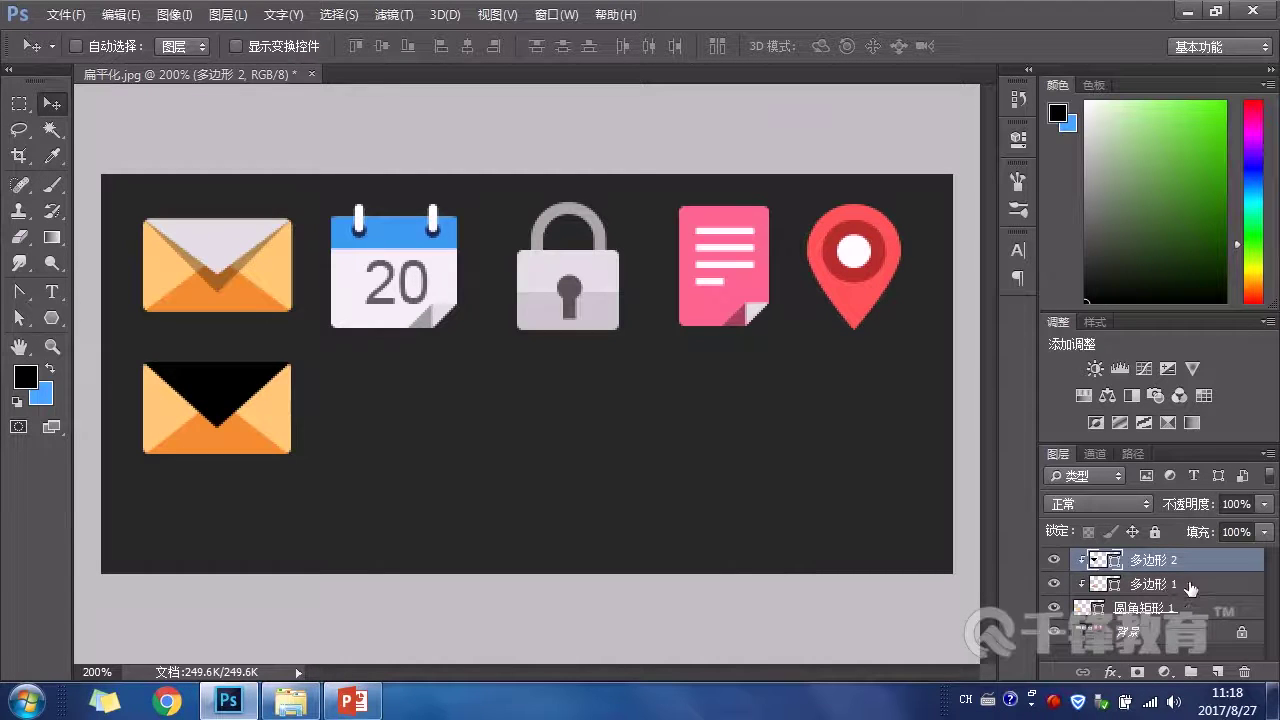
Step: Duplicate the black triangle, clip the copy to the envelope body, and lower the original triangle's opacity to 59%
key(ctrl+j)
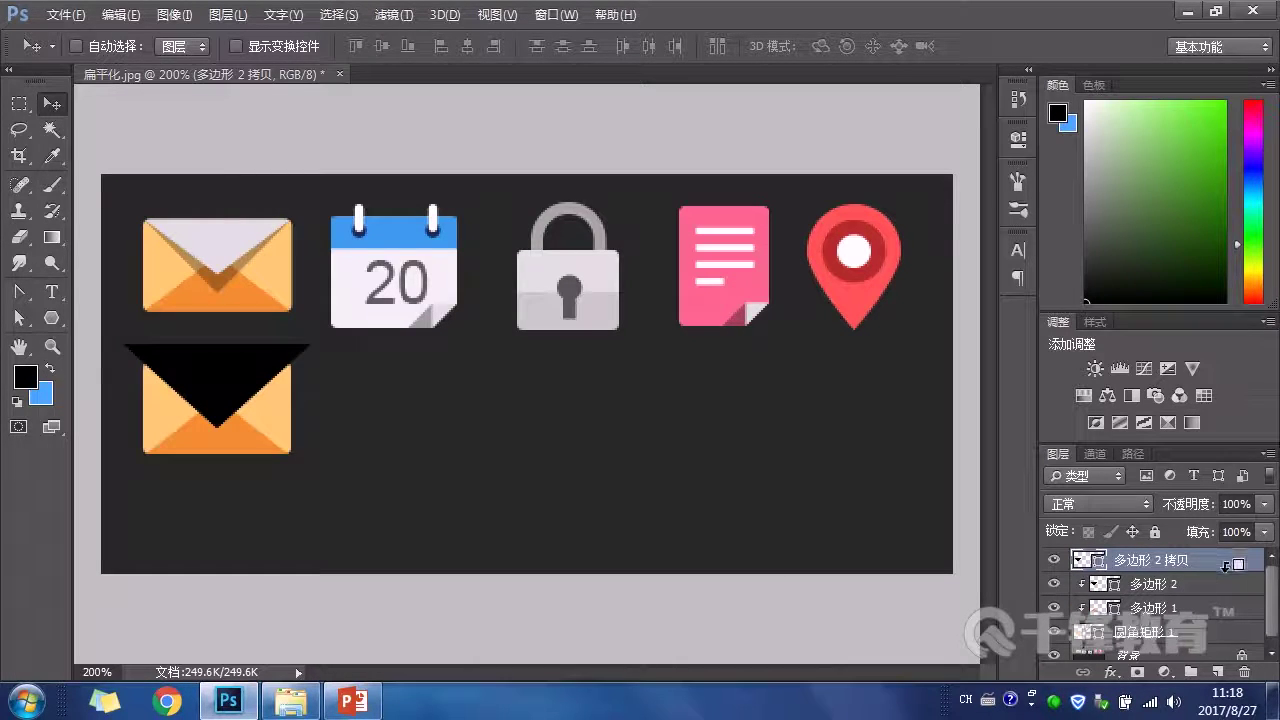
alt+click(1225, 566)
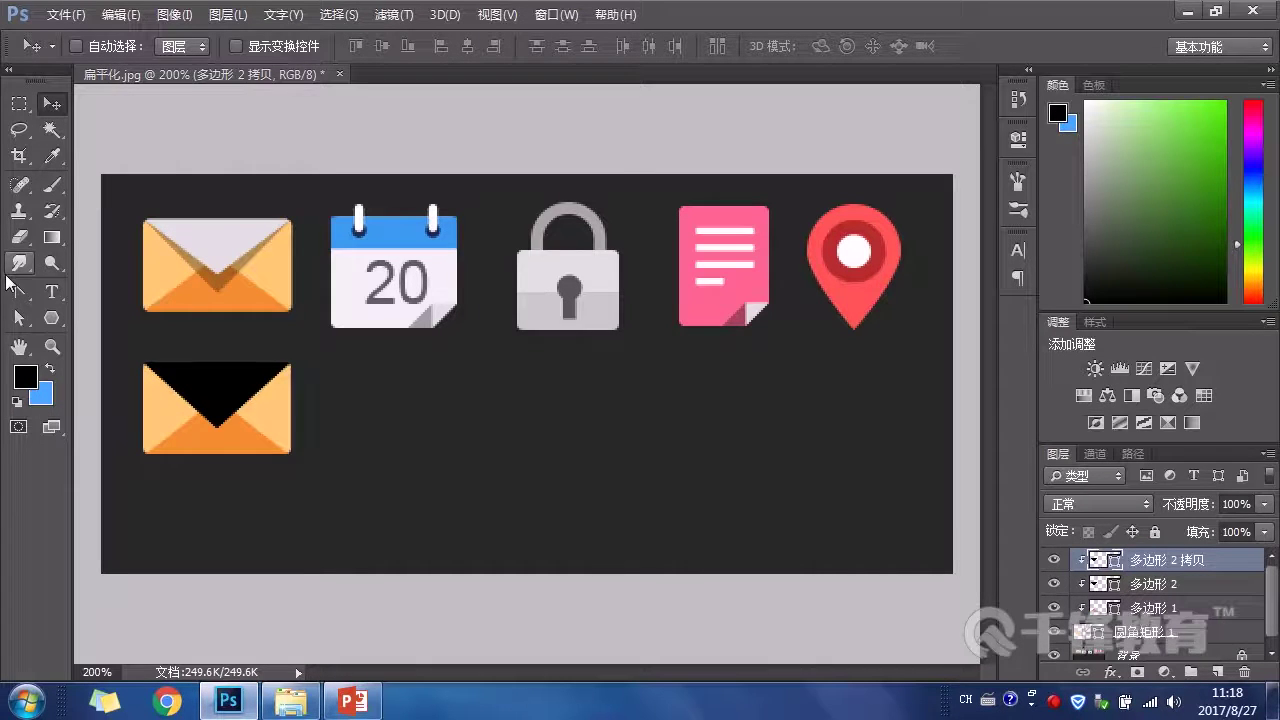
click(1116, 587)
drag(1206, 512, 1181, 511)
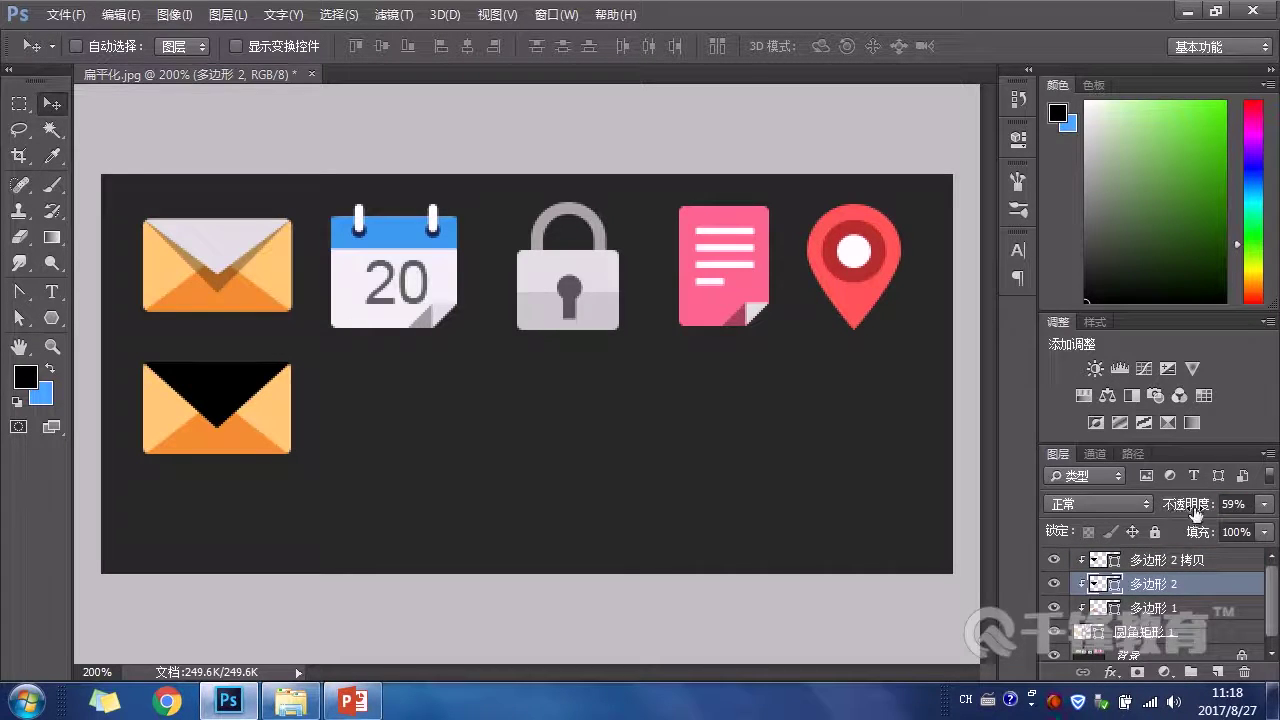
Step: Recolor the triangle copy dfdfdf sampled from the original envelope's flap and reduce its height to 76.19% by raising its tip
click(1097, 560)
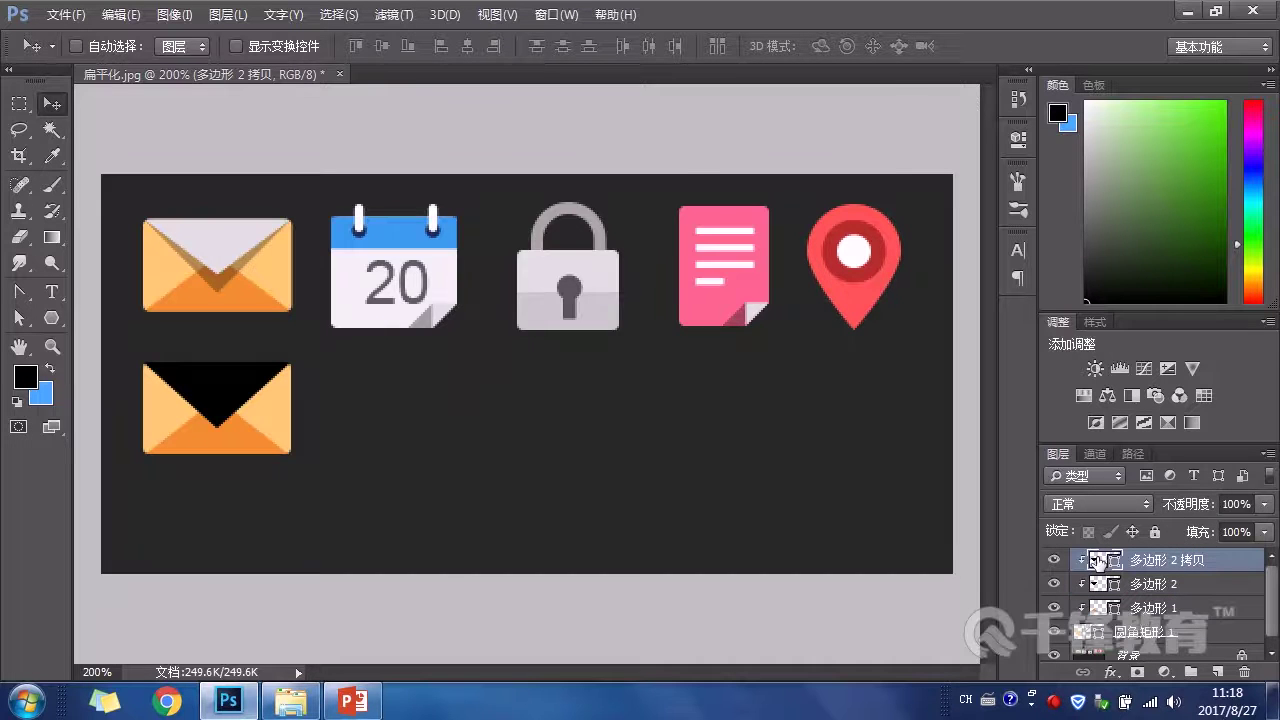
double_click(1097, 560)
click(218, 230)
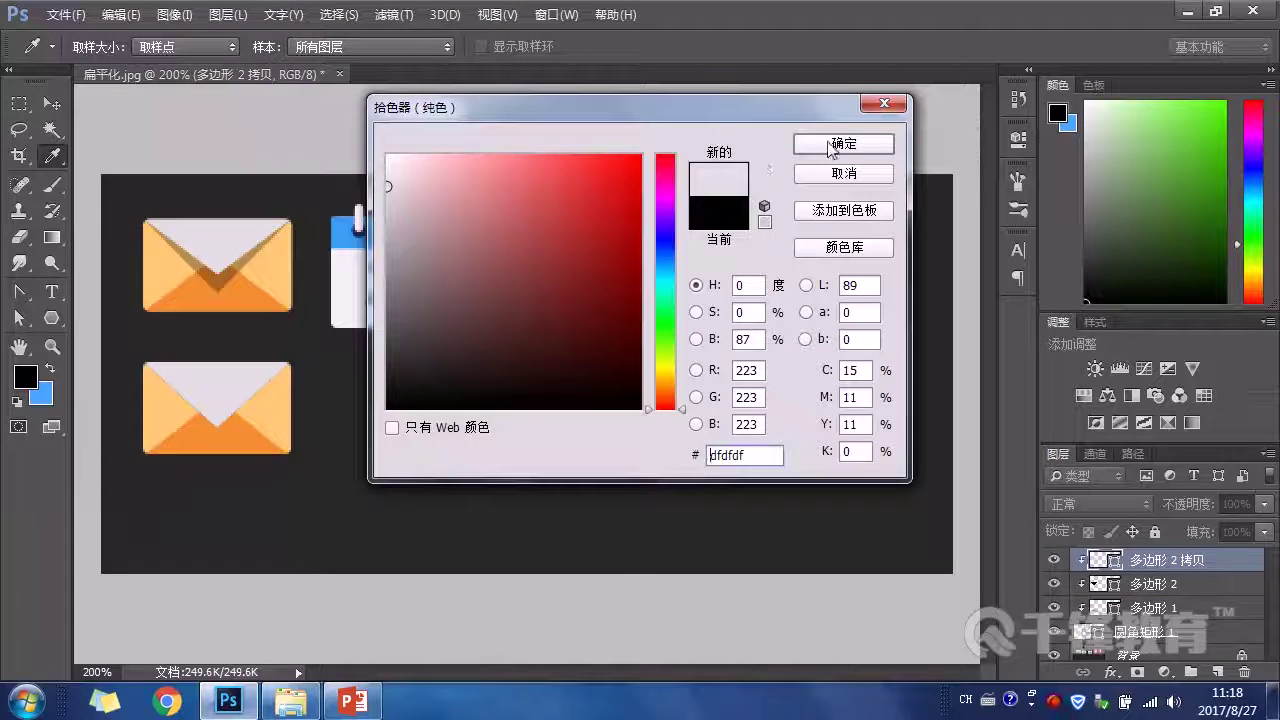
click(830, 149)
key(ctrl+t)
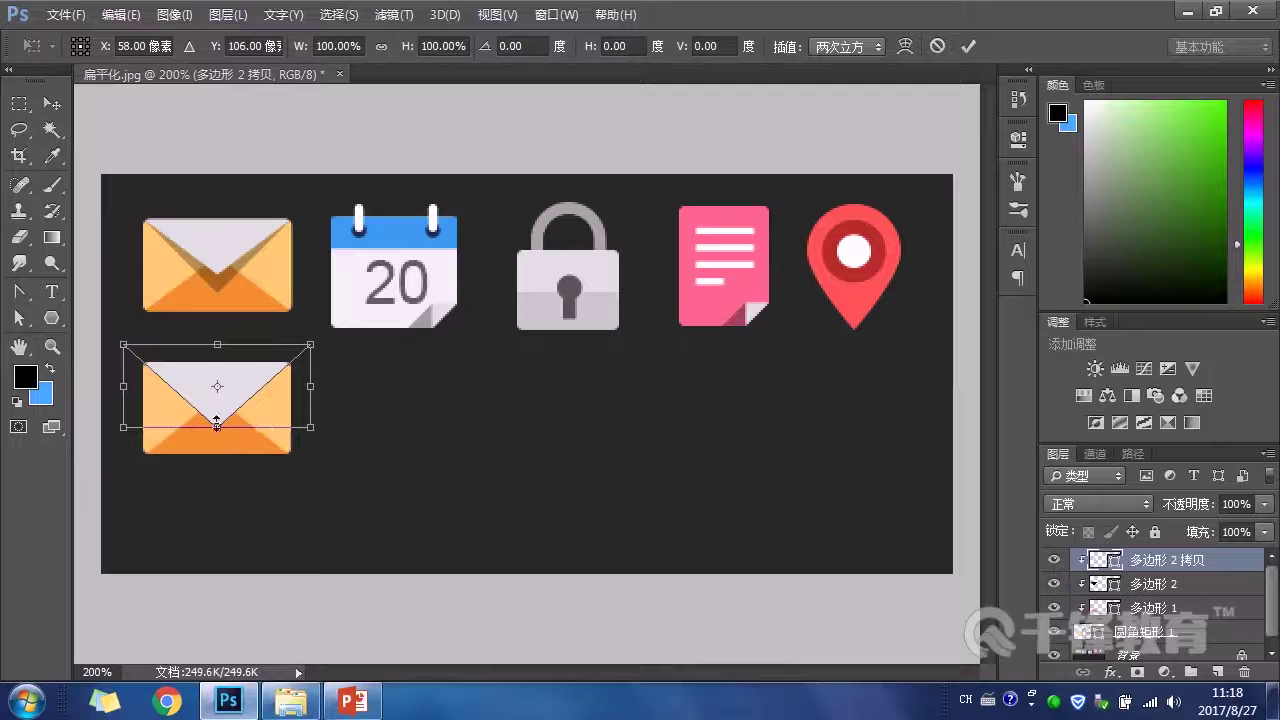
drag(217, 424, 218, 408)
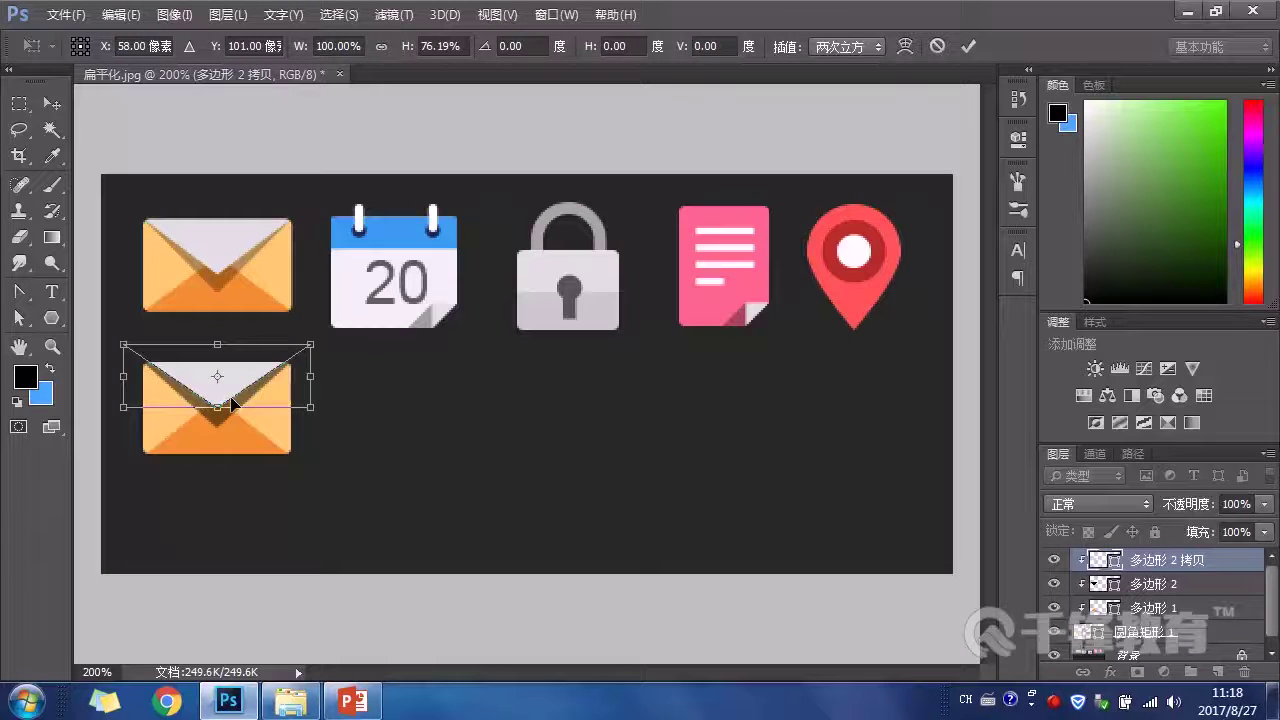
key(Return)
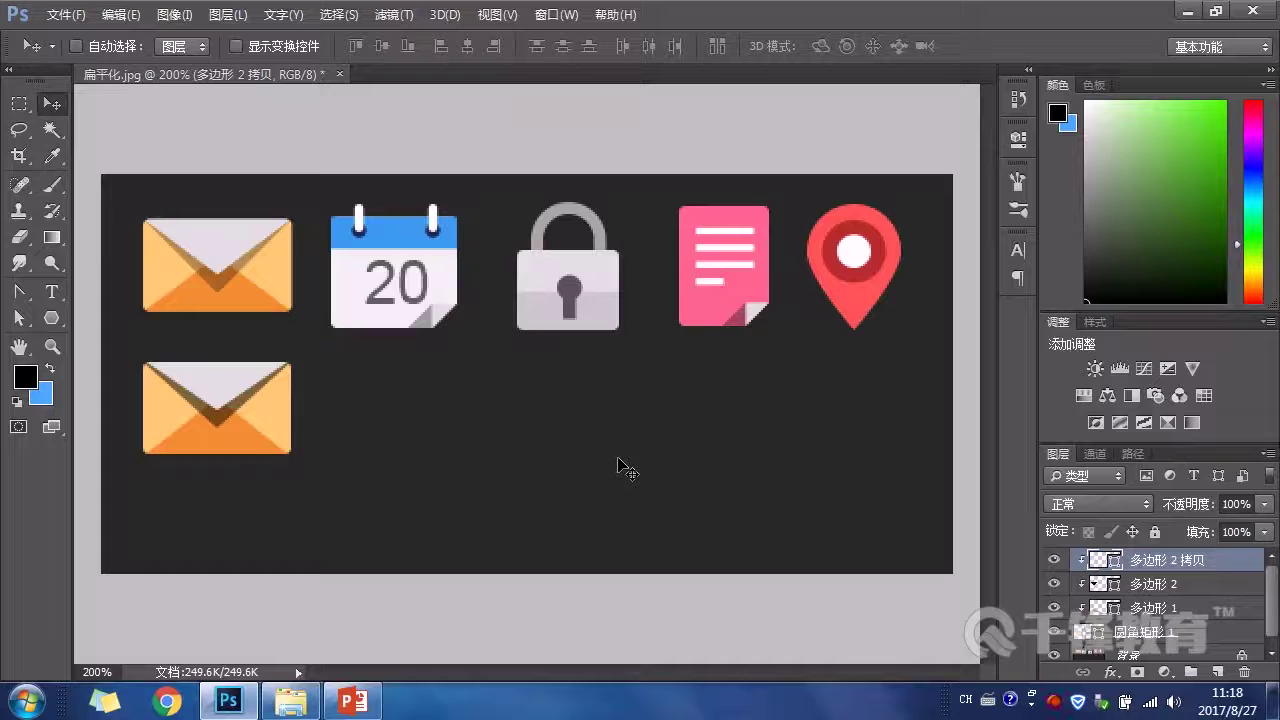
Step: Set the opacity of the black shadow triangle beneath the light flap to 36%
click(1189, 592)
mouse_move(1190, 506)
mouse_down()
mouse_move(1174, 507)
mouse_move(1187, 507)
mouse_up()
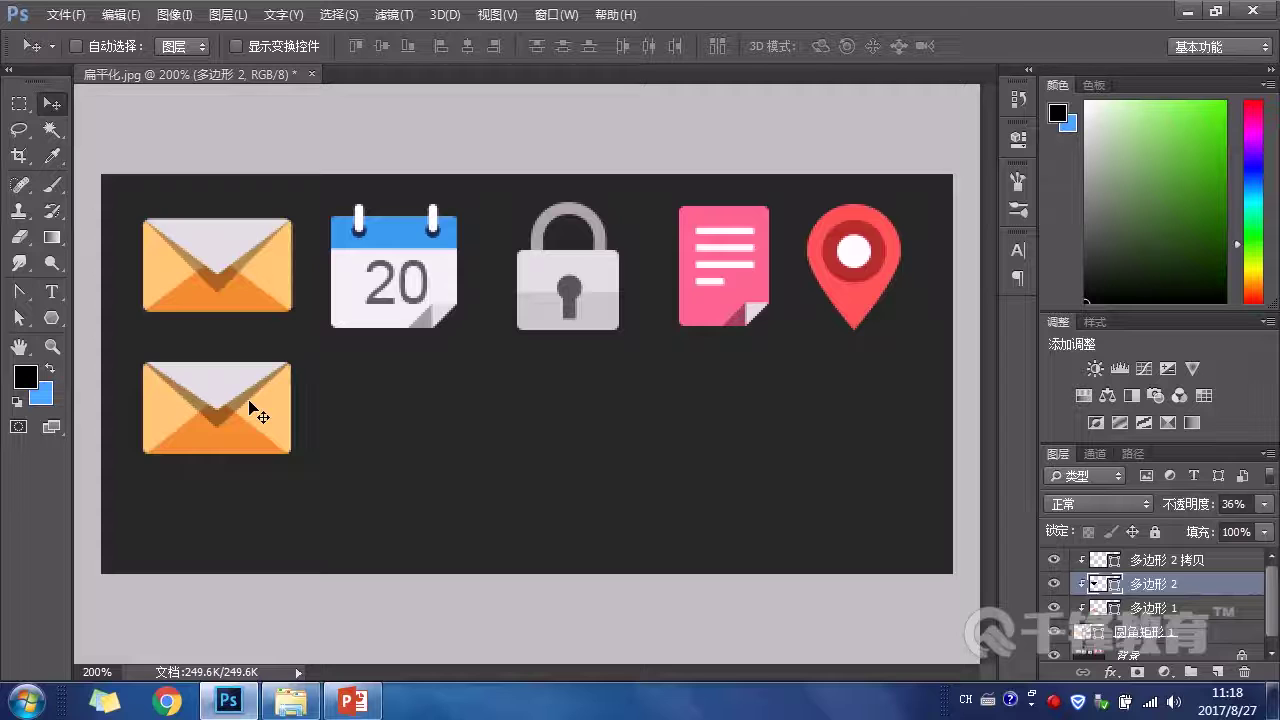
shift+click(1228, 560)
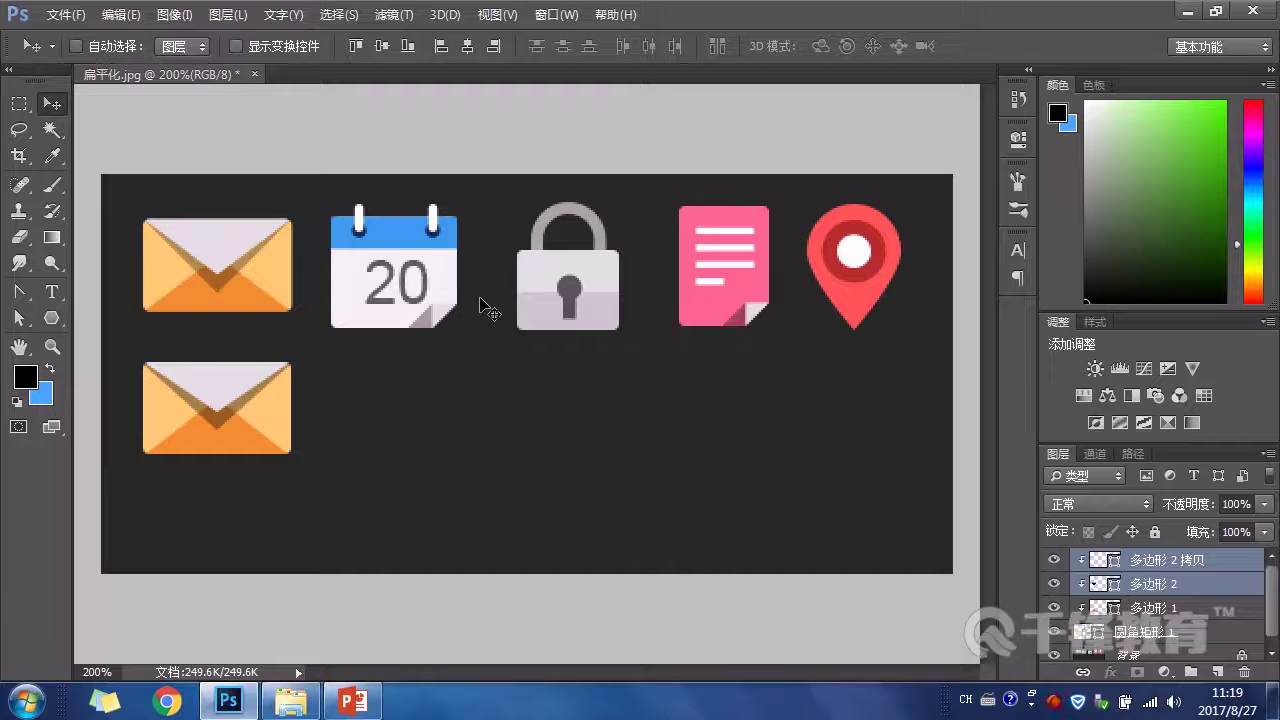
Step: Group all the new envelope's shape layers and name the group 信封
click(1185, 568)
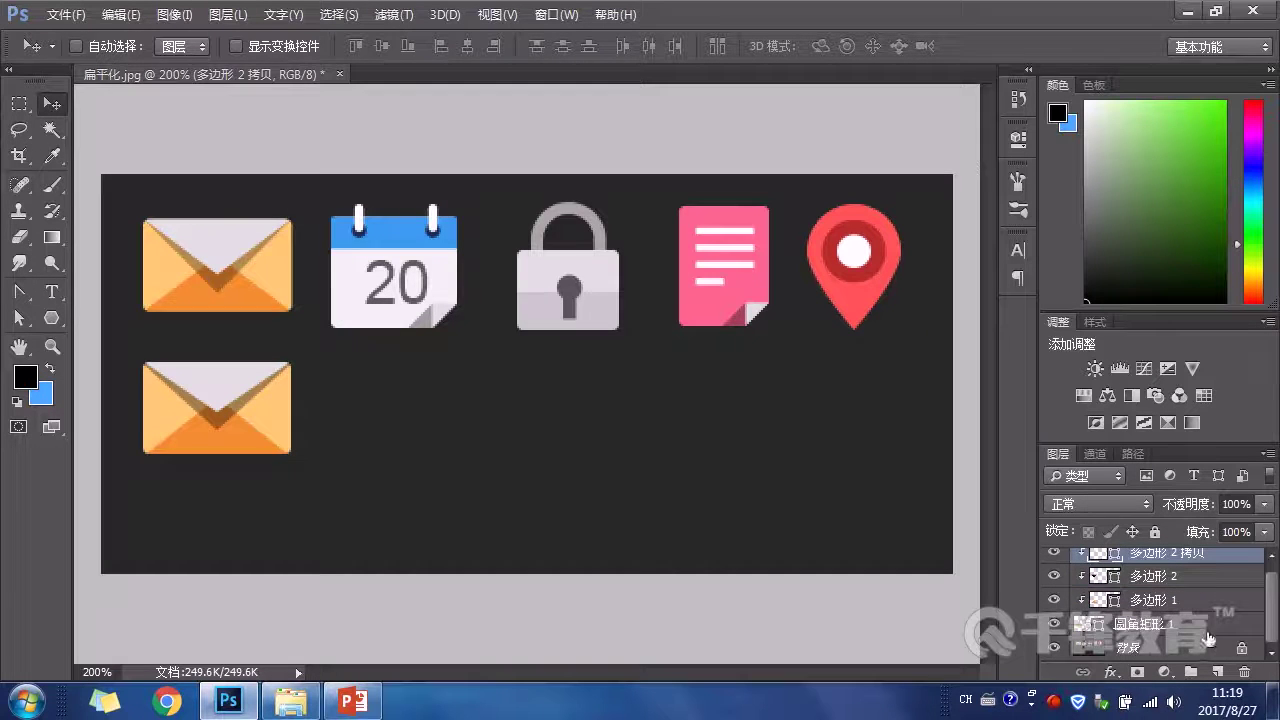
shift+click(1203, 632)
click(1190, 671)
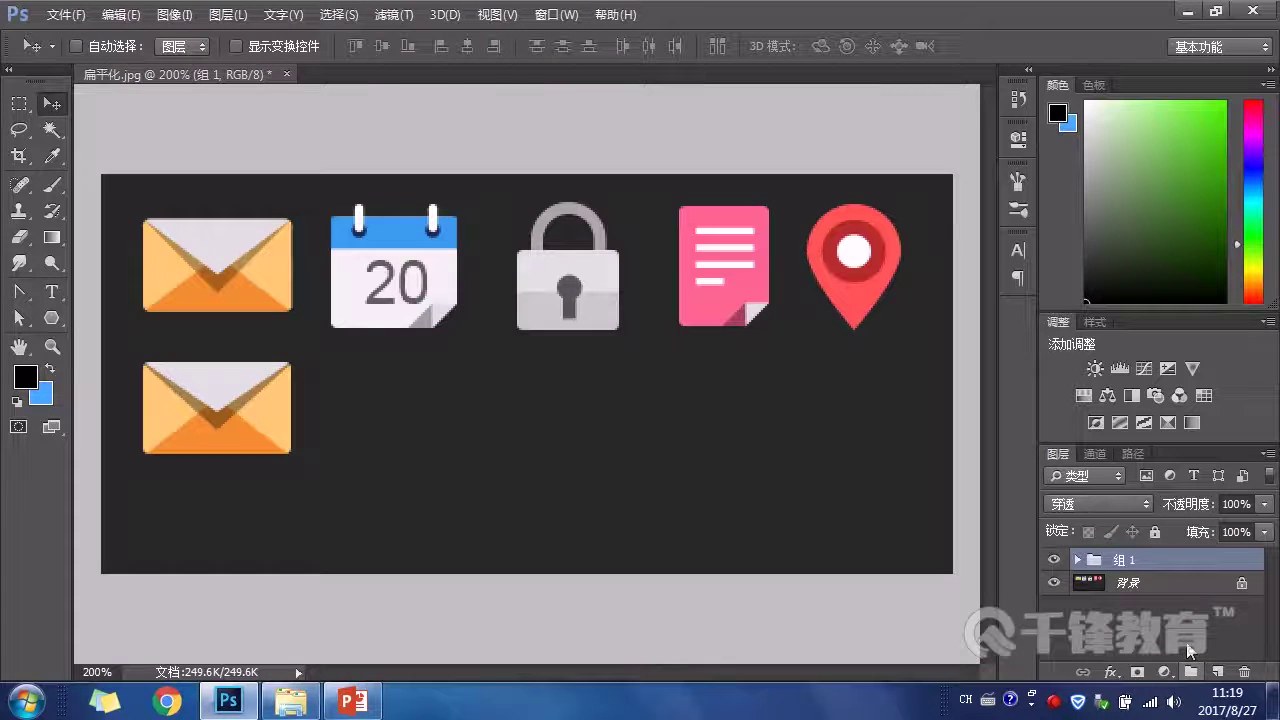
double_click(1127, 564)
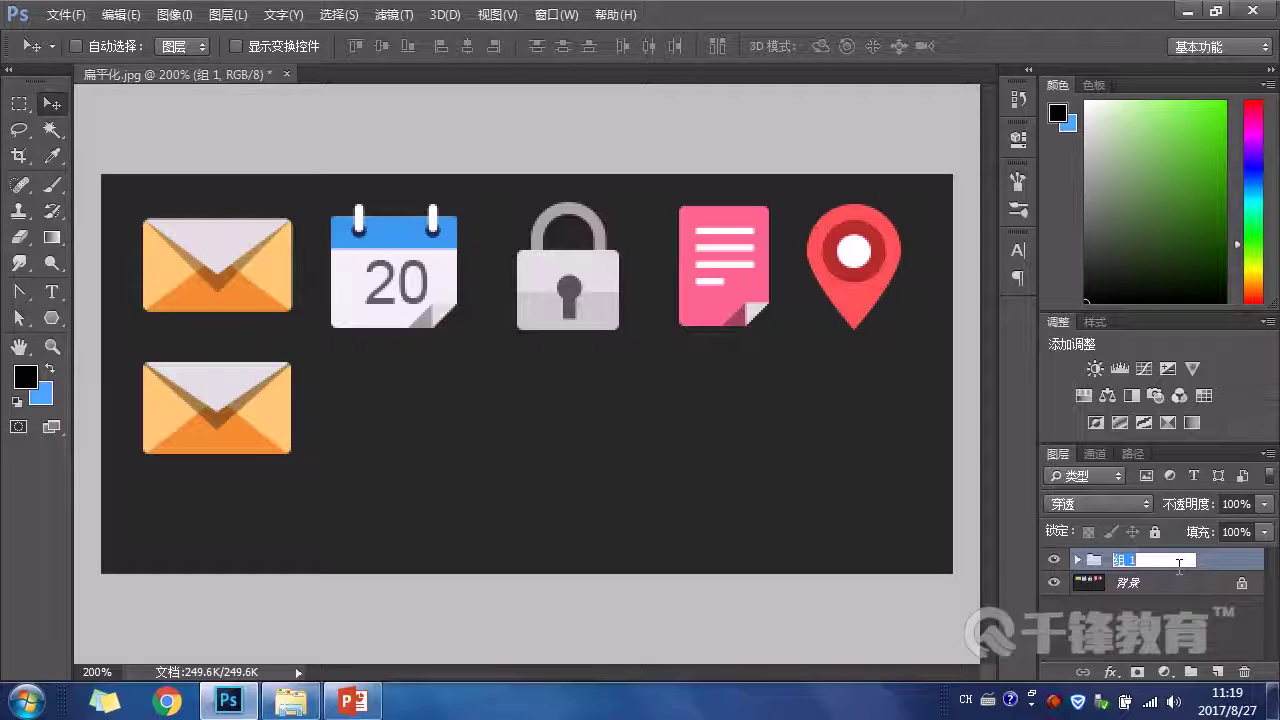
text(xin)
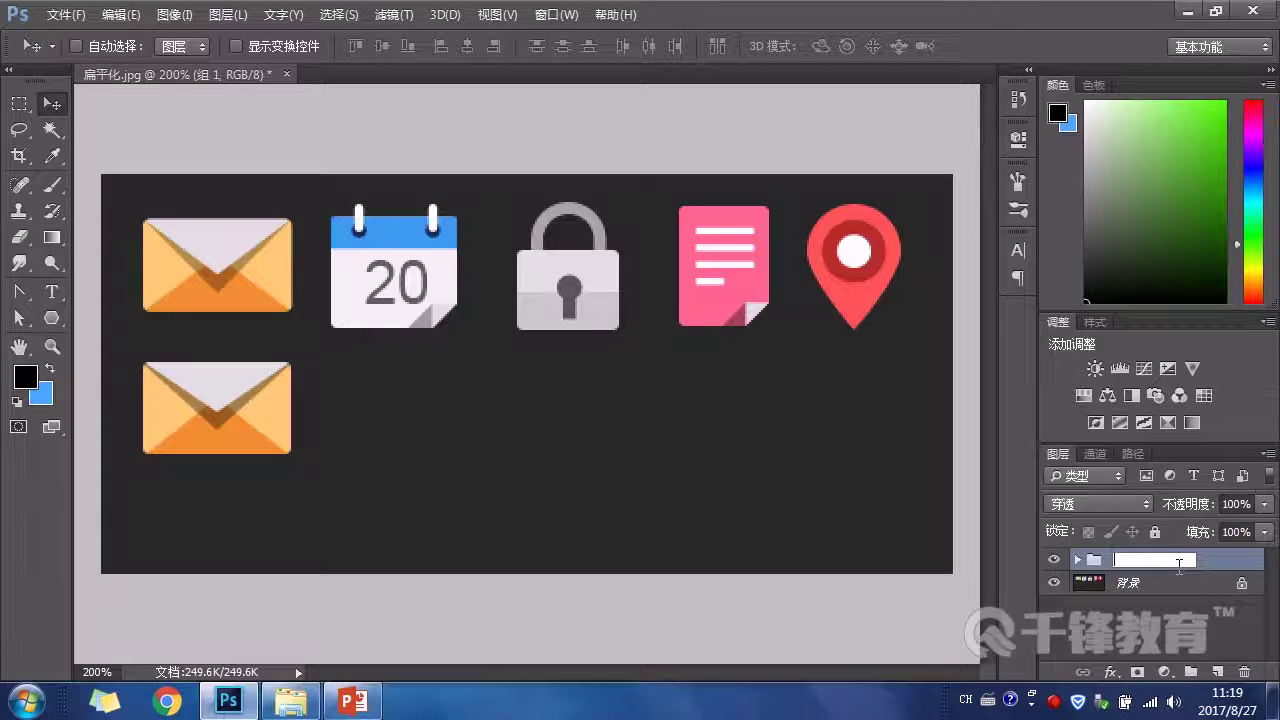
key(ctrl+shift)
text(xinfeng)
key(space)
key(Return)
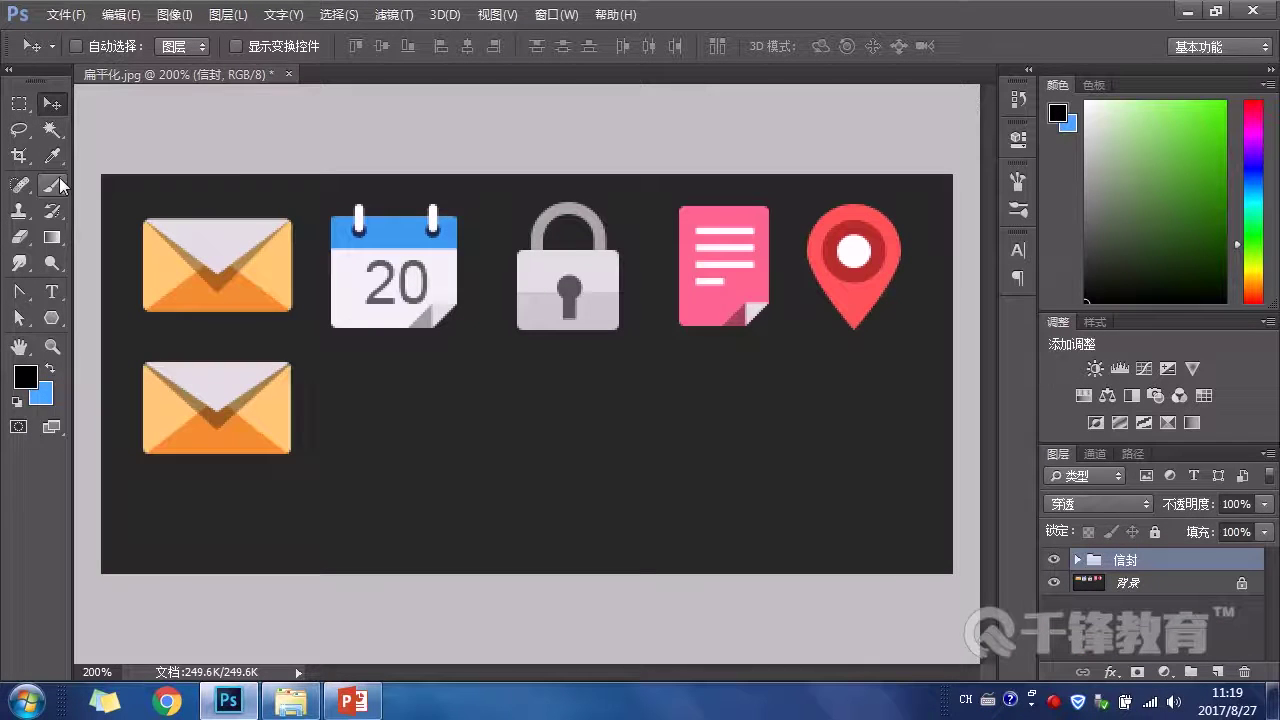
Step: Draw a rounded rectangle with a 2-pixel radius over the calendar icon's body and move it into the empty area below
drag(55, 320, 100, 337)
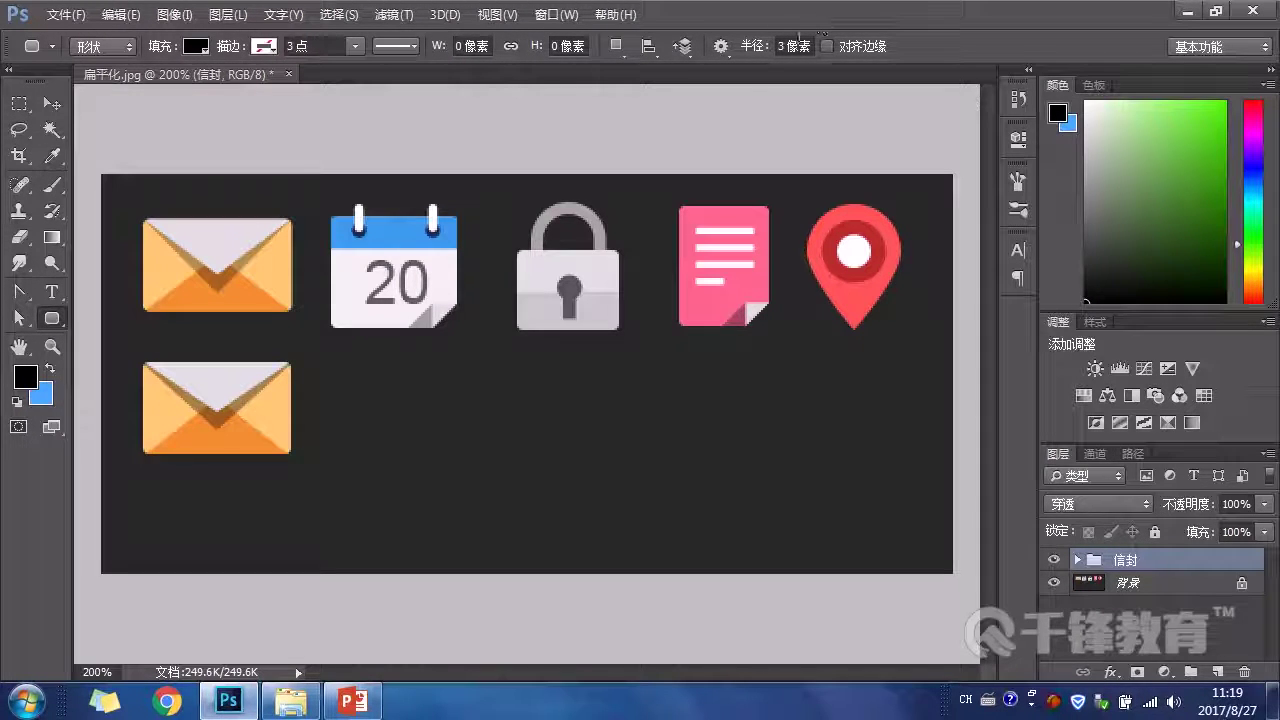
double_click(780, 46)
key(Return)
drag(331, 215, 456, 326)
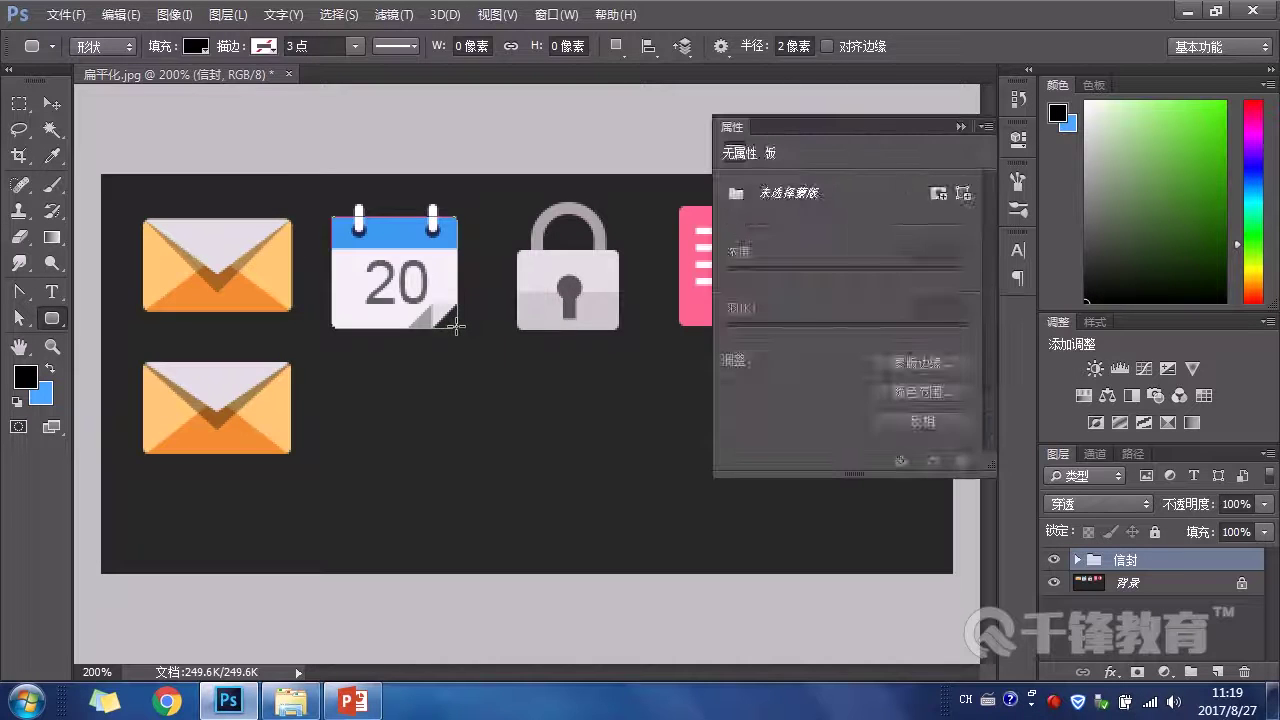
click(48, 103)
drag(383, 274, 381, 420)
click(964, 125)
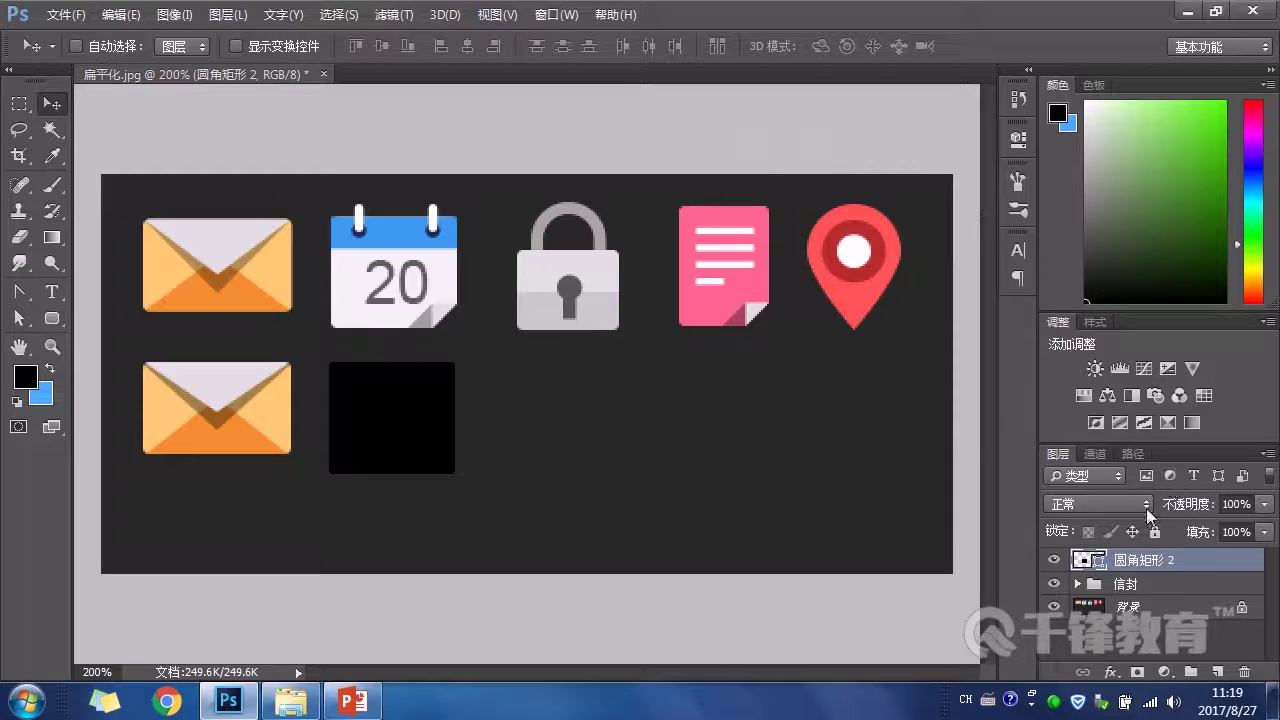
Step: Recolor the new rounded rectangle with the light f1f1f1 sampled from the calendar icon's page
double_click(1080, 560)
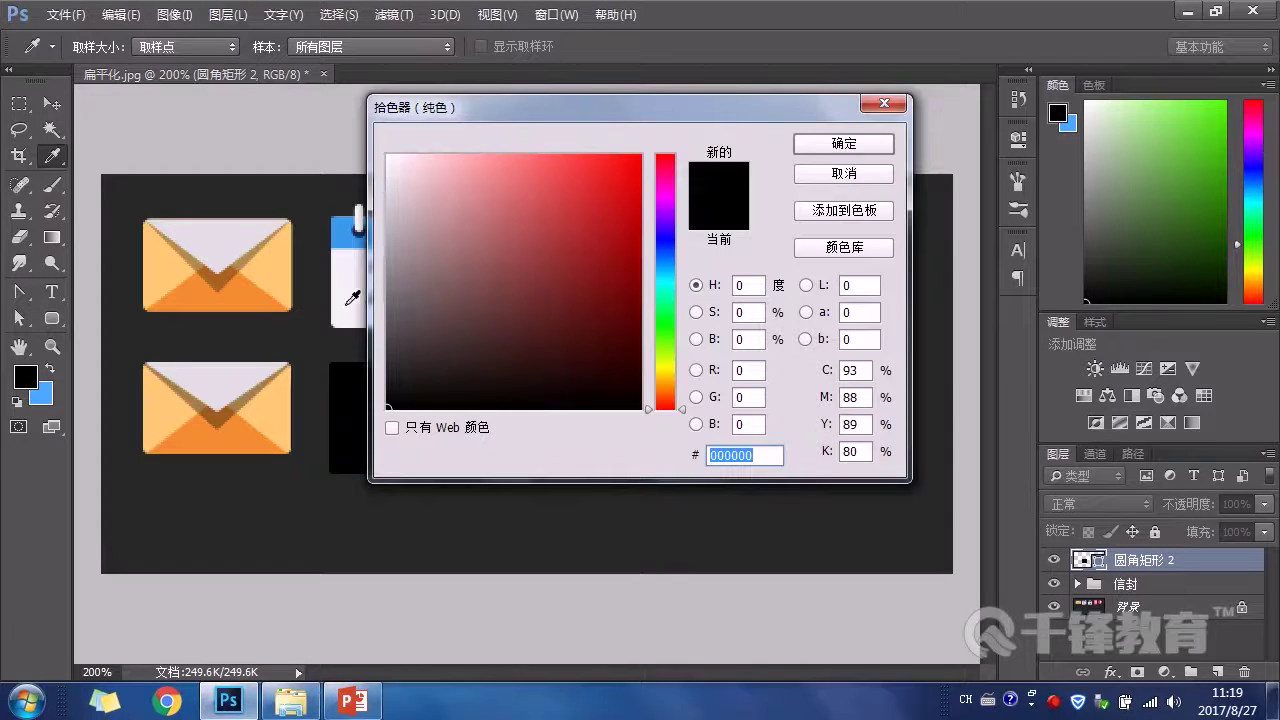
click(347, 303)
click(845, 145)
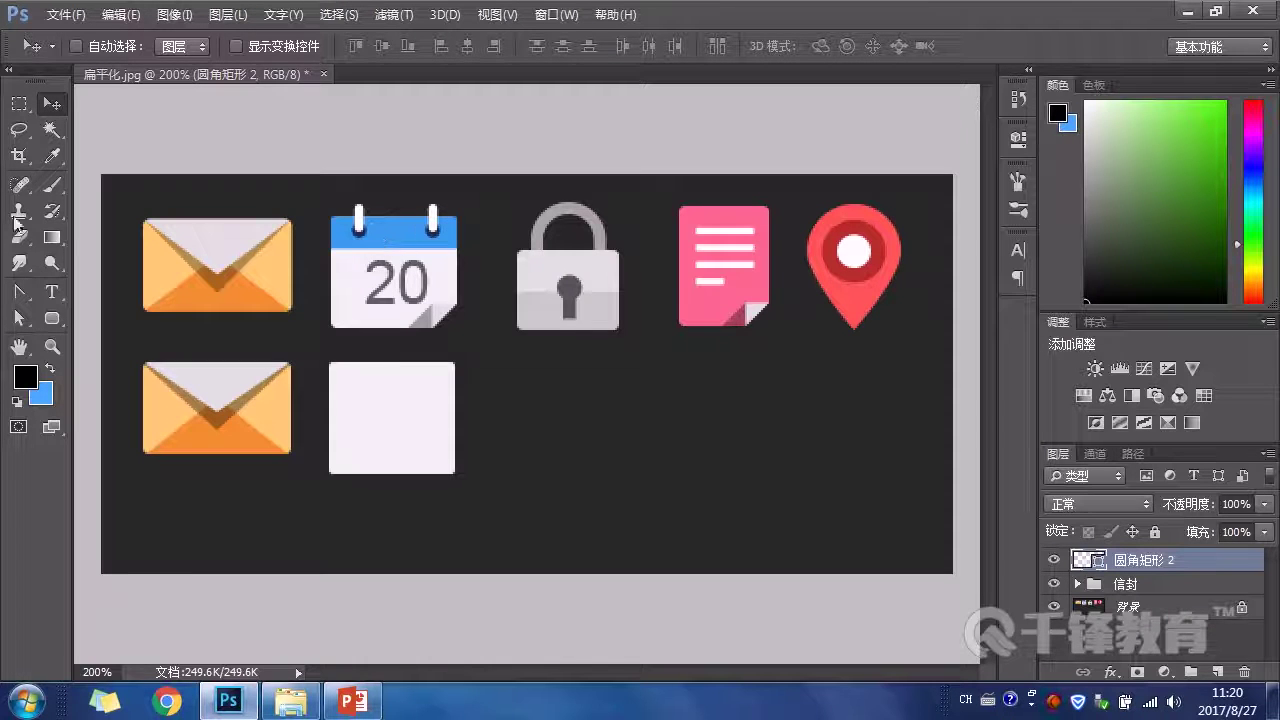
Step: Draw a rectangle about 132 by 25 pixels in the empty area and fill it with the calendar header's blue 379bec
drag(52, 318, 150, 319)
drag(566, 390, 830, 440)
double_click(1088, 560)
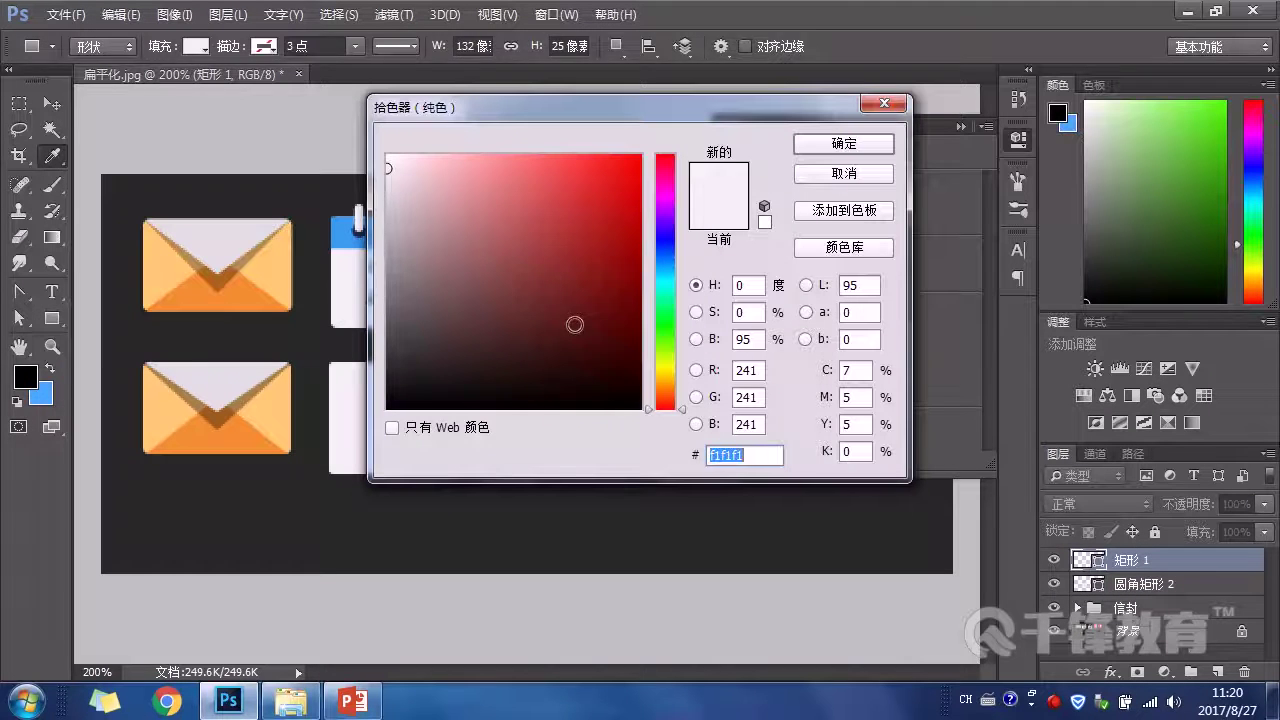
text(379bec)
click(860, 143)
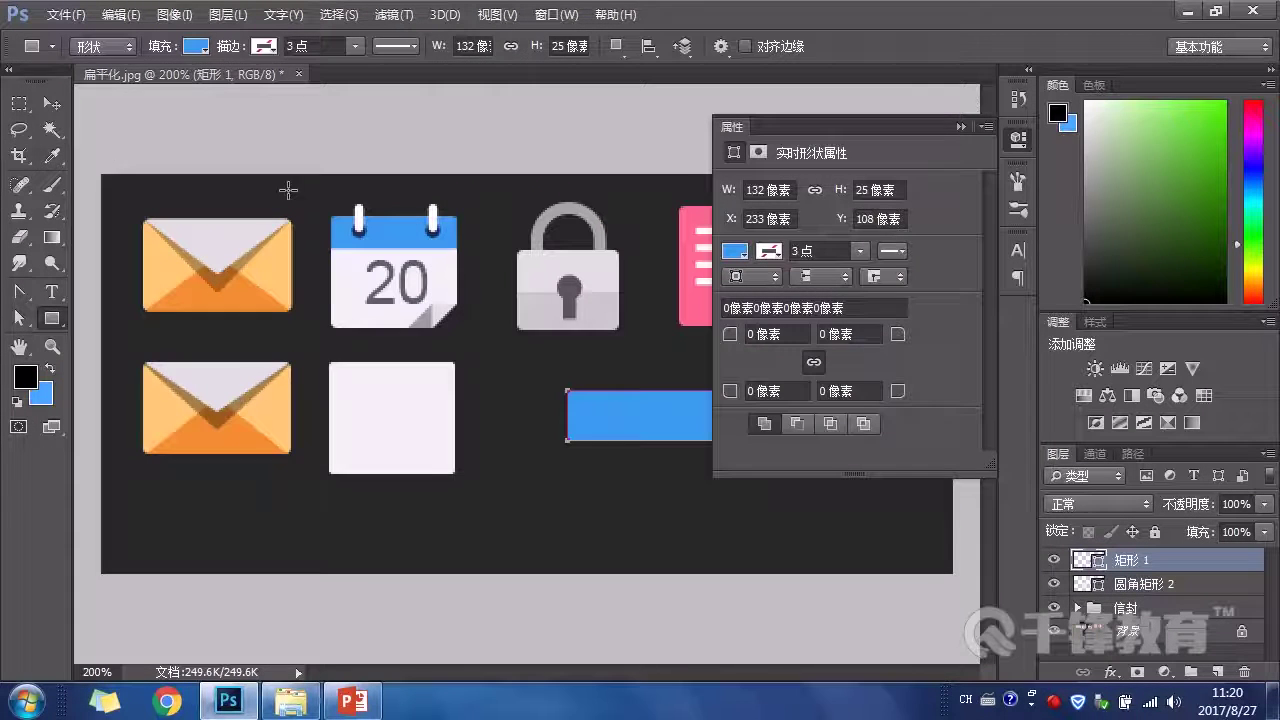
Step: Position the blue rectangle across the top of the calendar body and clip it to the rounded rectangle
click(52, 103)
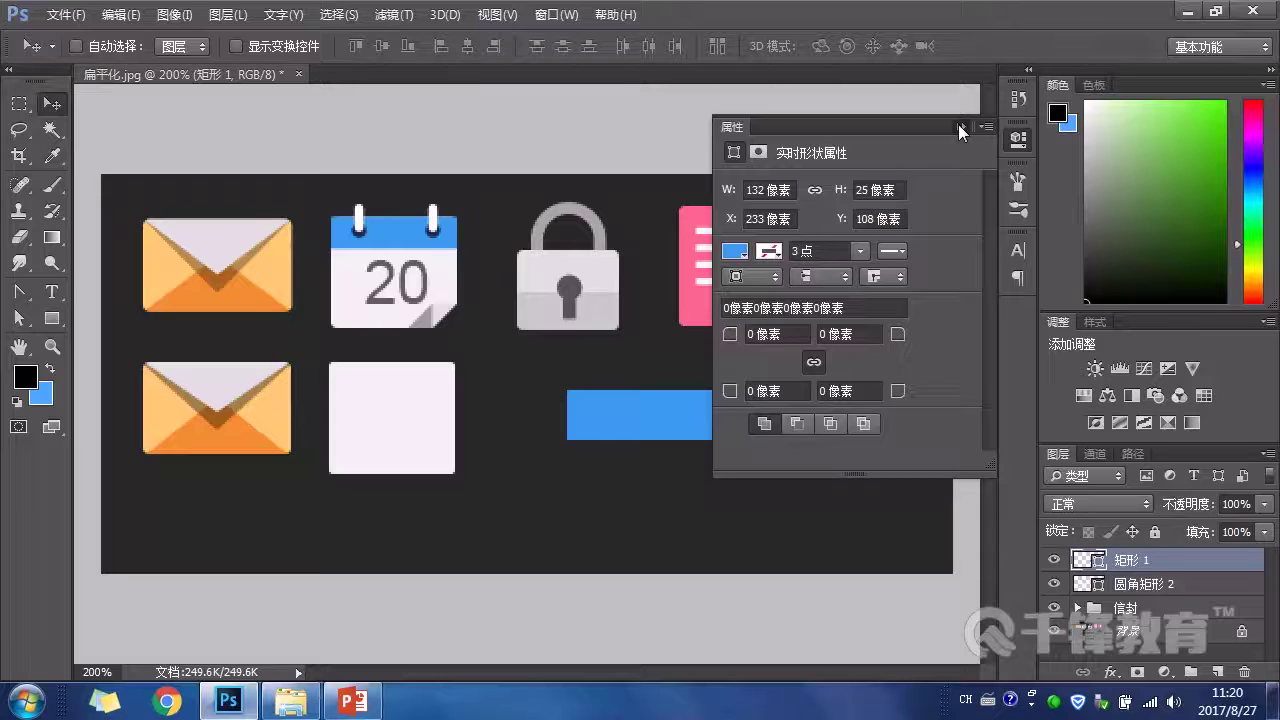
click(960, 127)
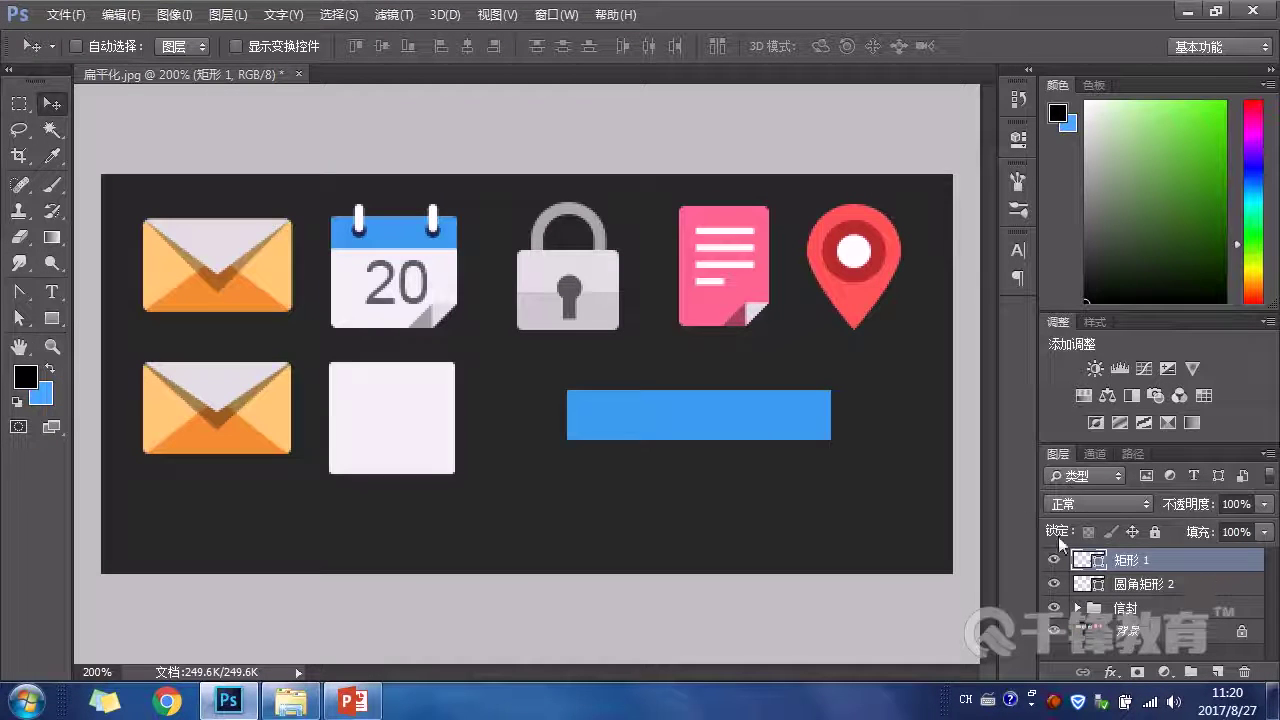
drag(775, 428, 467, 386)
alt+click(1188, 568)
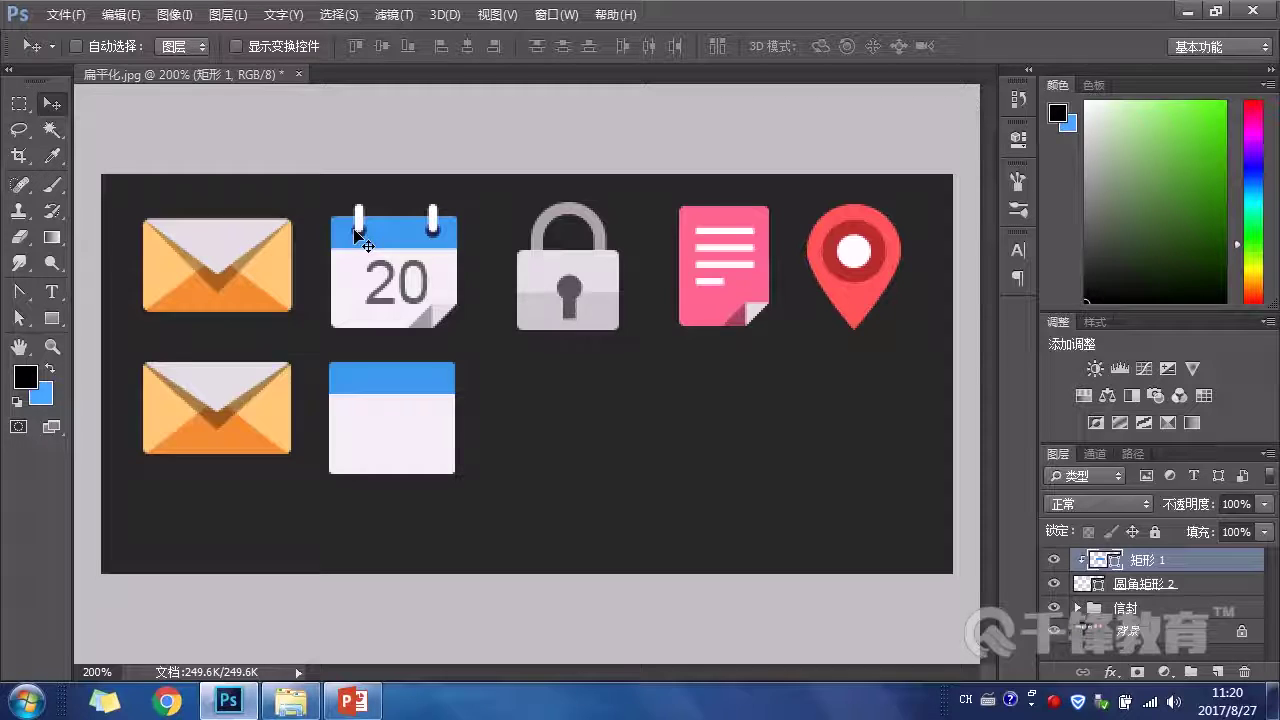
Step: Draw a circle about 9 pixels wide in the empty area beside the new calendar for its ring hole
click(51, 318)
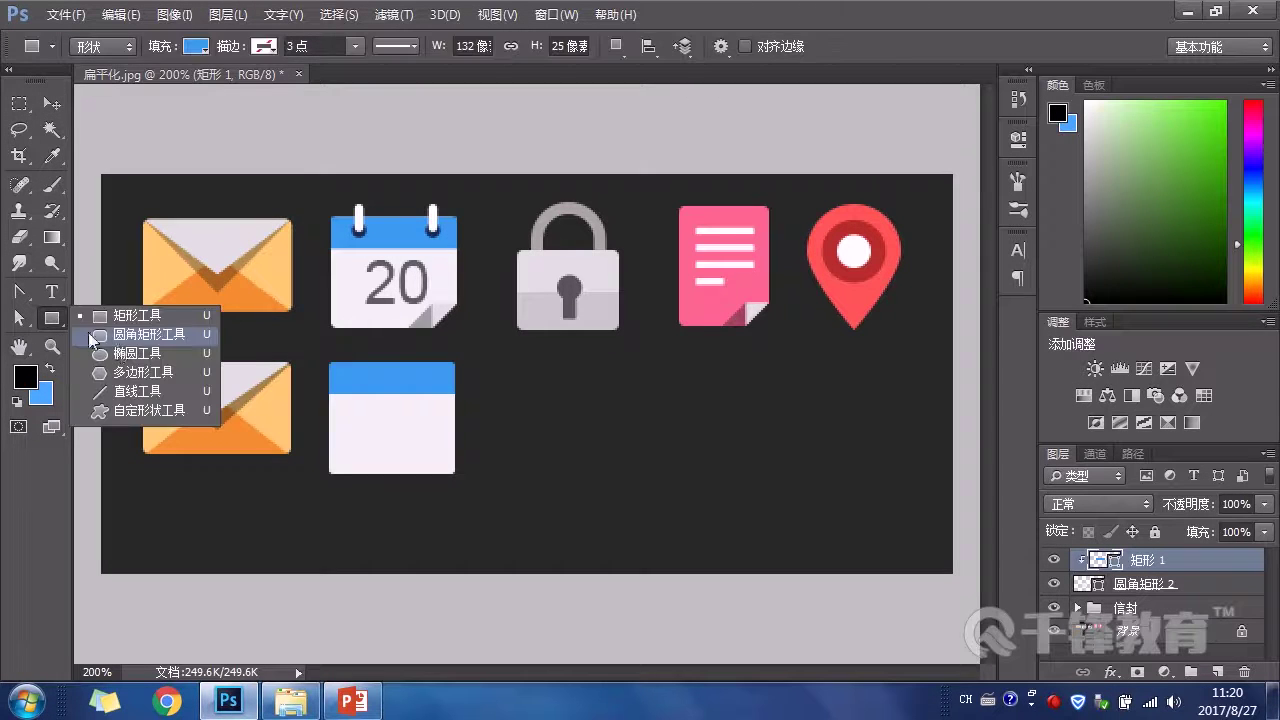
click(130, 351)
mouse_move(564, 407)
mouse_down()
mouse_move(590, 425)
mouse_move(580, 422)
mouse_up()
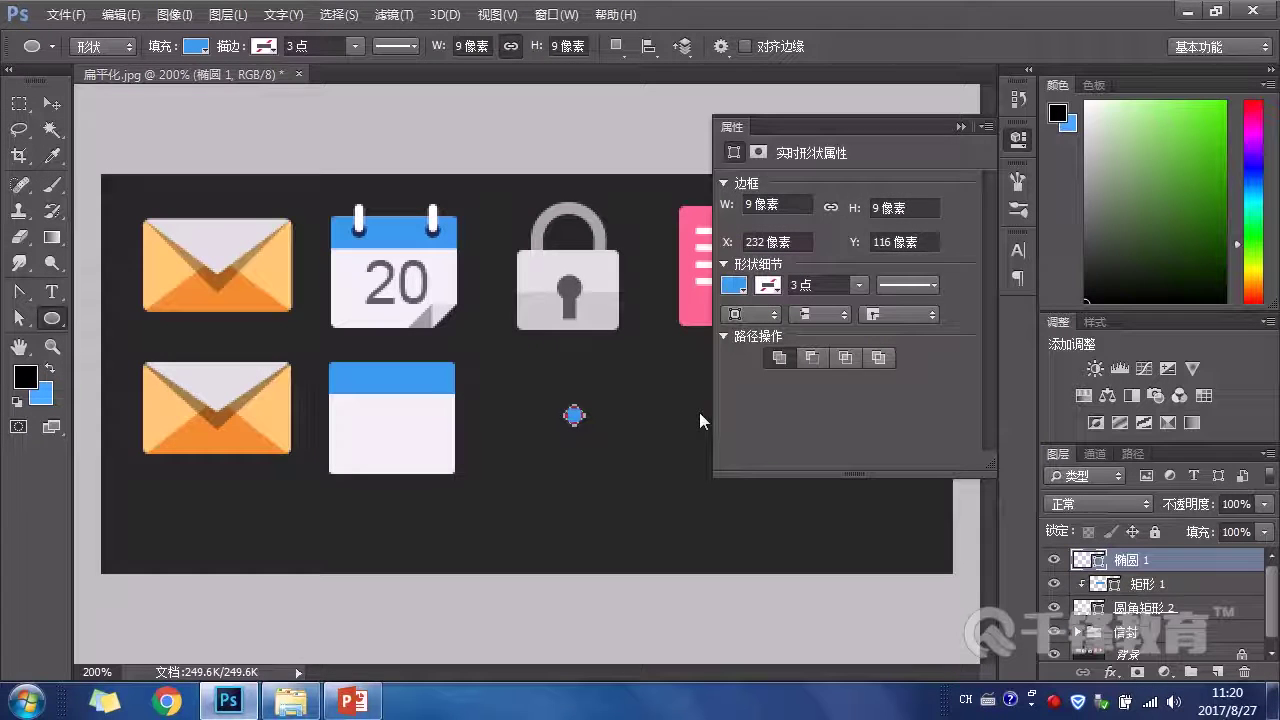
click(961, 128)
Step: Draw a rounded rectangle about 4 by 18 pixels with a 999-pixel corner radius in the empty area under the pink note
click(57, 316)
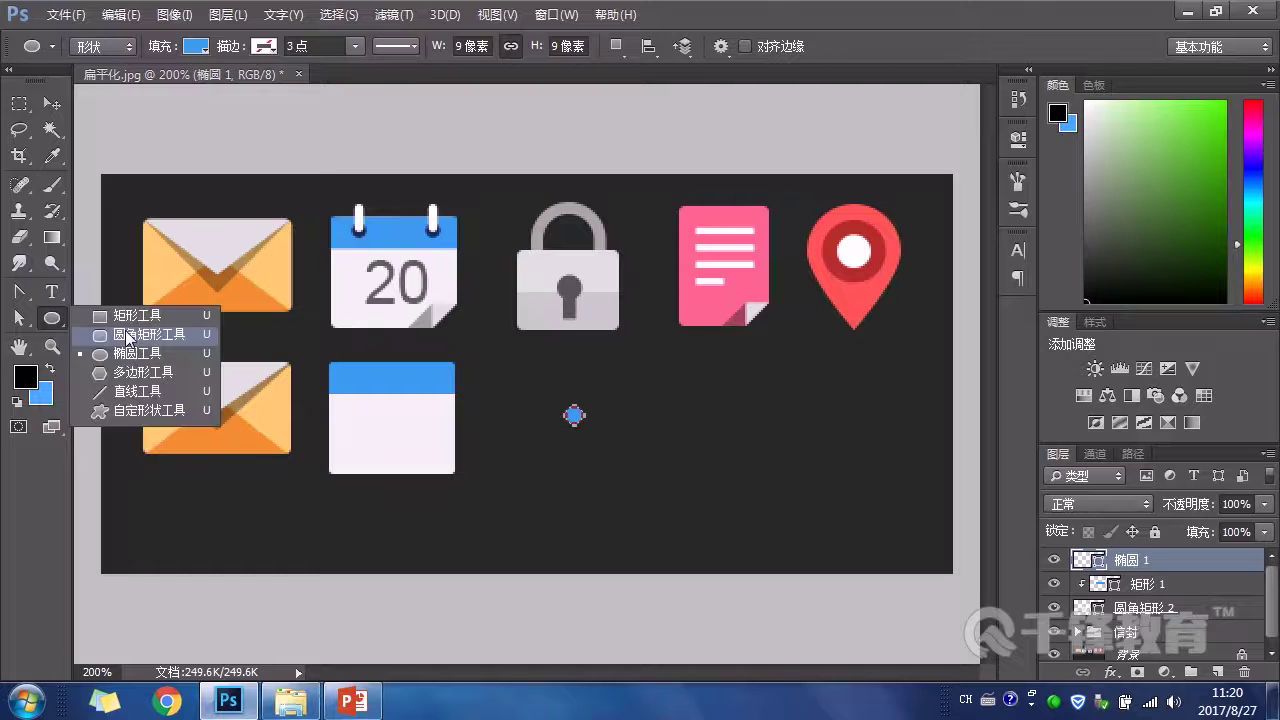
click(151, 342)
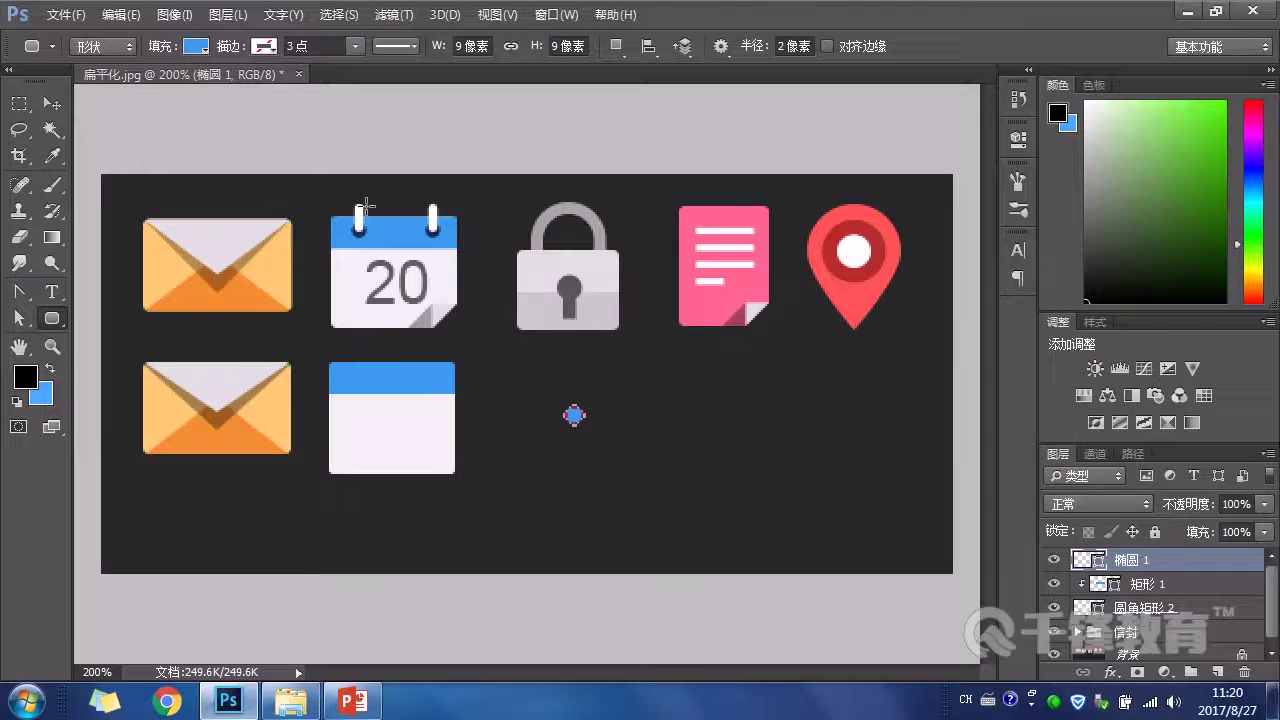
double_click(780, 46)
text(99)
text(9)
key(Return)
drag(722, 402, 727, 435)
click(972, 128)
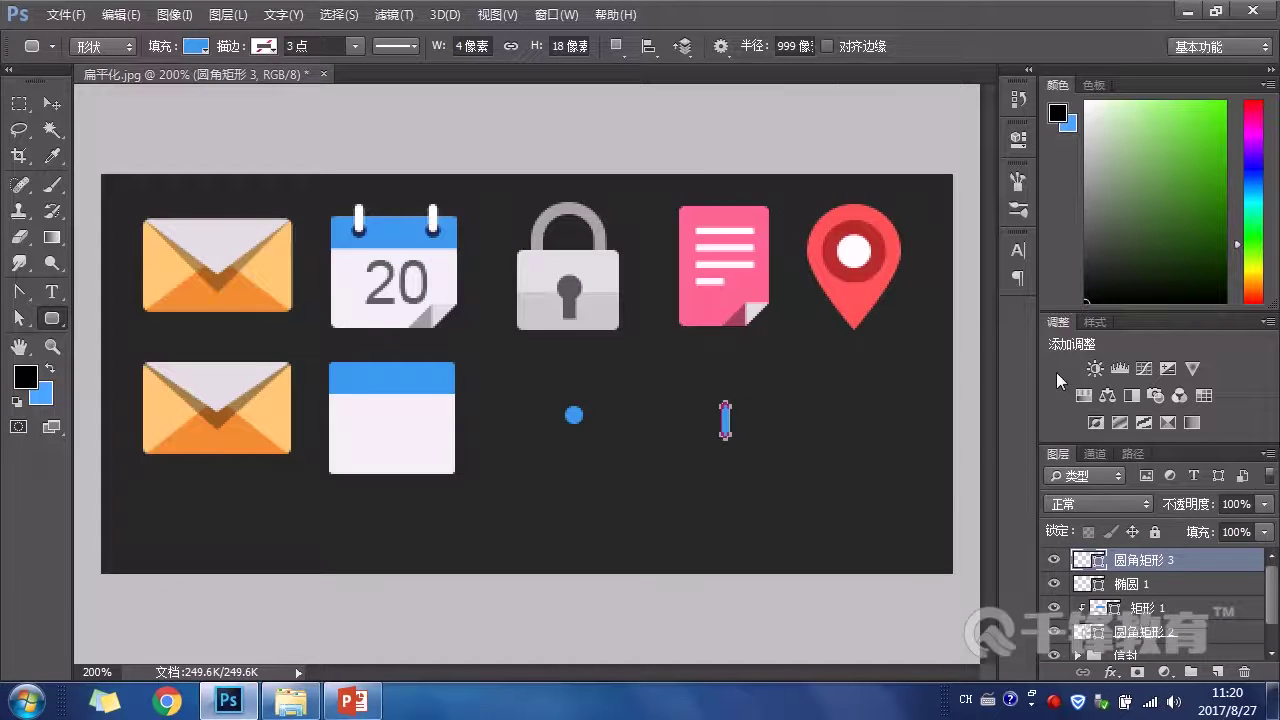
Step: Fill the small rounded bar with white ffffff and move it so its lower end sits on the blue circle
double_click(1083, 558)
text(ffffff)
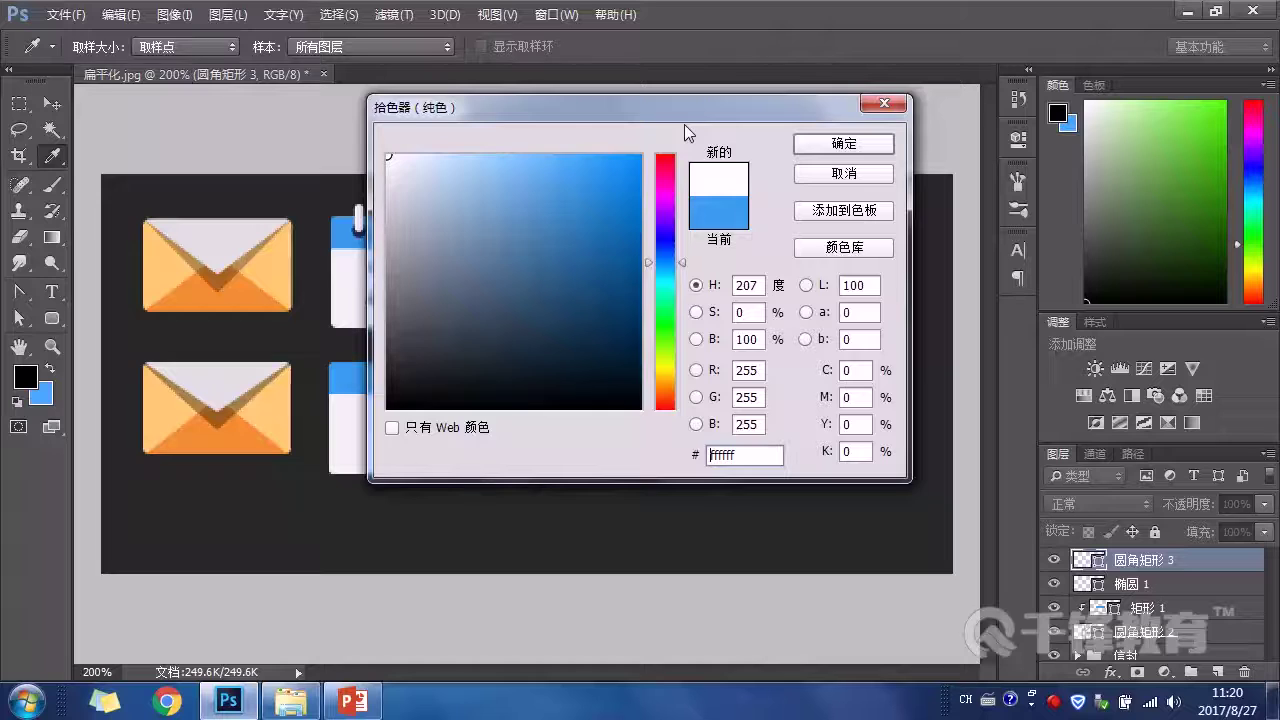
click(872, 141)
click(52, 103)
drag(723, 345, 570, 320)
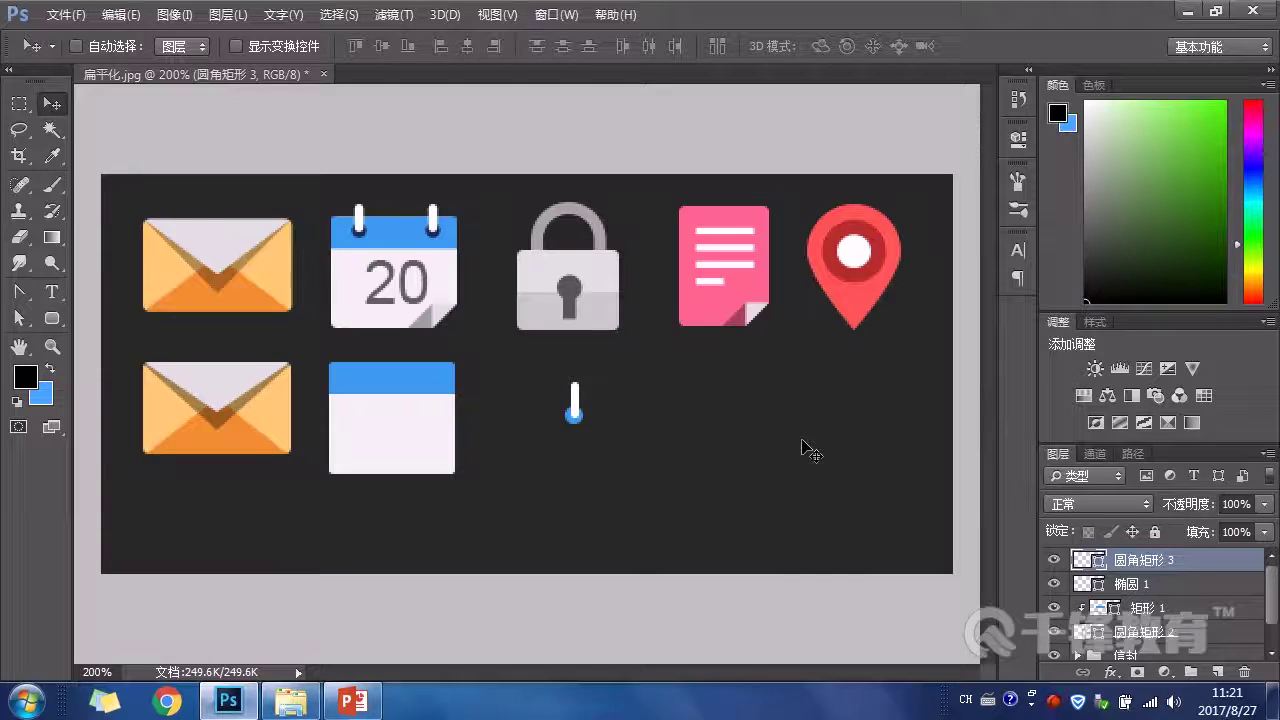
Step: Set the blue circle's diameter to 8 pixels
key(ctrl+plus)
key(ctrl+plus)
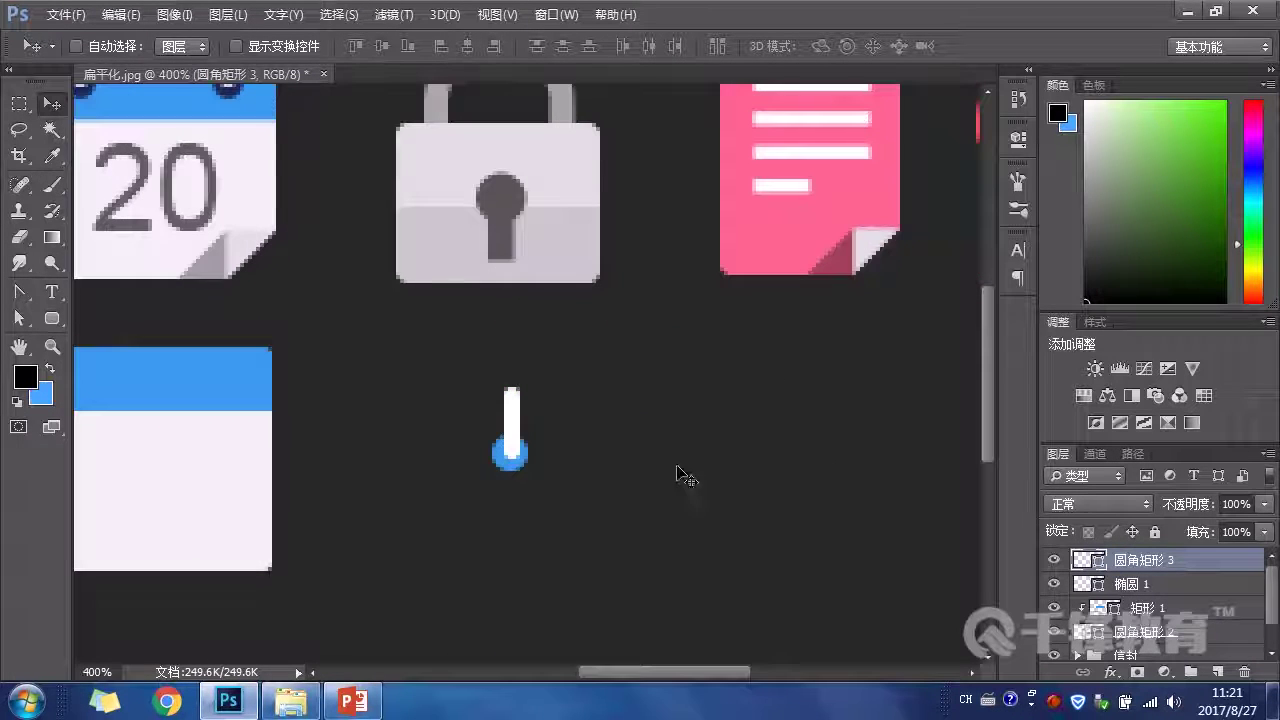
click(1160, 584)
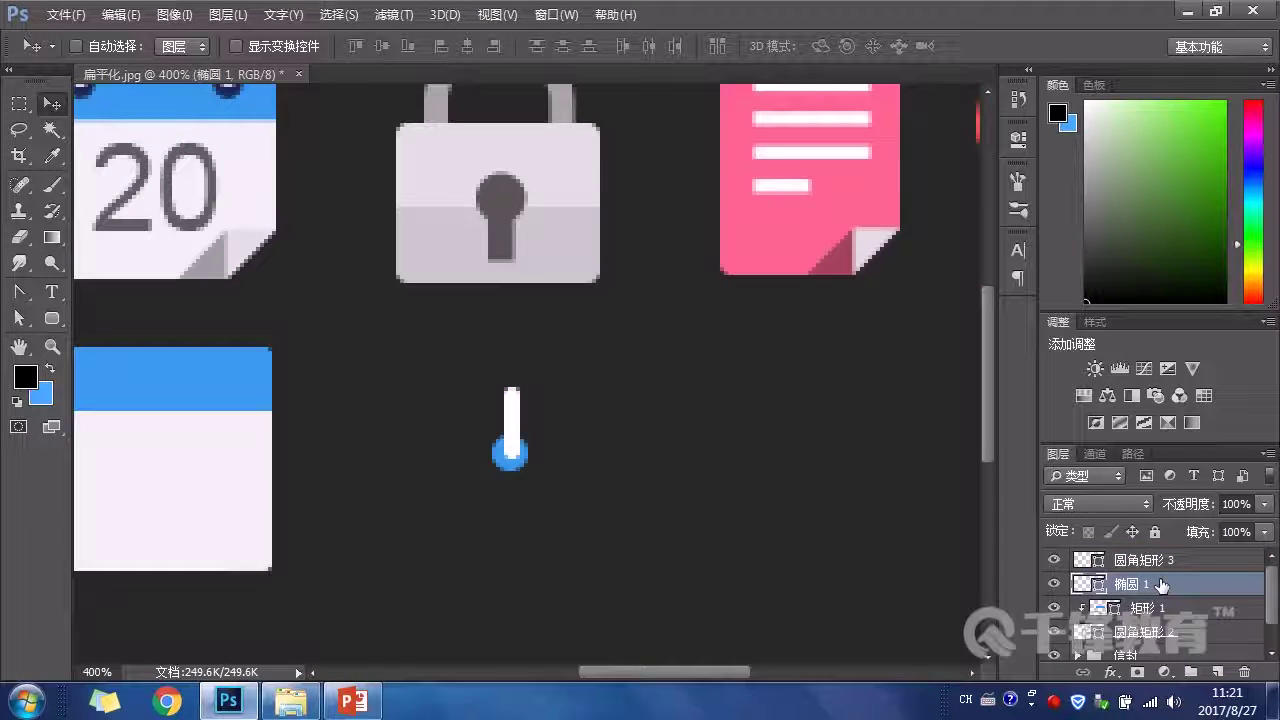
click(51, 318)
click(460, 46)
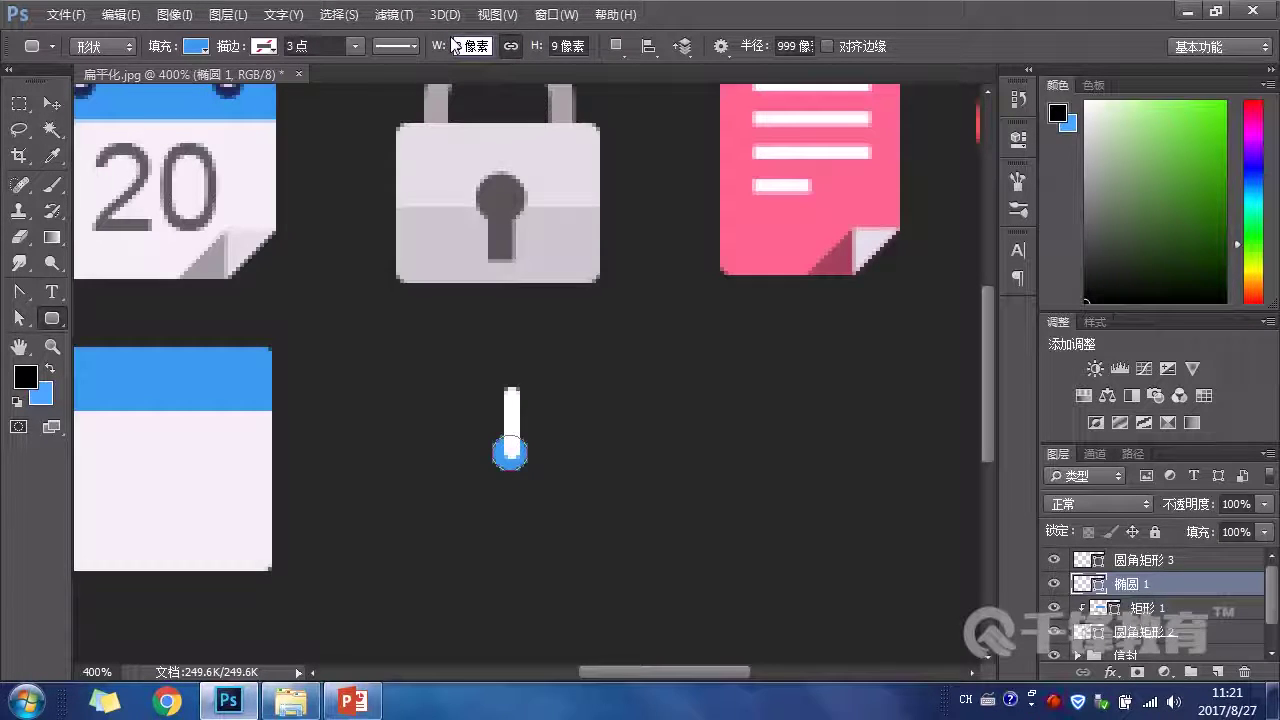
text(8)
key(Return)
Step: Center the circle under the white bar and move both together onto the left part of the new calendar's blue header
click(48, 106)
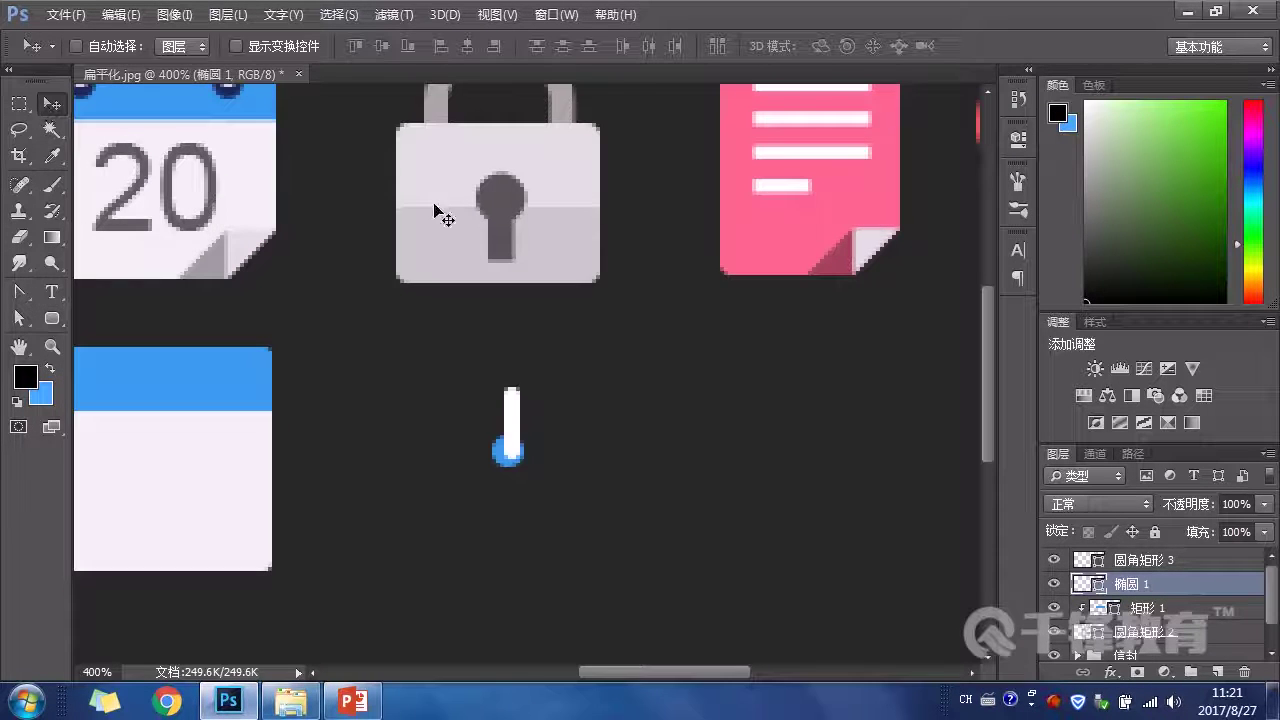
ctrl+click(1182, 562)
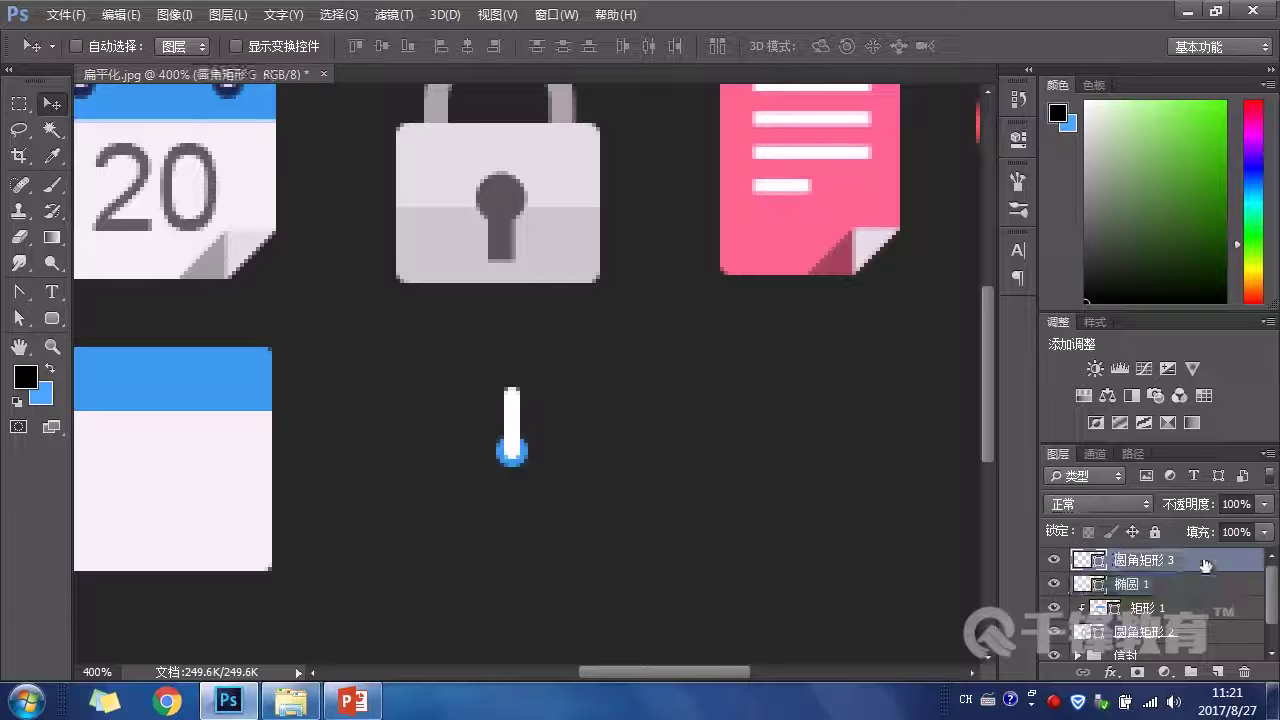
drag(540, 446, 392, 363)
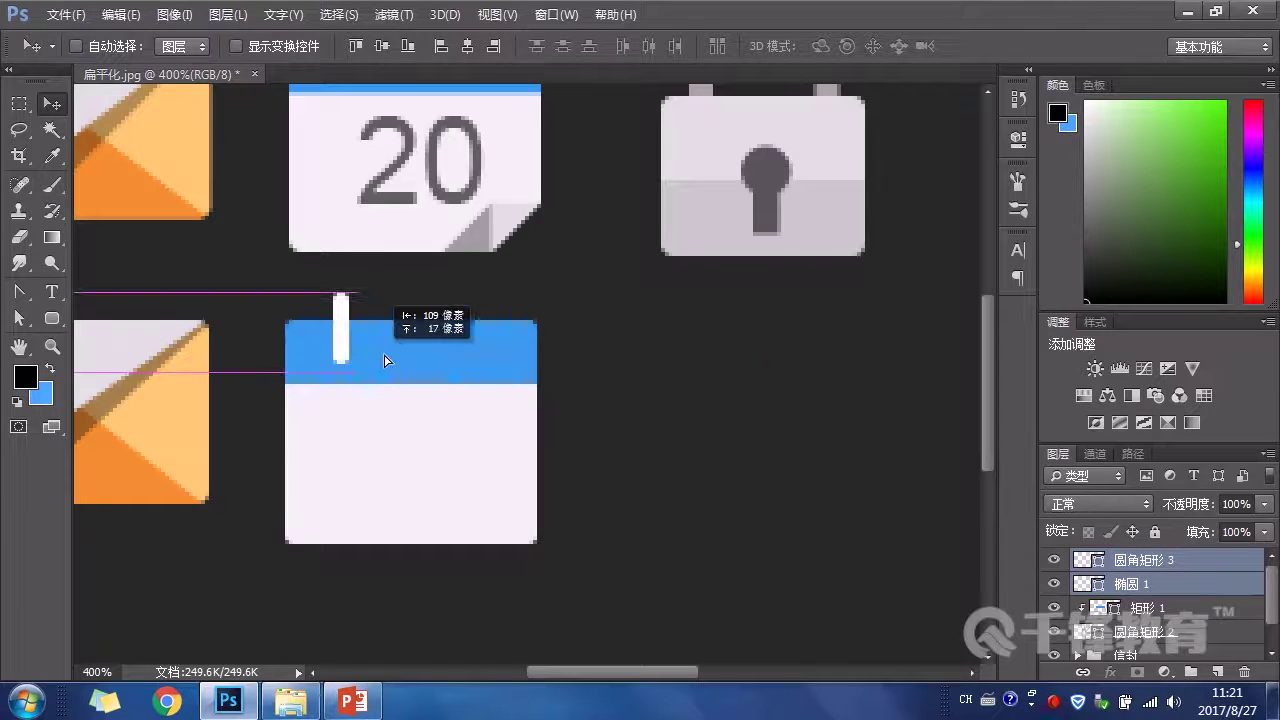
Step: Recolor the ring-hole circle with the dark navy sampled from the reference calendar's left ring hole
double_click(1088, 584)
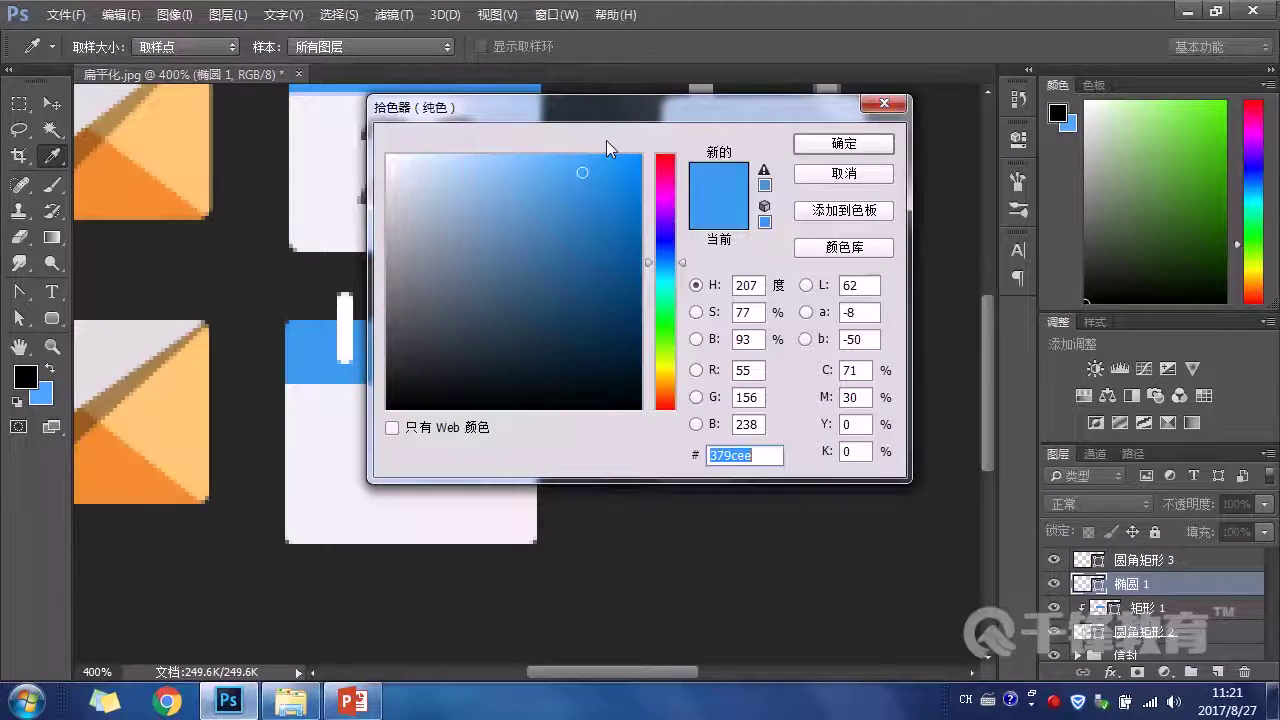
click(846, 178)
drag(595, 235, 637, 350)
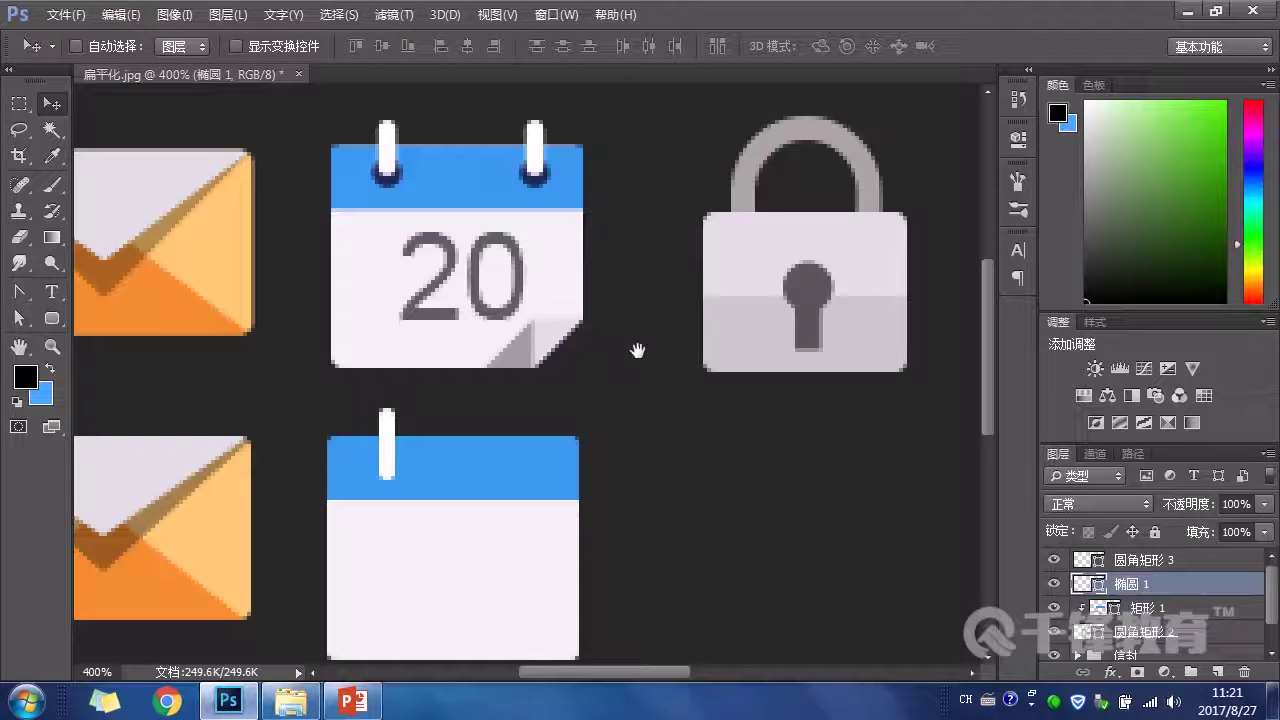
double_click(1063, 594)
drag(455, 112, 555, 120)
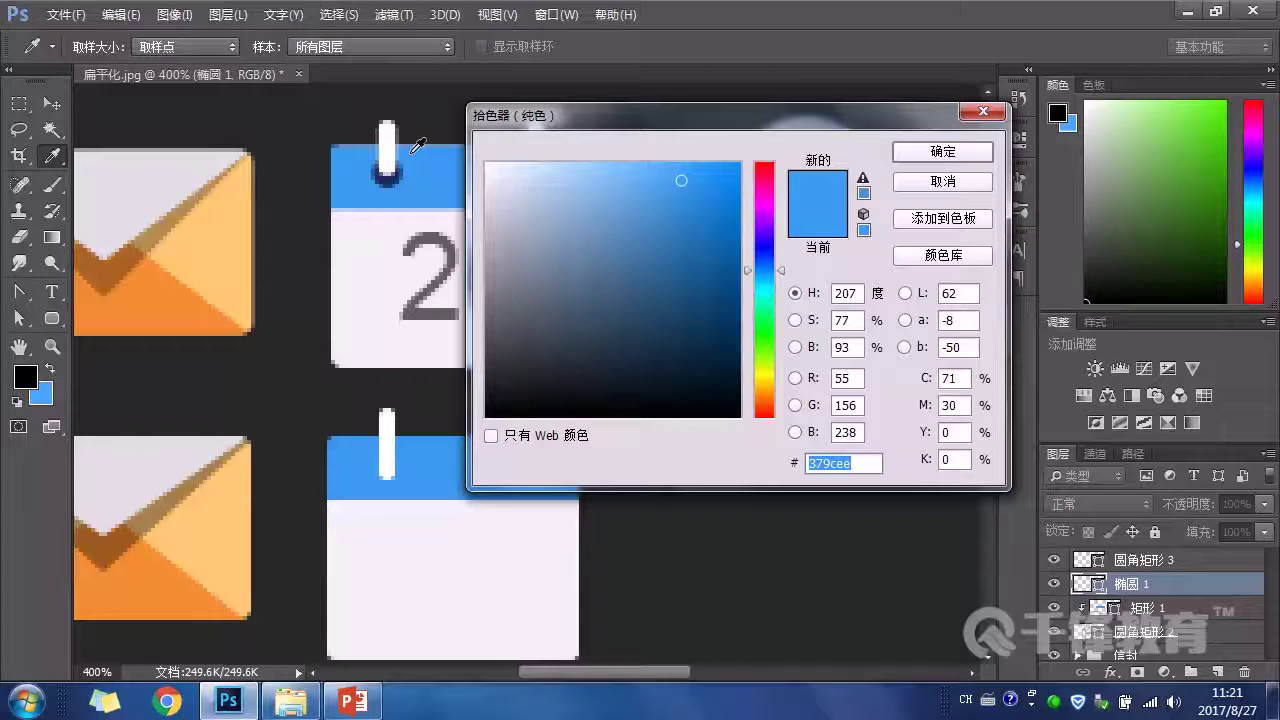
click(393, 175)
click(968, 156)
Step: Nudge the white bar and its navy hole together slightly left and up to match the reference ring's placement
click(1170, 559)
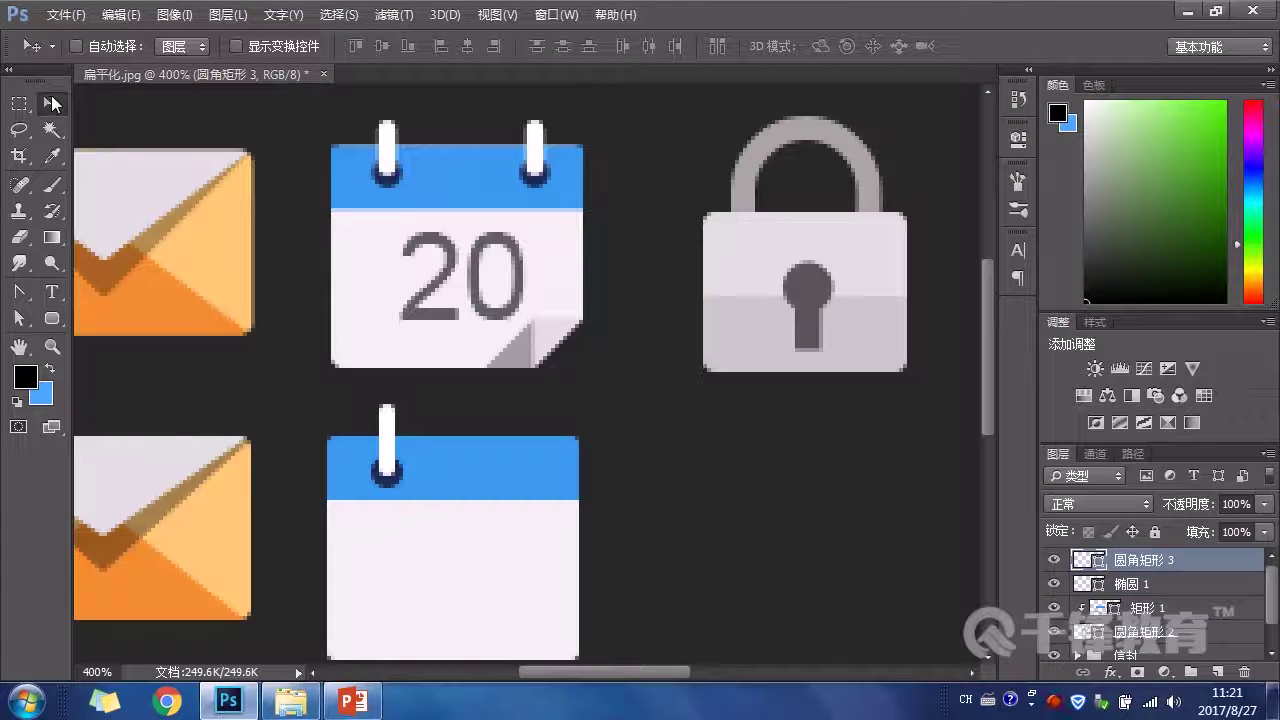
shift+click(1205, 592)
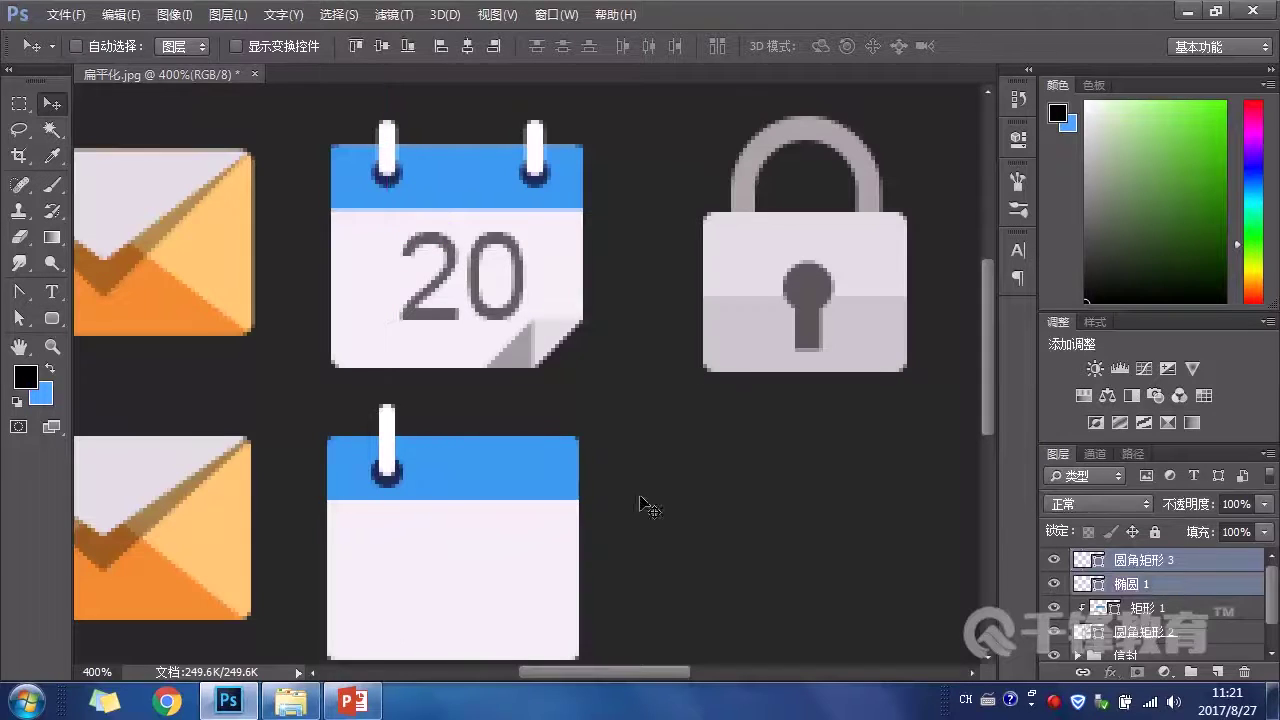
key(Left)
key(Left)
key(Left)
key(Right)
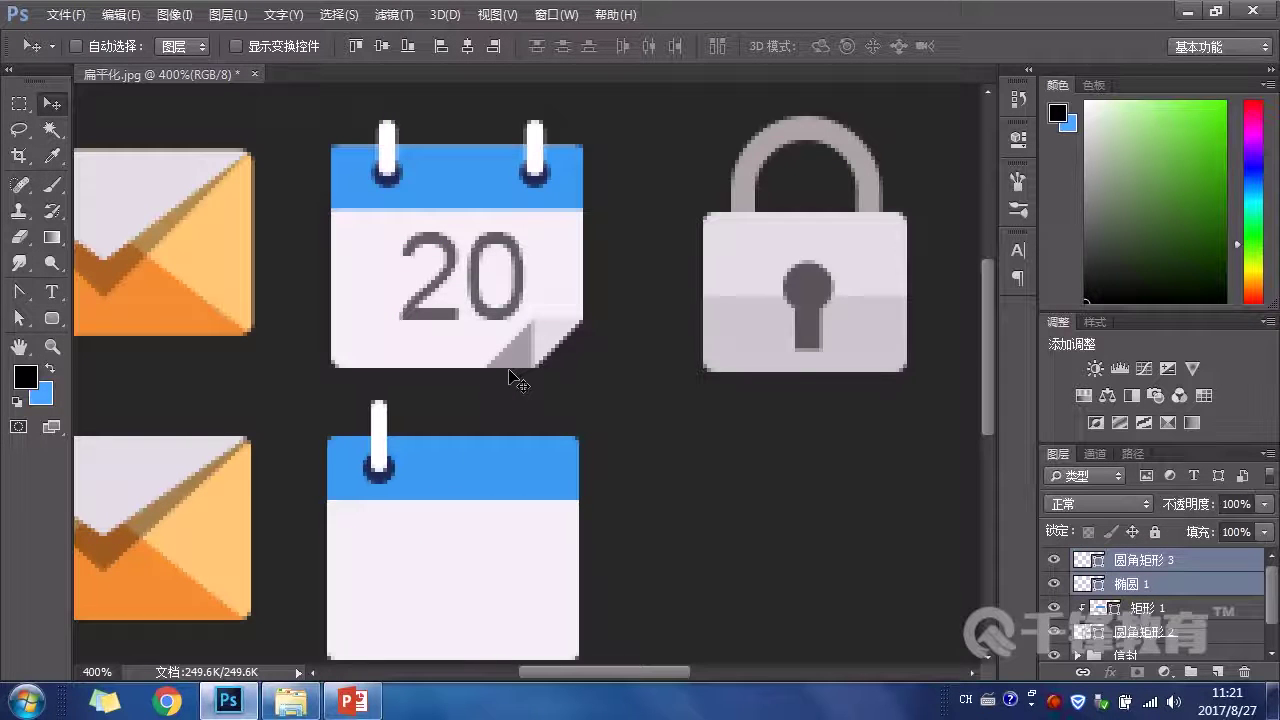
key(Down)
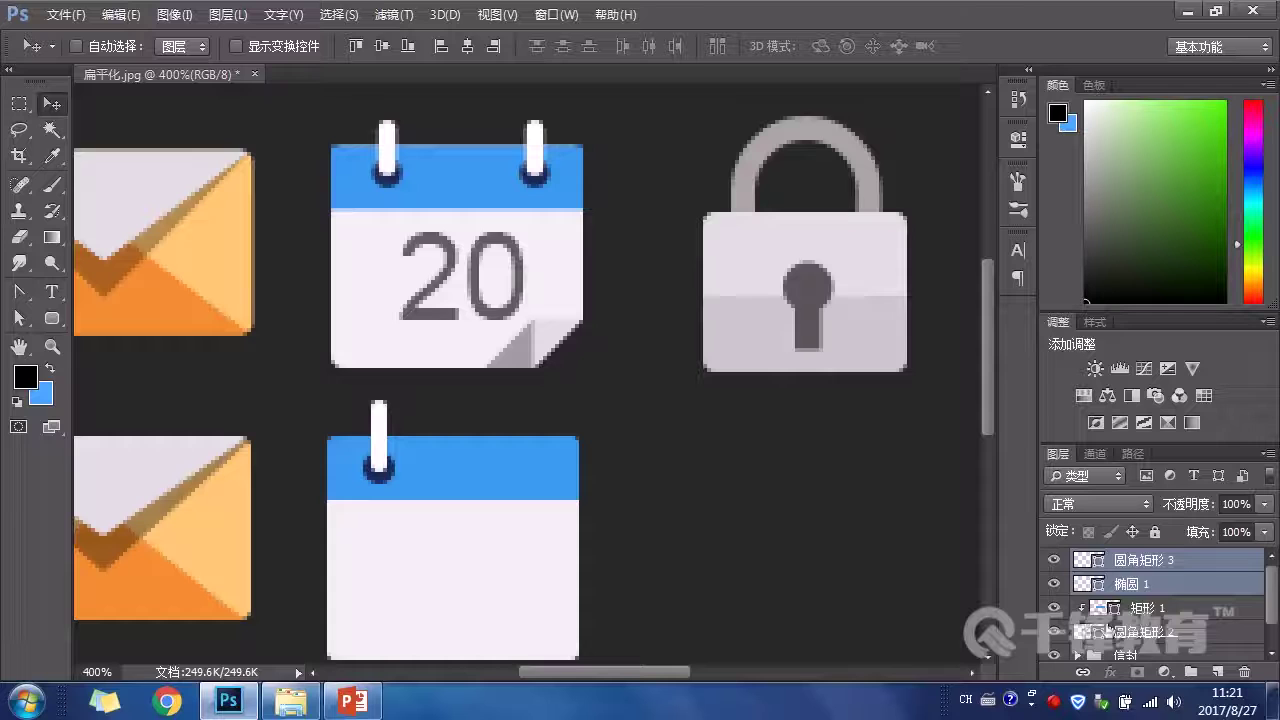
Step: Shorten the white bar to 16 pixels tall by lowering only its upper end
click(1180, 561)
click(1053, 560)
click(1053, 560)
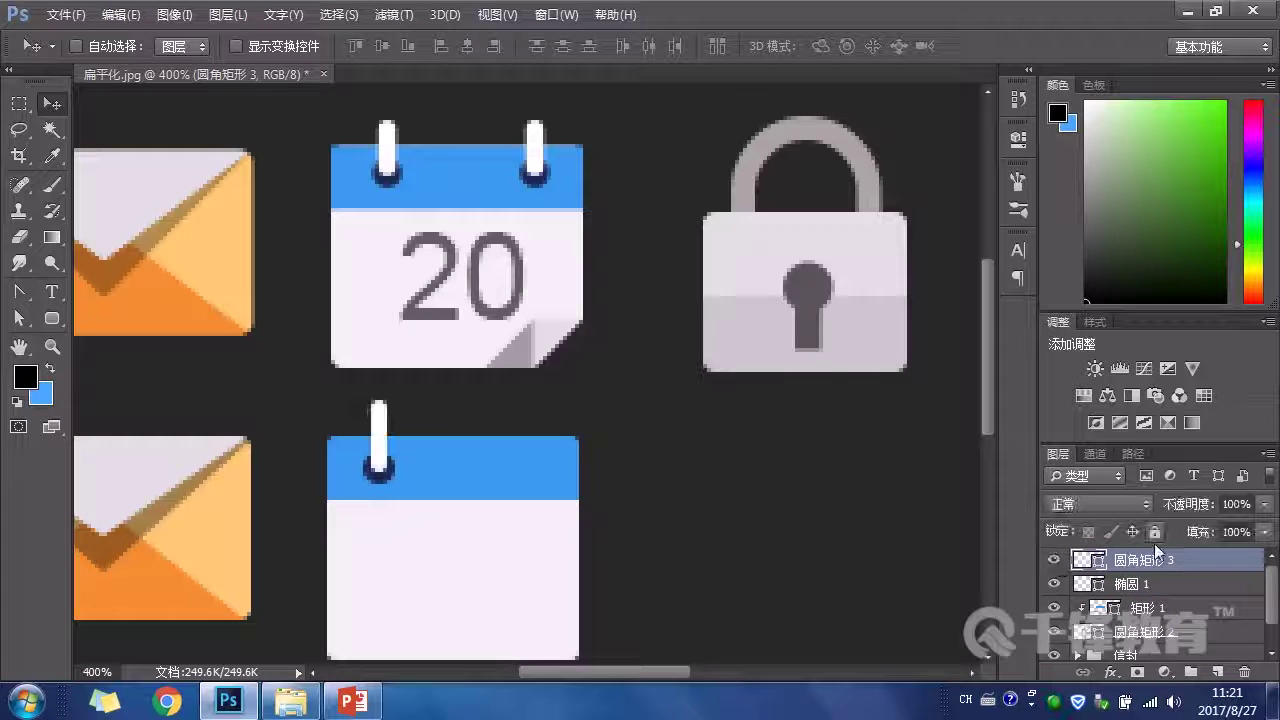
click(19, 318)
drag(372, 400, 438, 418)
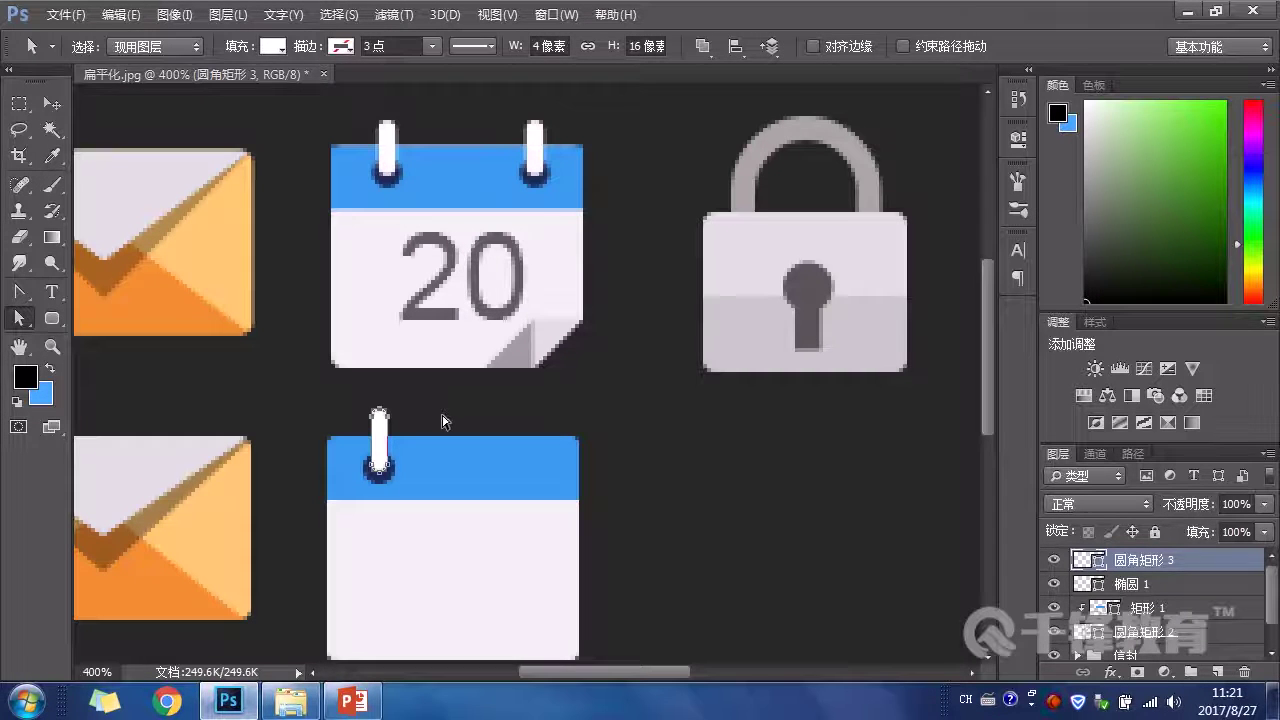
Step: Try to duplicate the white bar and navy hole and shift the copies right along the header, then delete the copies
click(52, 103)
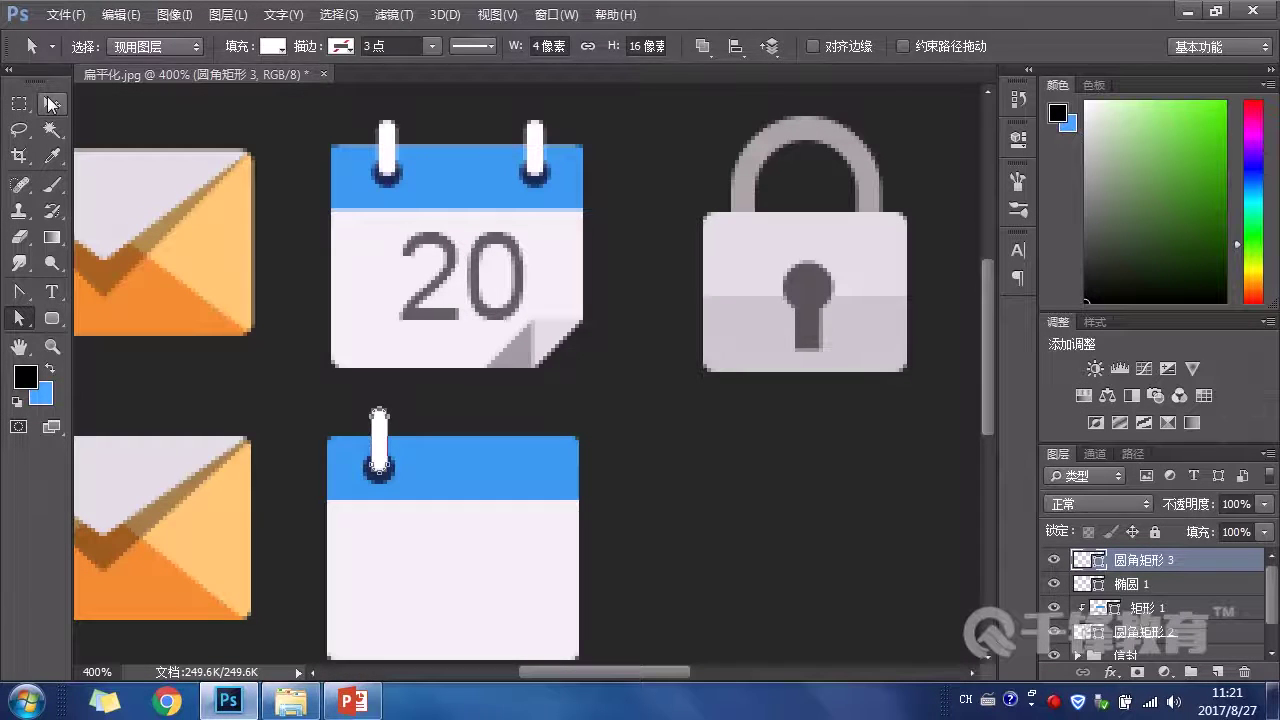
ctrl+click(1256, 584)
key(ctrl)
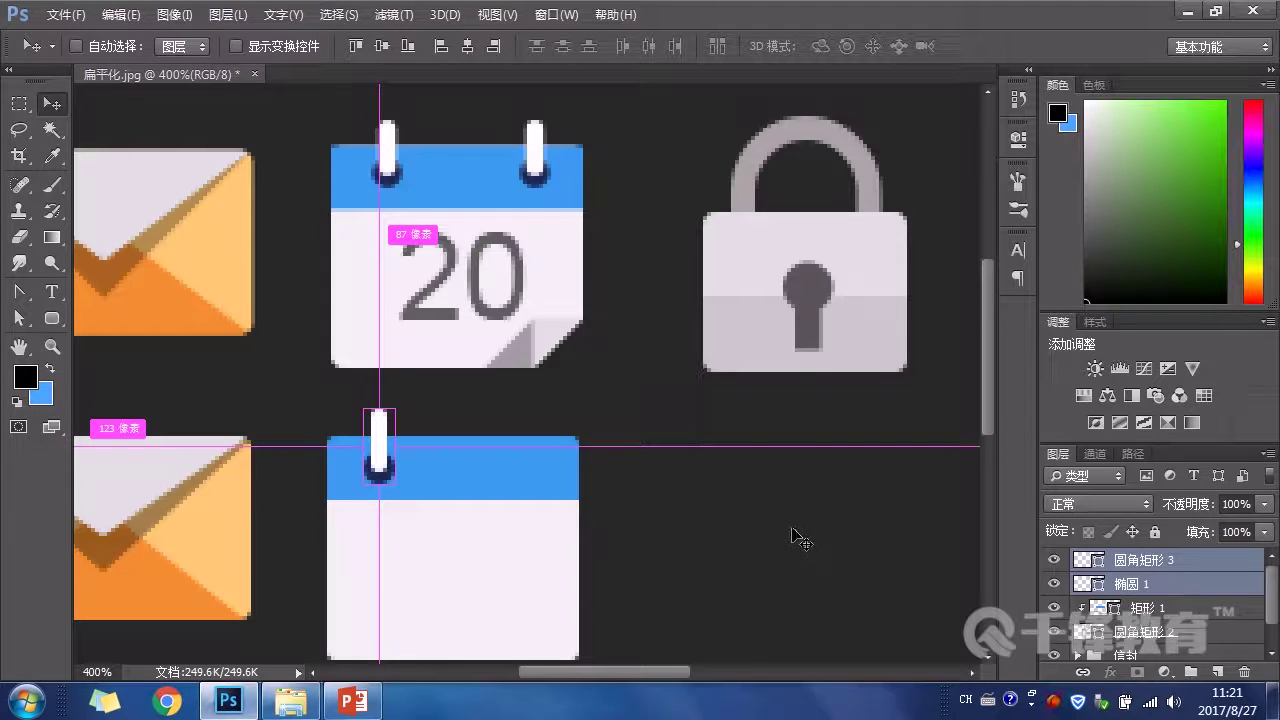
key(ctrl+j)
key(shift+Right)
key(shift+Right)
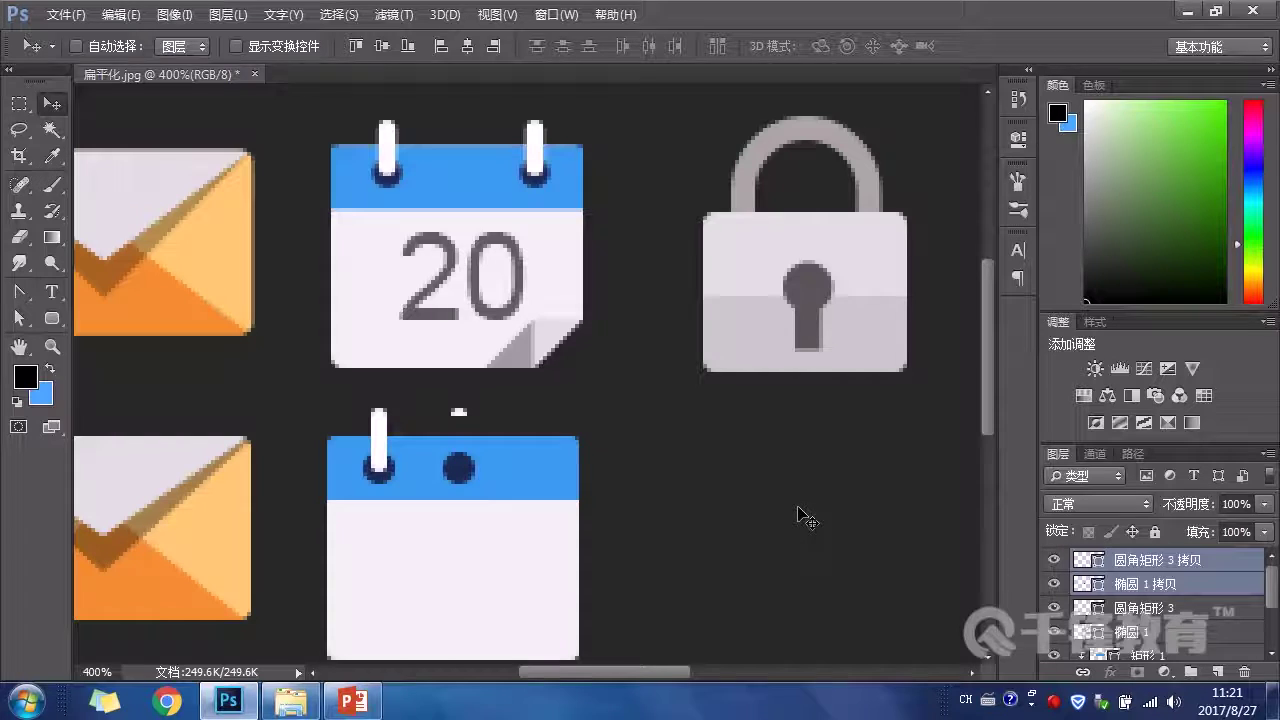
key(shift+Right)
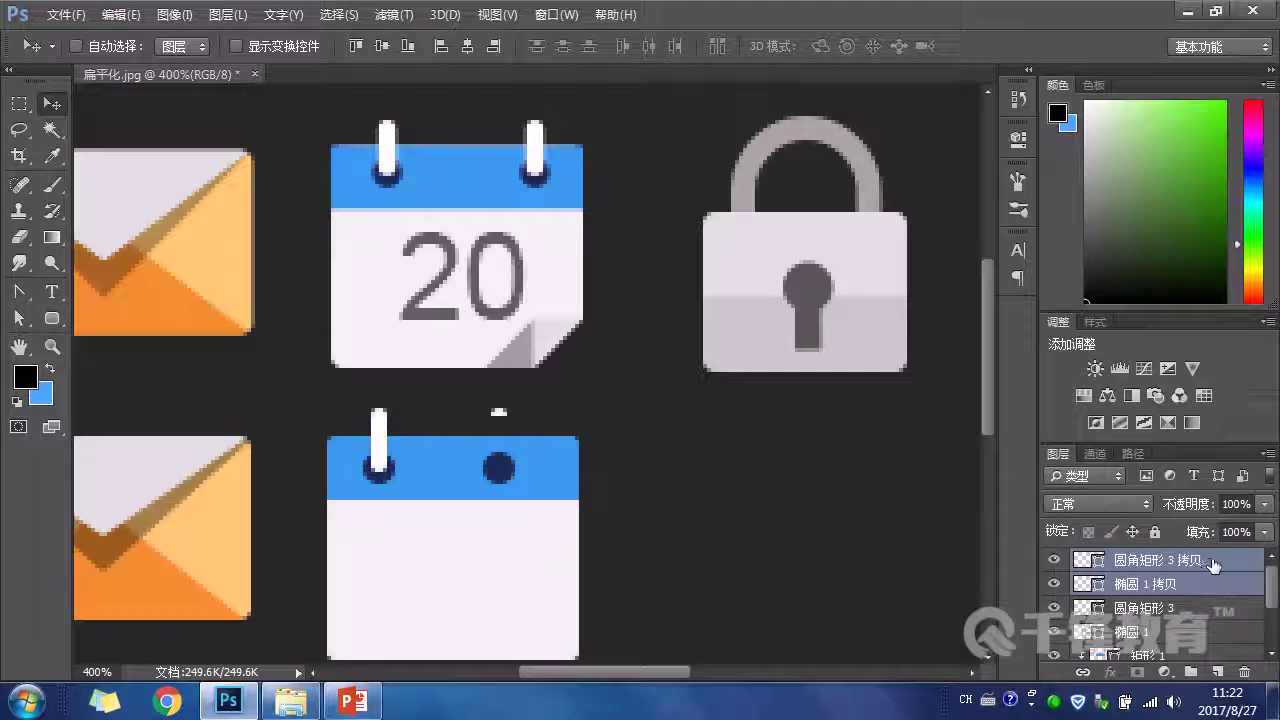
key(Delete)
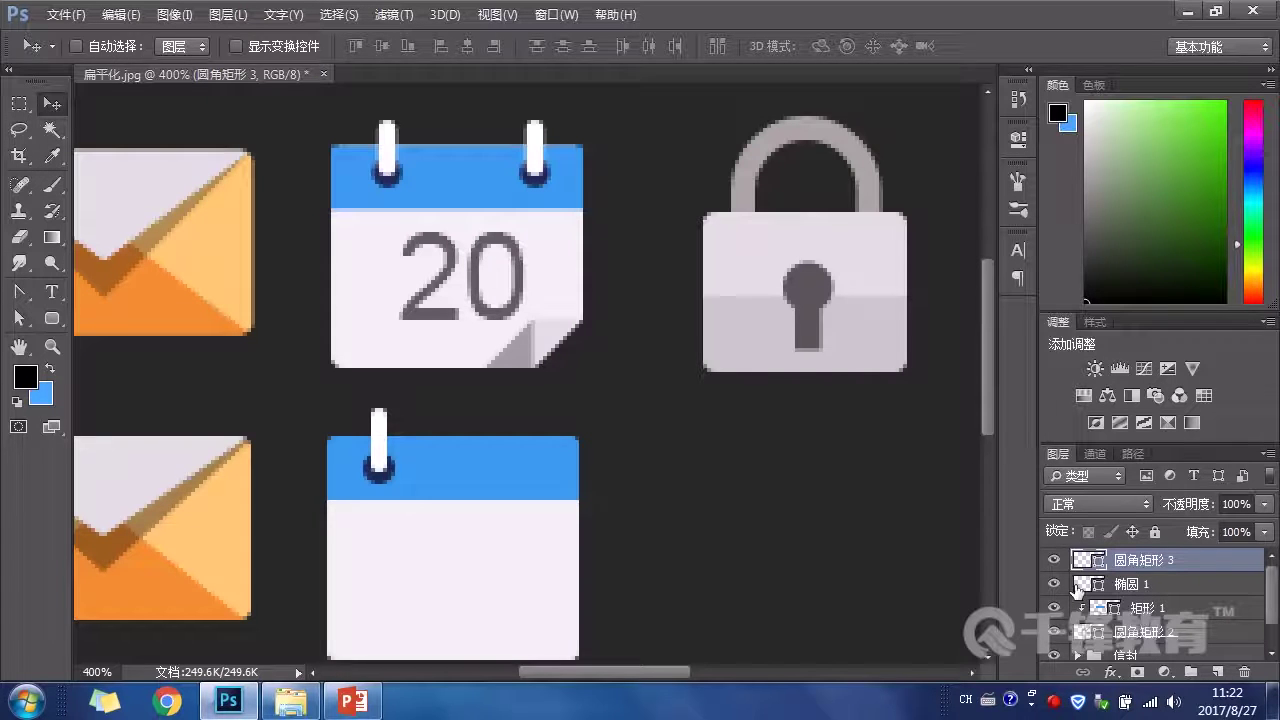
Step: Select the whole bar path, duplicate the bar and its hole, and shift the copies right to form the second ring
drag(18, 318, 97, 314)
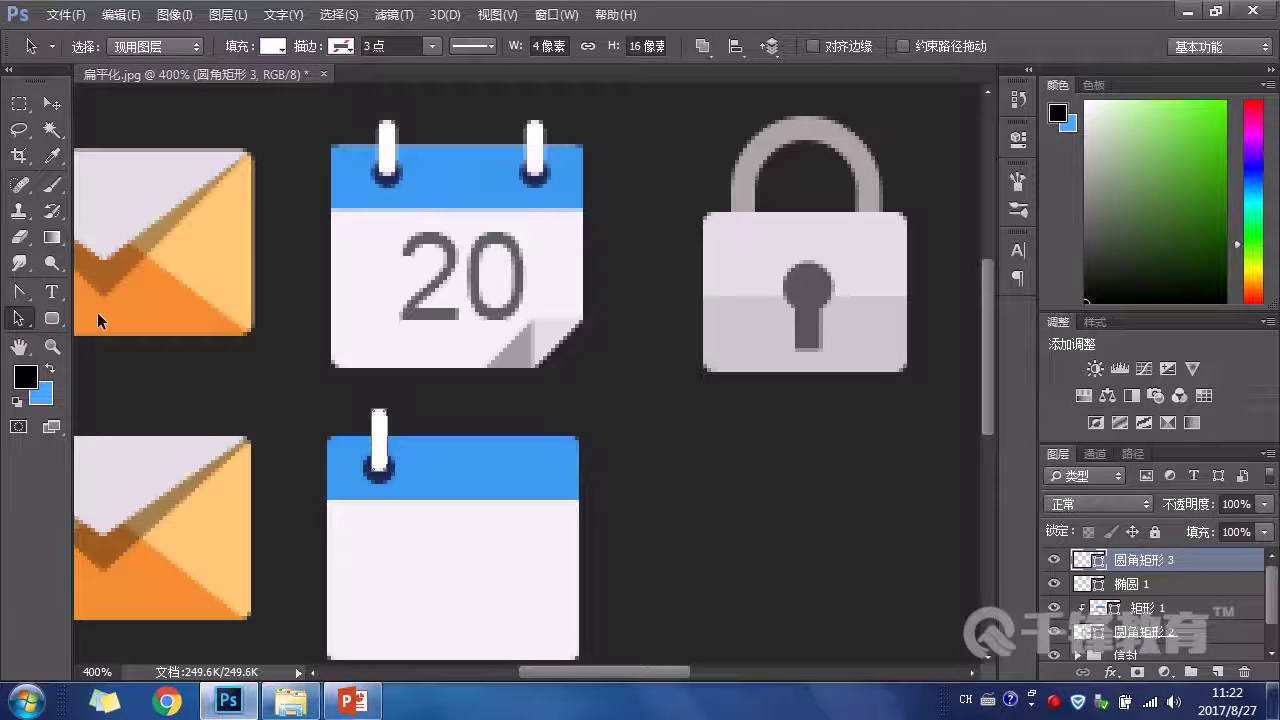
click(386, 415)
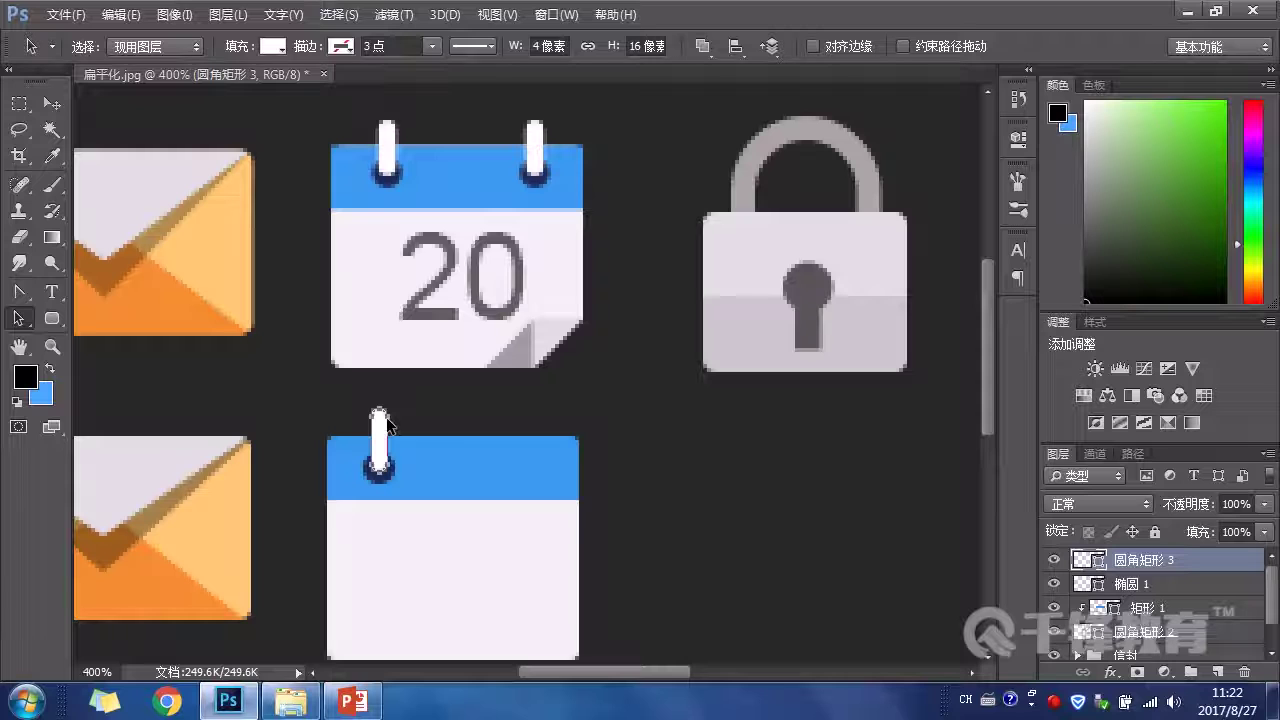
ctrl+click(1170, 584)
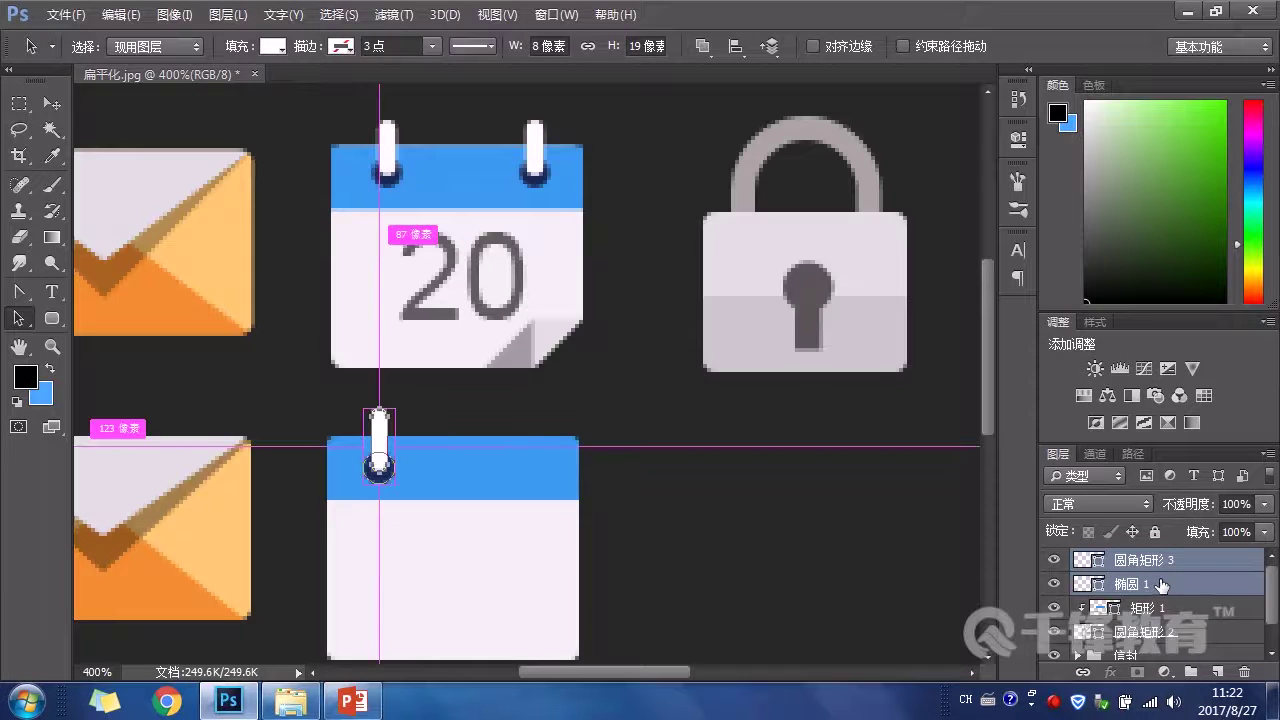
key(ctrl+j)
click(52, 103)
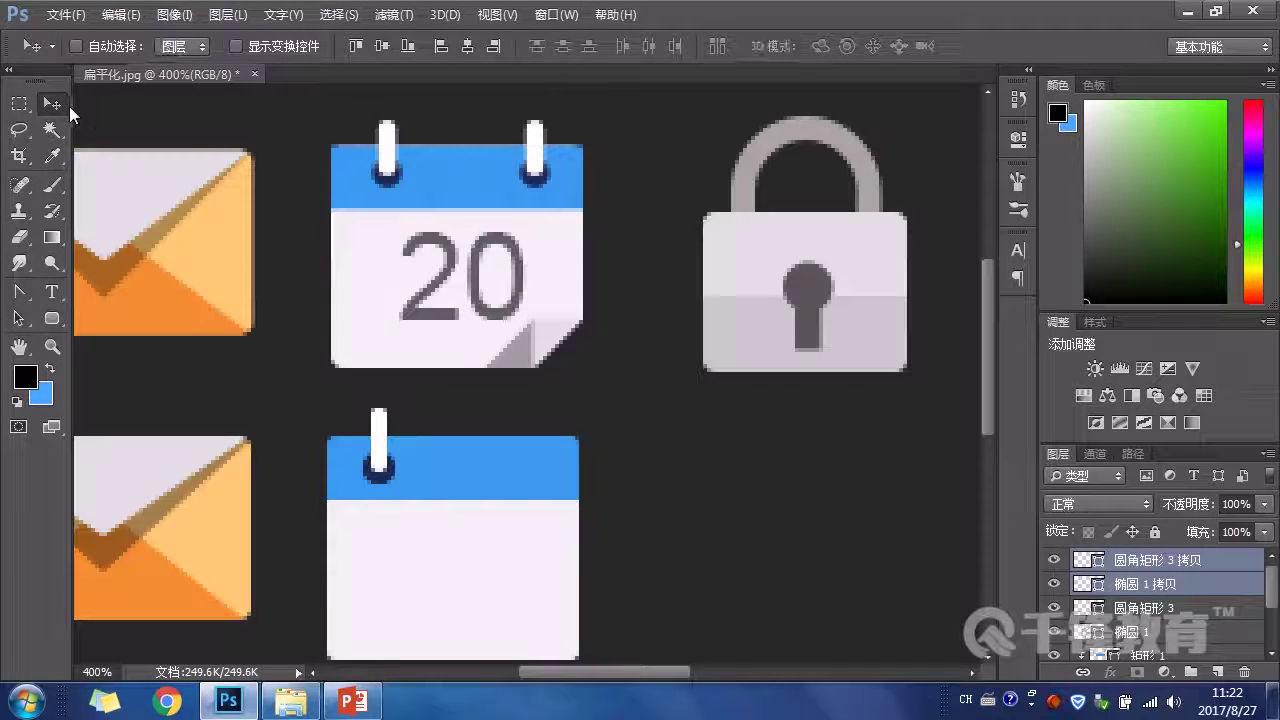
drag(310, 228, 515, 245)
key(shift+Right)
key(Right)
key(Right)
key(Right)
key(Right)
key(Right)
key(Right)
key(Right)
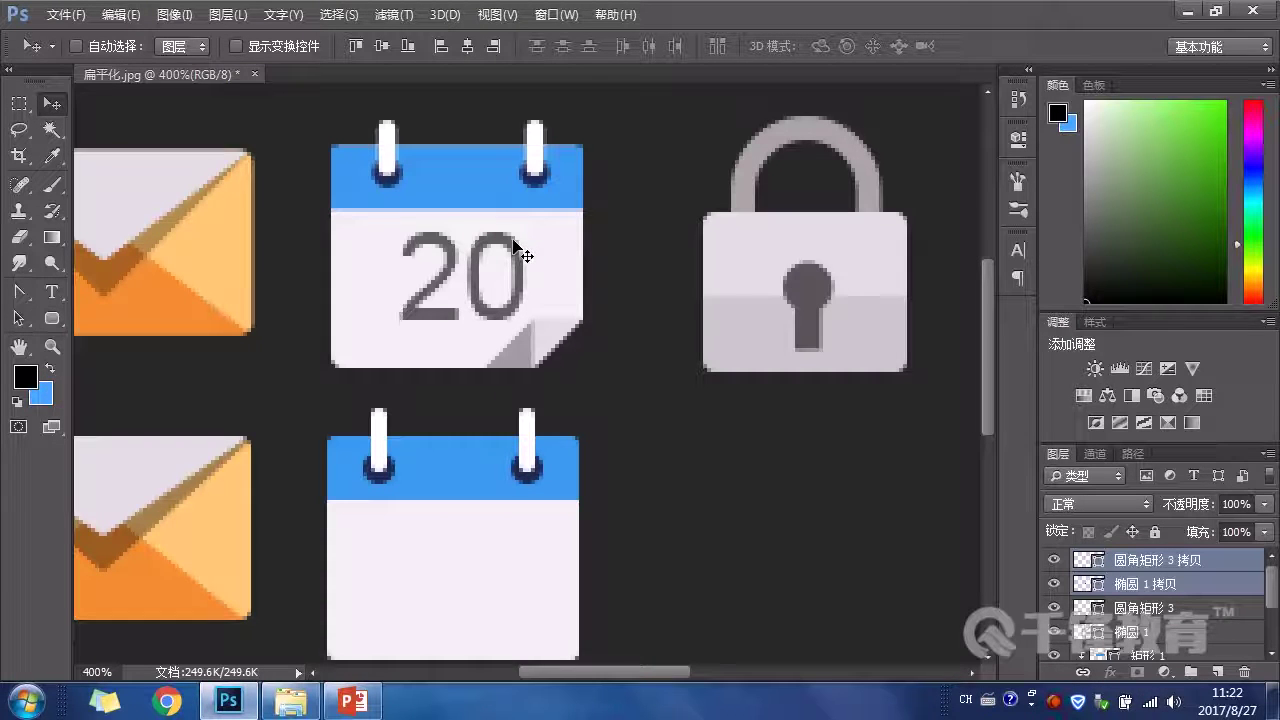
Step: Add the text 20 in Arial Regular at 12.25 pt on the new calendar's page
drag(686, 537, 636, 540)
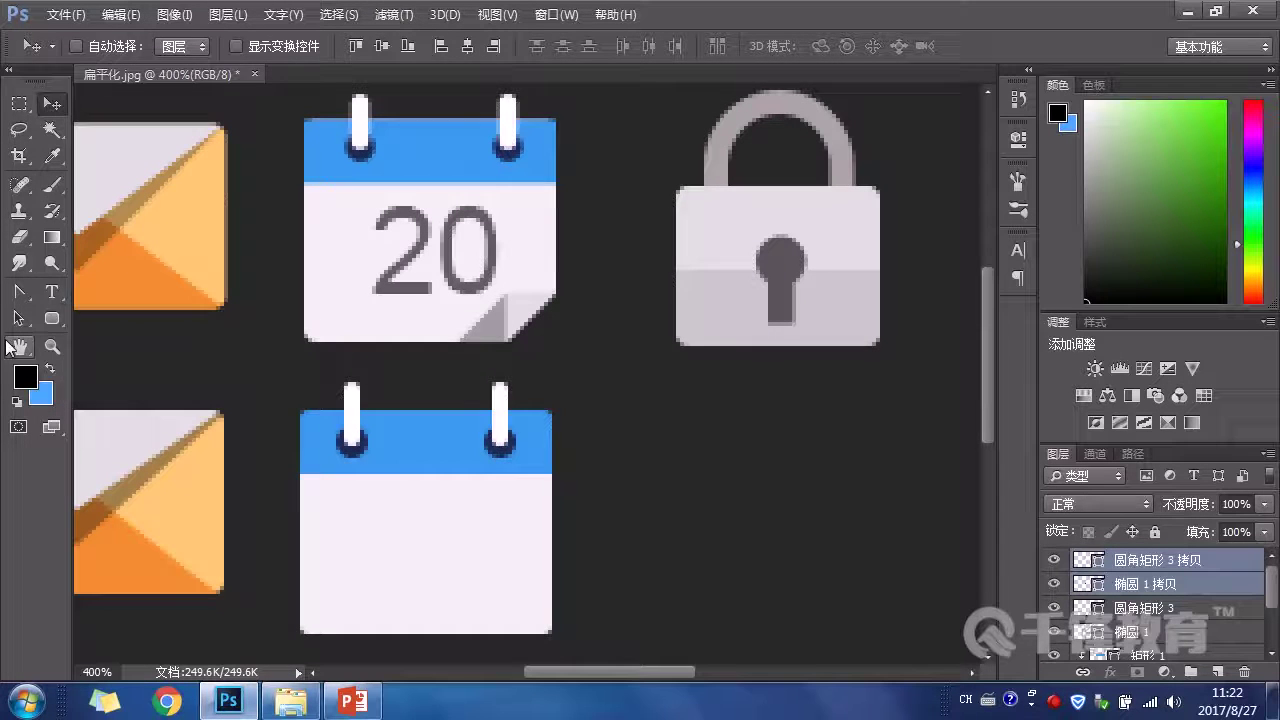
click(52, 291)
click(371, 571)
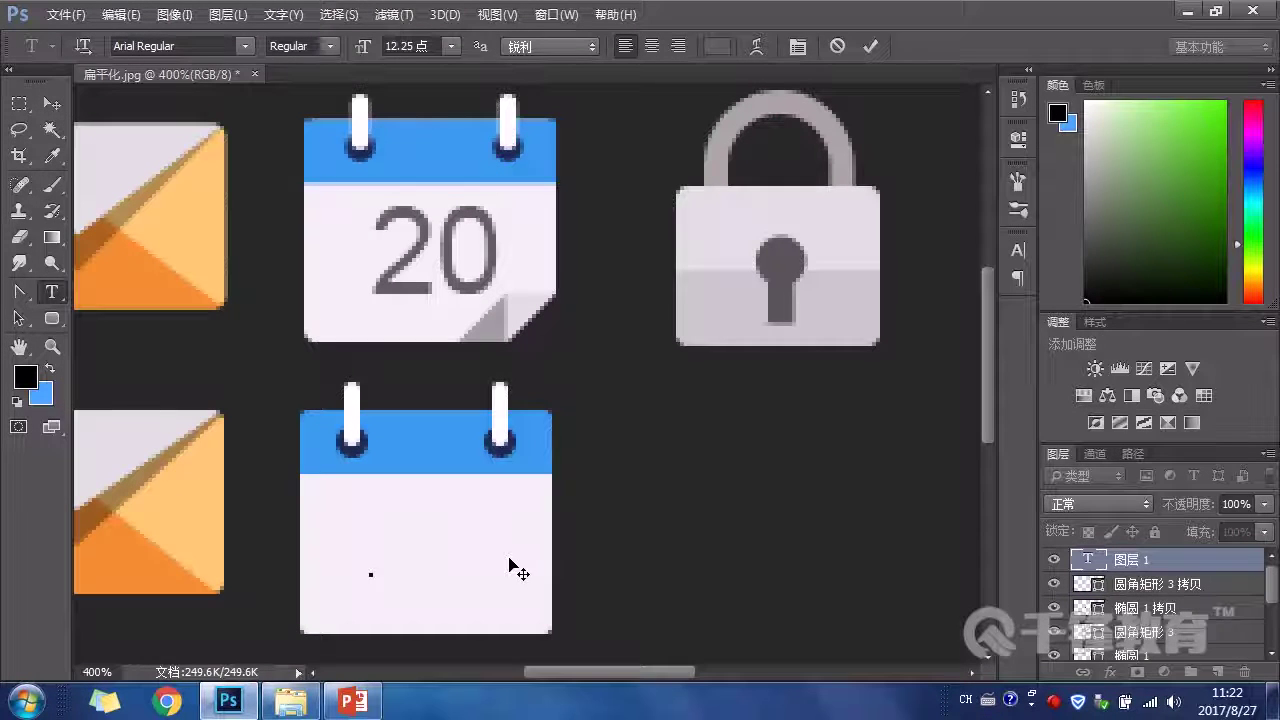
text(20)
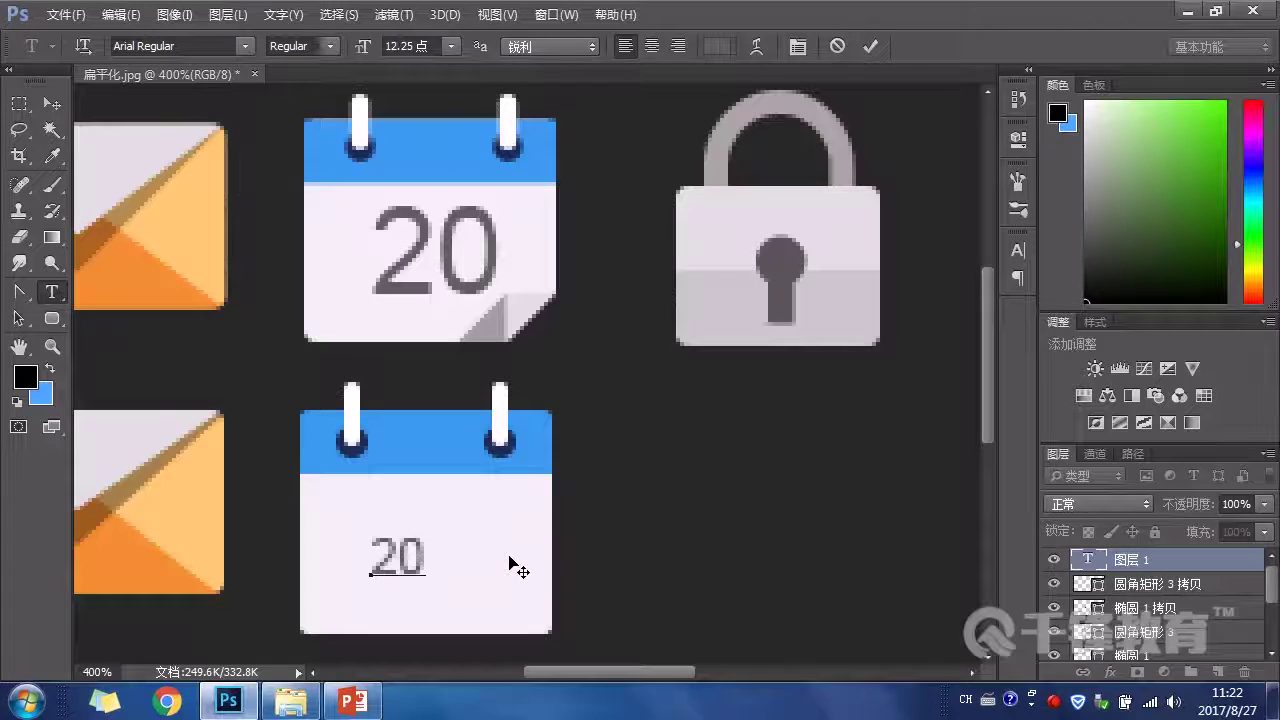
key(ctrl+Return)
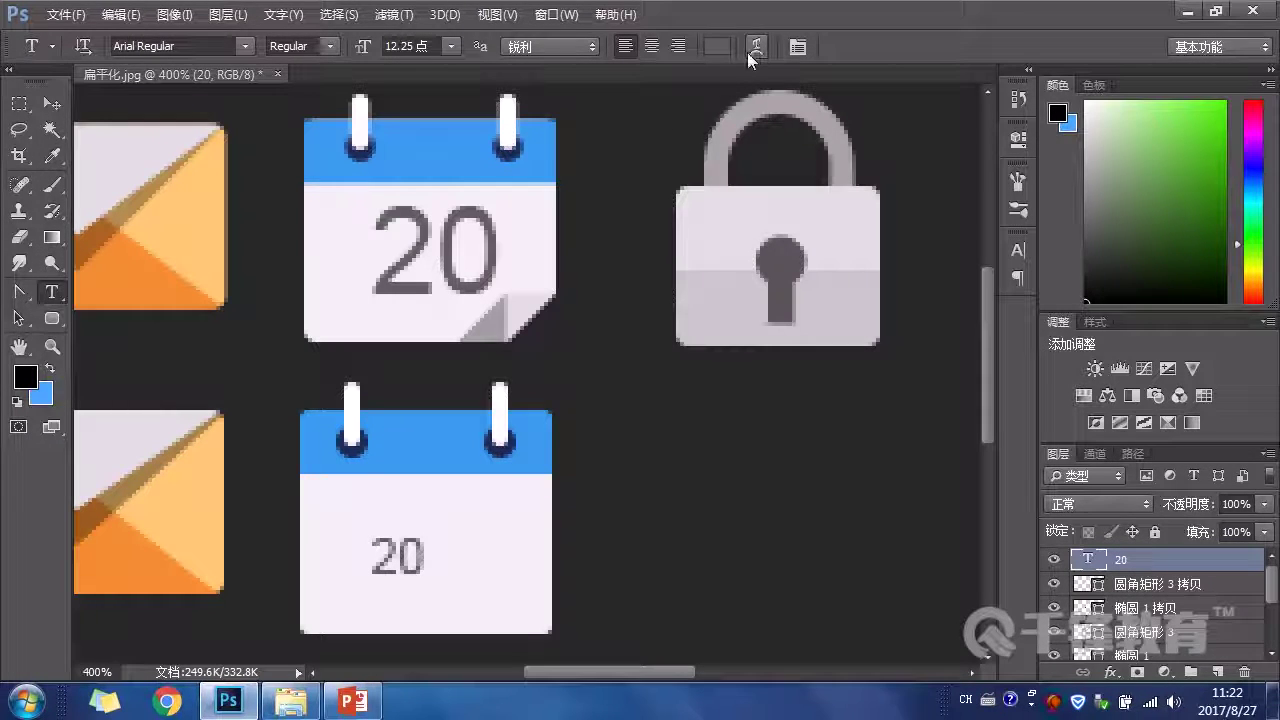
Step: Confirm 5f5f5f as the date text's colour, enlarge the text to 28.5 pt and place it in the middle of the page
click(709, 52)
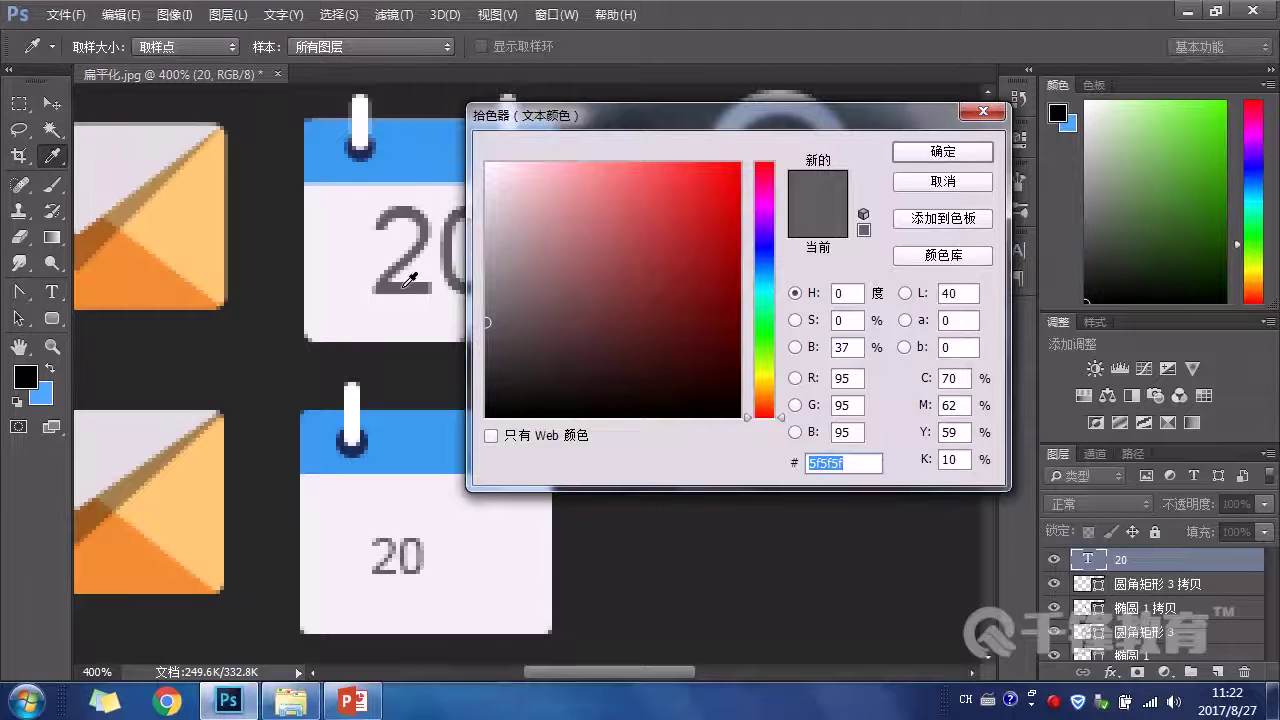
click(903, 150)
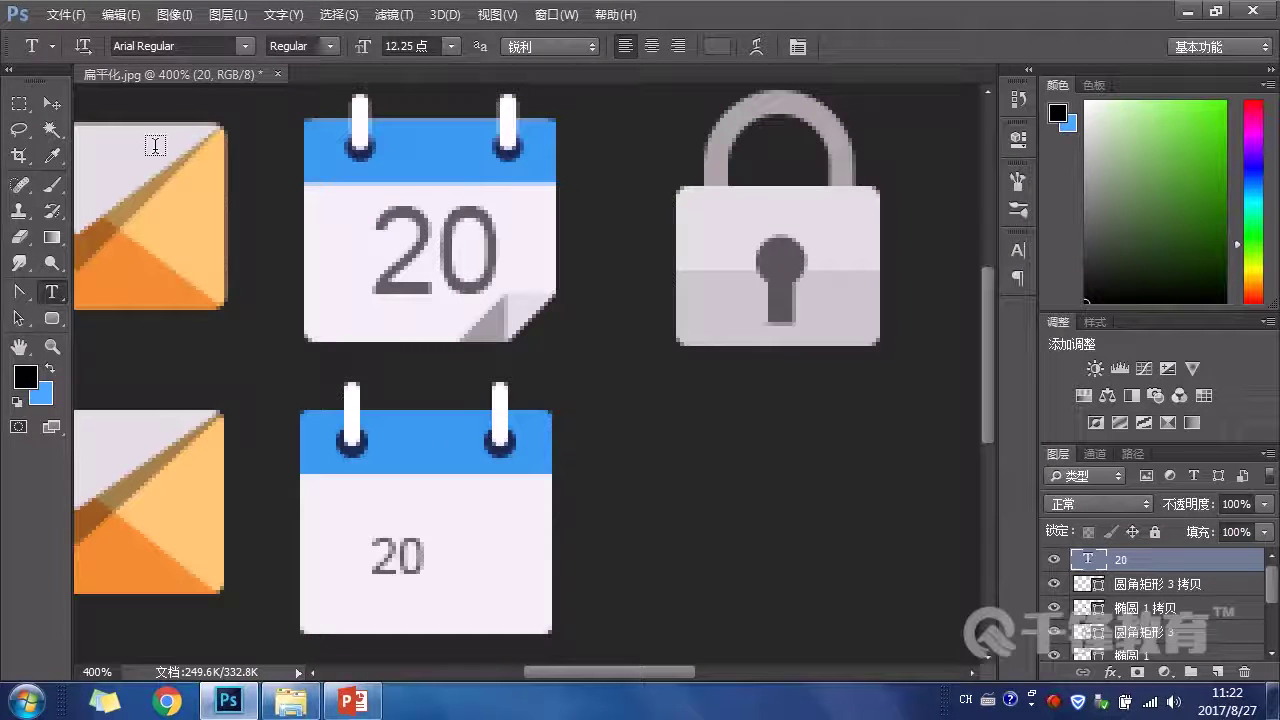
click(52, 103)
key(ctrl+t)
drag(423, 524, 470, 523)
key(Return)
key(Right)
key(Right)
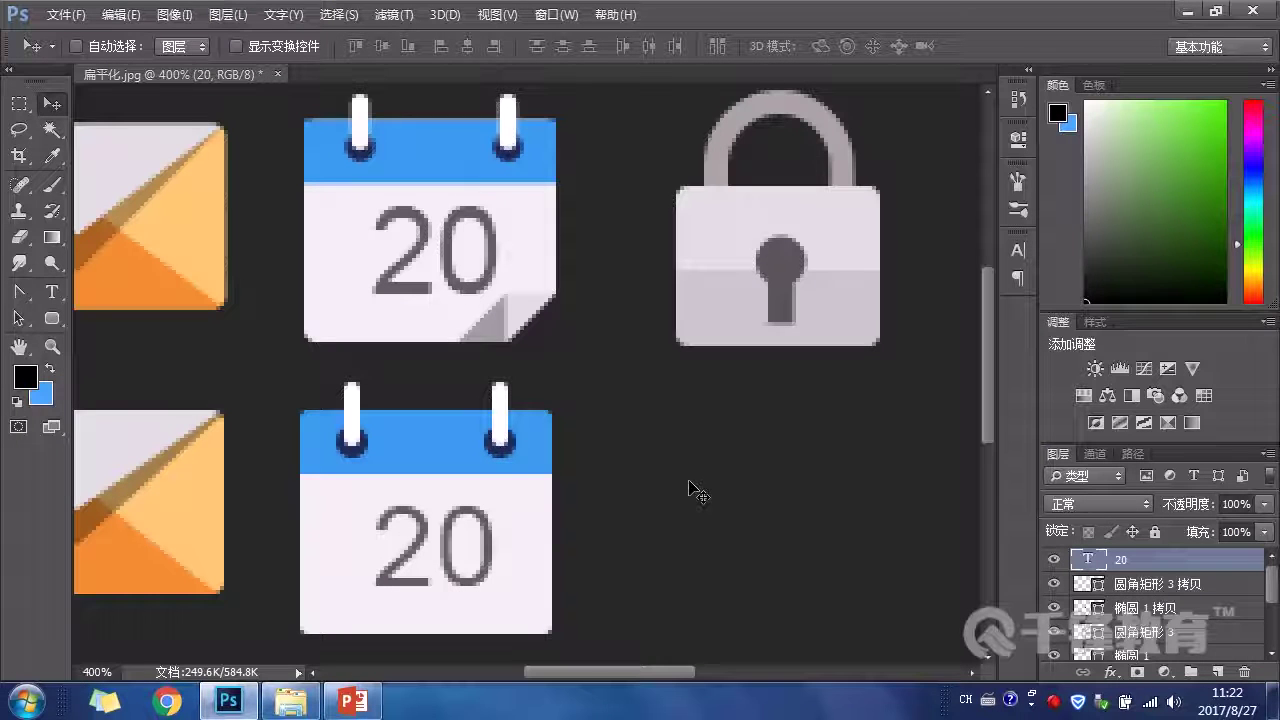
key(ctrl+z)
key(ctrl+z)
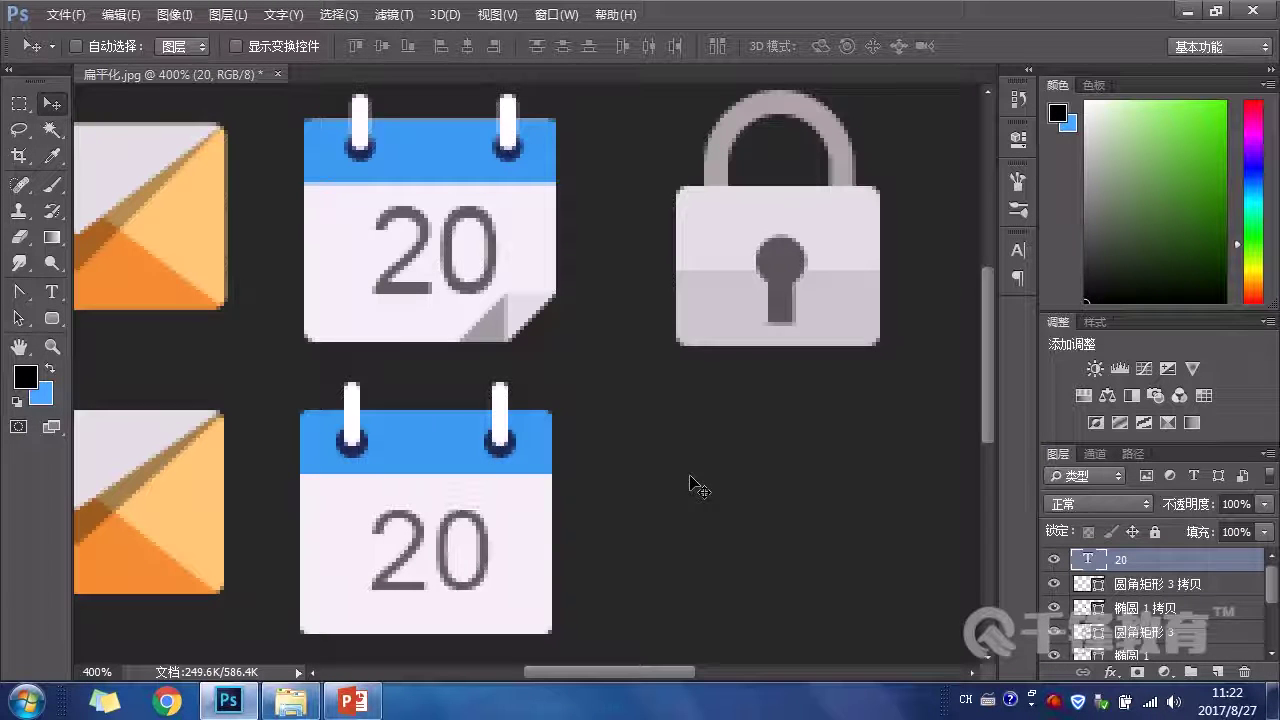
drag(679, 543, 680, 509)
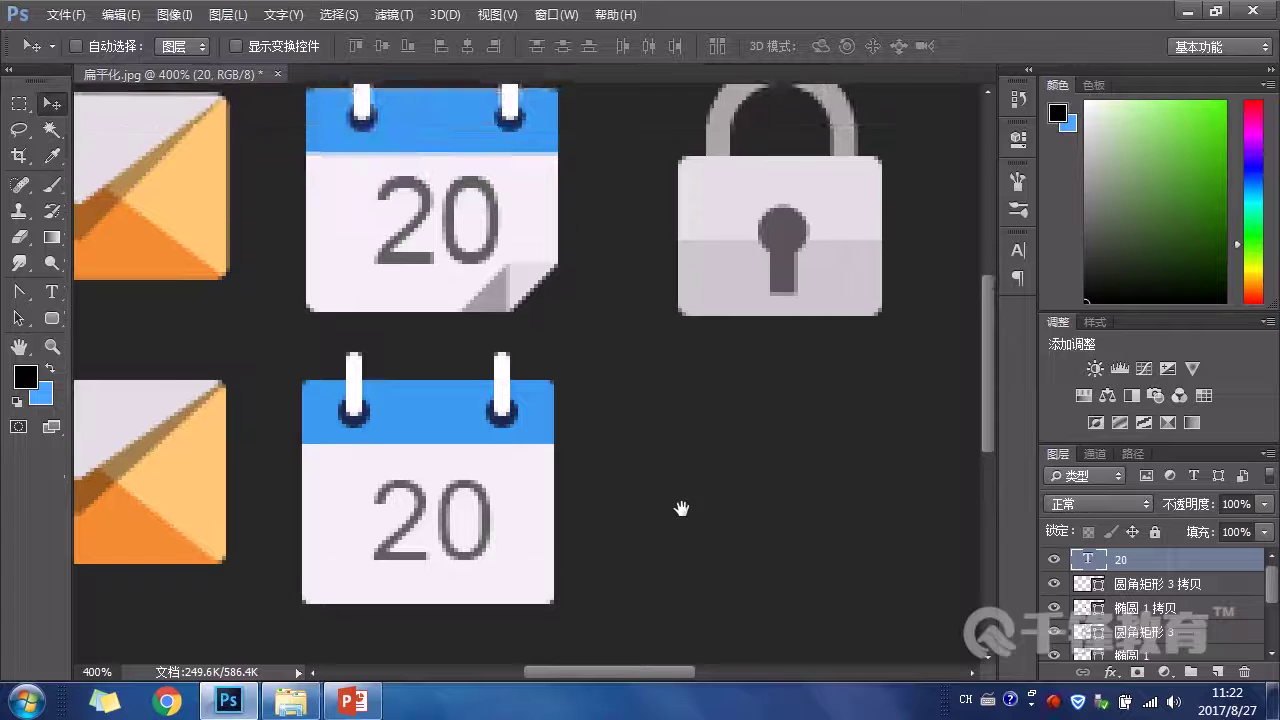
Step: Try the Bold style on the date text, then switch it back to Regular
click(55, 292)
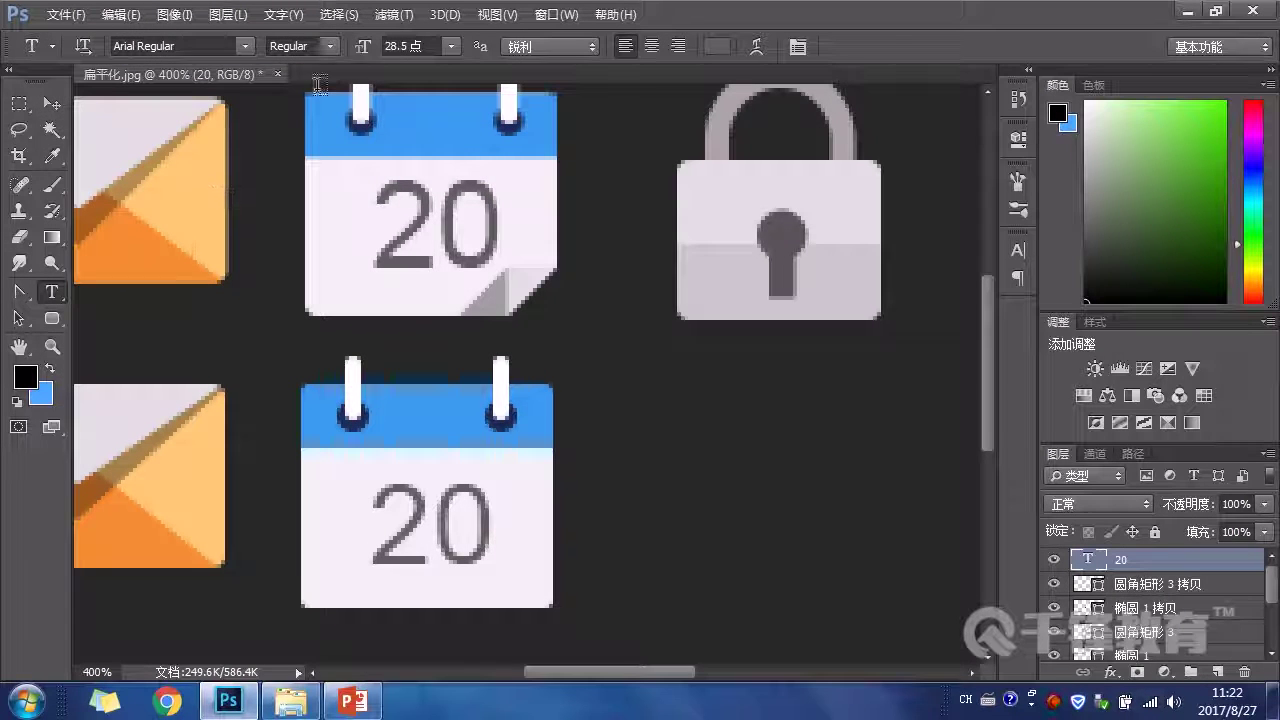
click(330, 47)
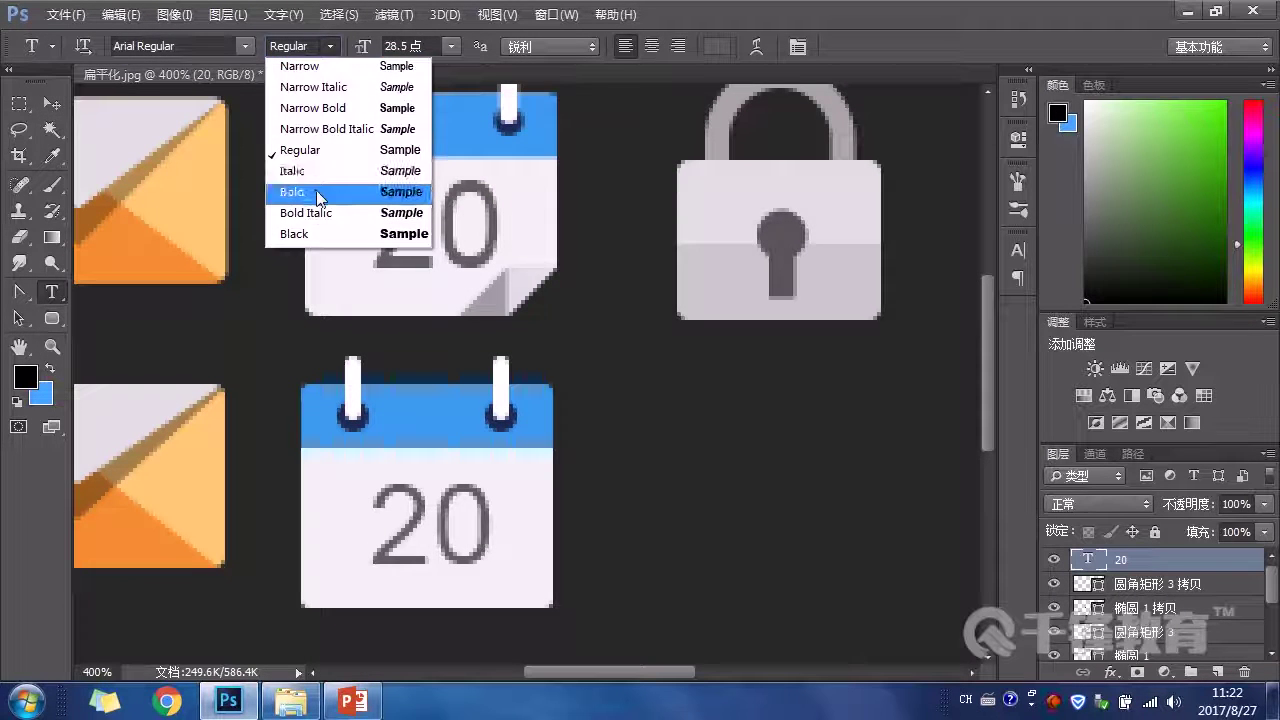
click(312, 192)
click(330, 46)
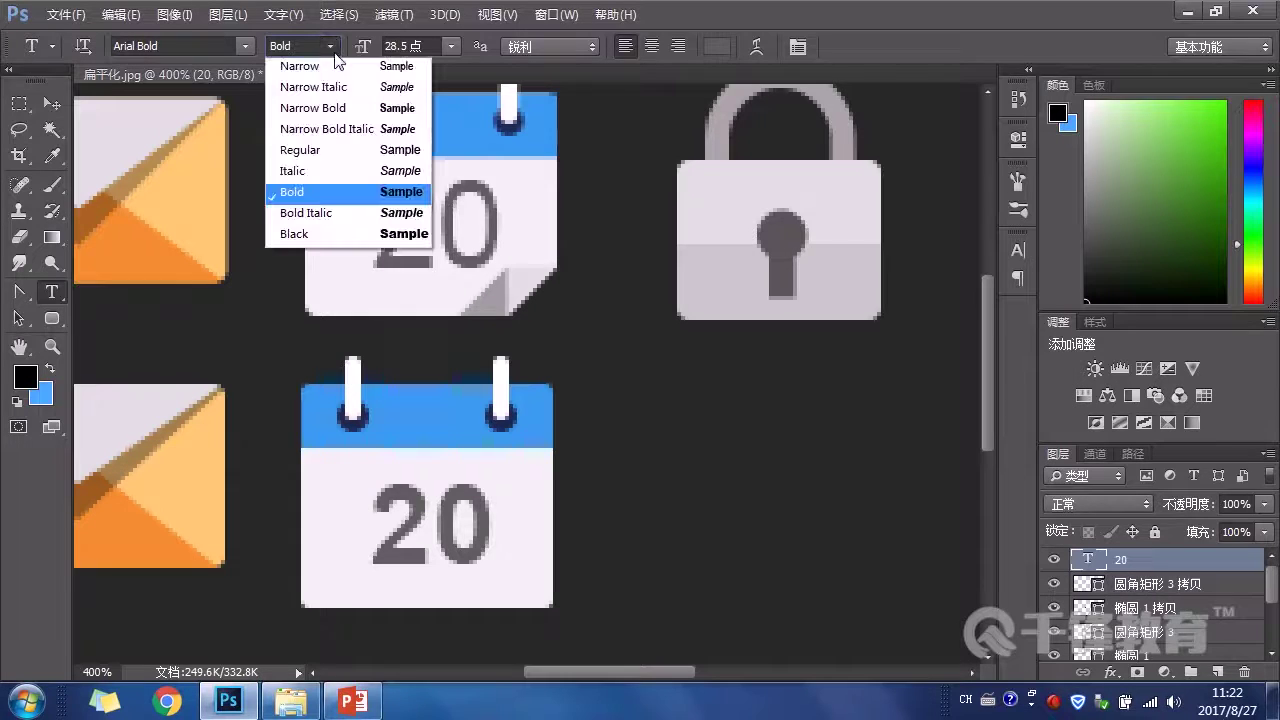
click(314, 152)
Step: Apply faux bold to the date text and nudge it one pixel left
click(797, 46)
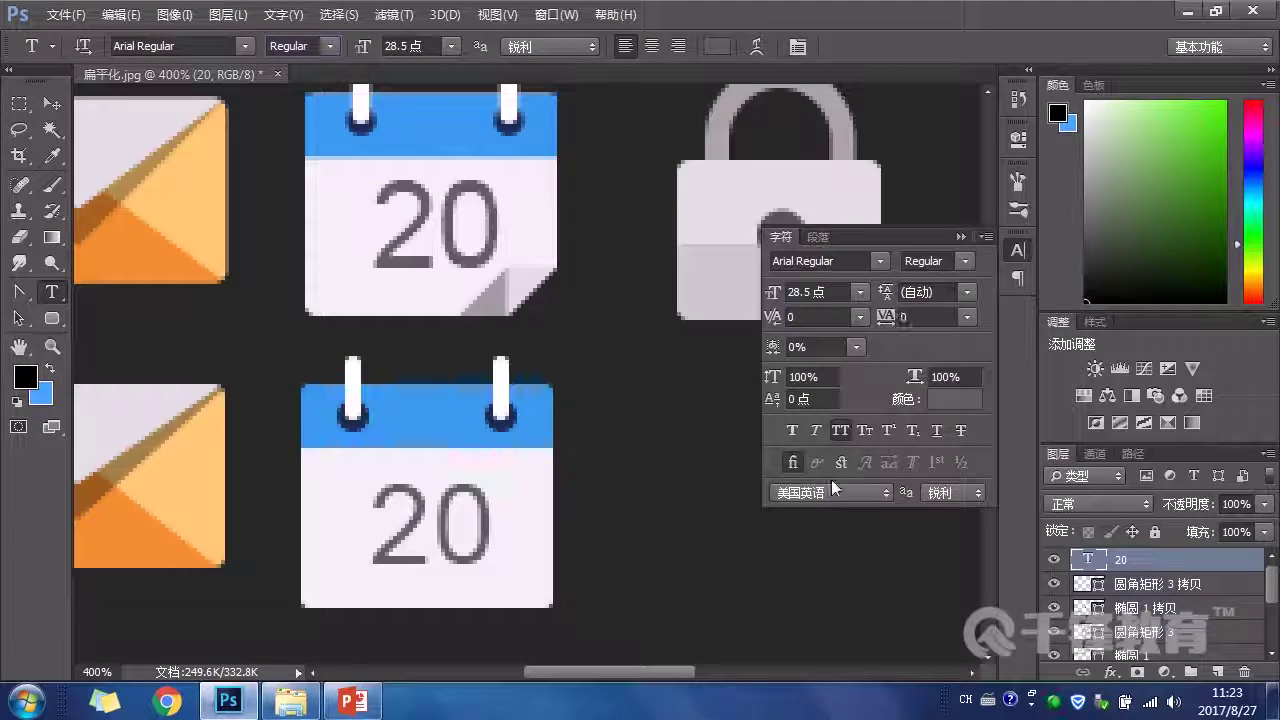
click(793, 430)
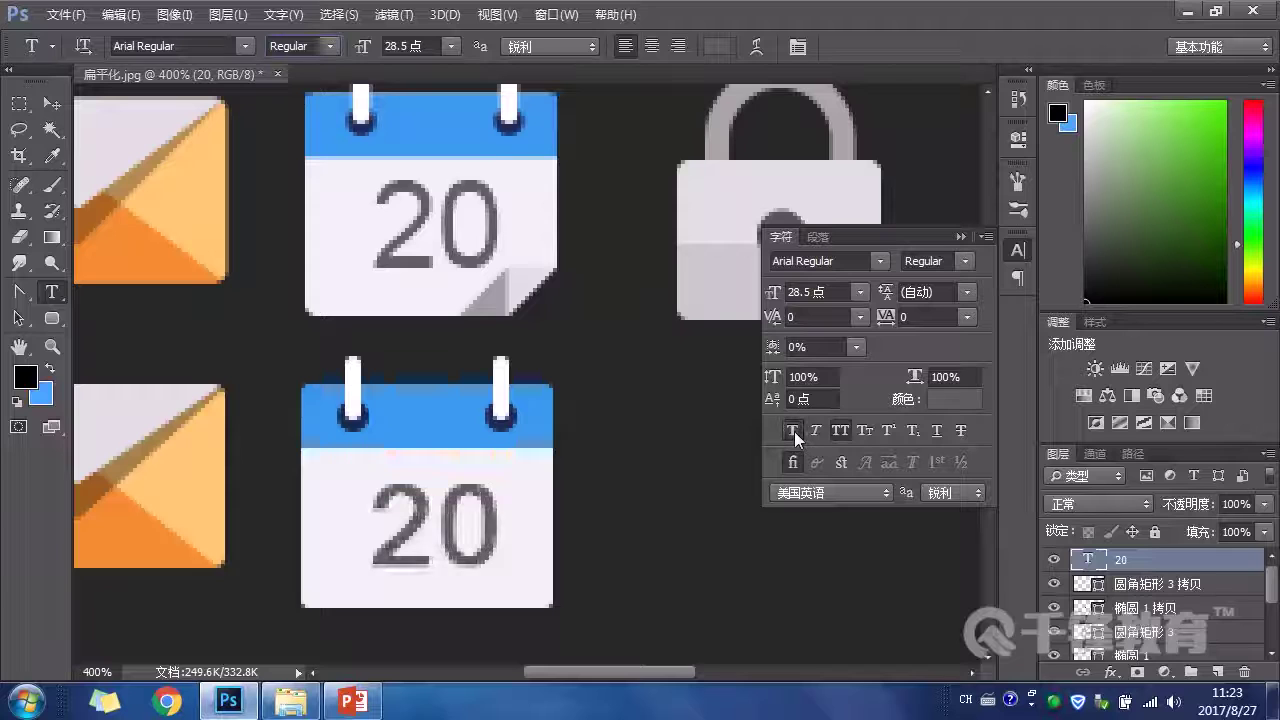
click(960, 237)
key(v)
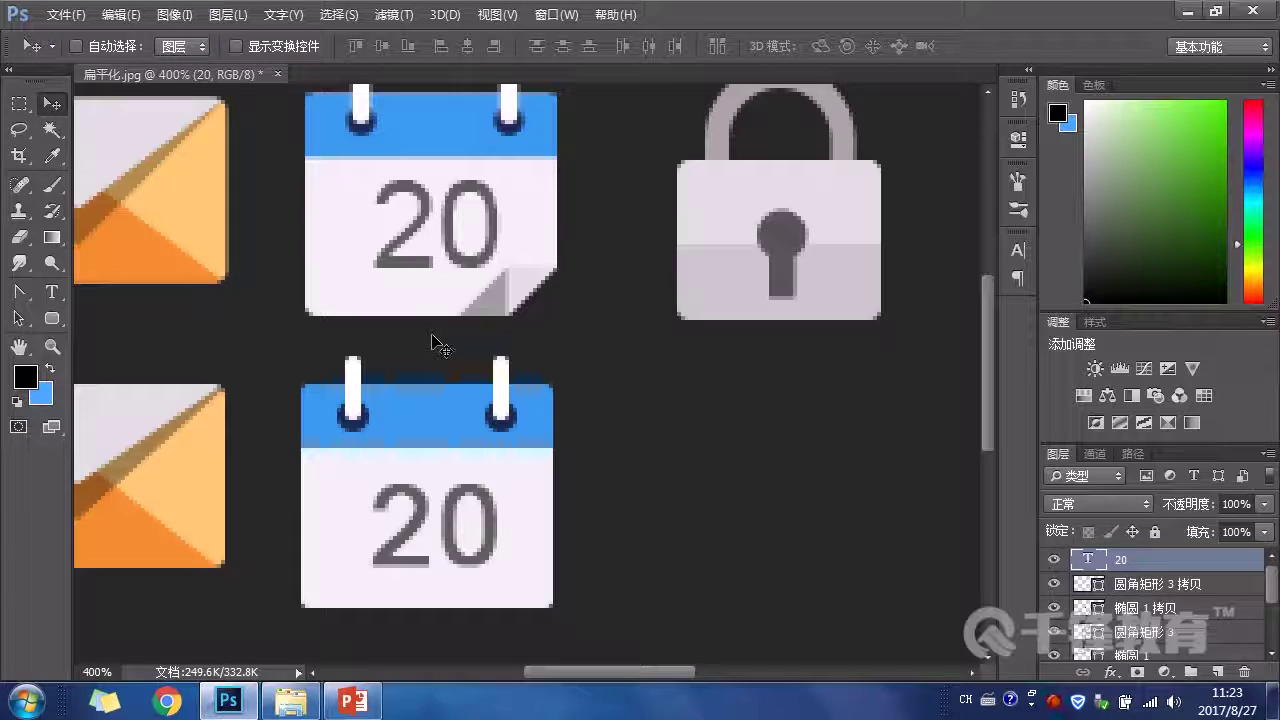
key(Left)
Step: Subtract a 22 × 22 pixel square from the new calendar's page shape at its lower-right corner
scroll(565, 330, down, 1)
scroll(565, 330, right, 1)
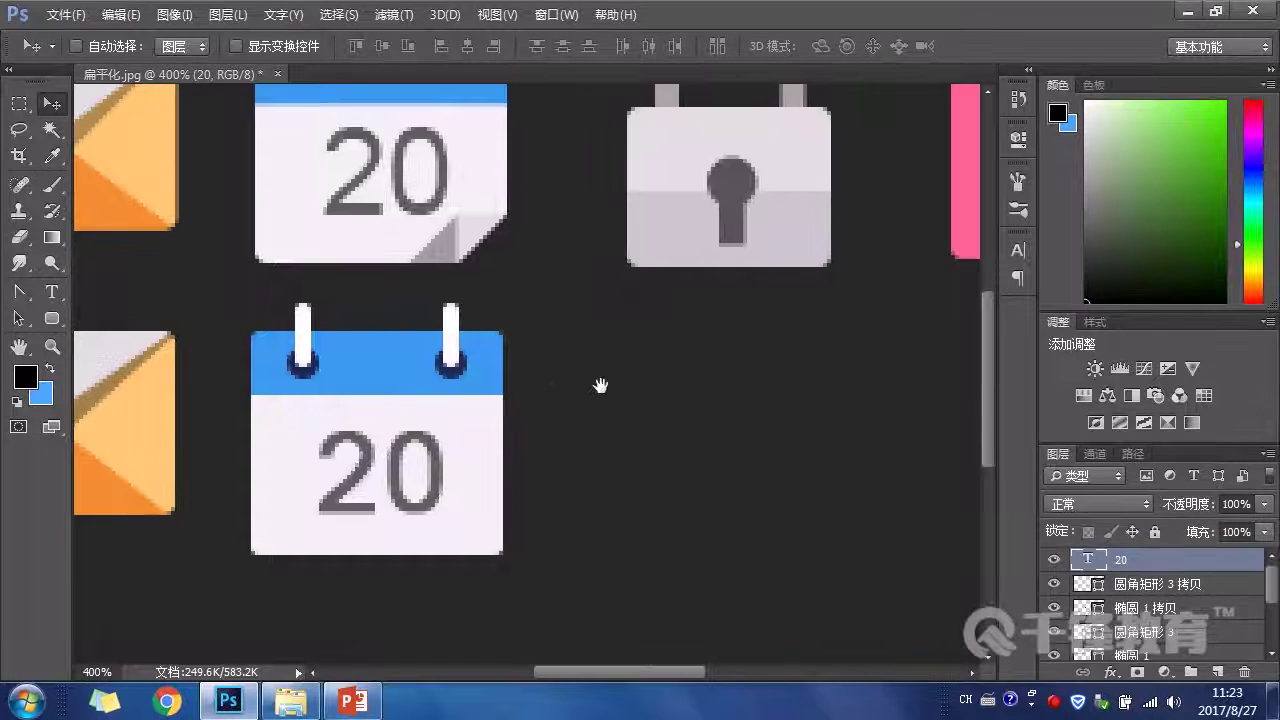
scroll(1146, 593, down, 3)
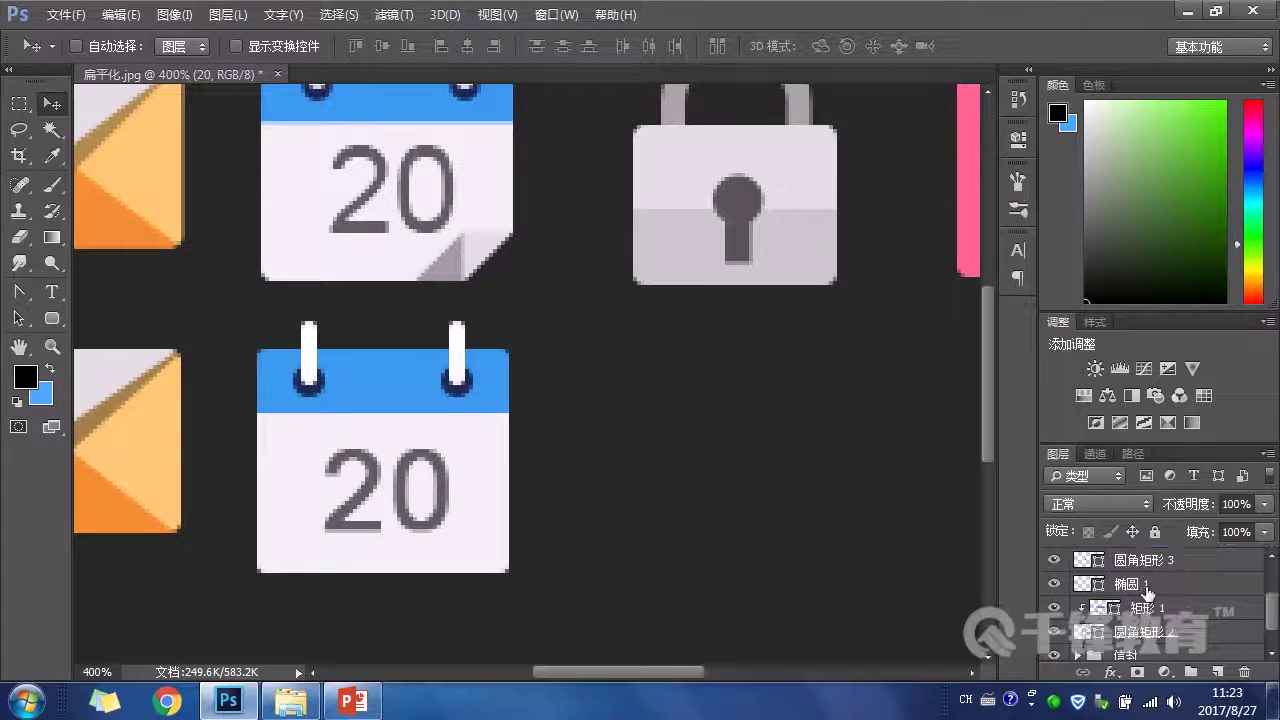
click(1186, 630)
click(1054, 632)
click(1054, 632)
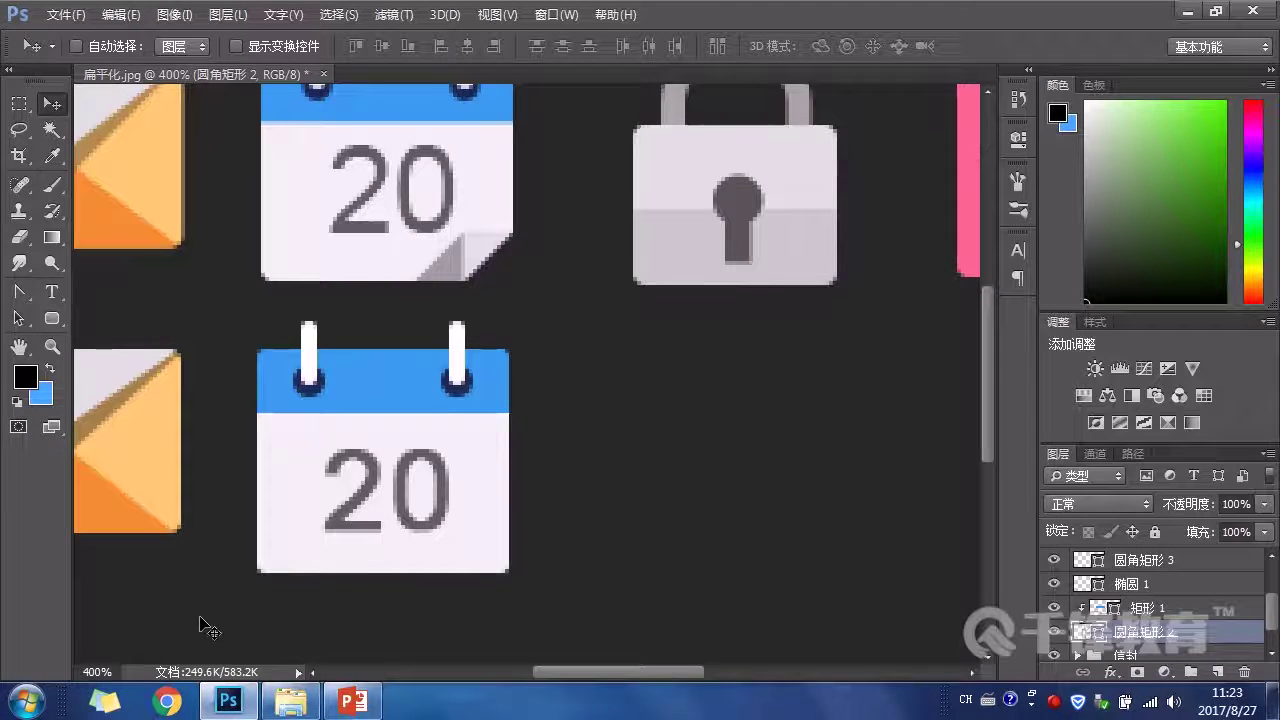
click(52, 318)
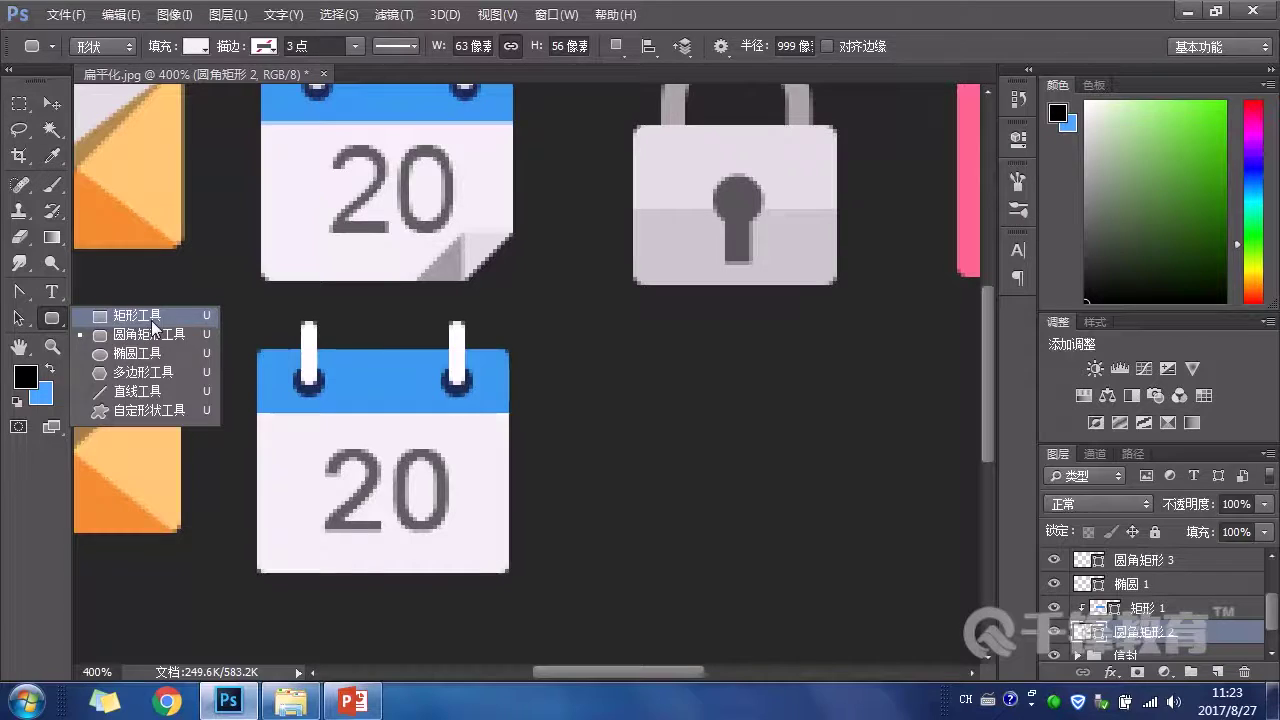
click(151, 320)
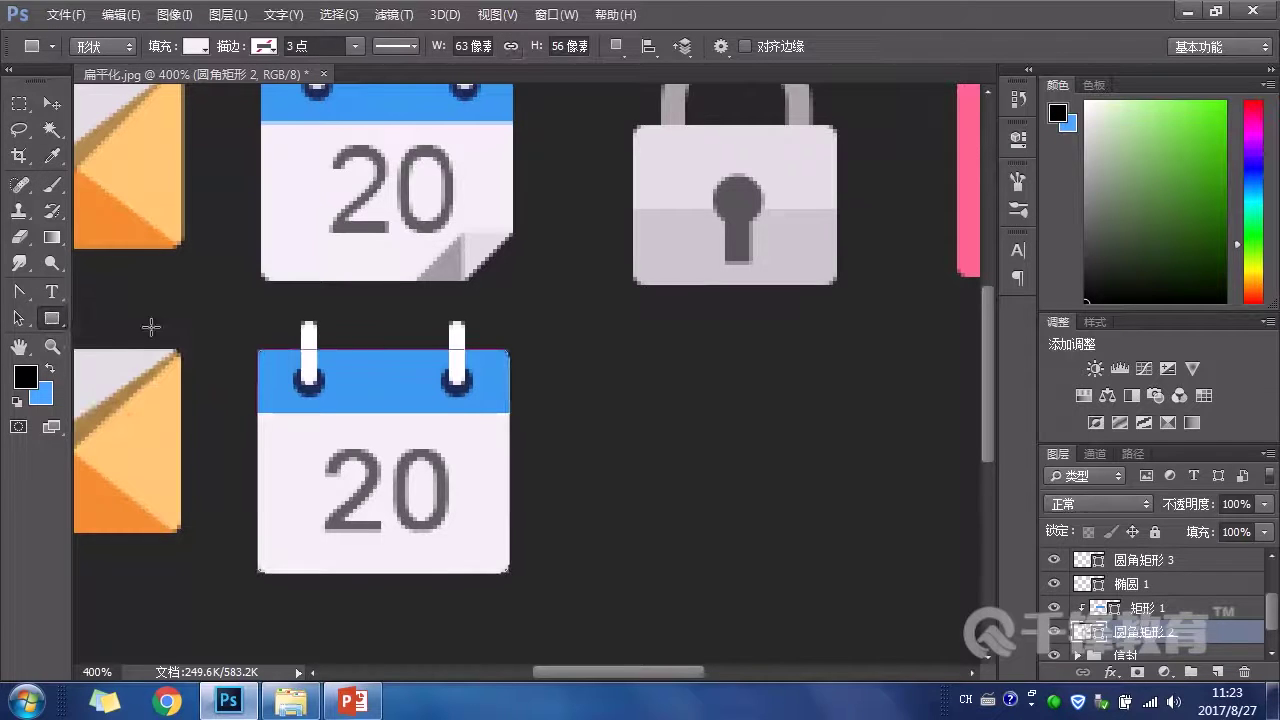
click(620, 45)
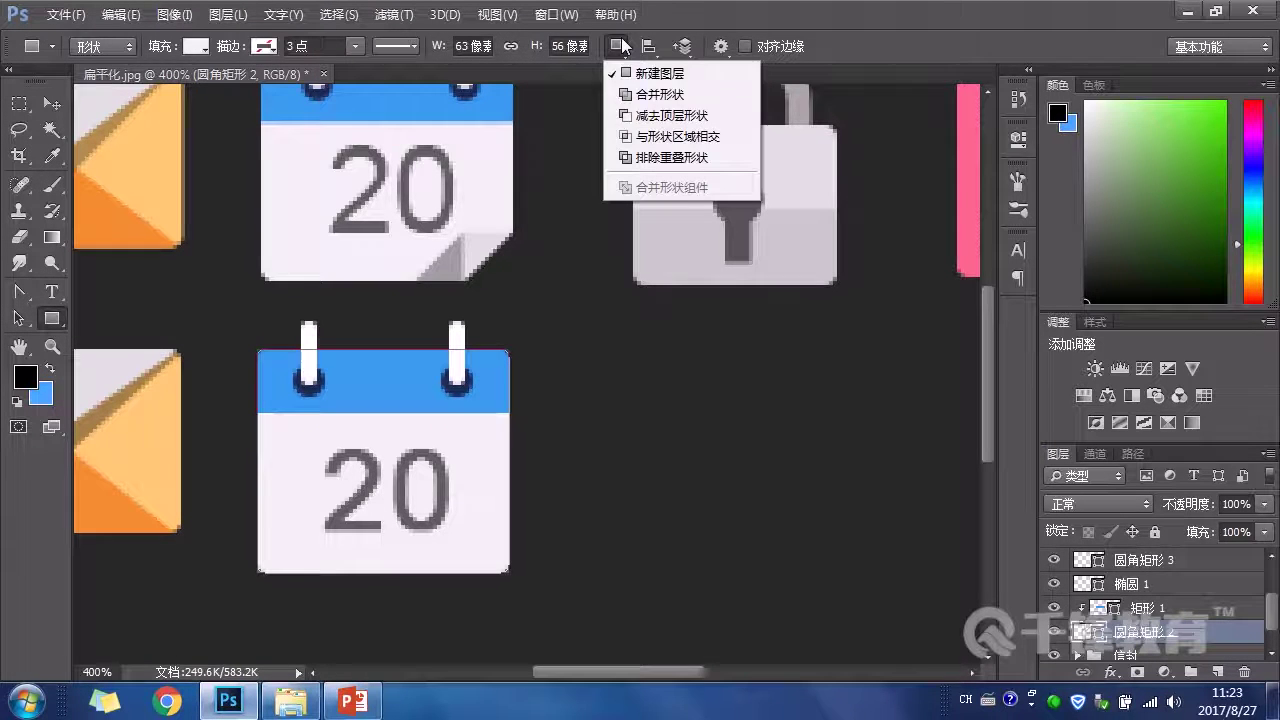
click(678, 122)
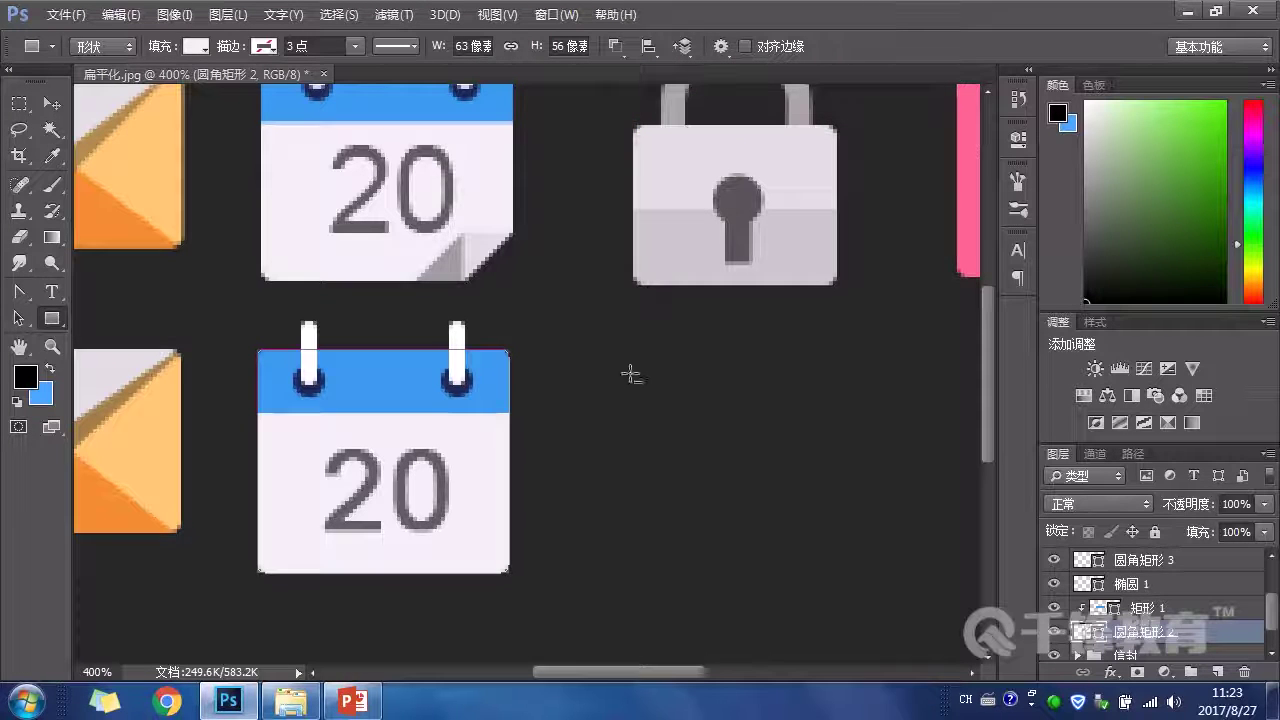
drag(463, 527, 590, 617)
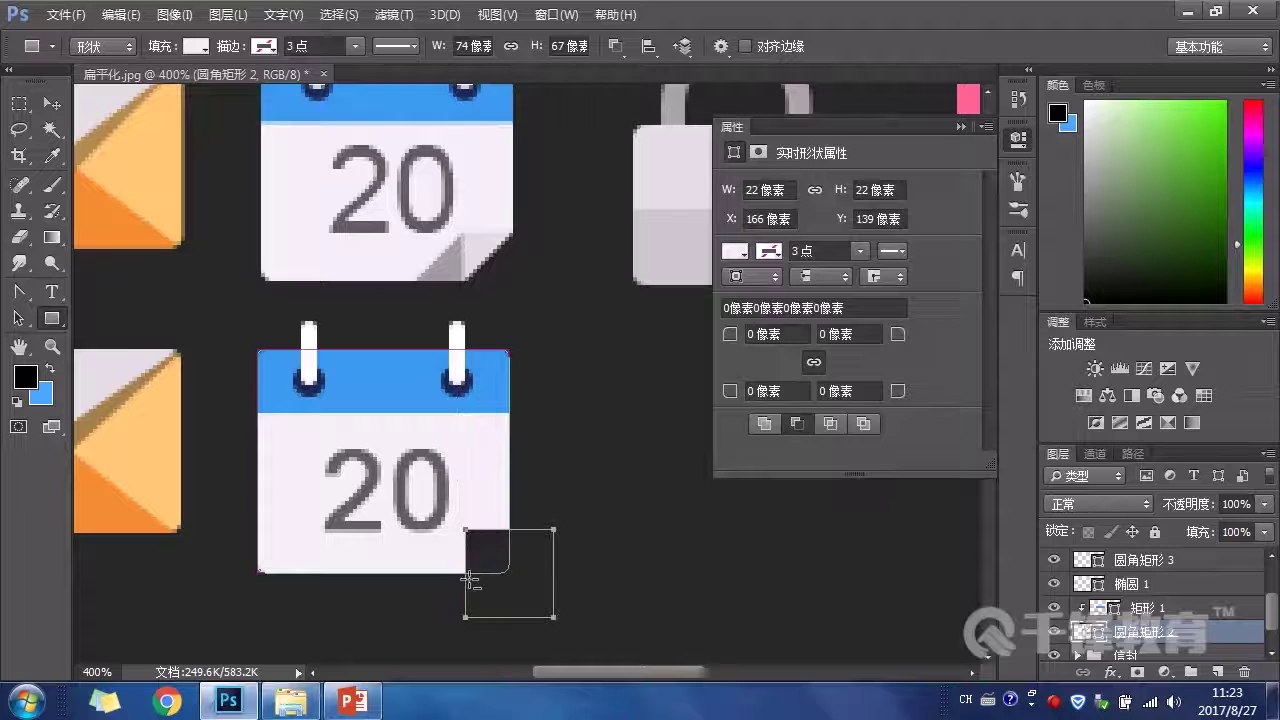
click(1015, 134)
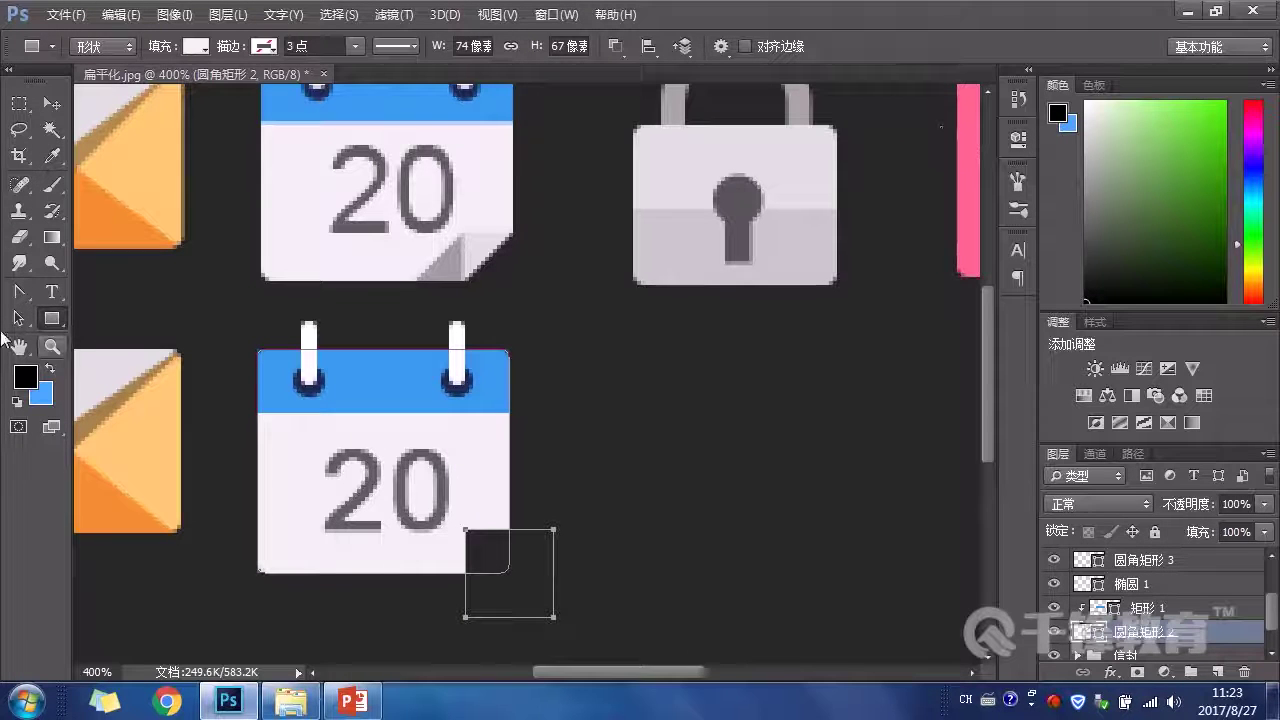
Step: Rotate the subtracted square 45 degrees and shift it outward so it trims the page corner diagonally like the reference
click(18, 318)
drag(538, 529, 507, 506)
key(ctrl+t)
key(Return)
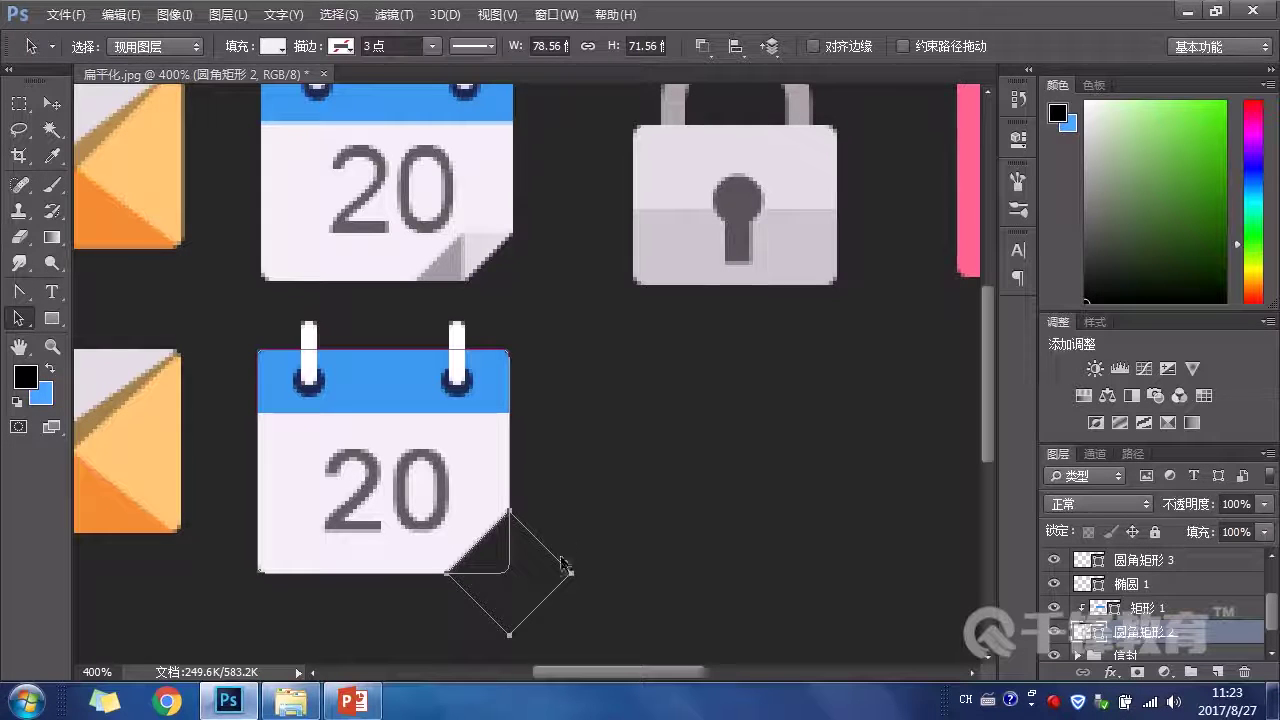
drag(549, 556, 561, 563)
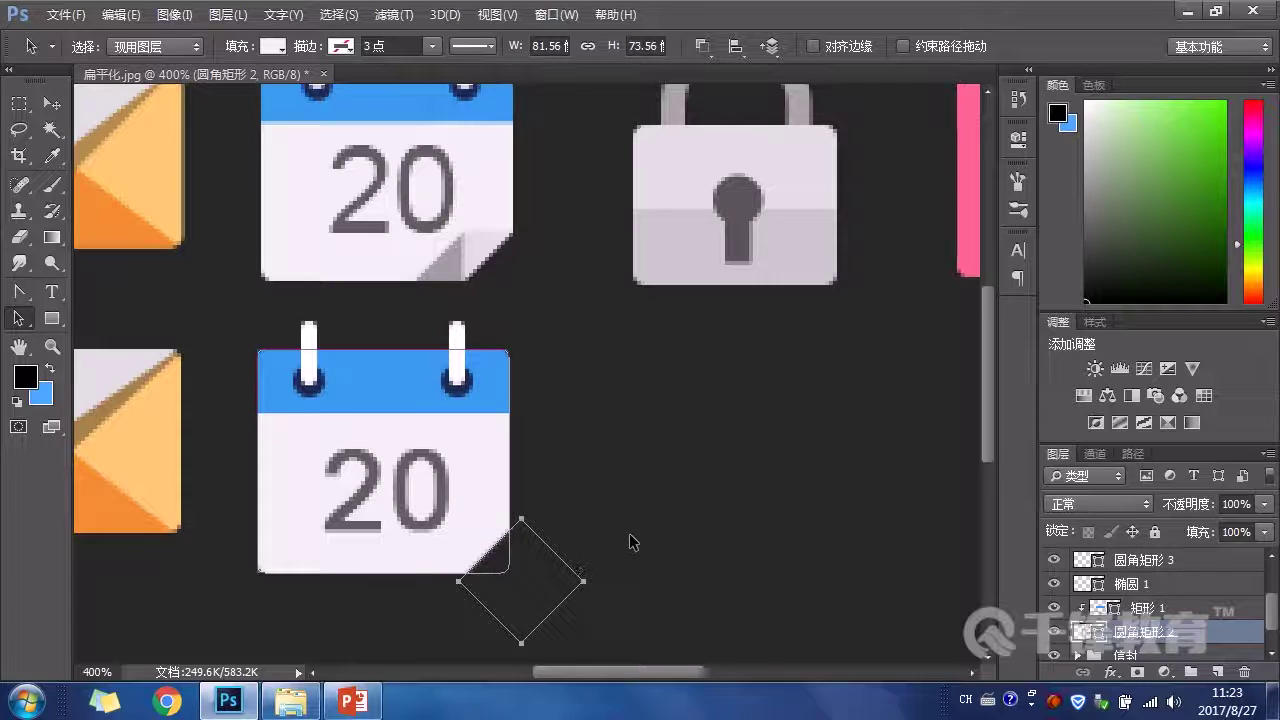
key(Down)
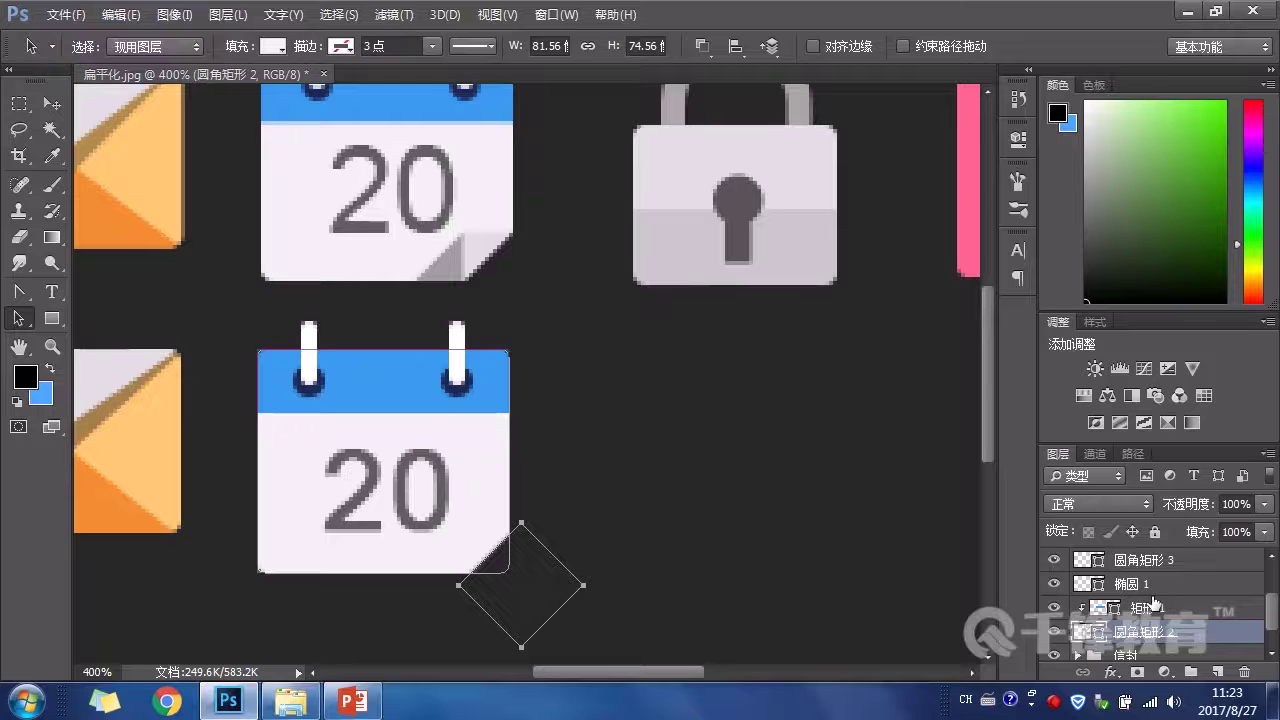
Step: Draw an 18 × 18 pixel square beside the calendar, on a clipped layer directly above the page shape
click(1188, 612)
click(1219, 636)
click(1207, 612)
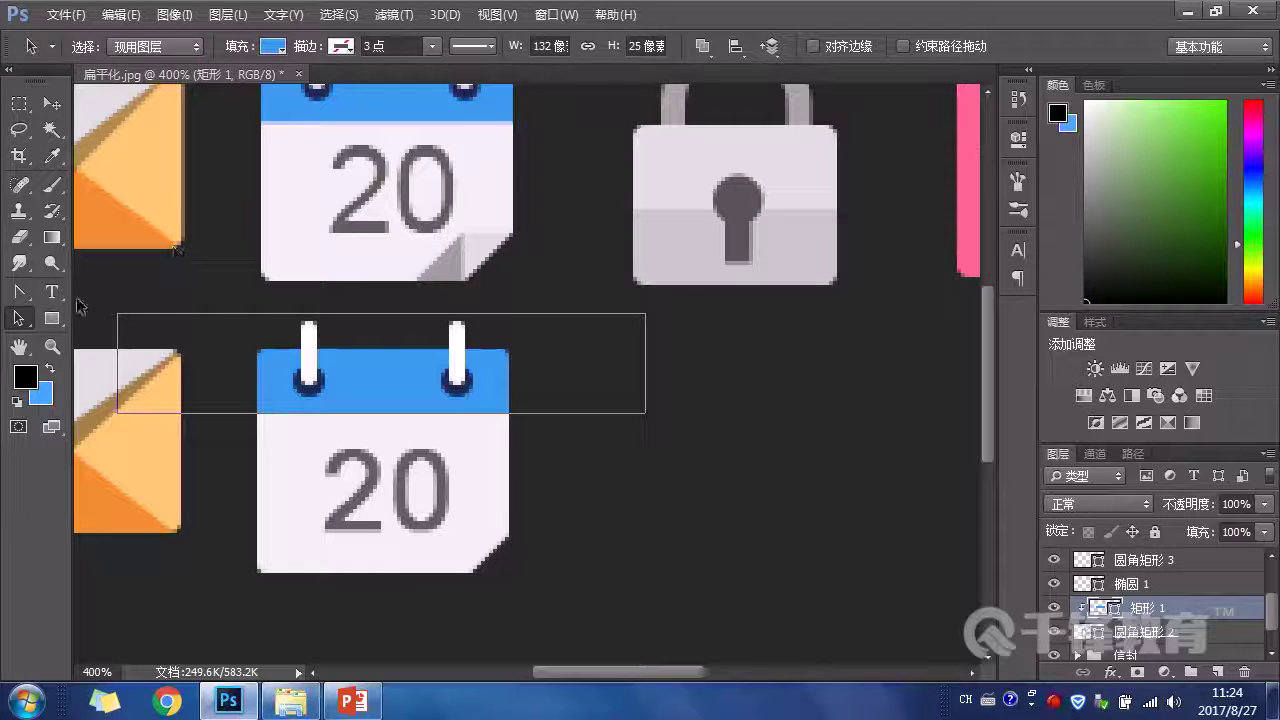
click(52, 318)
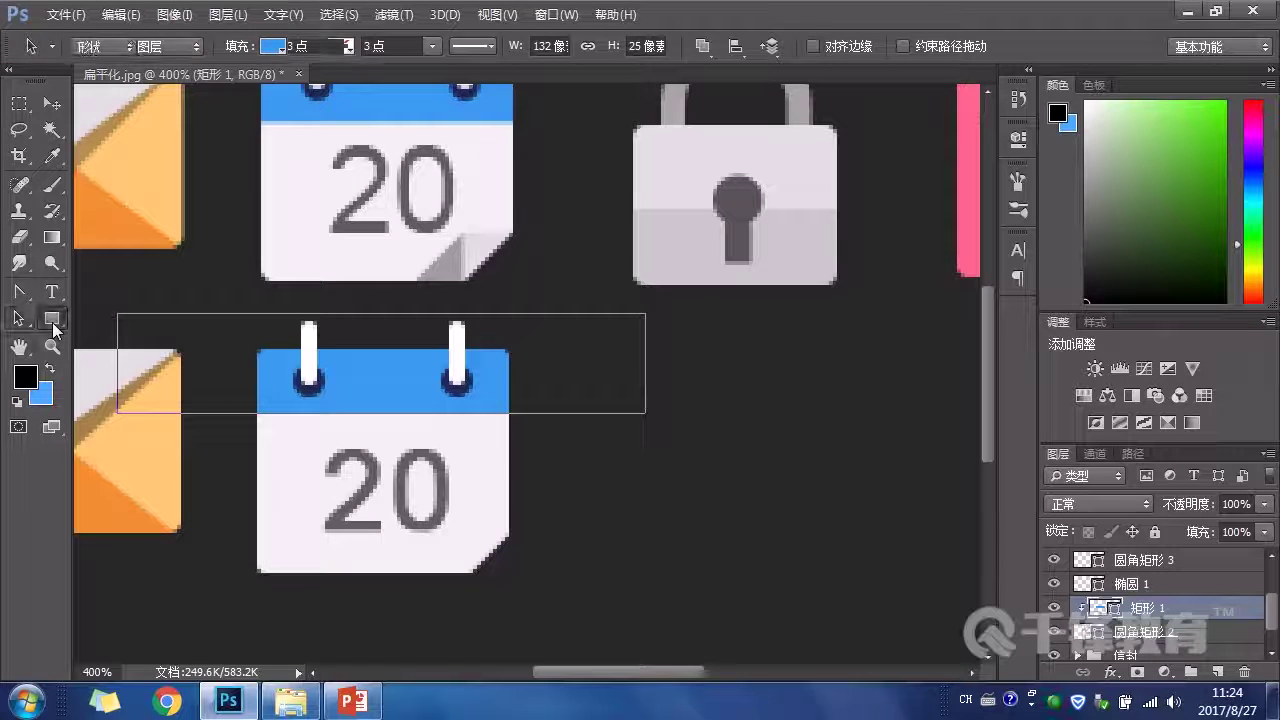
click(1188, 630)
drag(614, 458, 694, 533)
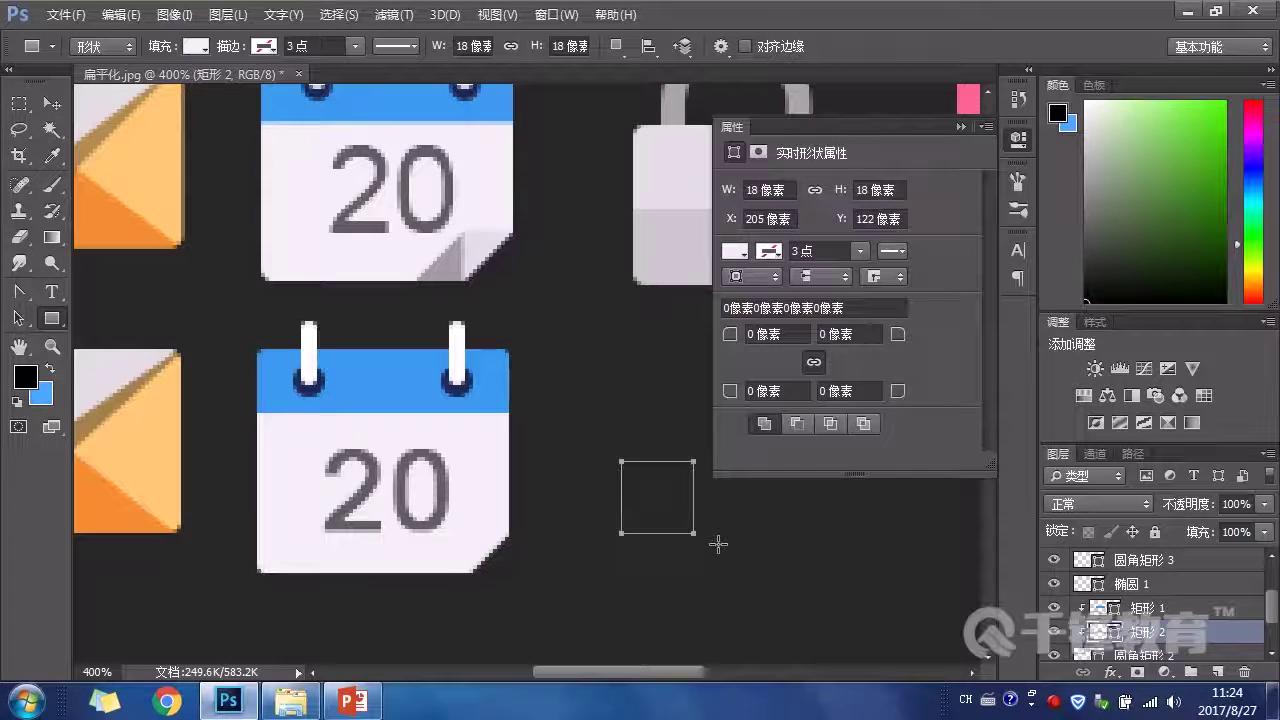
click(962, 127)
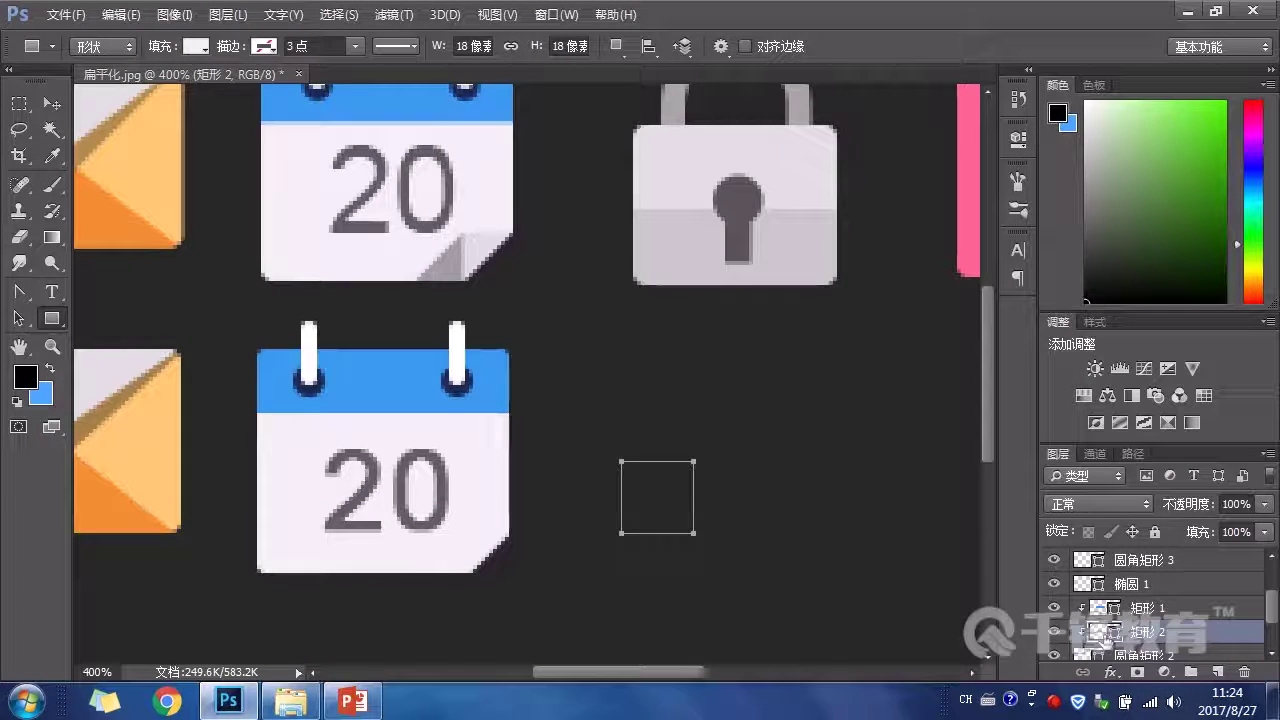
Step: Recolour the square to dedede sampled from the reference's page curl and position it over the new calendar's cut corner
double_click(1100, 632)
drag(560, 108, 723, 108)
click(482, 243)
click(1126, 143)
key(v)
drag(680, 466, 500, 565)
key(Right)
key(Right)
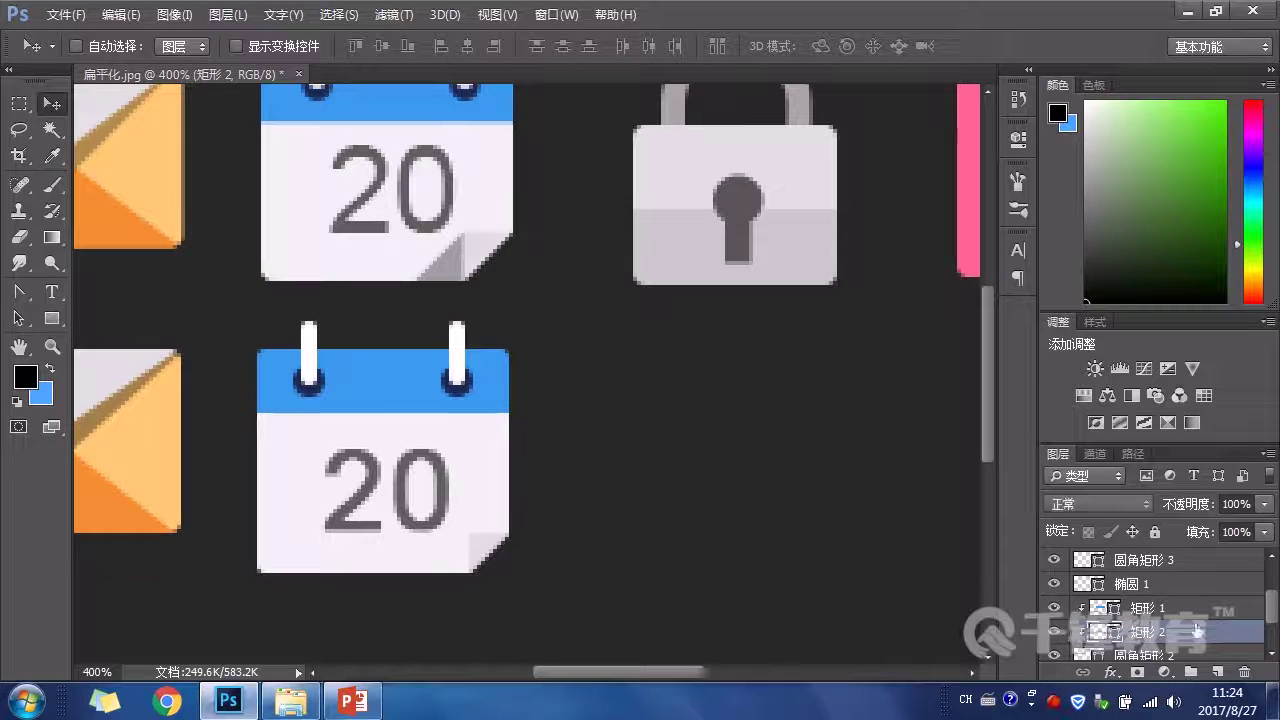
key(Right)
Step: Duplicate the curl square, clip the copy to the page and recolour it with the darker grey of the reference's fold shadow
key(ctrl+j)
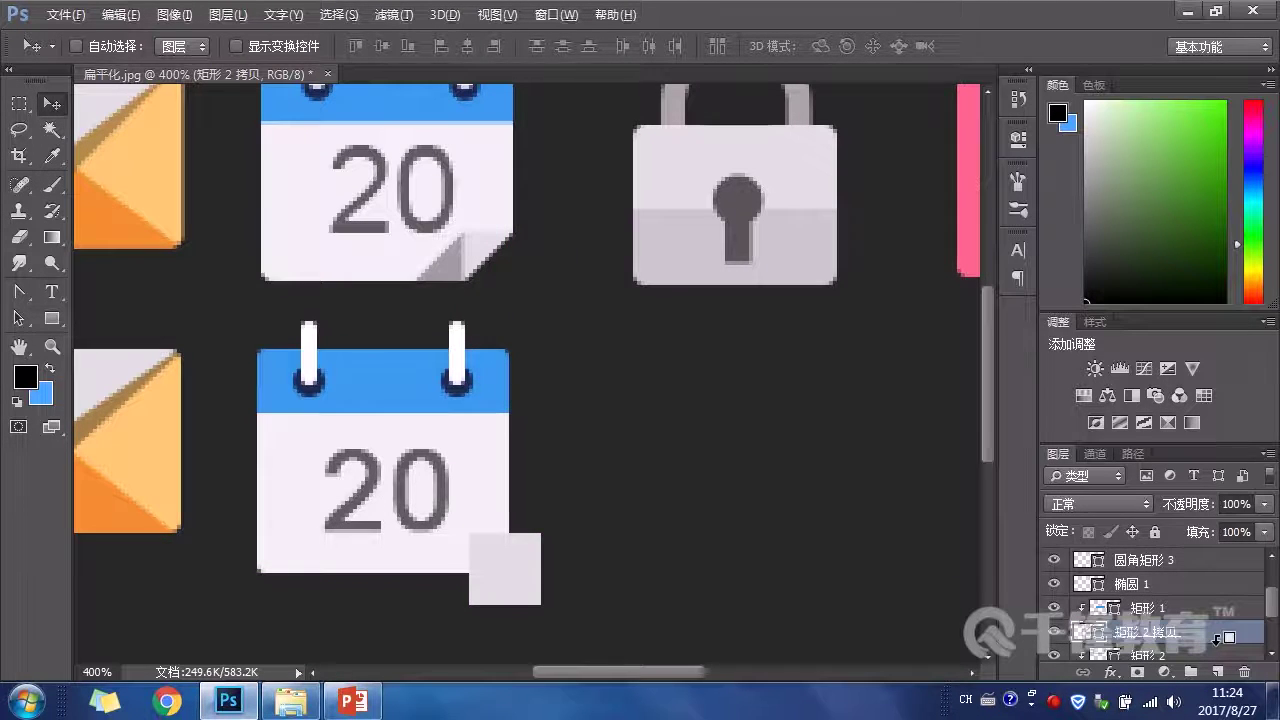
alt+click(1215, 635)
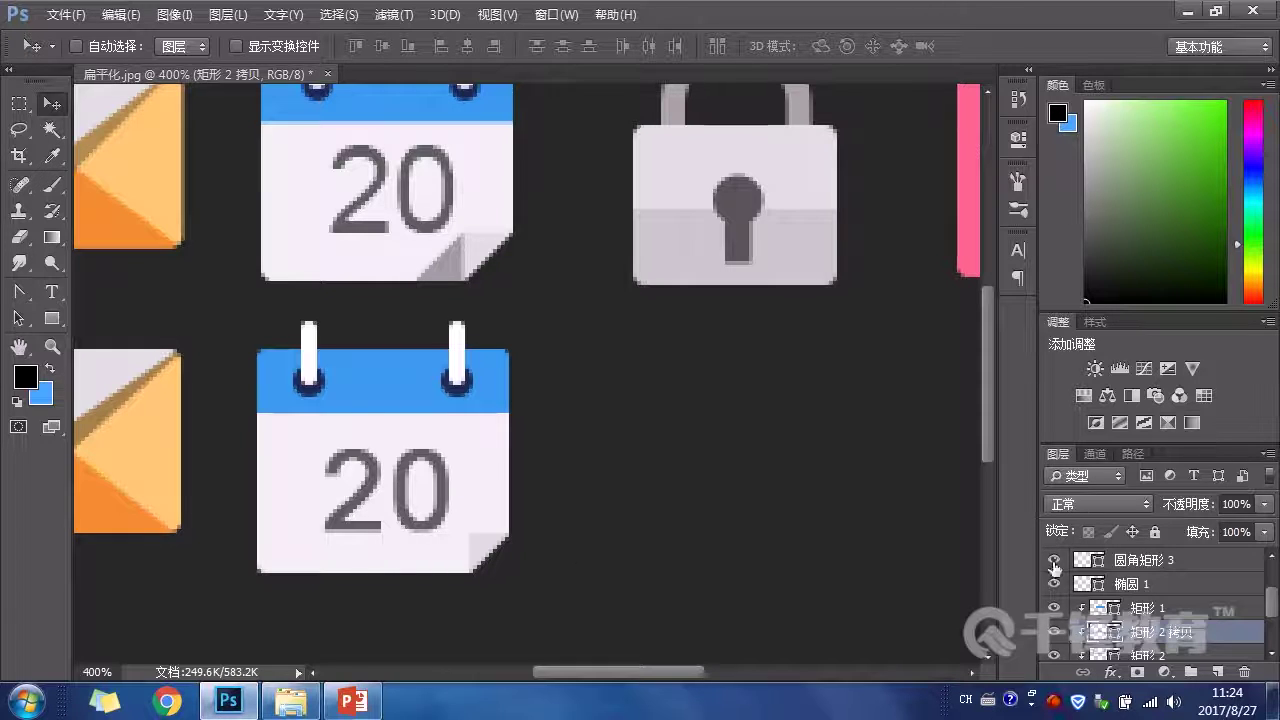
double_click(1100, 632)
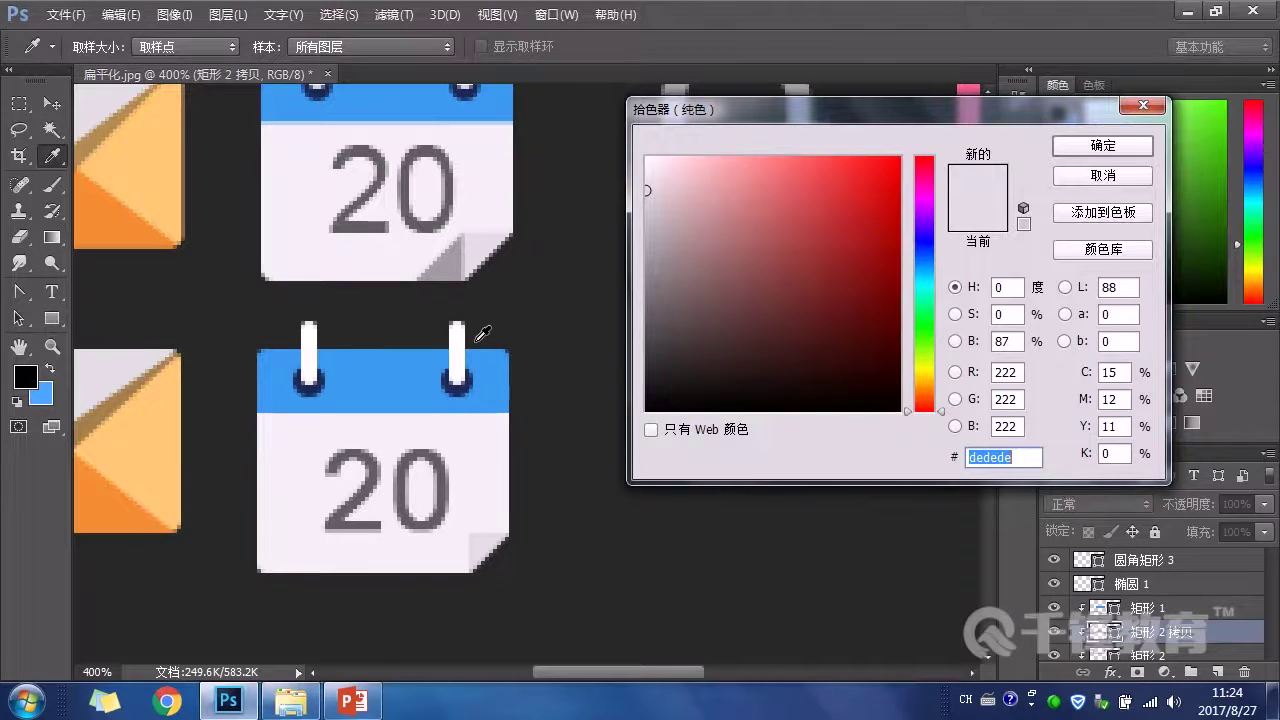
click(450, 270)
click(1103, 145)
Step: Rotate the darker copy 45 degrees, move its layer beneath the curl square and shift it down to form the fold shadow
mouse_move(556, 604)
mouse_down()
mouse_move(534, 528)
mouse_move(532, 600)
mouse_up()
key(ctrl+t)
key(Return)
mouse_move(1200, 632)
mouse_down()
mouse_move(1200, 645)
mouse_move(1195, 620)
mouse_up()
key(Down)
key(Down)
key(Down)
key(Down)
key(Down)
key(Down)
key(Down)
key(Down)
key(Down)
key(Down)
key(Down)
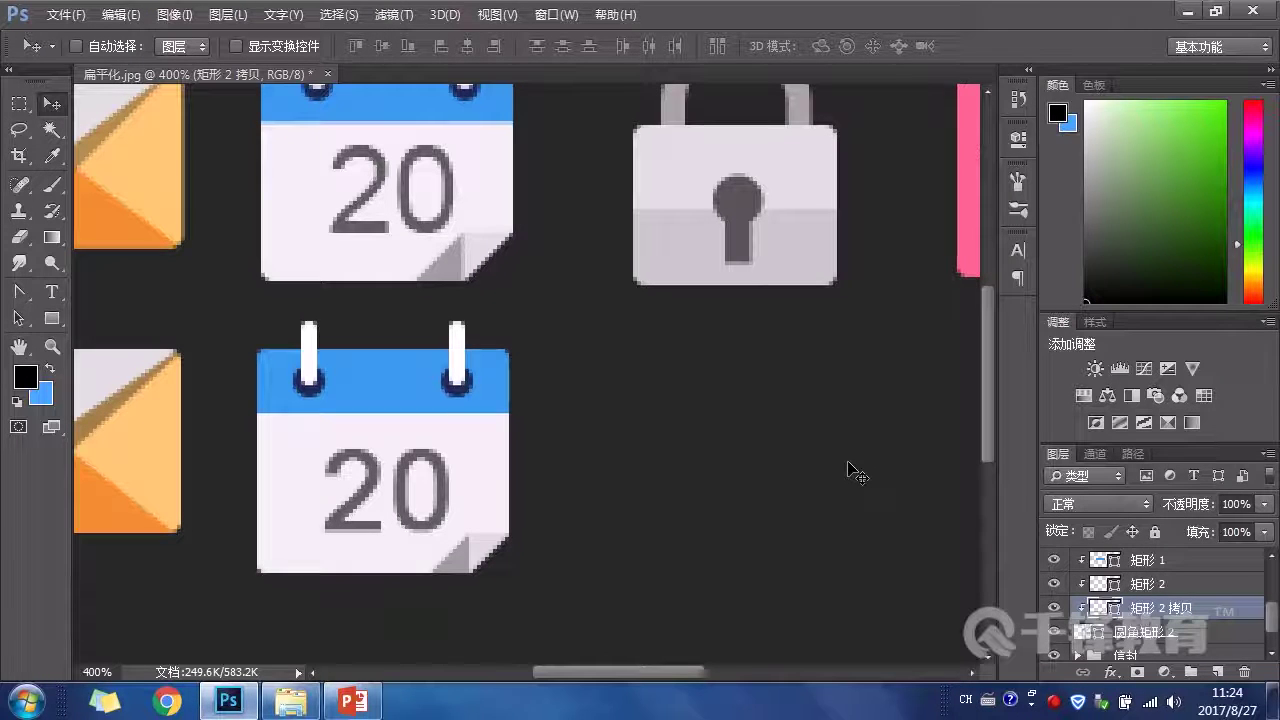
Step: Group all of the new calendar's layers and name the group 日历
key(ctrl+minus)
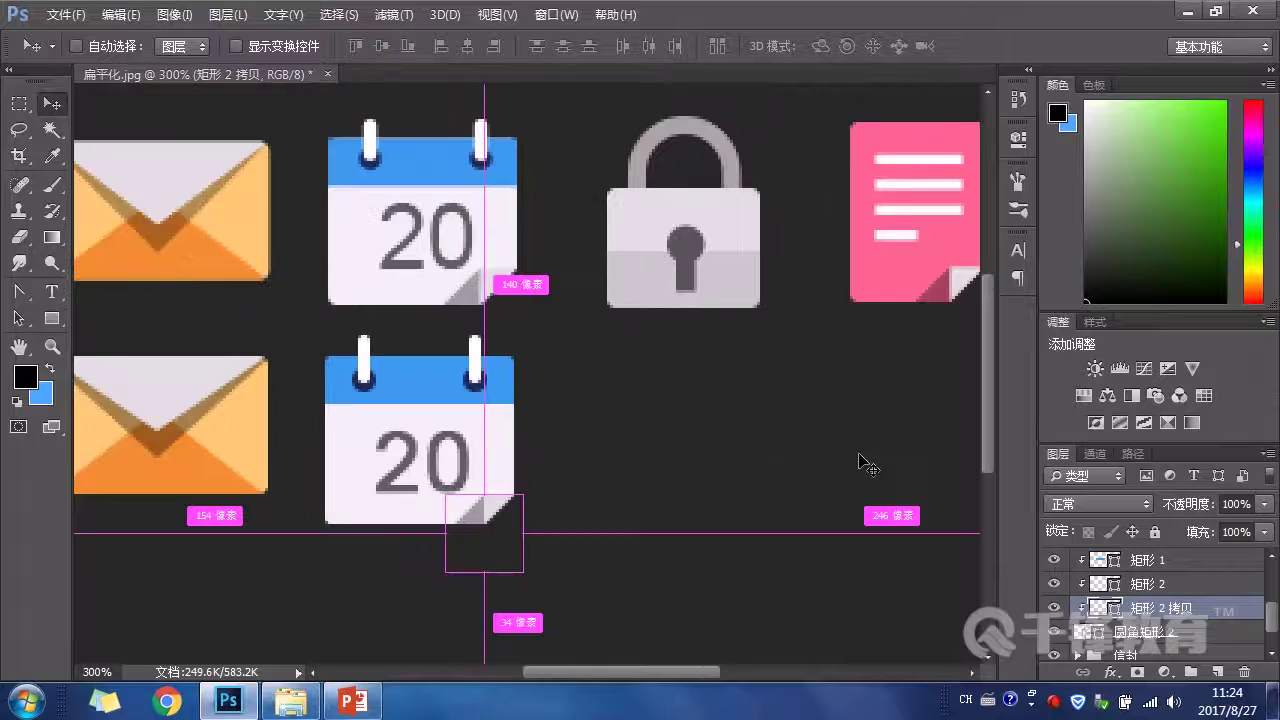
drag(729, 434, 791, 429)
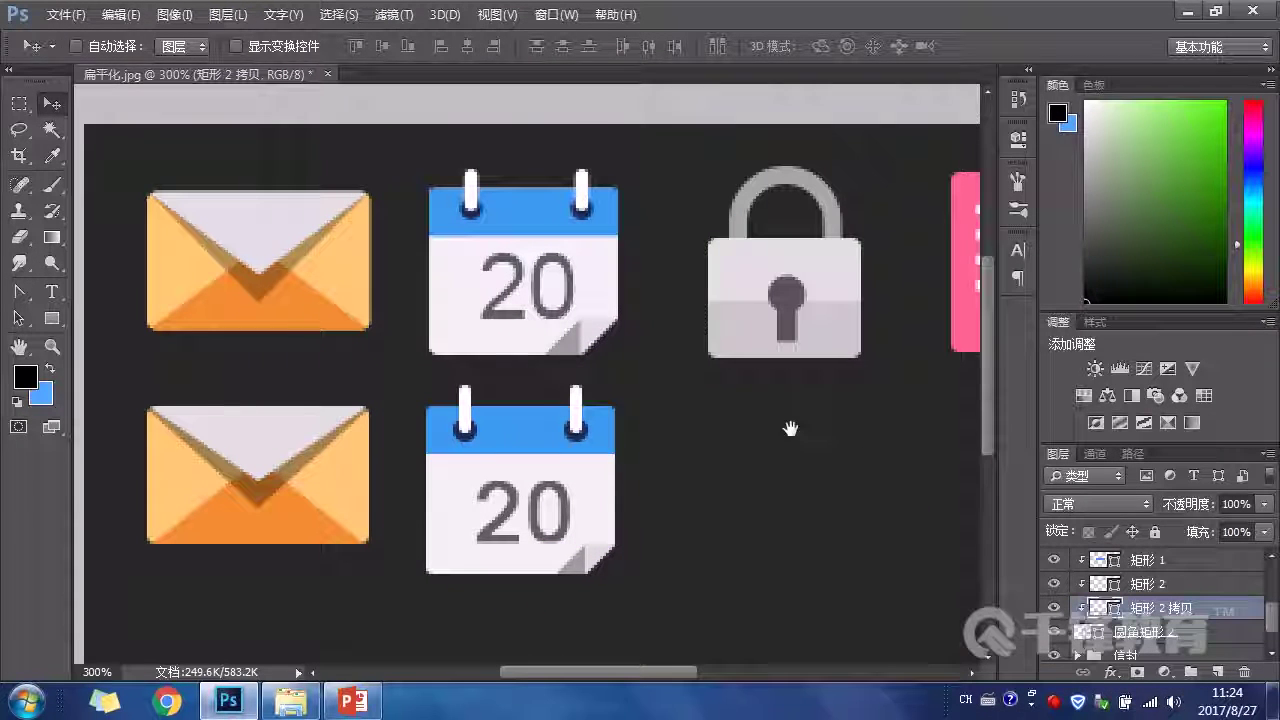
scroll(1168, 570, up, 2)
scroll(1190, 570, up, 2)
scroll(1212, 572, down, 3)
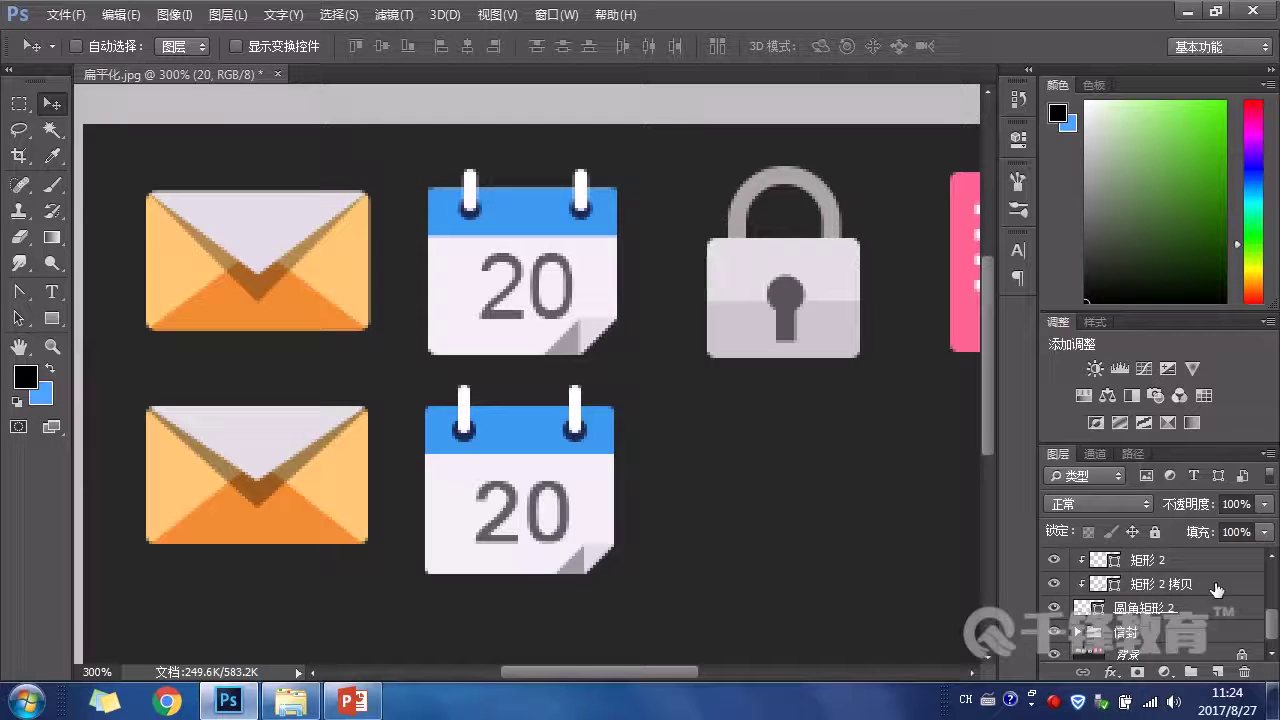
shift+click(1212, 612)
drag(1212, 612, 1190, 671)
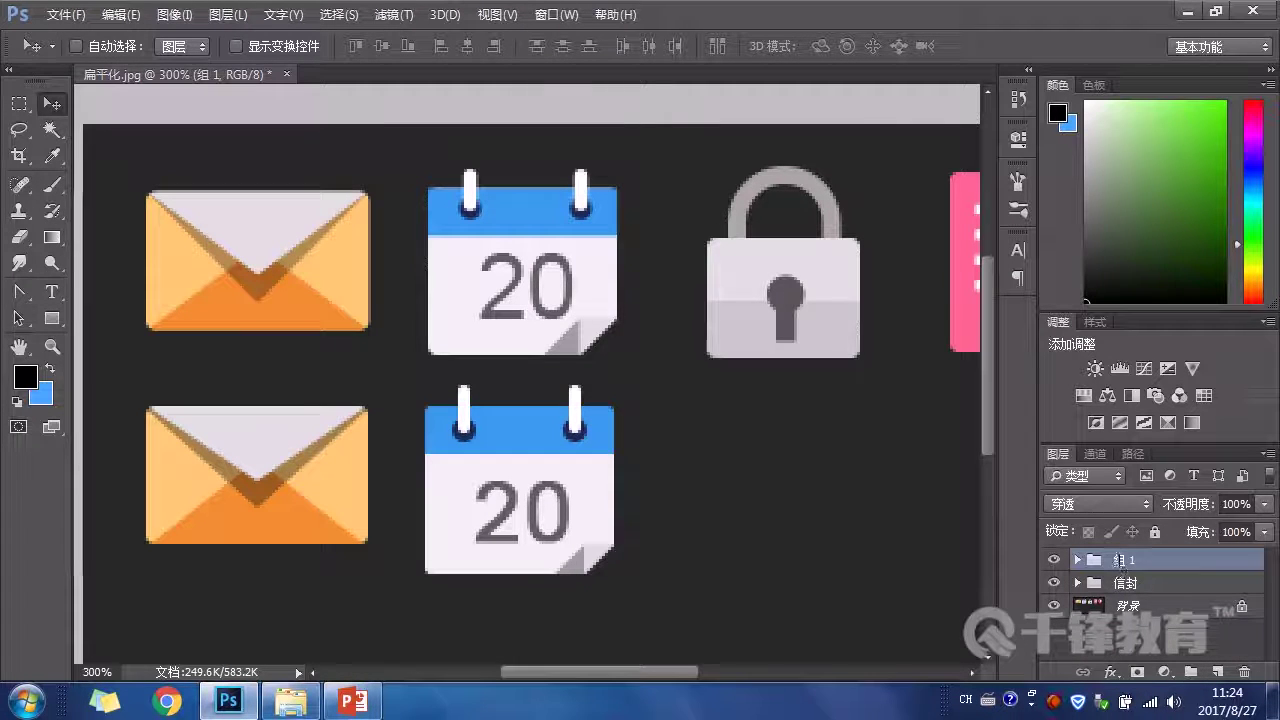
double_click(1122, 560)
key(ctrl+shift)
text(日历)
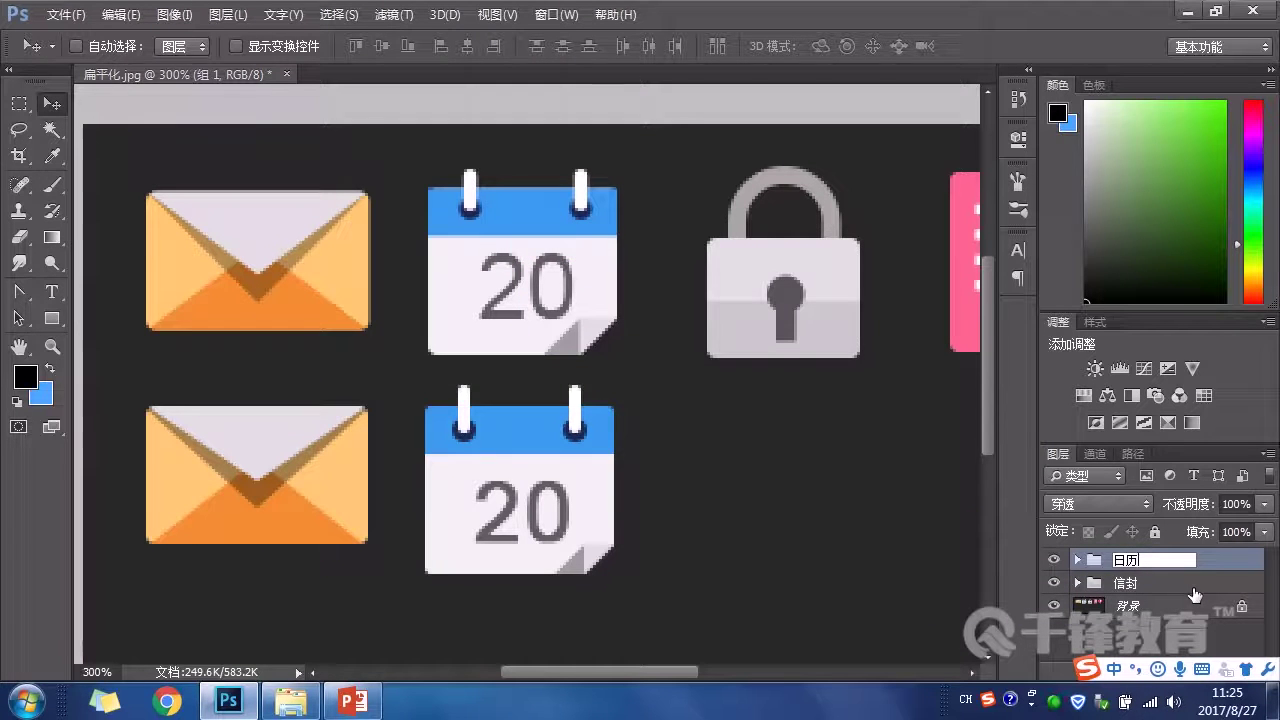
key(Return)
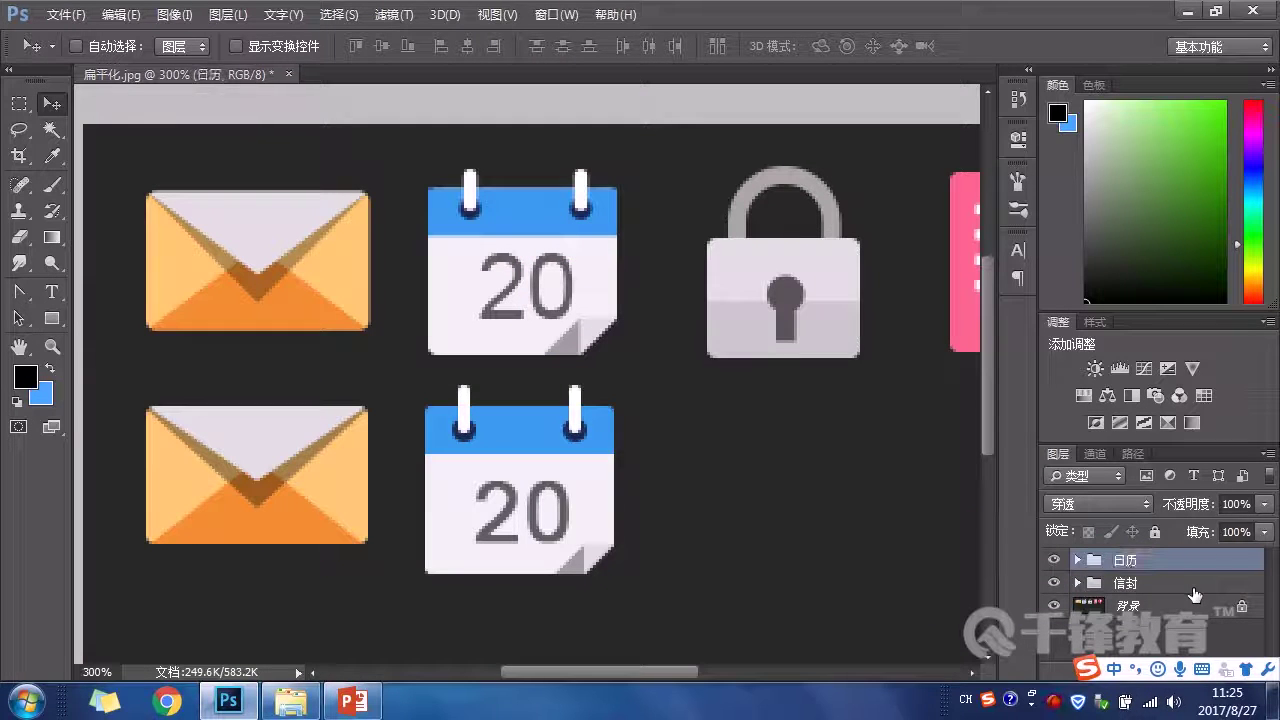
Step: Draw a rounded rectangle with a 4-pixel radius over the reference lock's body and move it below the reference
scroll(760, 462, right, 3)
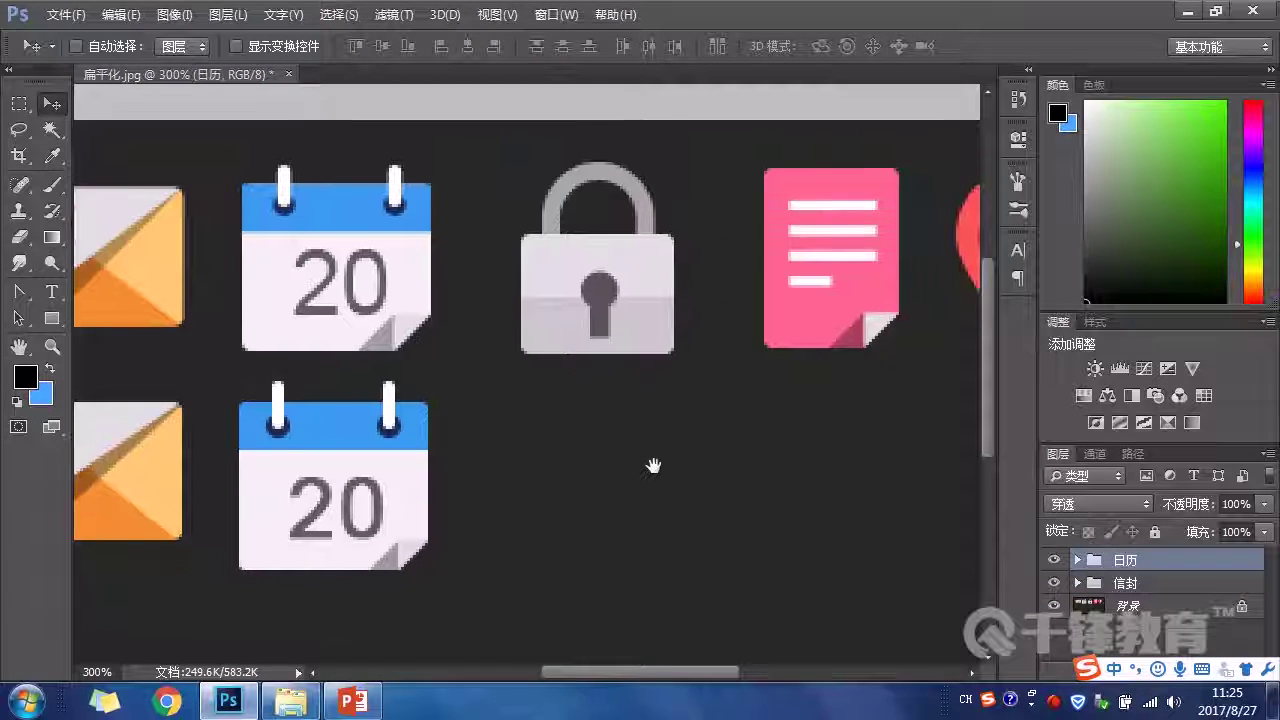
scroll(650, 408, right, 1)
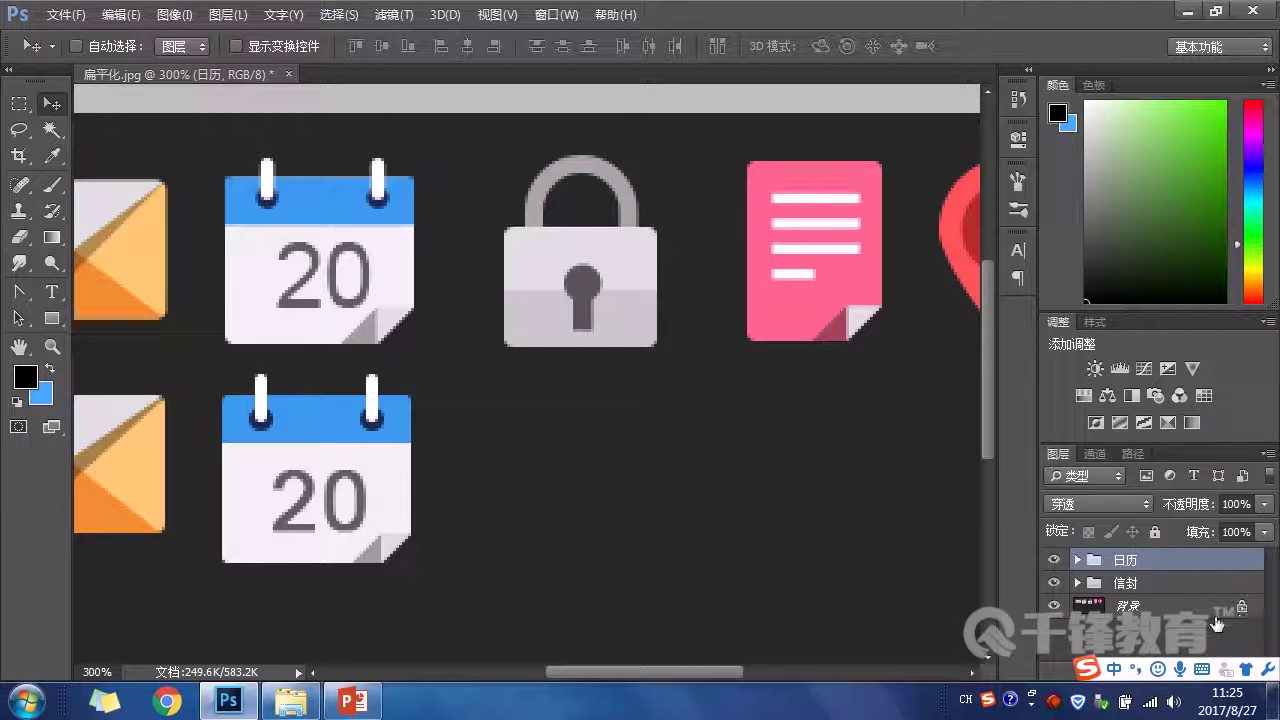
drag(51, 318, 149, 342)
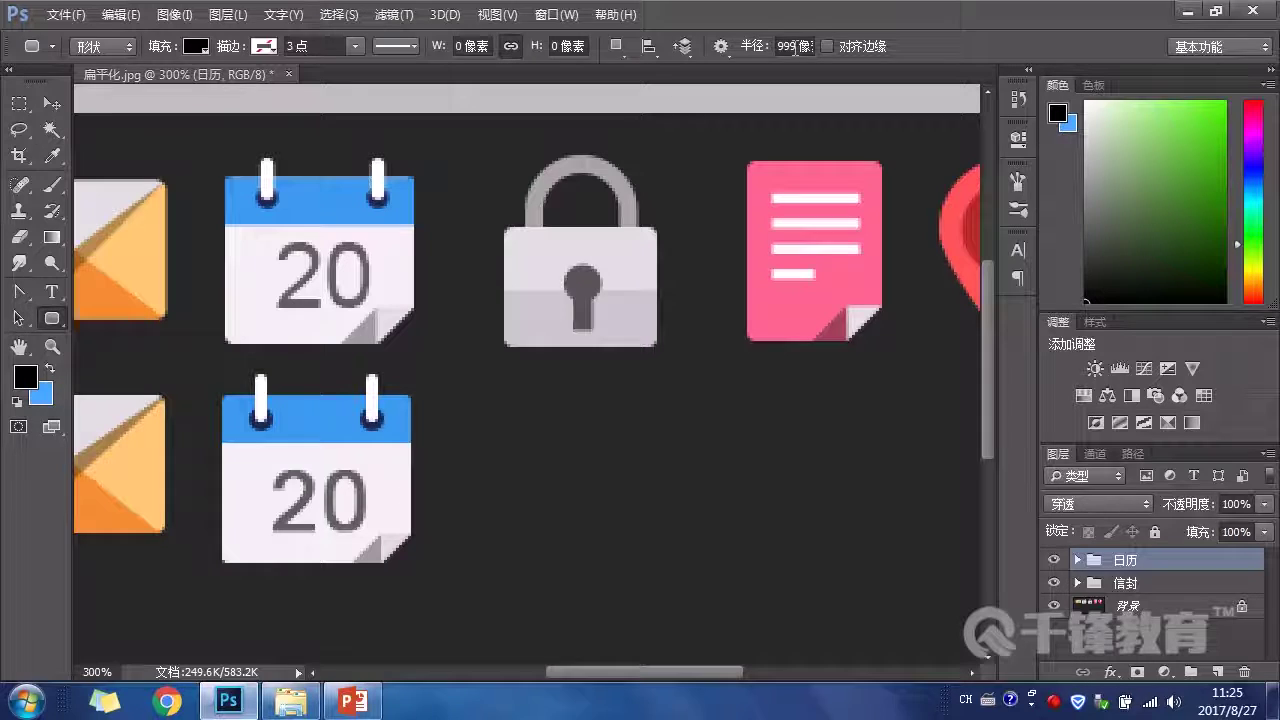
text(4)
key(Return)
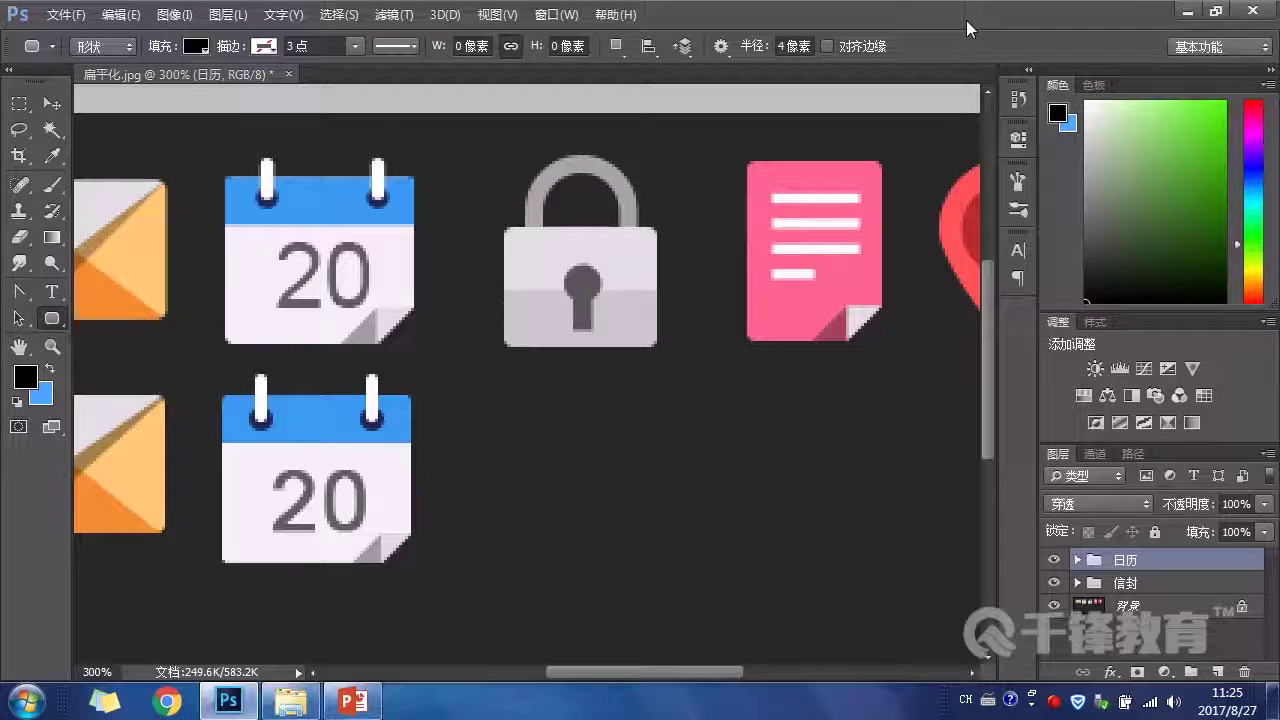
drag(505, 227, 656, 347)
click(47, 108)
drag(614, 277, 600, 466)
click(959, 127)
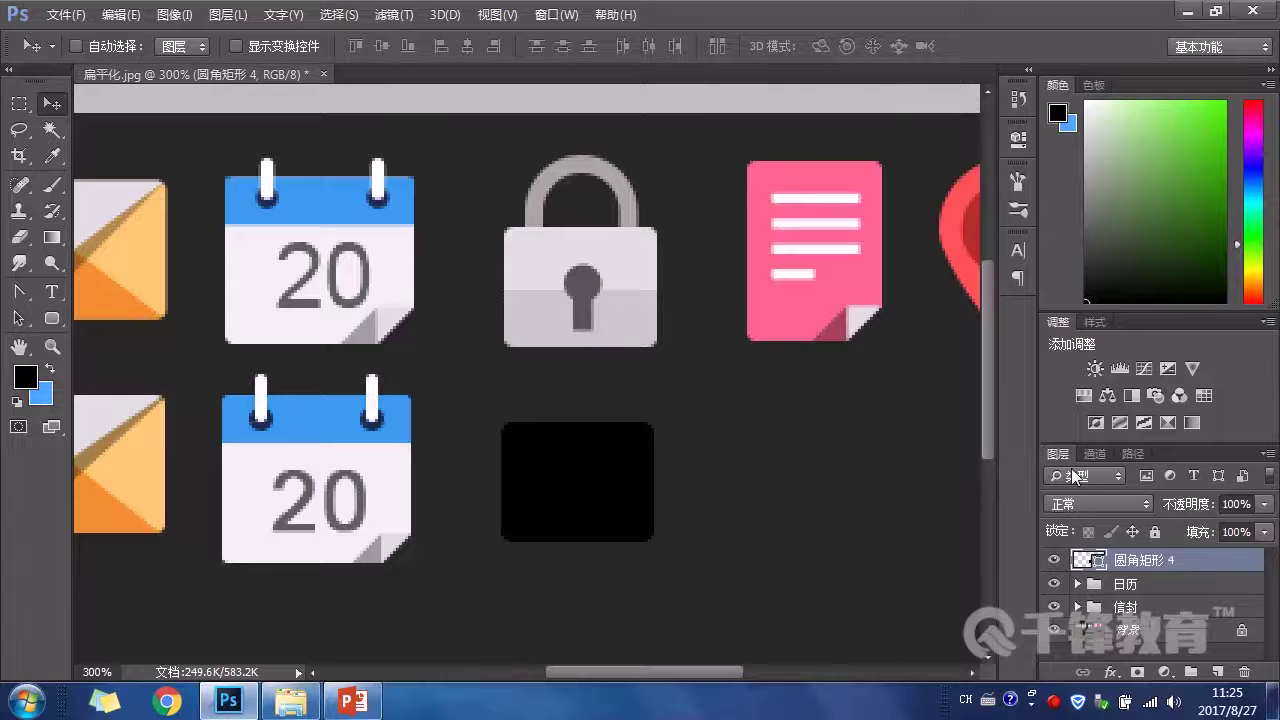
Step: Recolour the new lock body to c8c8c8 sampled from the reference's darker lower half and shift it slightly
double_click(1083, 561)
click(546, 330)
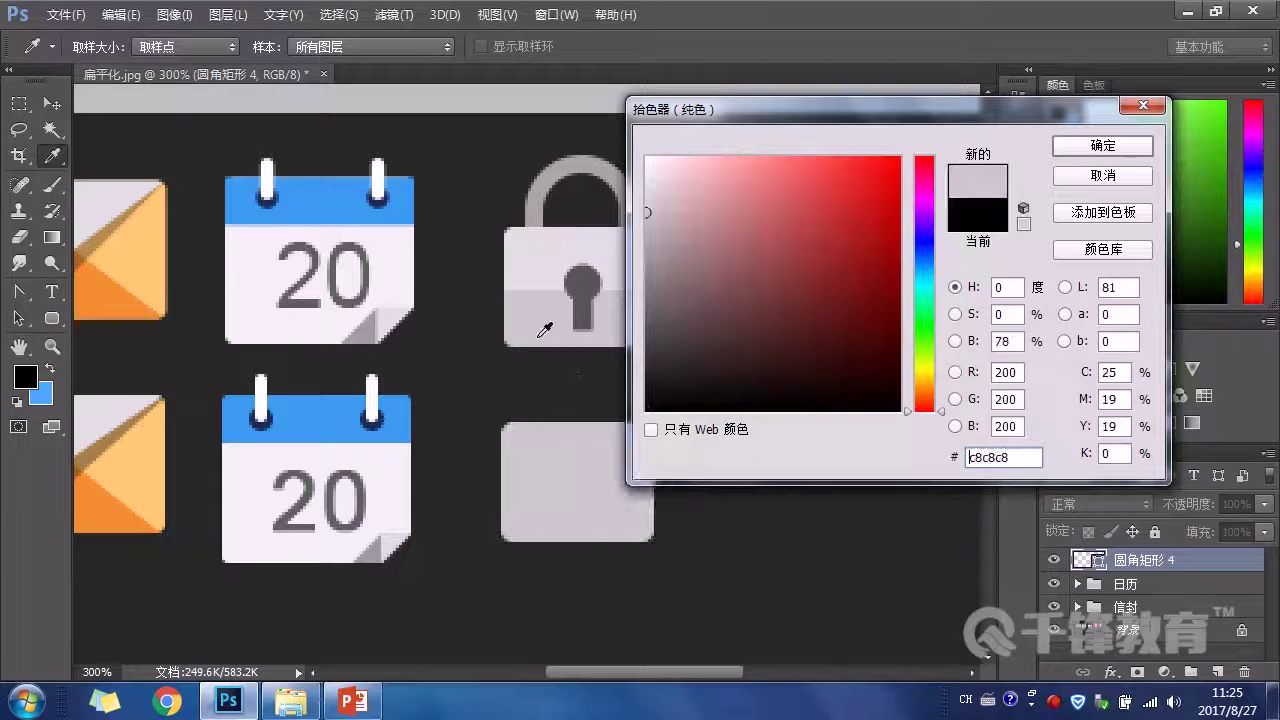
click(1103, 146)
drag(627, 486, 639, 495)
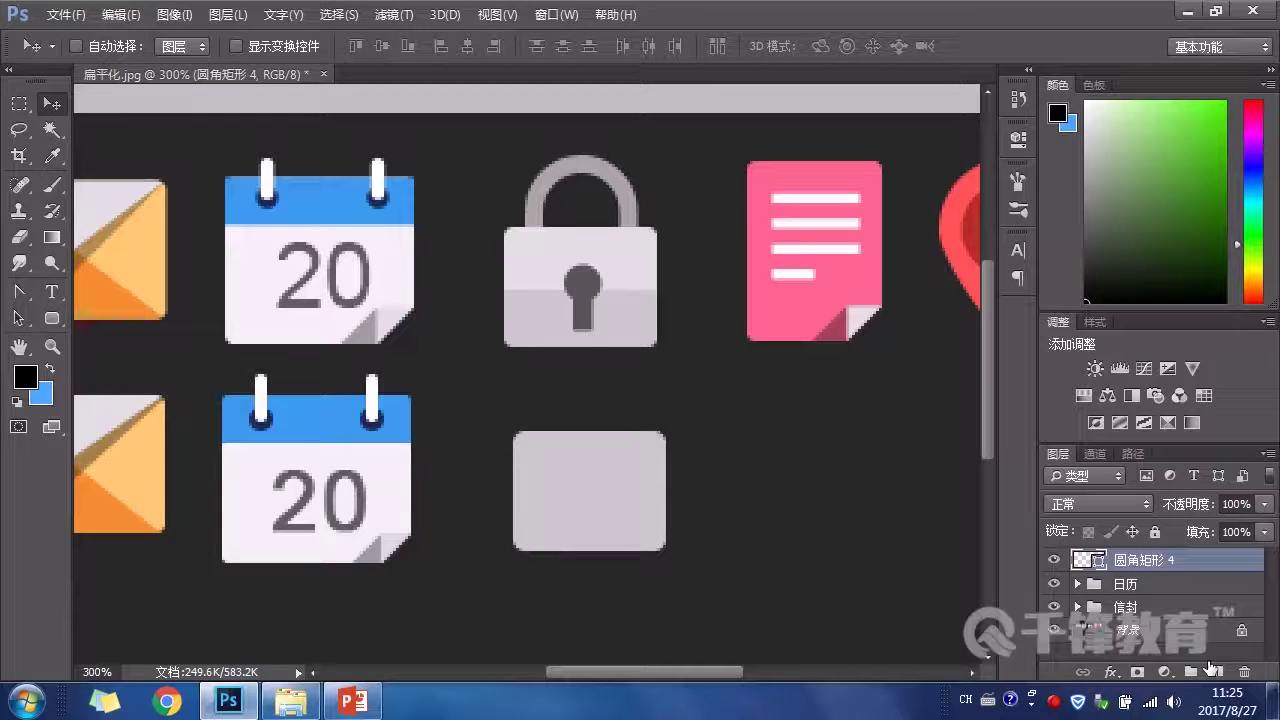
Step: Draw a 72 × 33 pixel rectangle beside the new lock body and fill it with dfdfdf sampled from the reference's upper half
click(52, 318)
click(110, 315)
drag(737, 398, 955, 500)
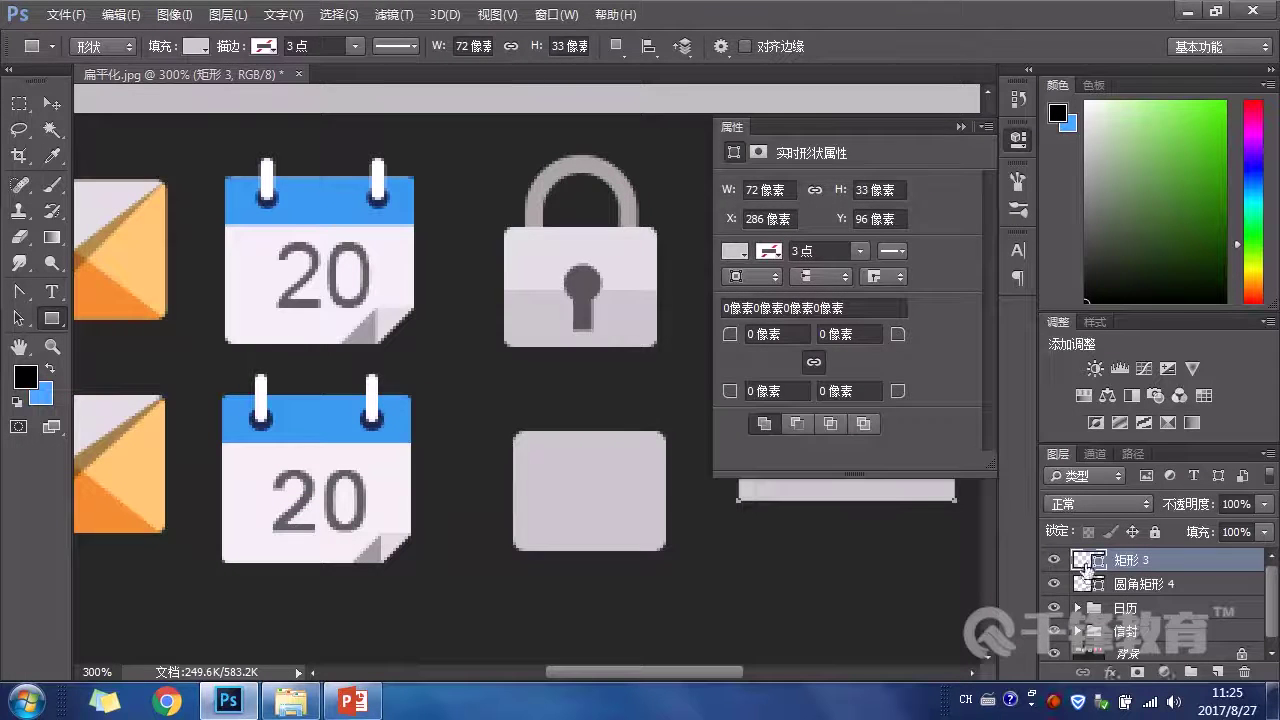
double_click(1085, 560)
click(547, 250)
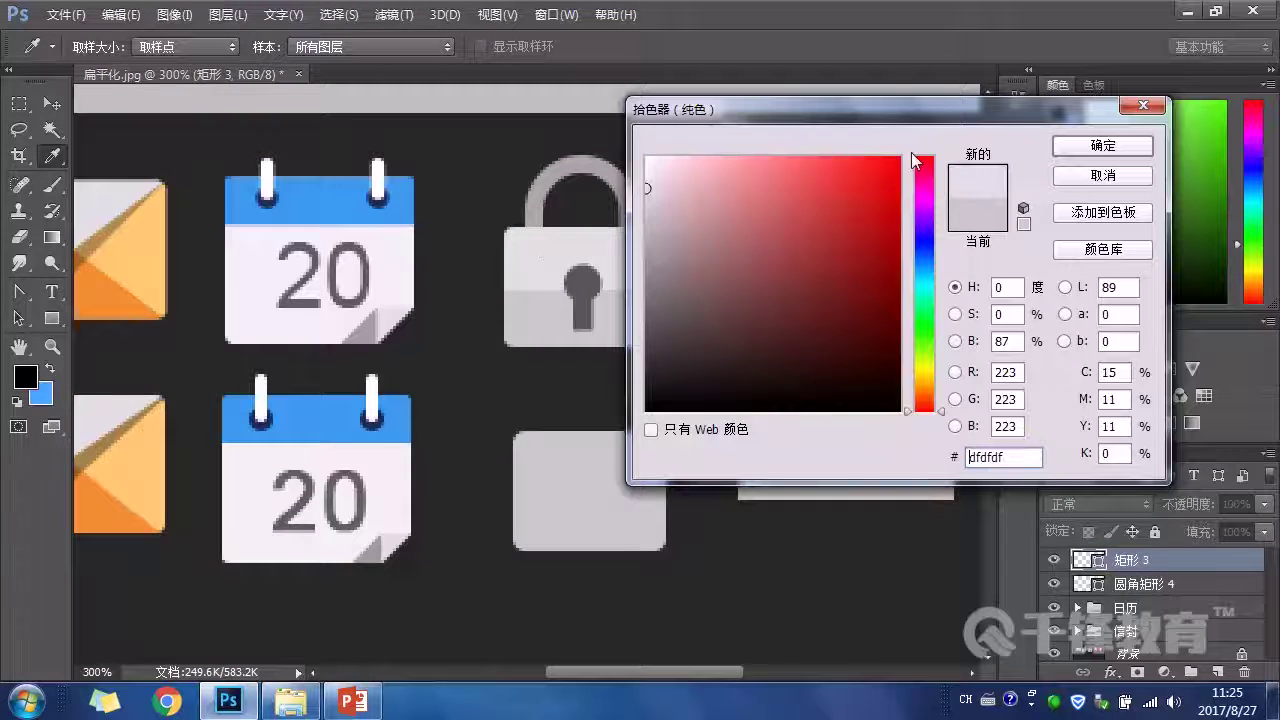
click(1103, 145)
Step: Move the lighter rectangle over the upper half of the new lock body and clip it to the body shape
click(51, 103)
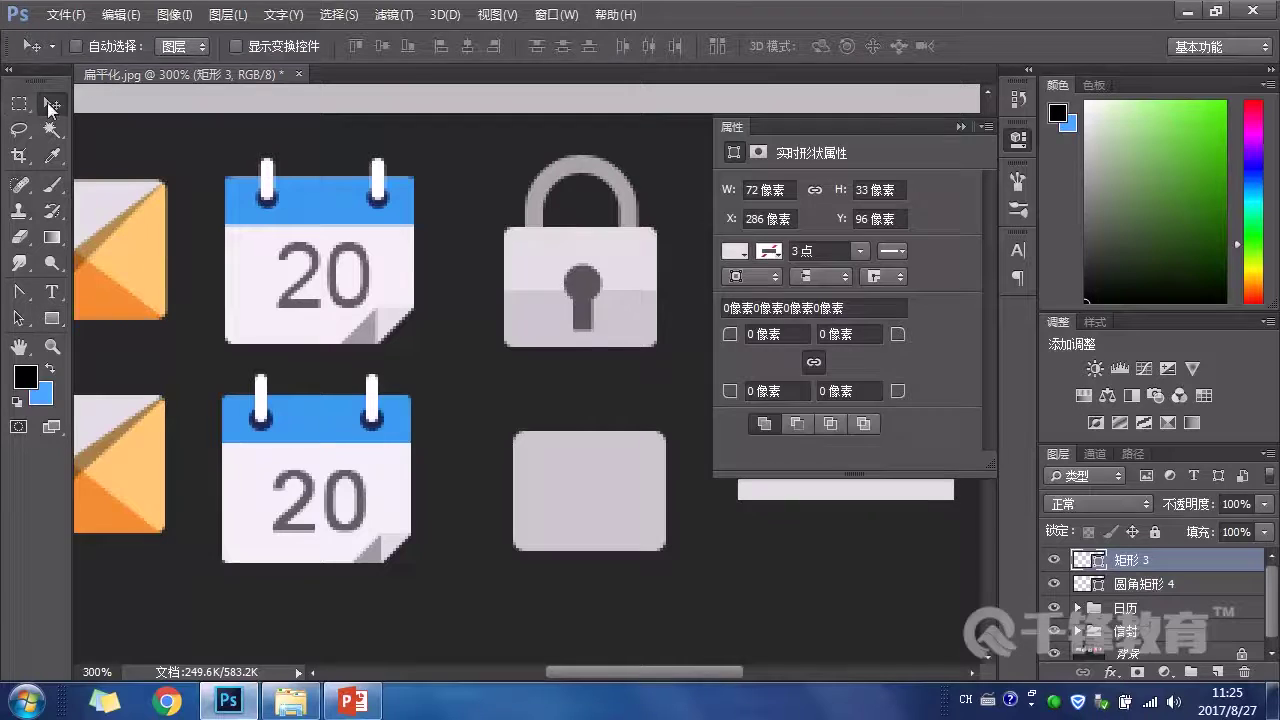
click(960, 127)
drag(850, 422, 582, 416)
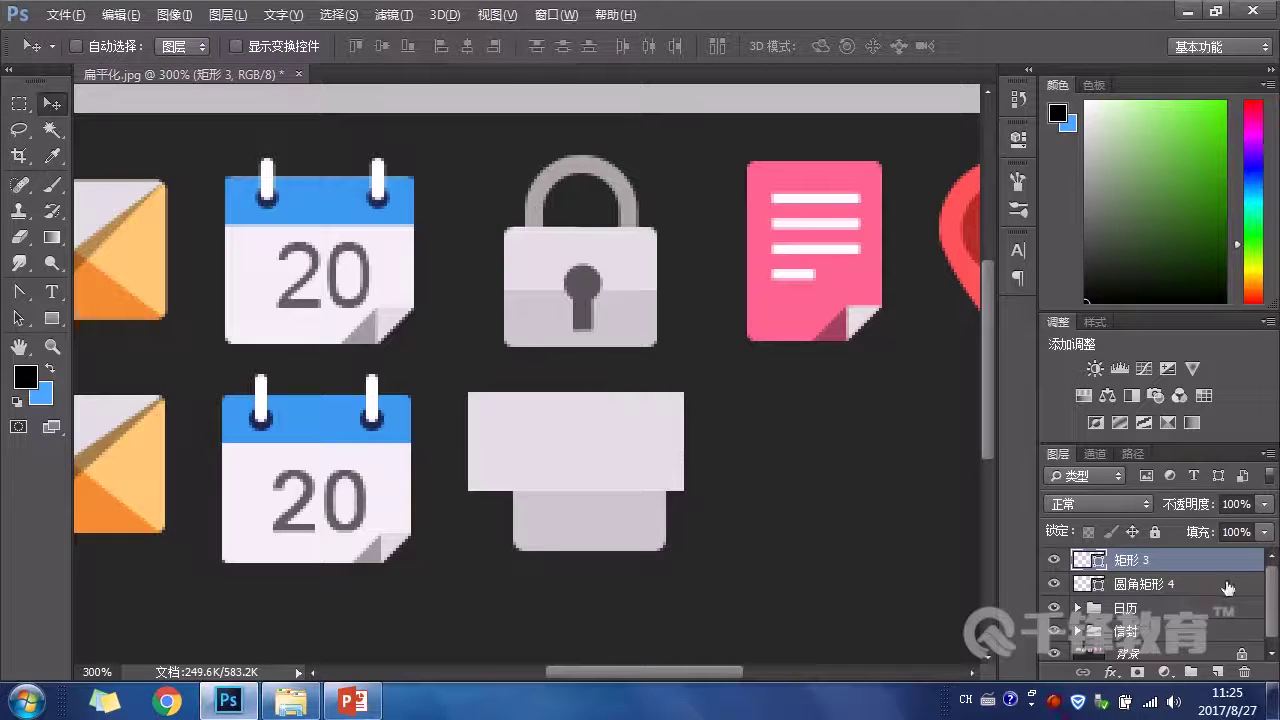
alt+click(1221, 563)
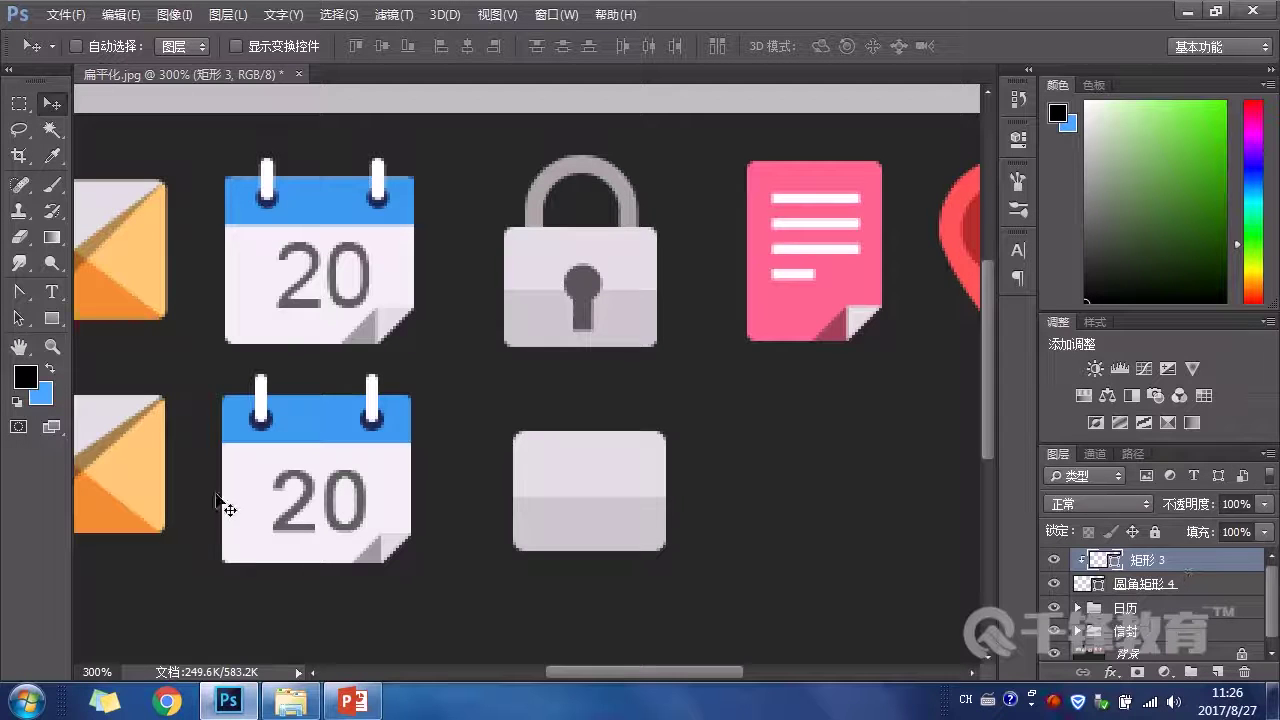
Step: Draw a 37 × 68 pixel rounded rectangle with radius 999 over the reference shackle's outer edge and lower its opacity to 39%
click(51, 318)
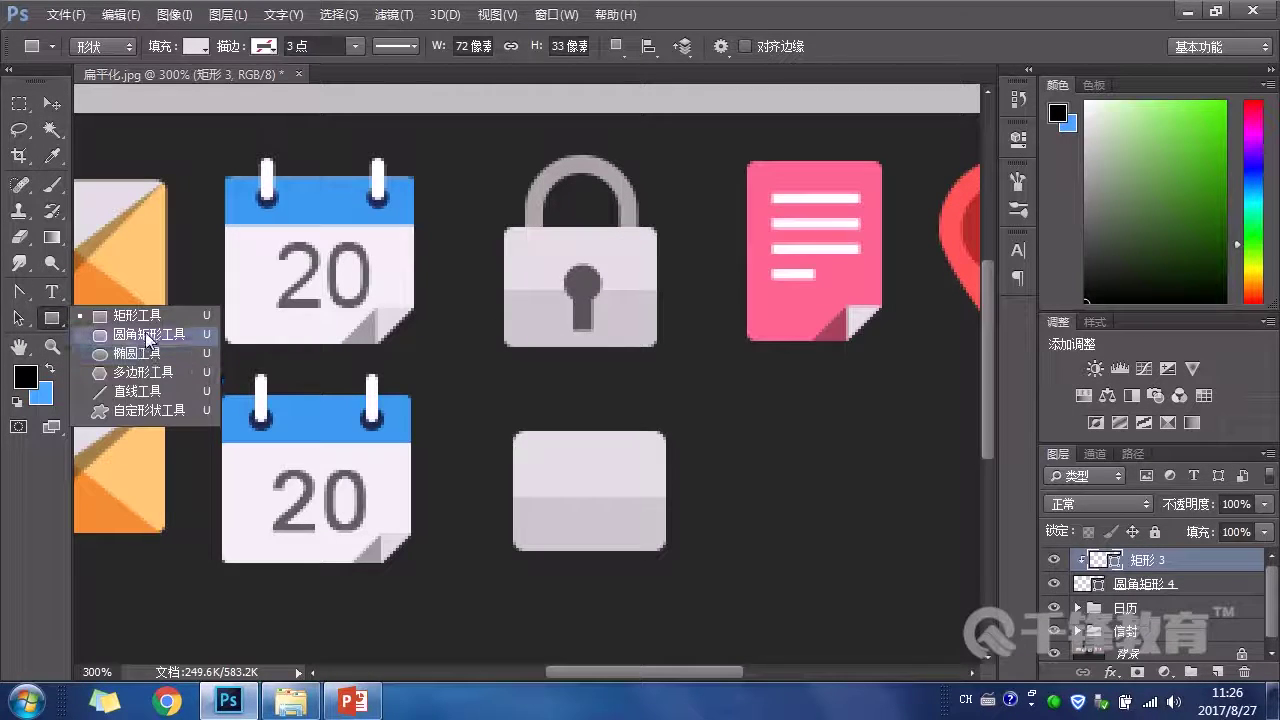
click(140, 334)
click(786, 46)
key(Return)
mouse_move(750, 381)
mouse_down()
mouse_move(869, 600)
mouse_move(634, 358)
mouse_up()
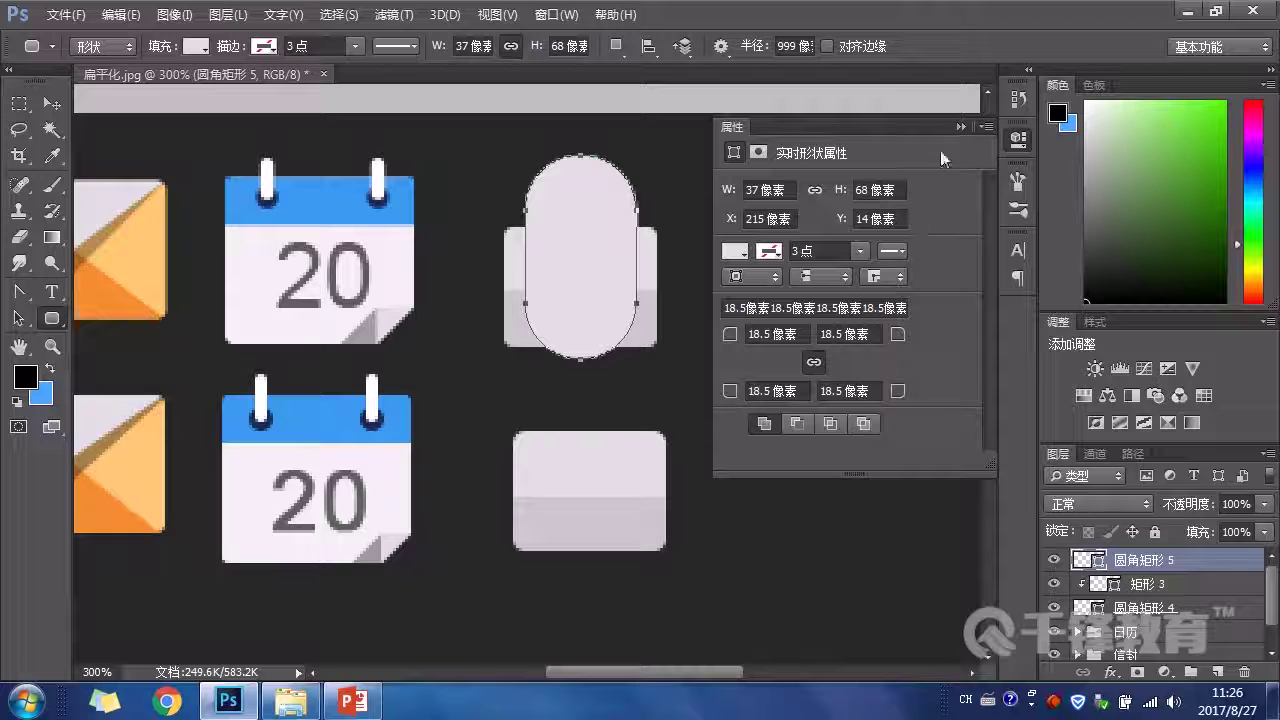
click(957, 134)
drag(1180, 504, 1155, 510)
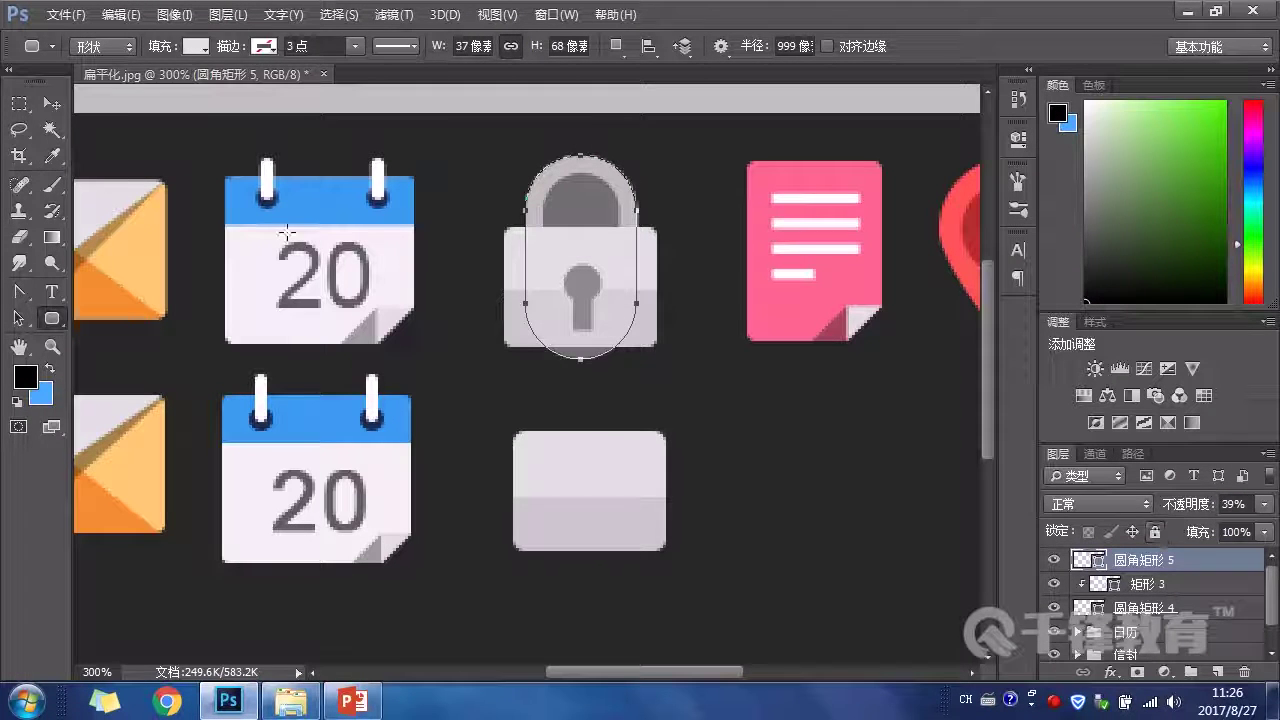
click(51, 103)
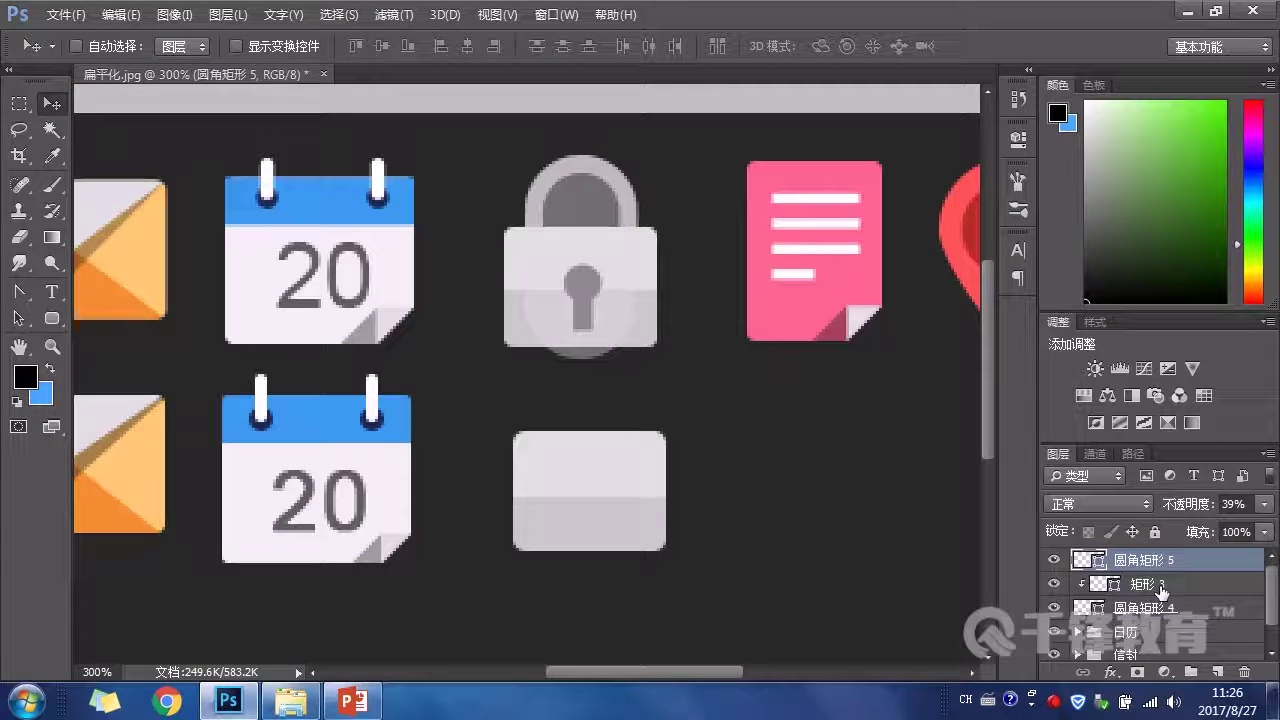
key(ctrl+j)
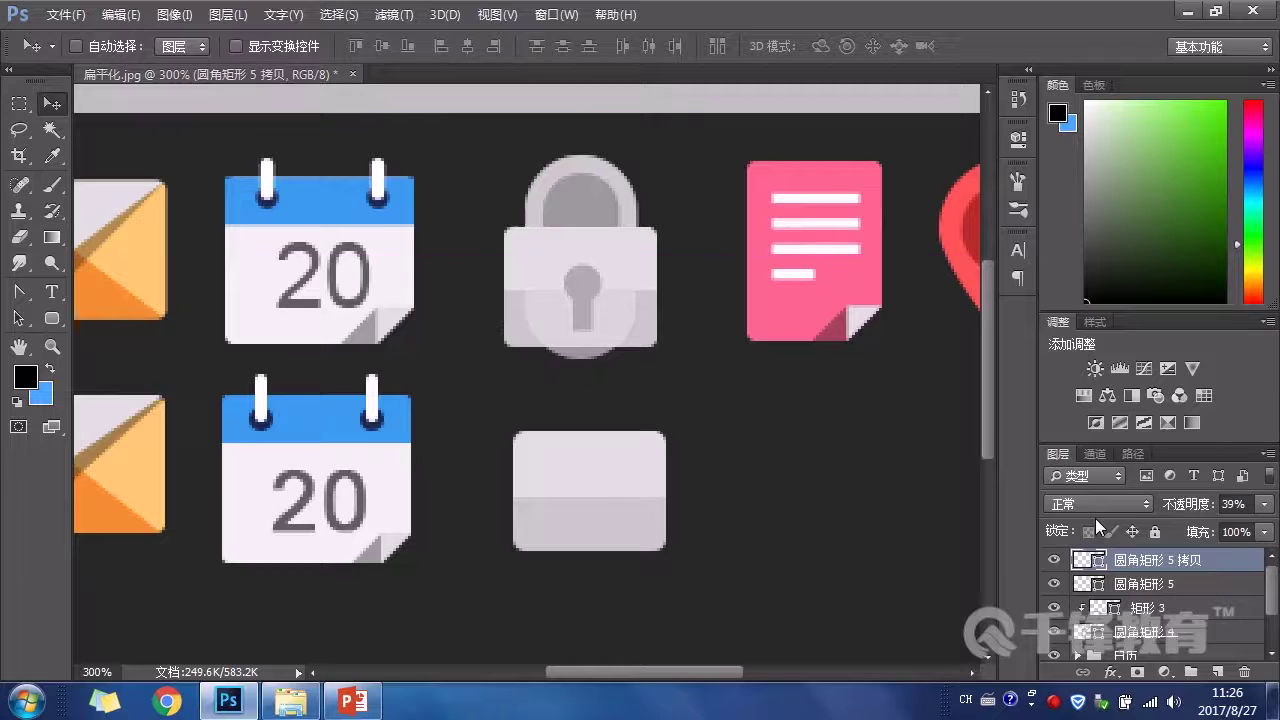
key(ctrl+t)
drag(636, 156, 615, 176)
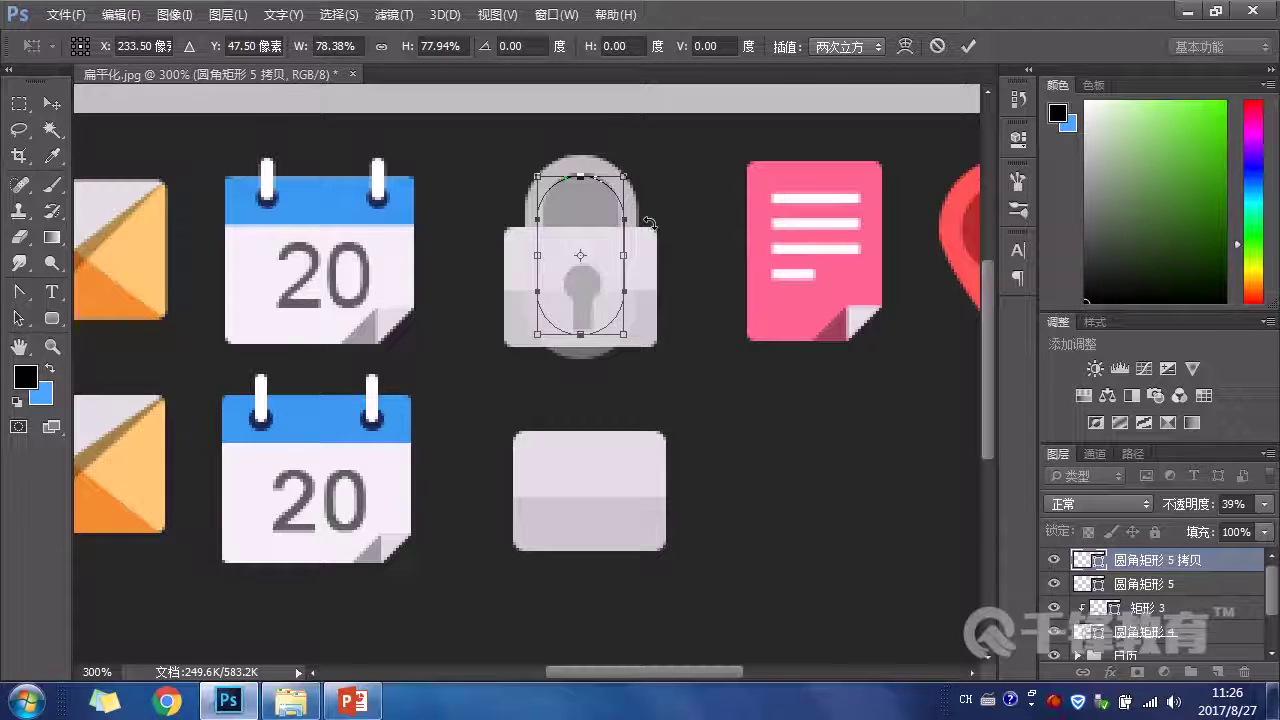
key(Return)
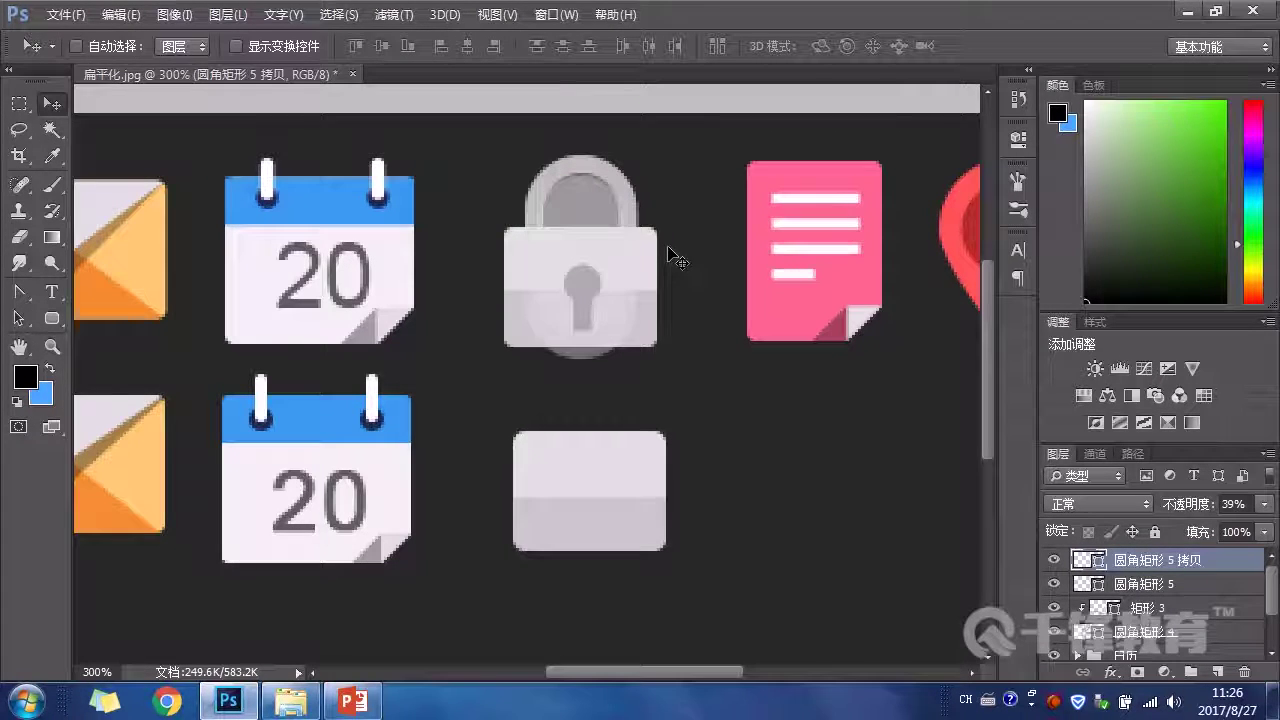
key(Delete)
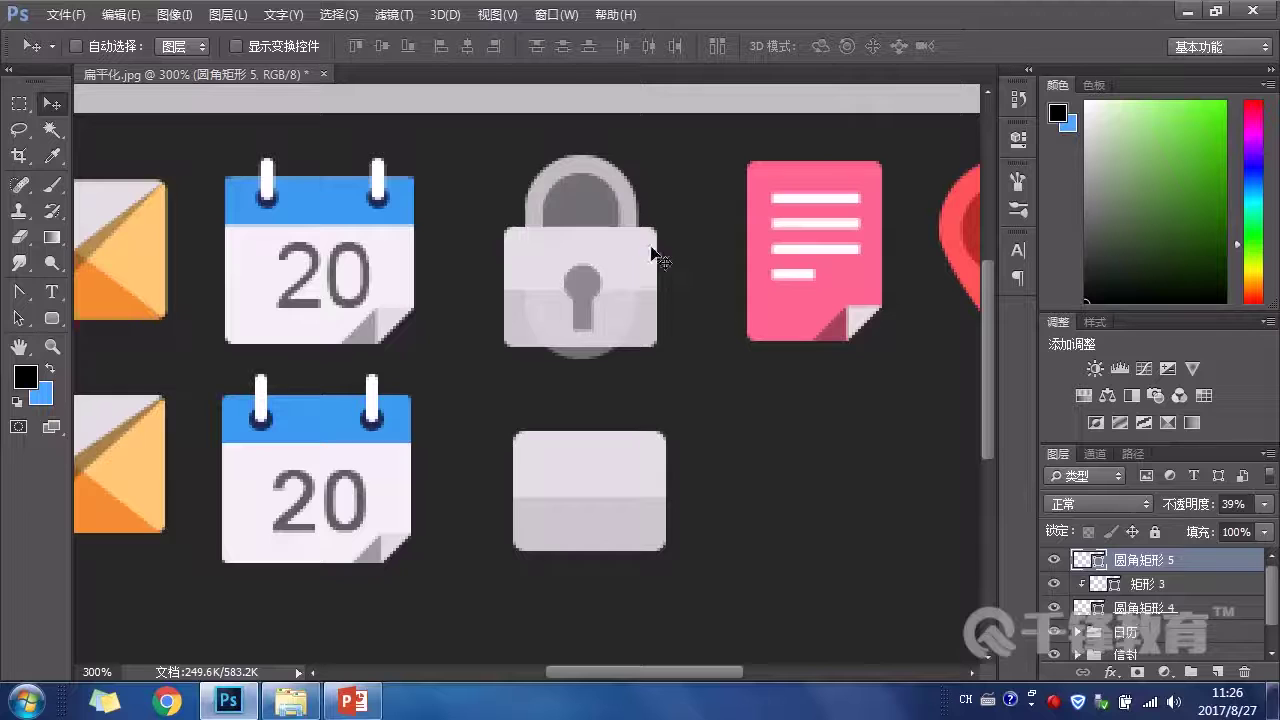
Step: Draw a 25 × 70 pixel fully rounded rectangle over the inner opening of the reference shackle, extending below the outer shape
click(50, 320)
drag(546, 181, 615, 380)
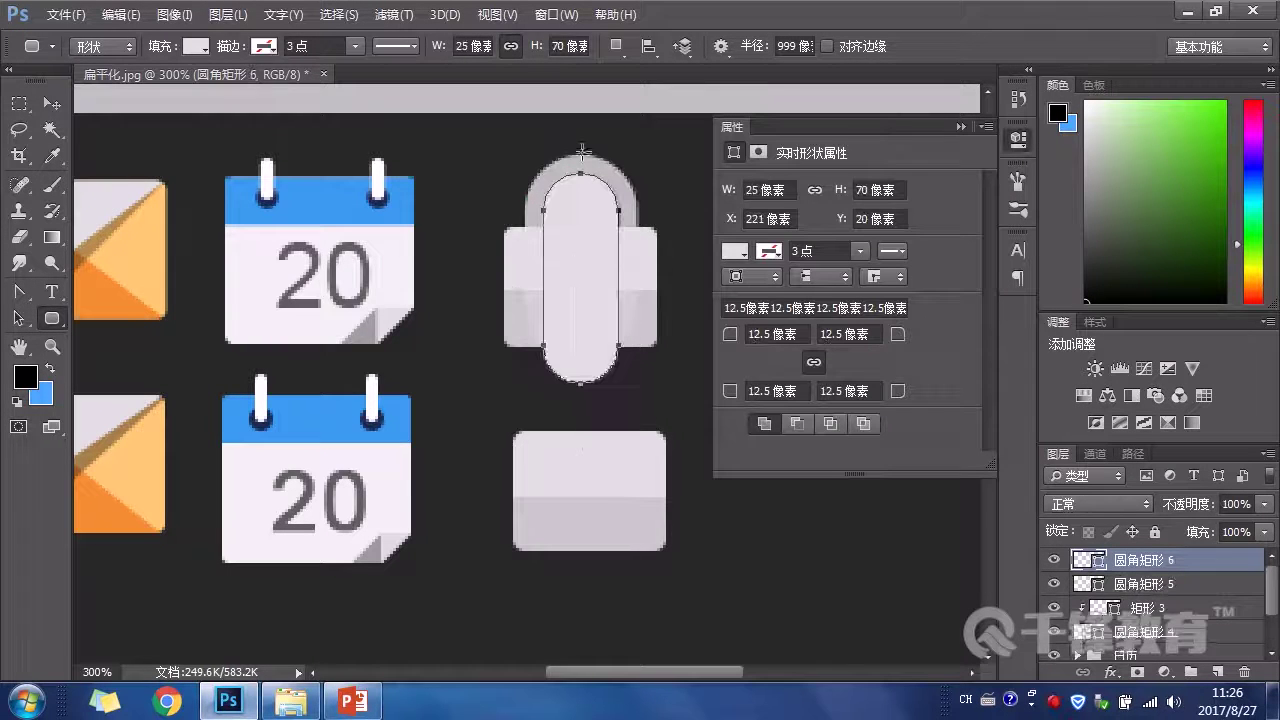
click(959, 127)
Step: Set the outer shackle shape's opacity to 100% and recolour the inner shape to ffffff
click(1185, 585)
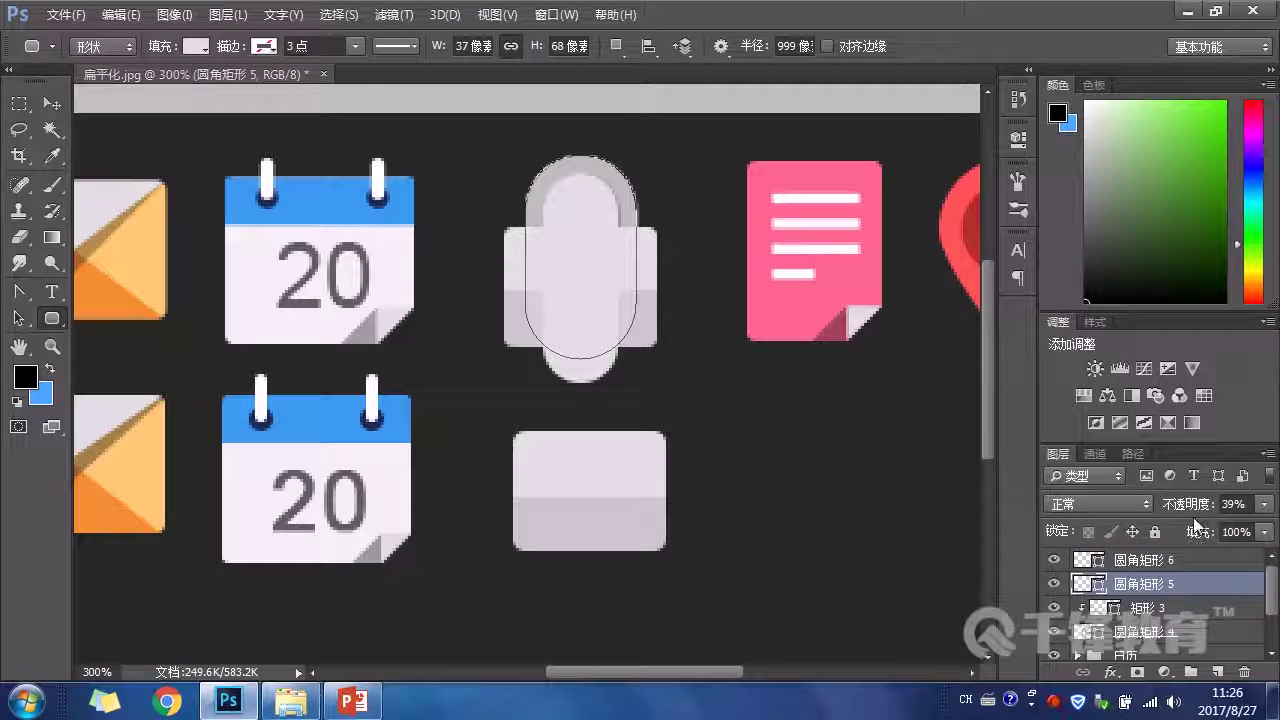
drag(1185, 507, 1197, 507)
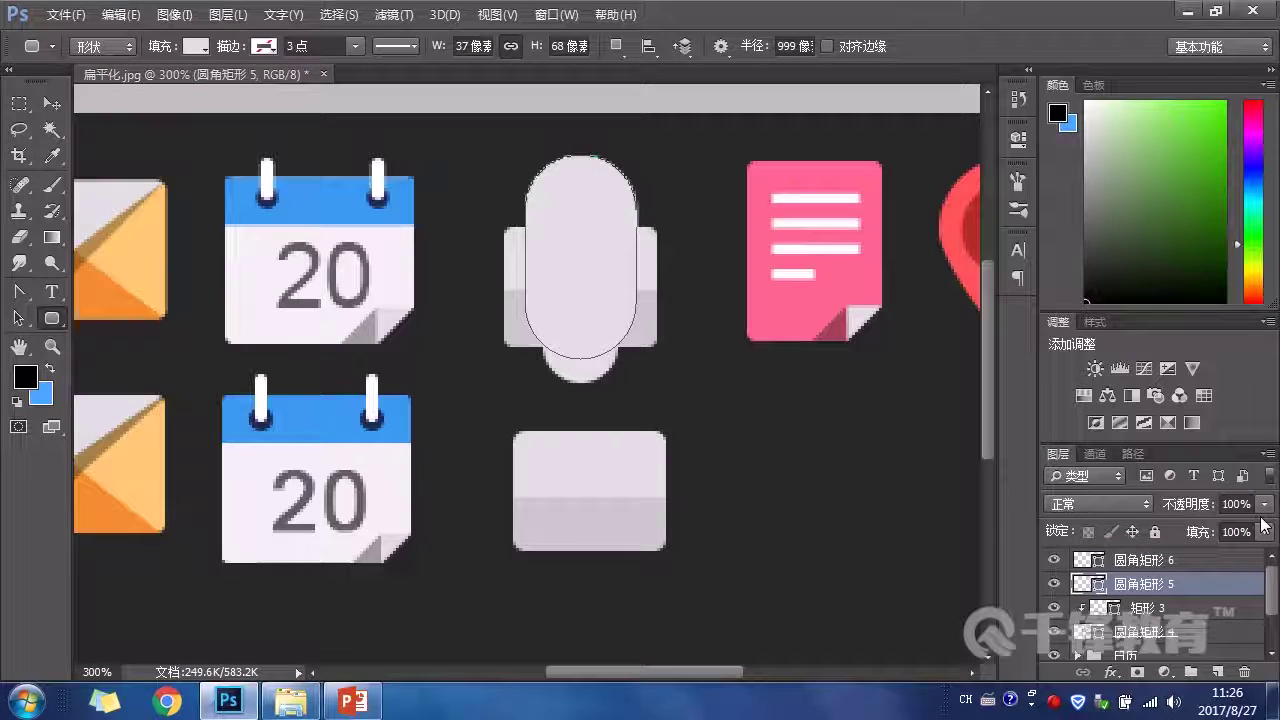
click(1180, 566)
double_click(1097, 560)
text(ffffff)
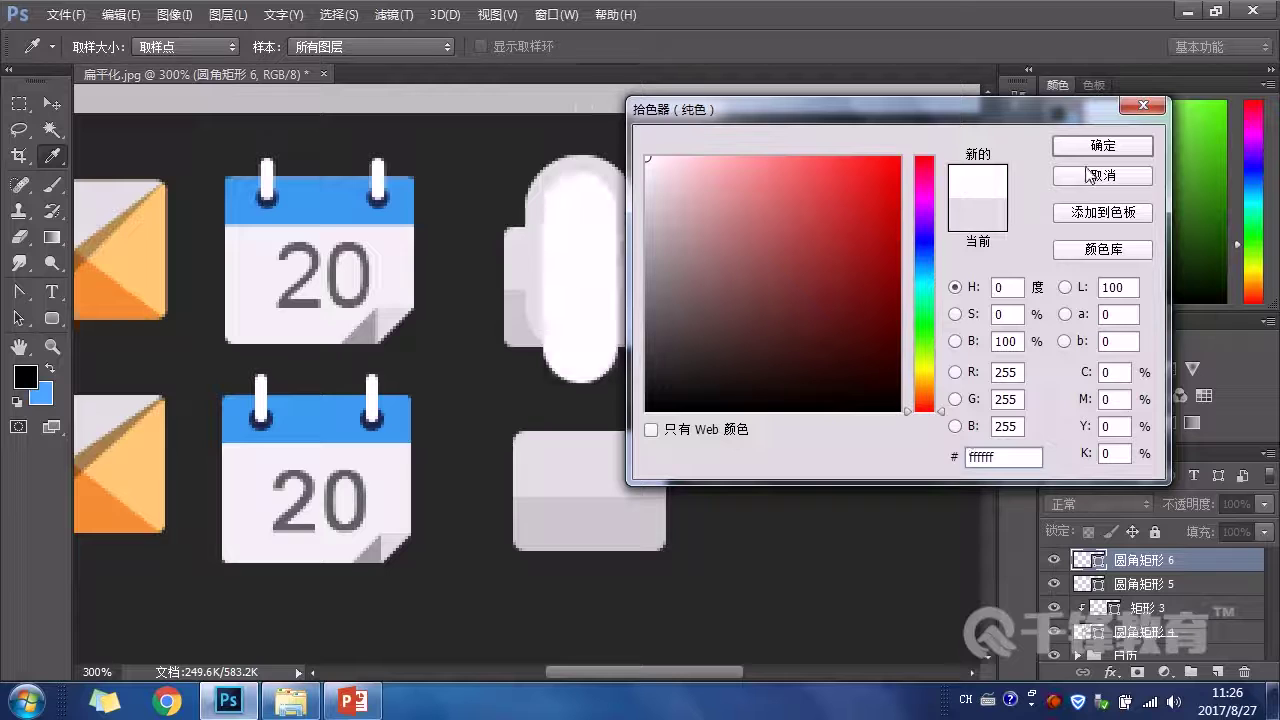
click(1102, 145)
Step: Merge the two shackle shapes by subtracting the inner front shape from the outer one
shift+click(1196, 586)
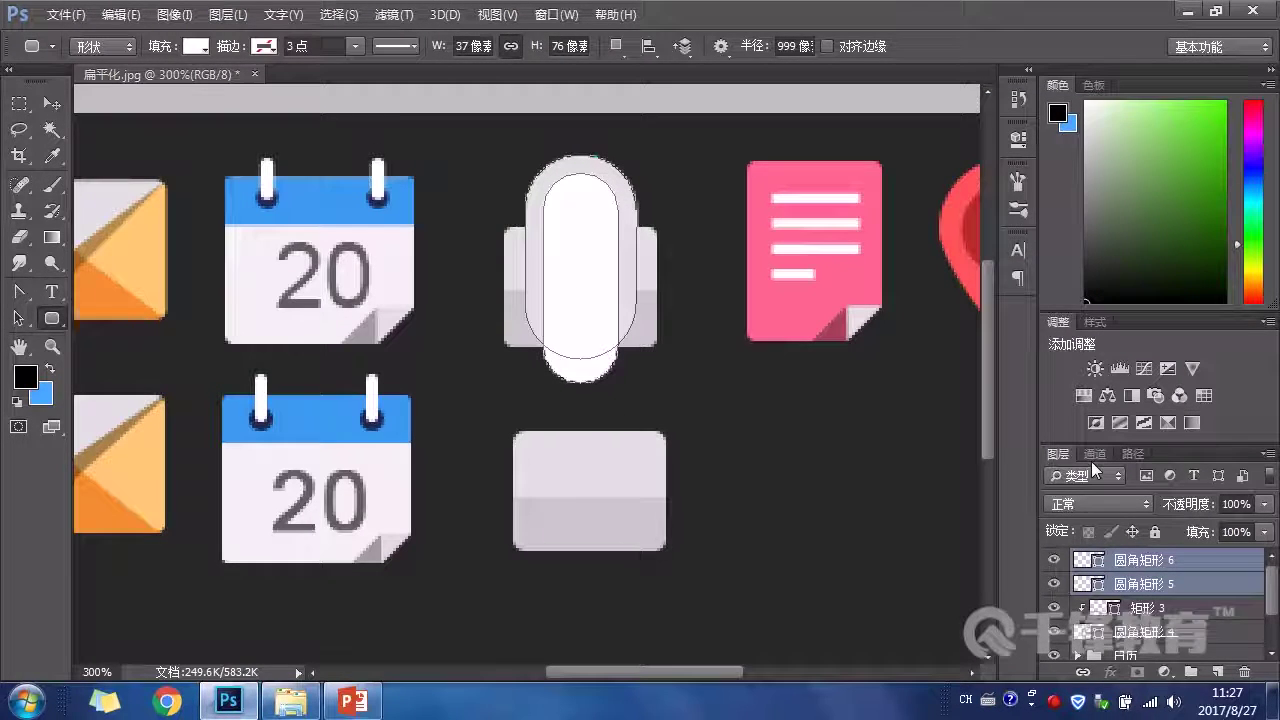
click(172, 14)
mouse_move(226, 14)
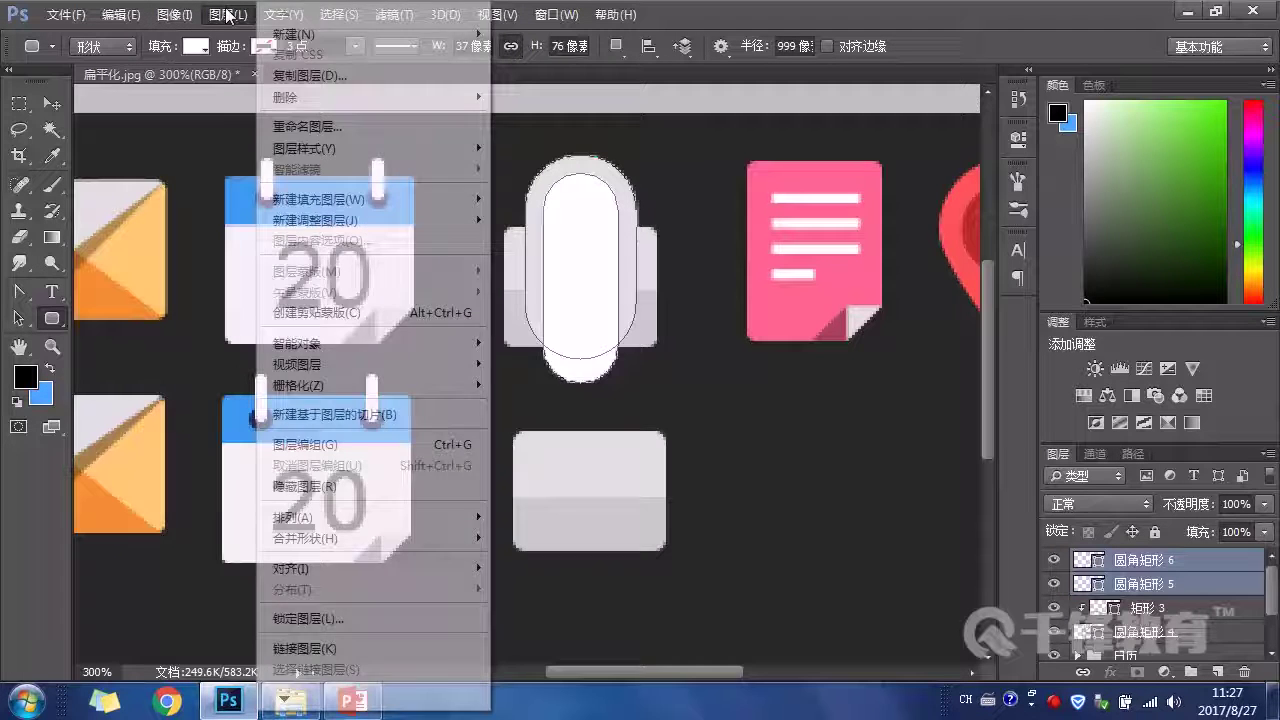
mouse_move(351, 541)
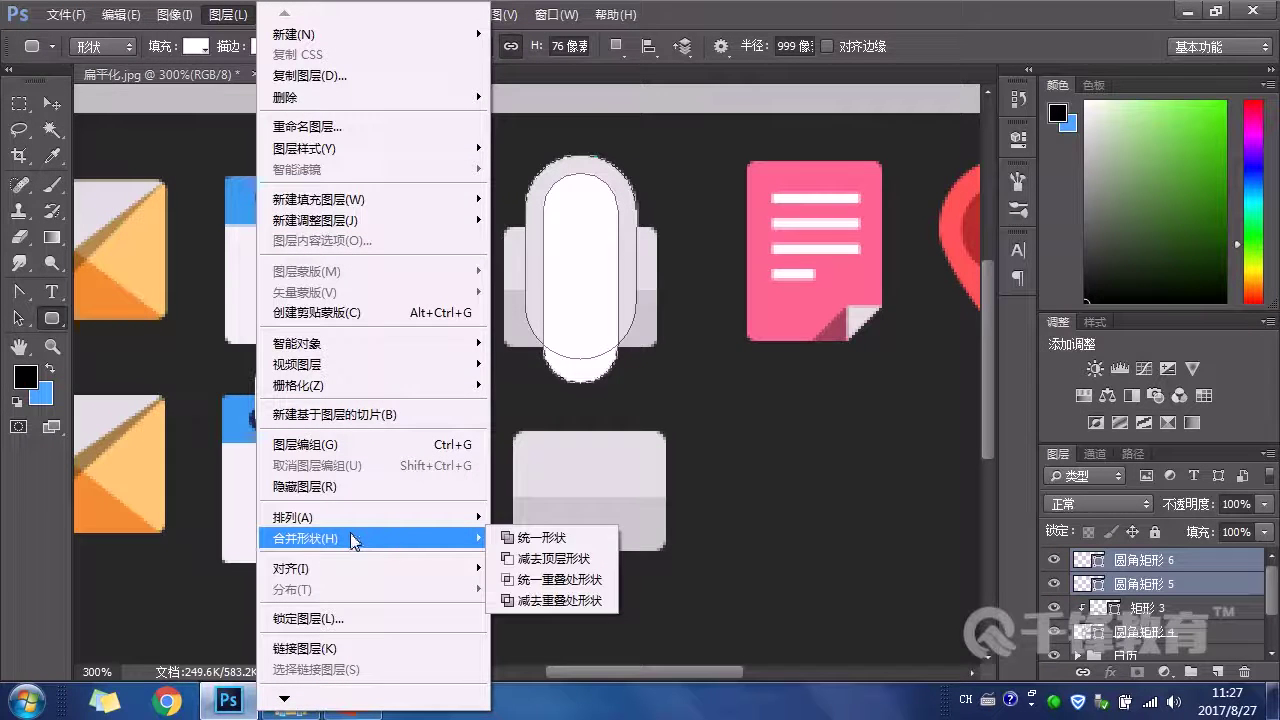
click(560, 566)
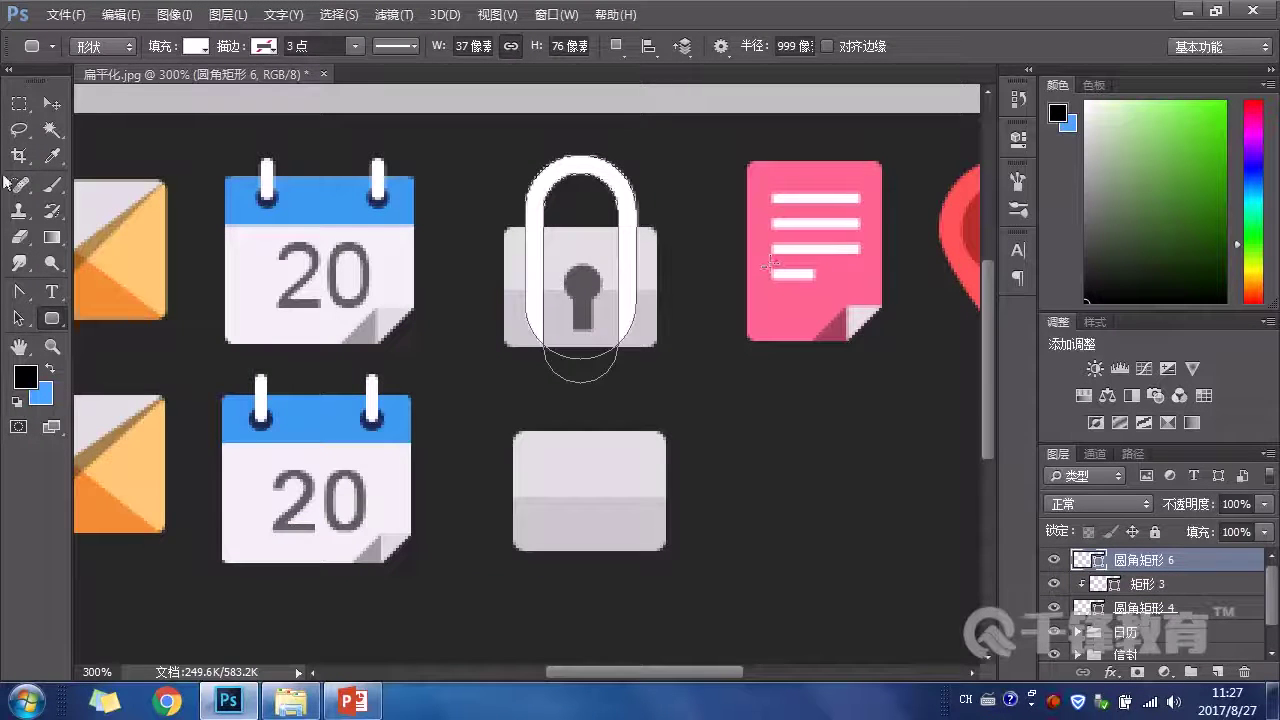
Step: Move the merged shackle down onto the new padlock body, line it up with the body and raise its arch above the body
click(50, 104)
drag(639, 205, 648, 425)
ctrl+click(1157, 604)
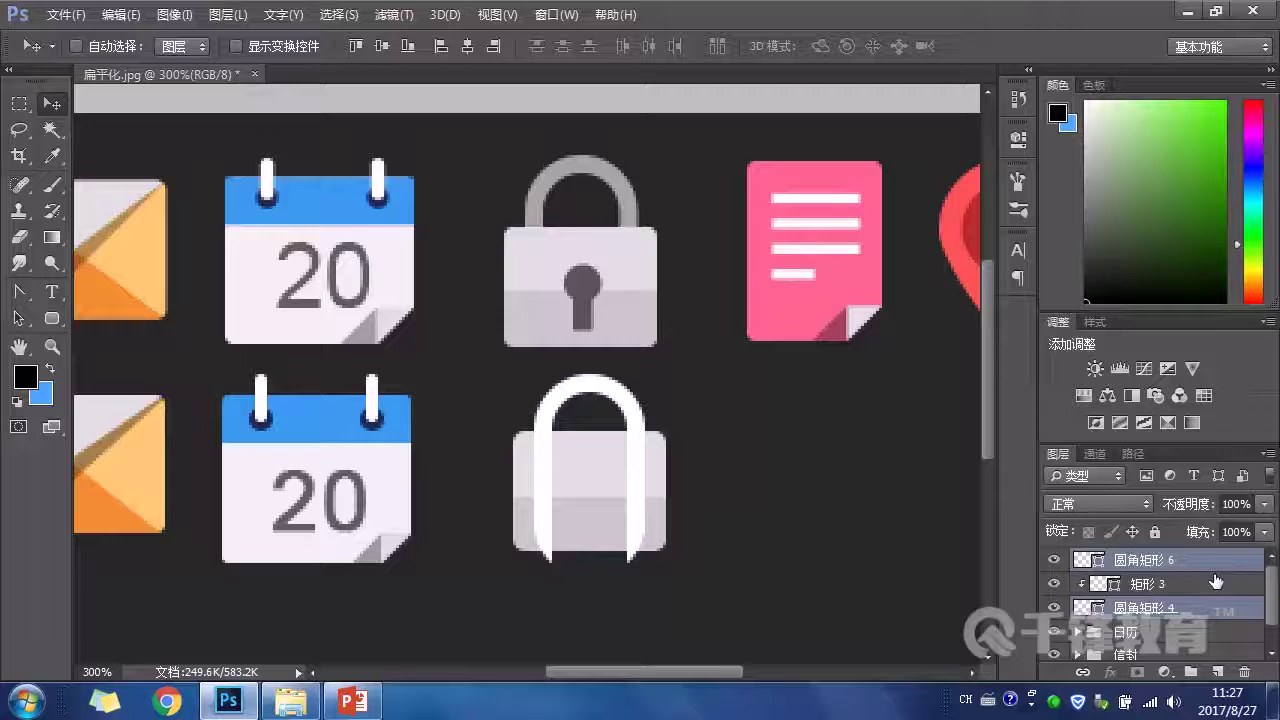
click(1145, 570)
key(Up)
key(Up)
key(Up)
key(Up)
key(Up)
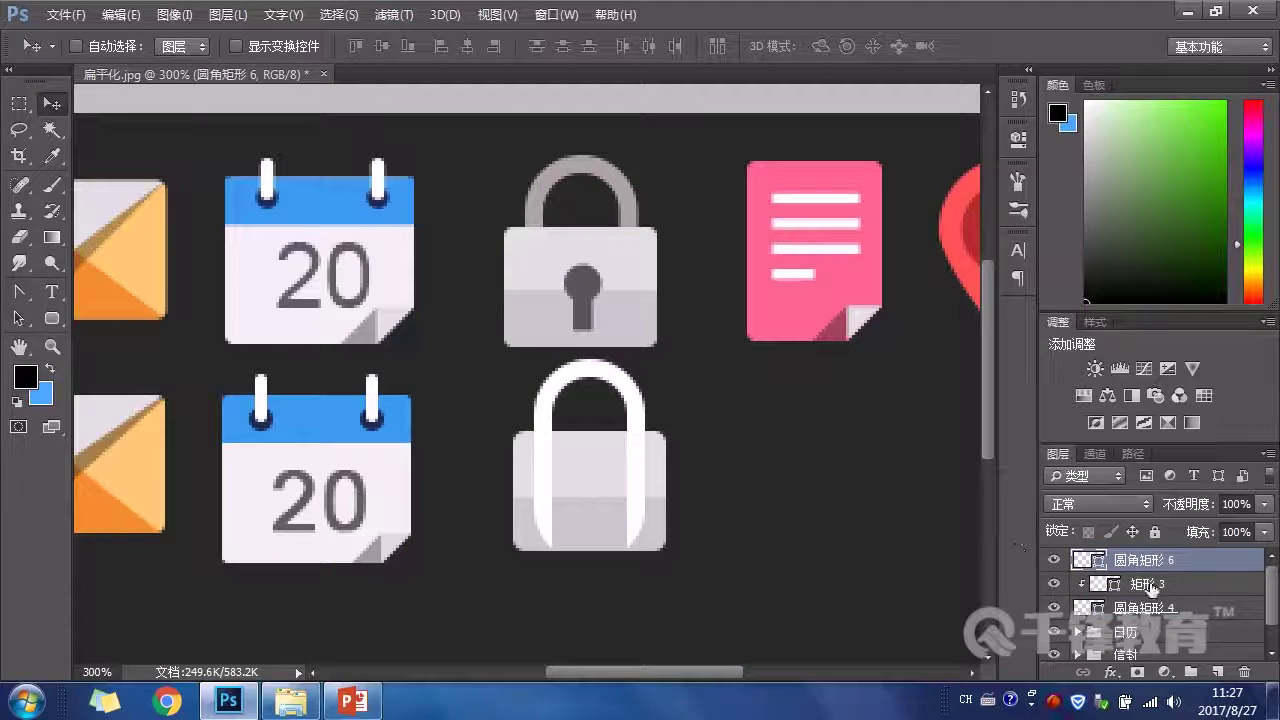
Step: Recolour the new shackle with the grey sampled from the reference shackle and place its layer beneath the padlock body
double_click(1093, 566)
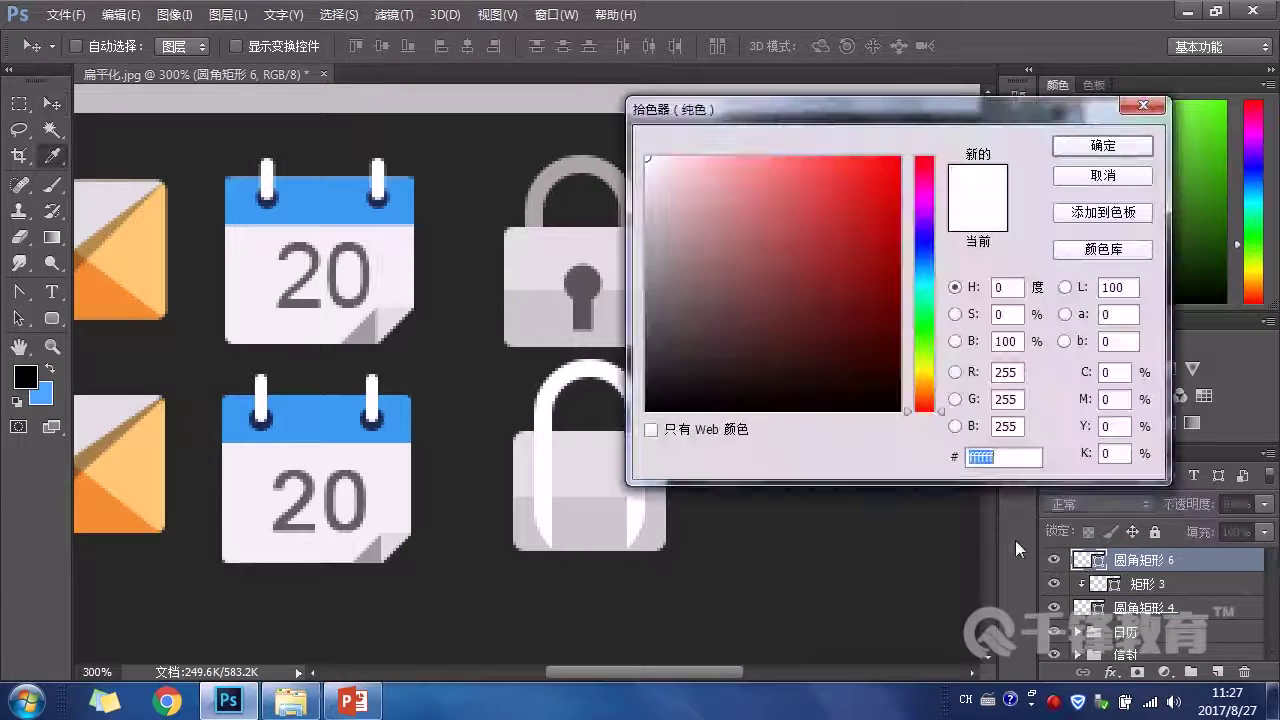
click(542, 204)
click(1145, 147)
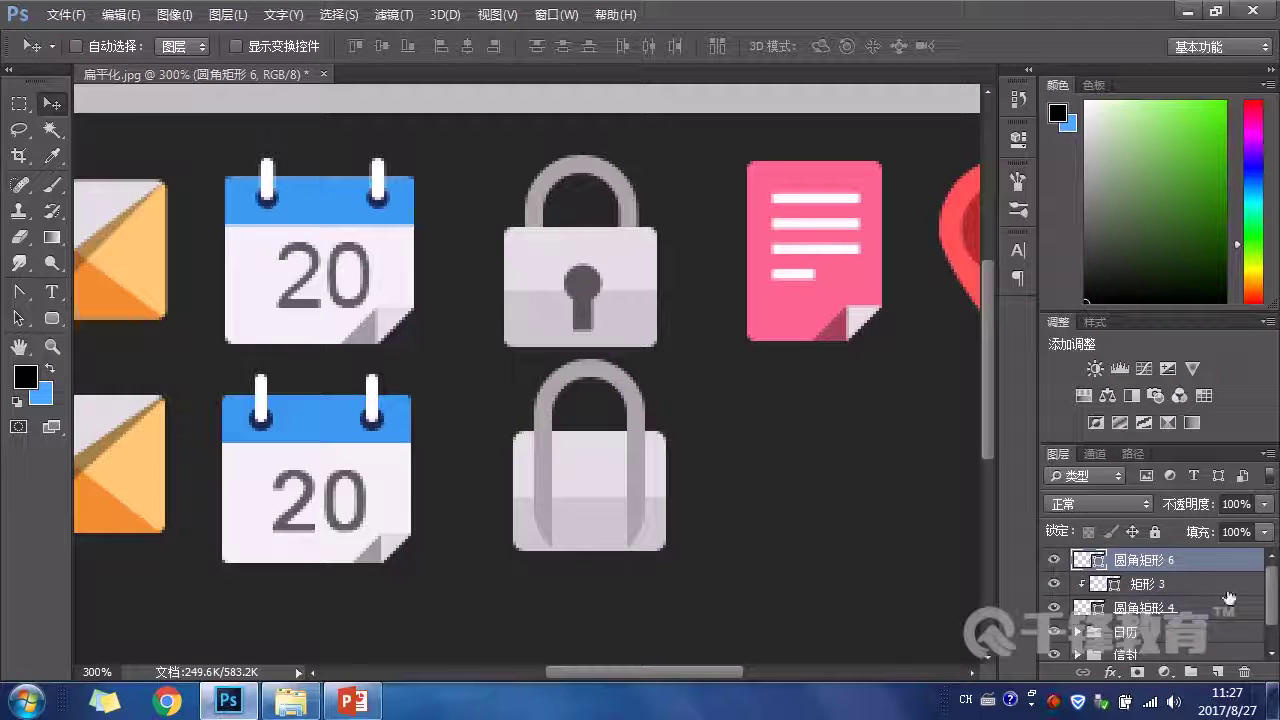
drag(1220, 561, 1212, 628)
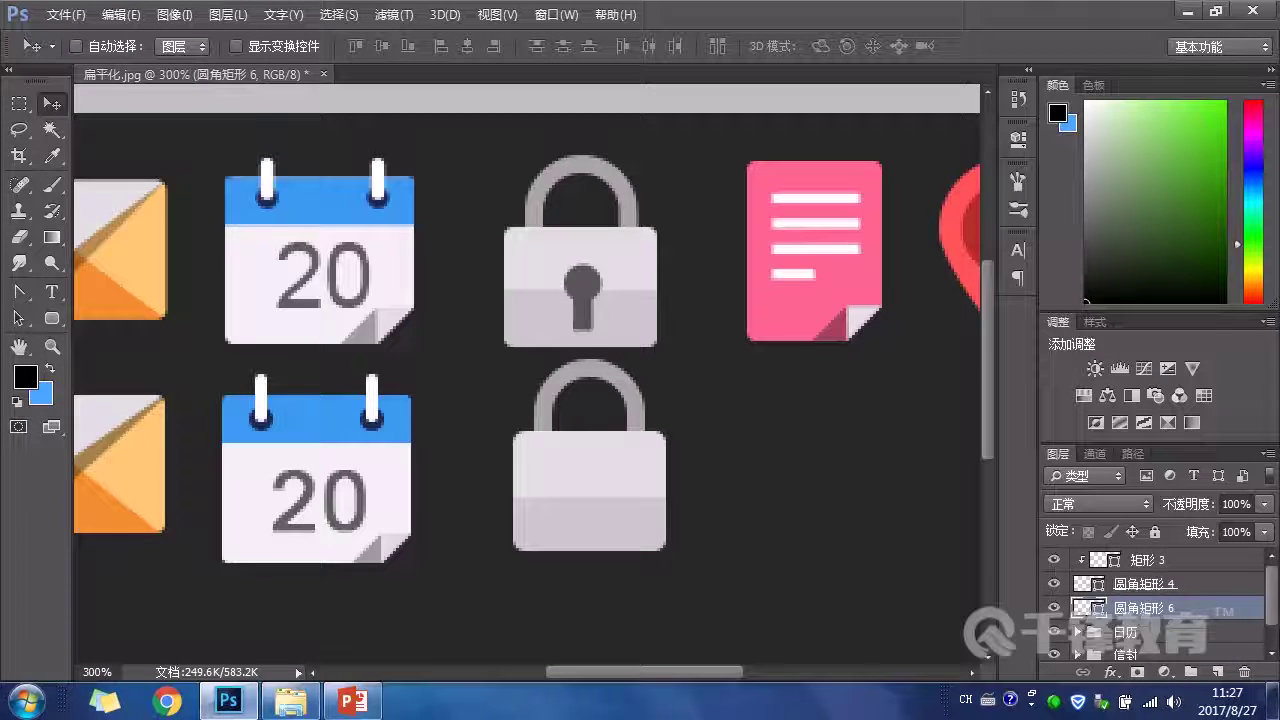
Step: Draw an 11 × 11 pixel circle on the new padlock's body and fill it with the reference keyhole's colour, 585657
click(1234, 560)
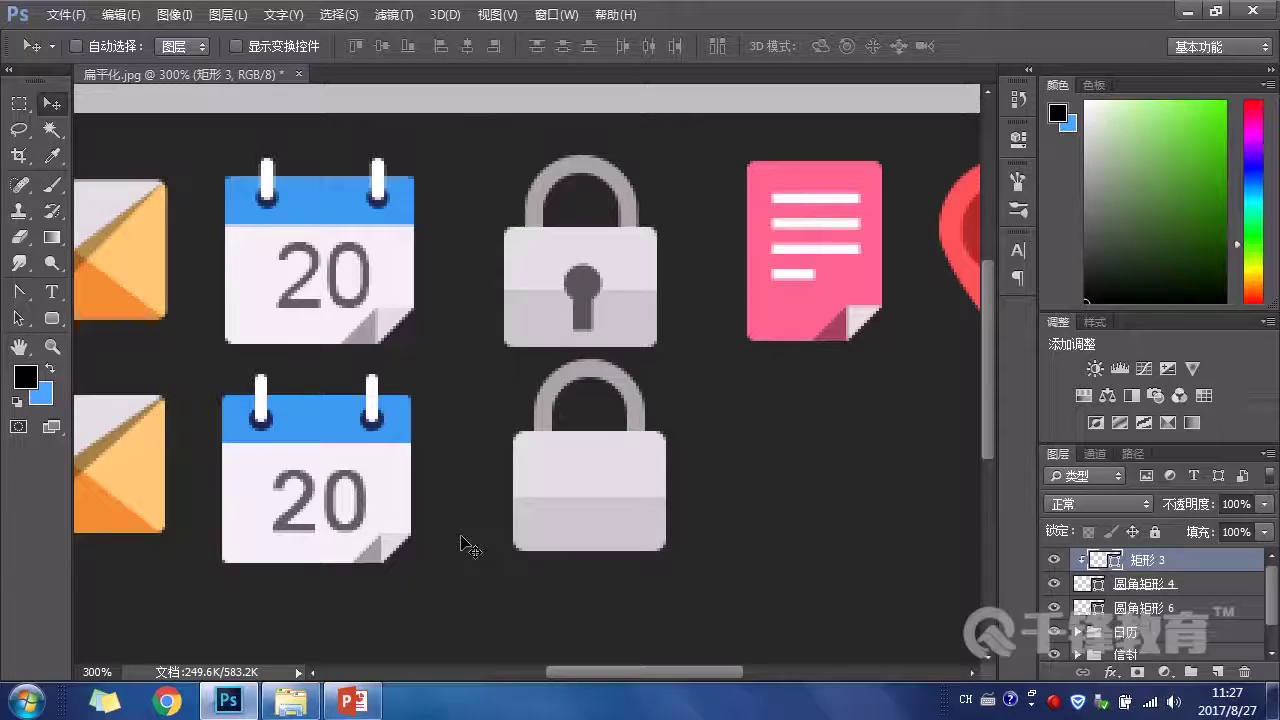
click(52, 318)
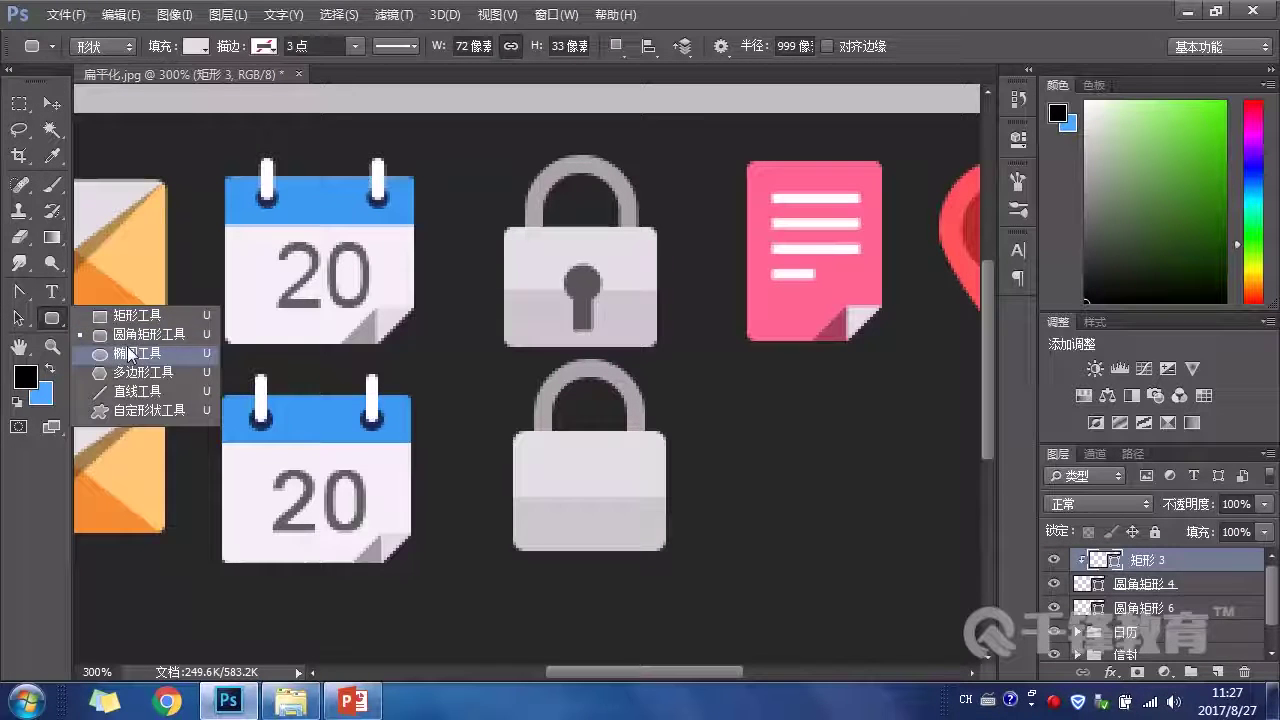
click(127, 346)
drag(584, 457, 610, 495)
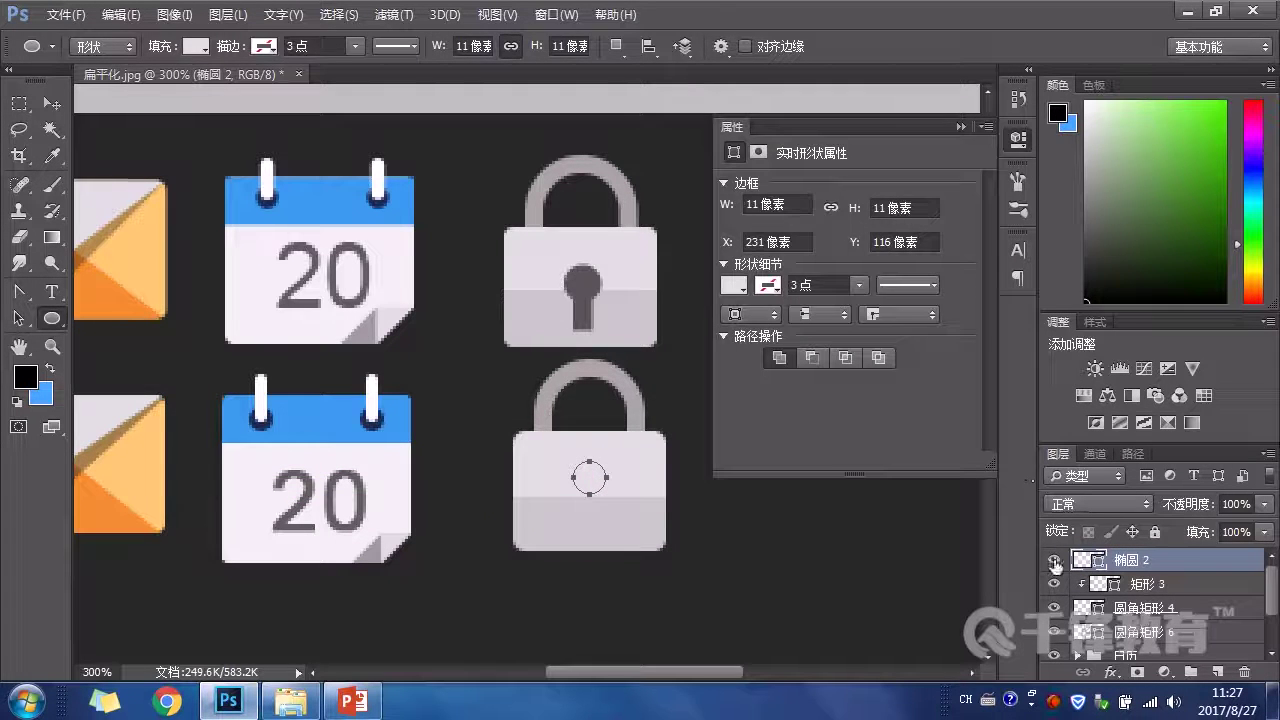
double_click(1086, 560)
click(585, 300)
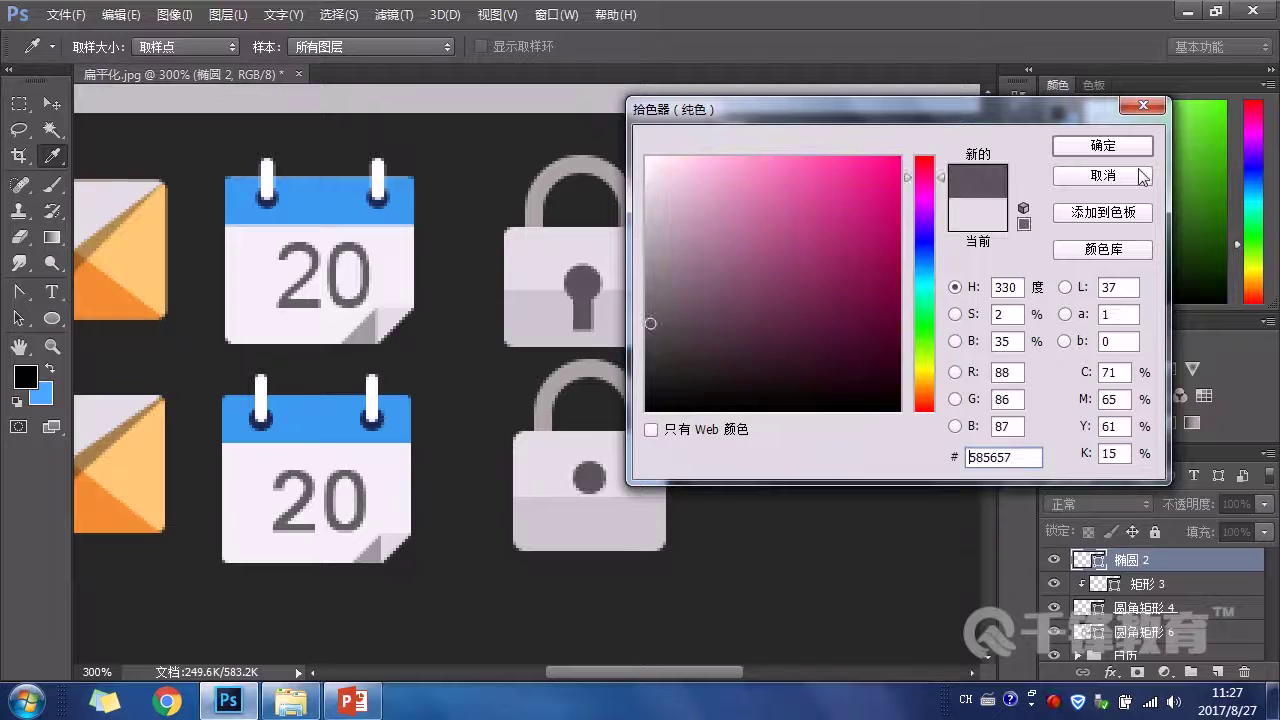
click(1103, 145)
Step: Draw a 6 × 14 pixel rectangle below the circle as the keyhole stem and align both shapes by their horizontal centres
right_click(52, 320)
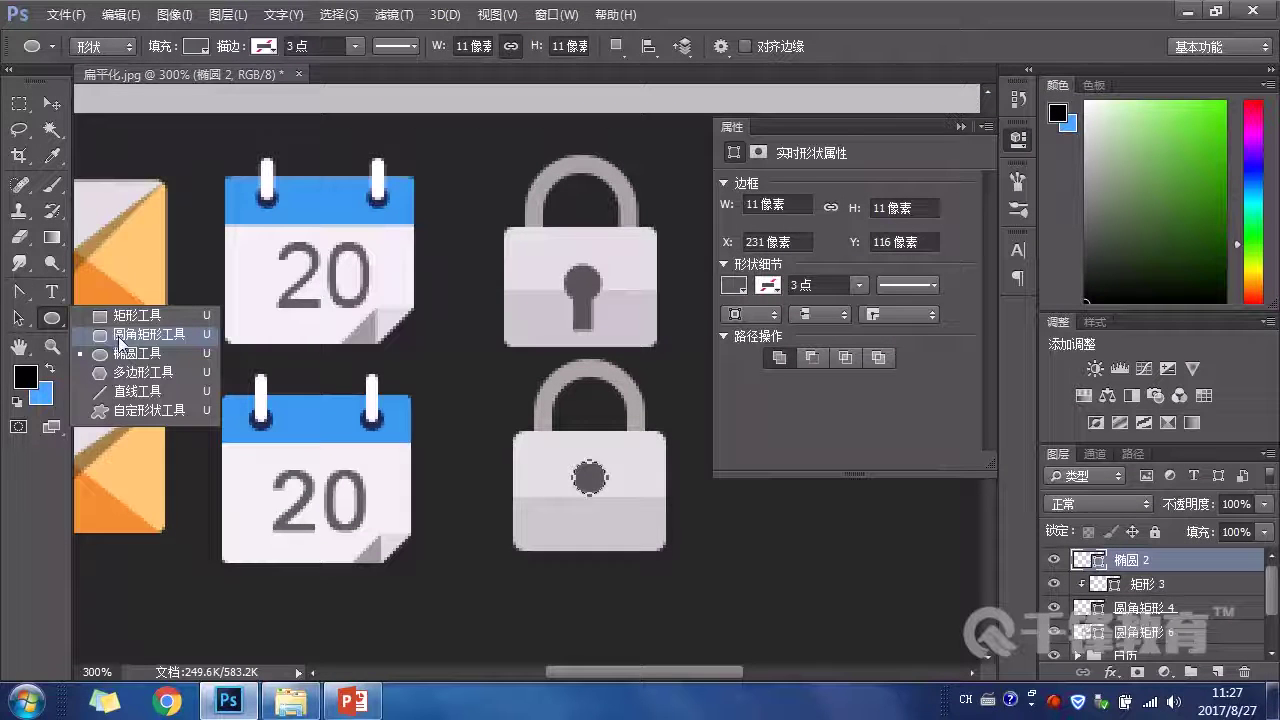
click(135, 315)
drag(579, 474, 597, 518)
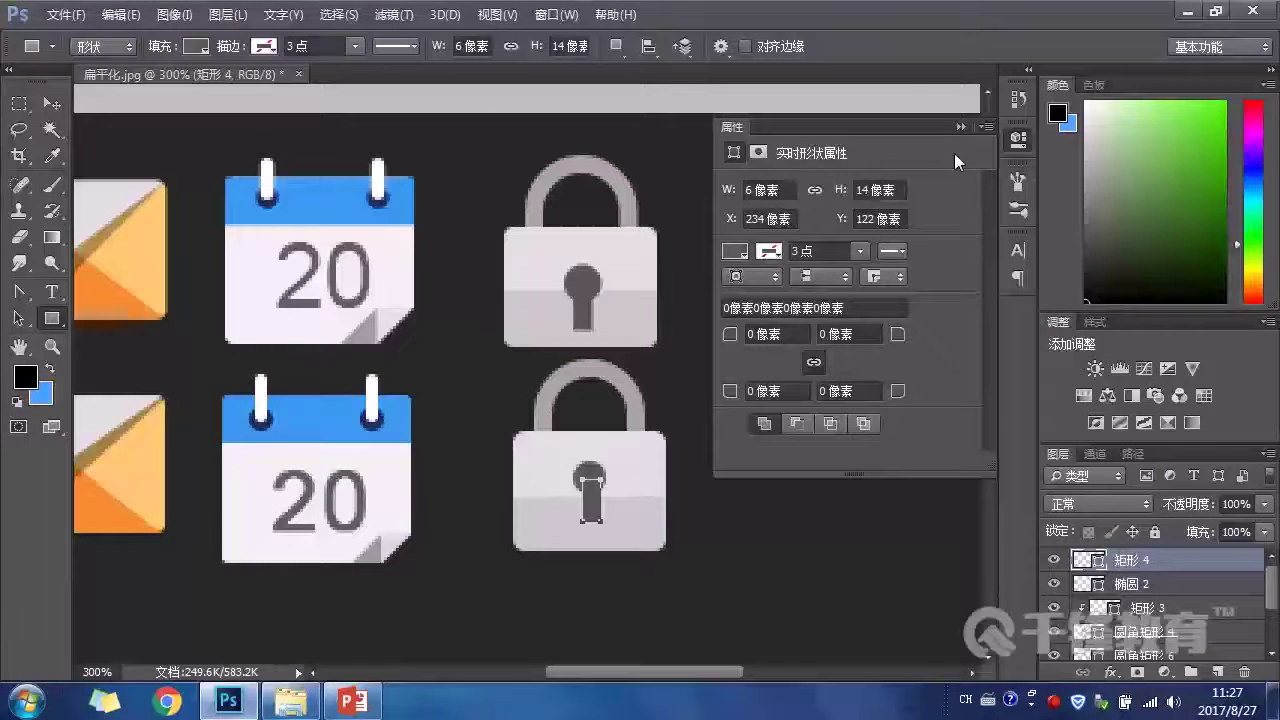
click(960, 127)
click(965, 300)
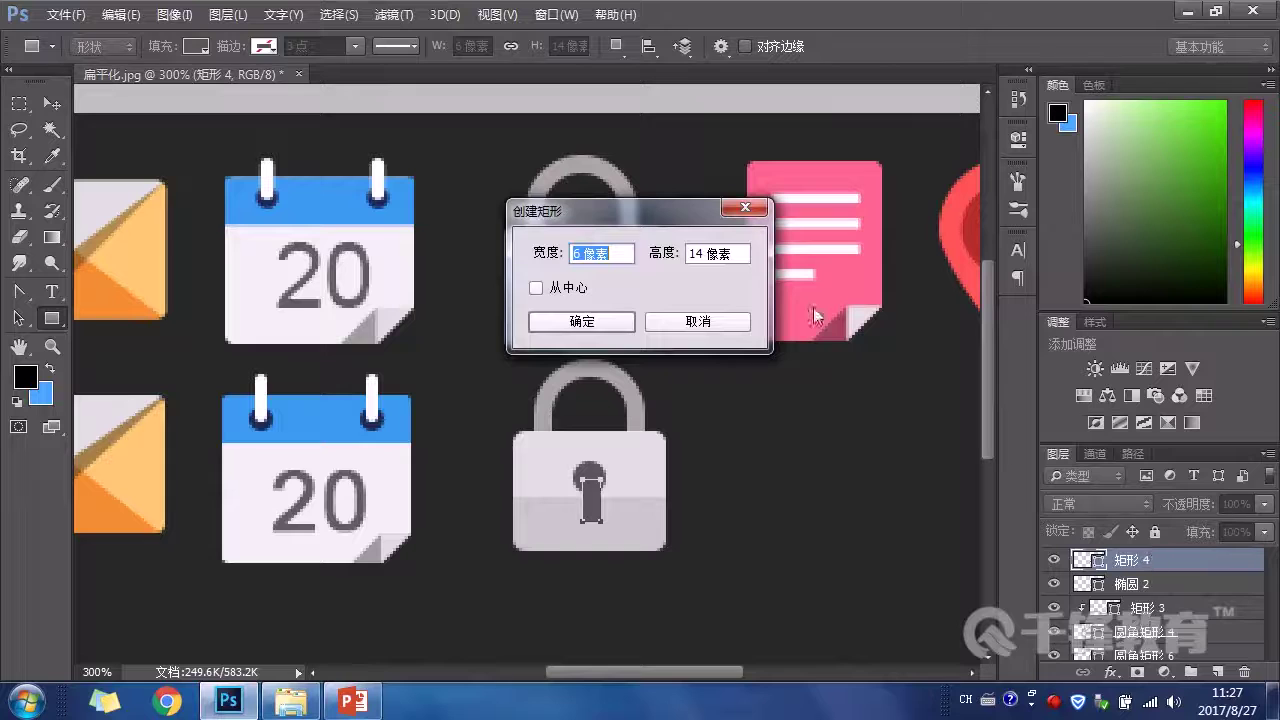
click(731, 321)
shift+click(1190, 588)
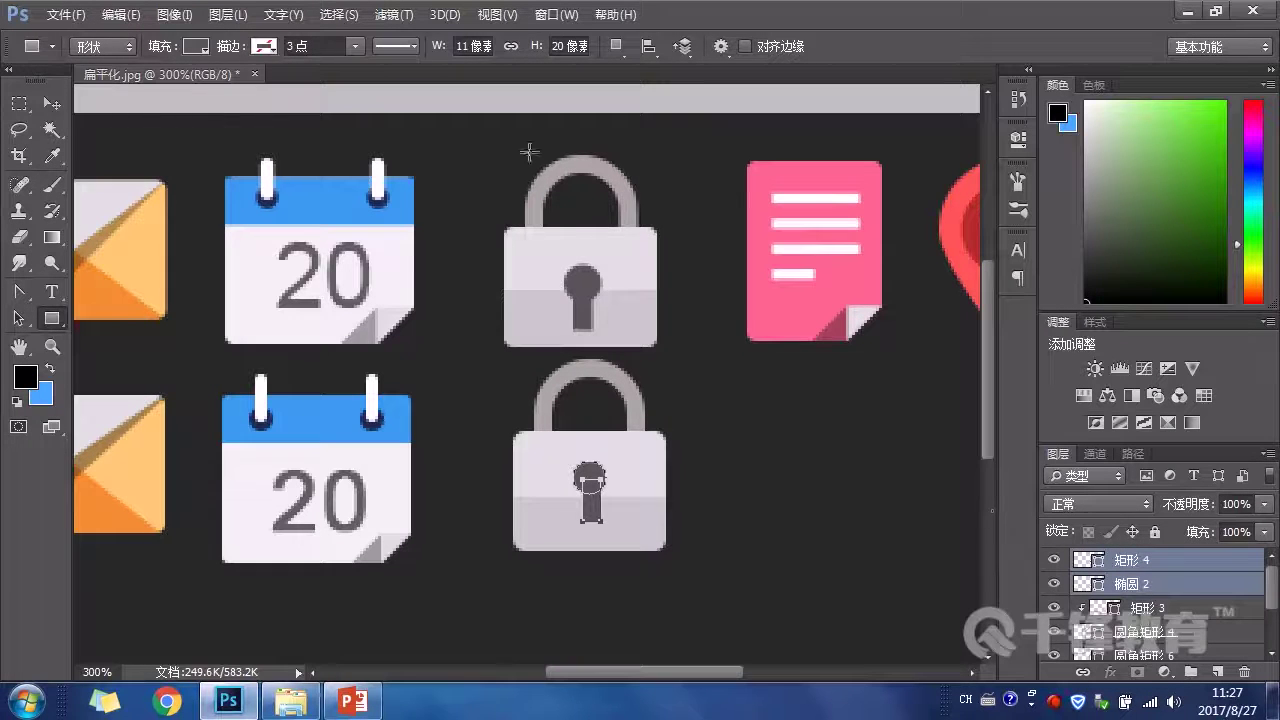
click(51, 104)
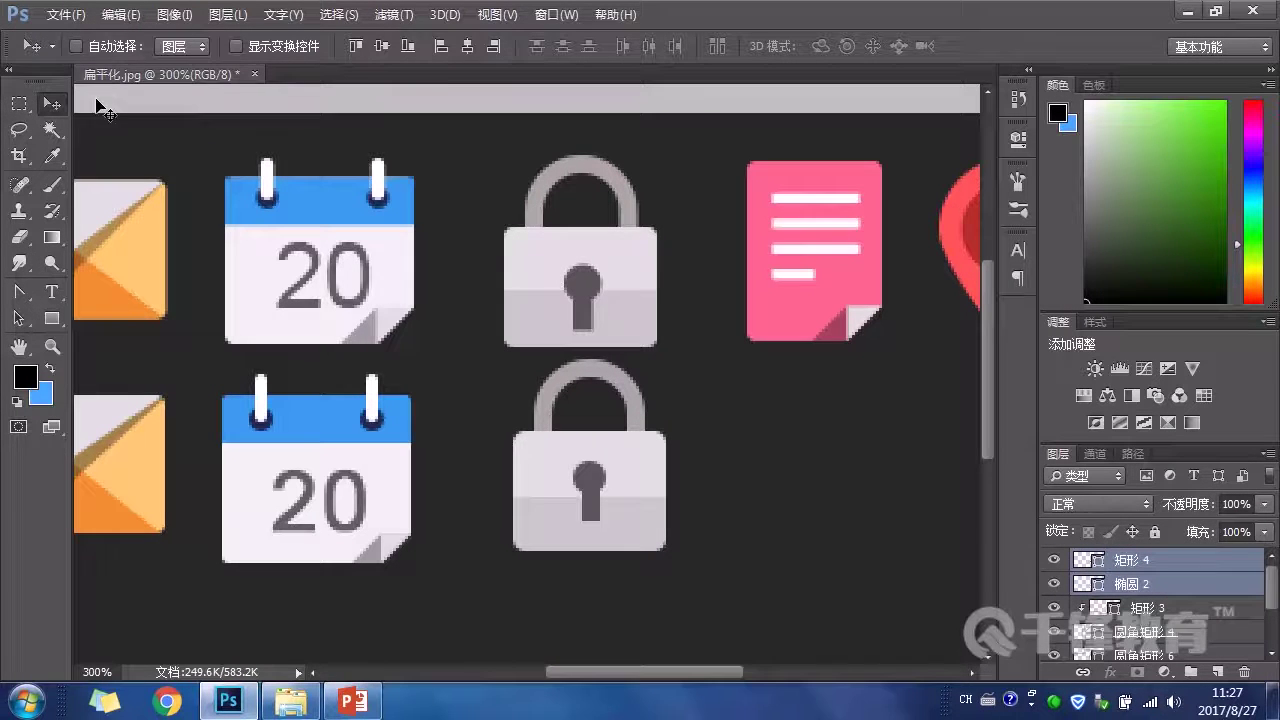
click(468, 47)
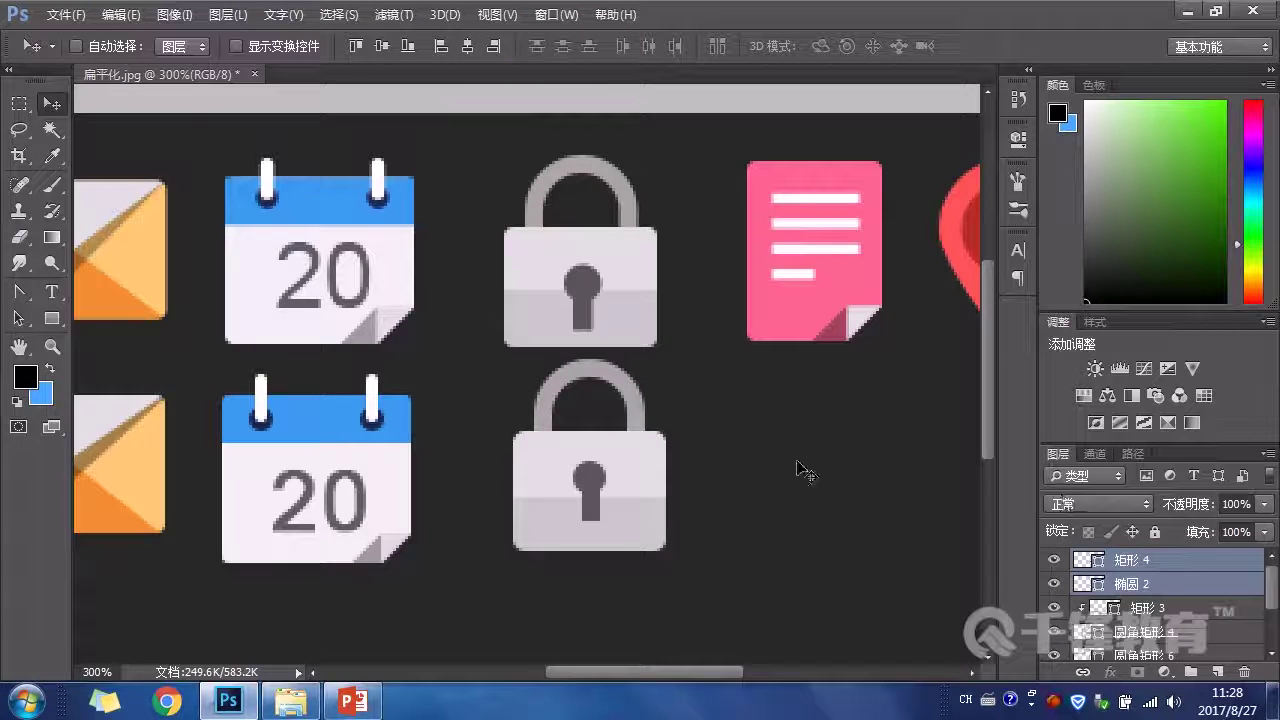
Step: Enlarge the keyhole circle to 12 × 12 pixels and shift it together with the stem slightly lower on the padlock body
click(1200, 568)
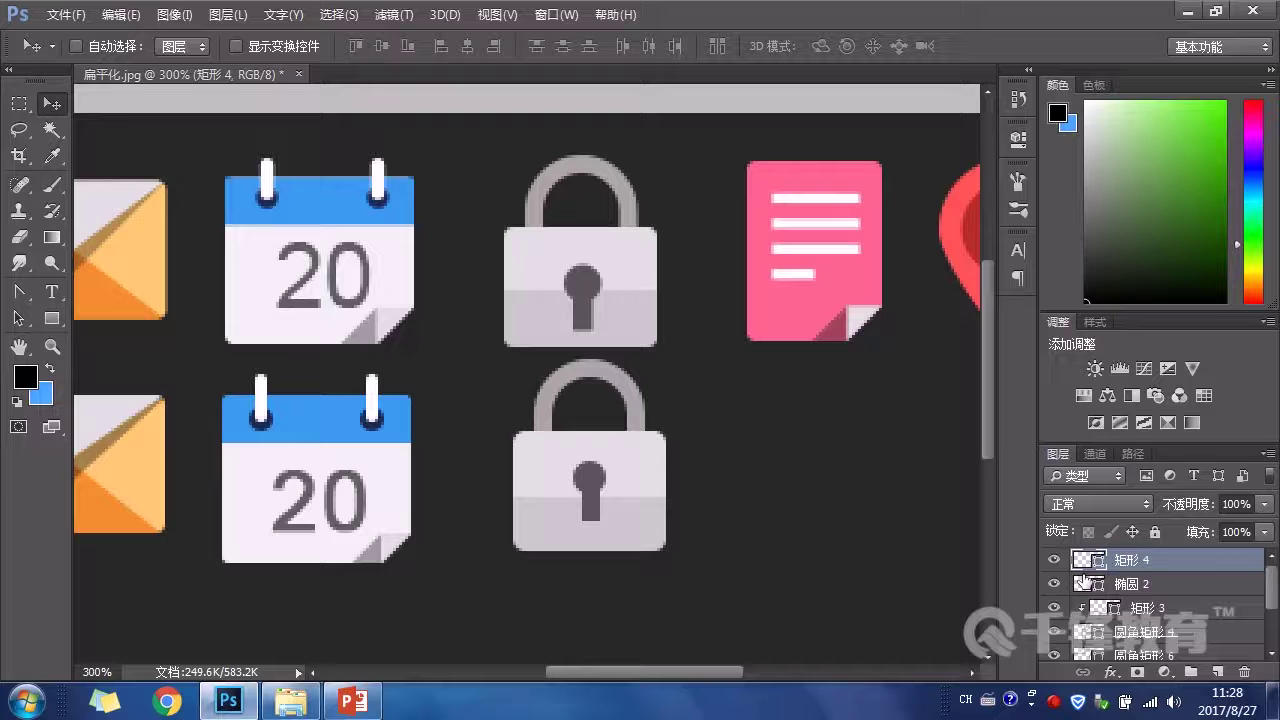
click(1058, 560)
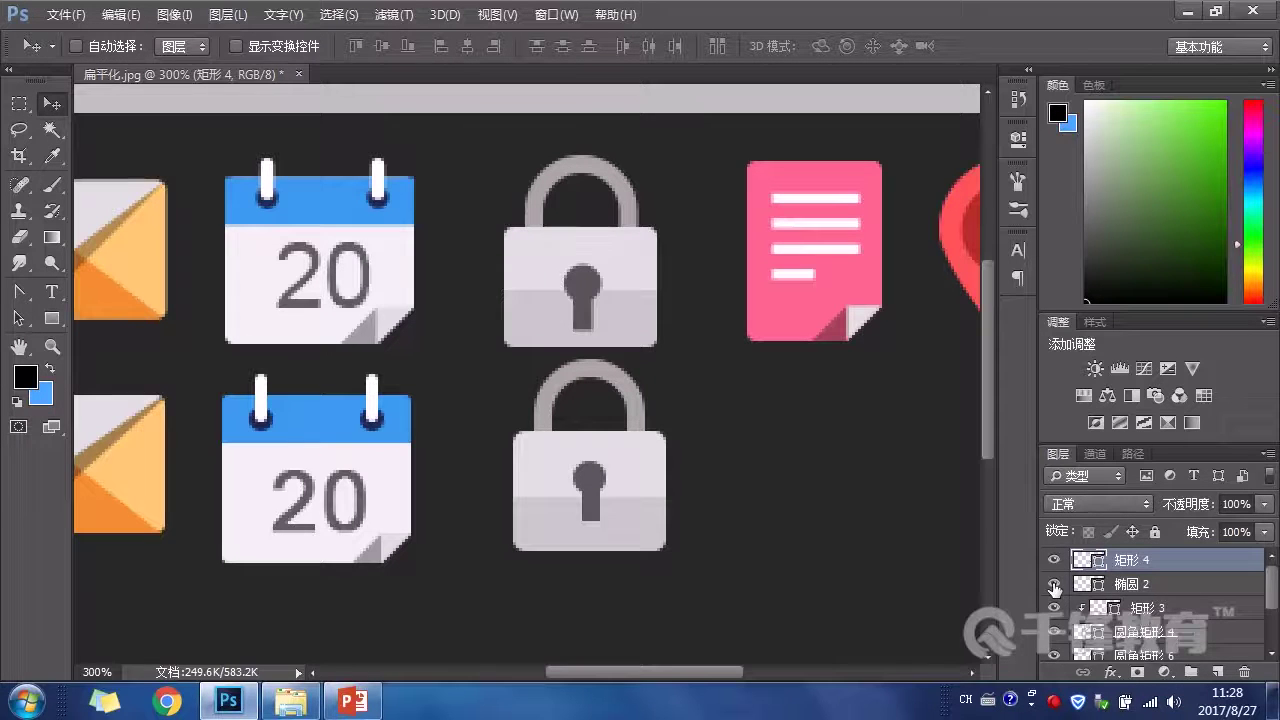
click(1144, 588)
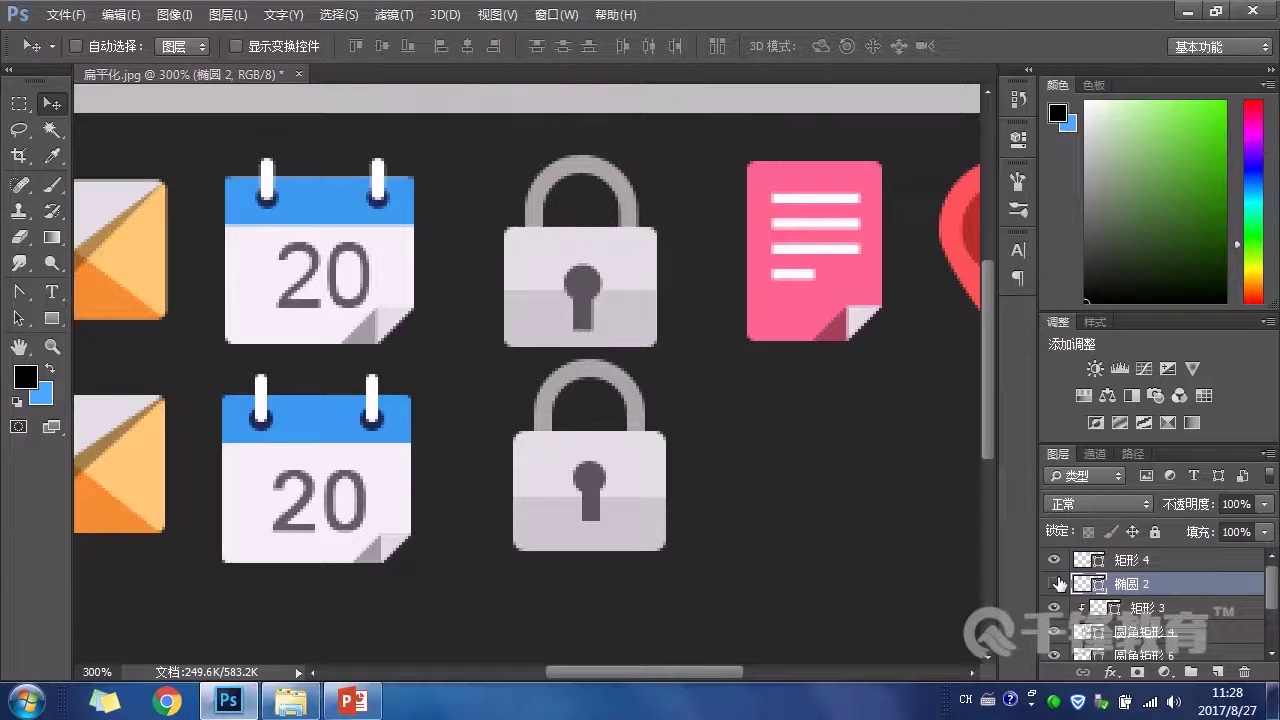
click(60, 319)
double_click(457, 46)
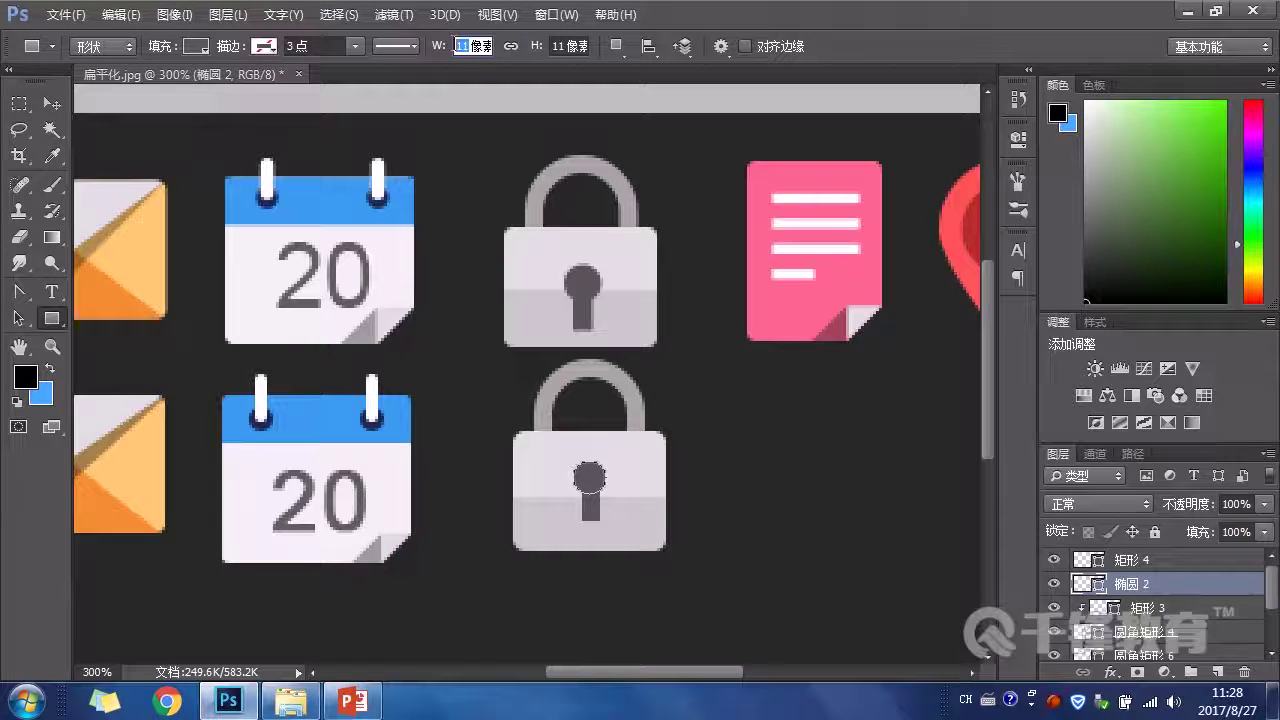
text(12)
key(Return)
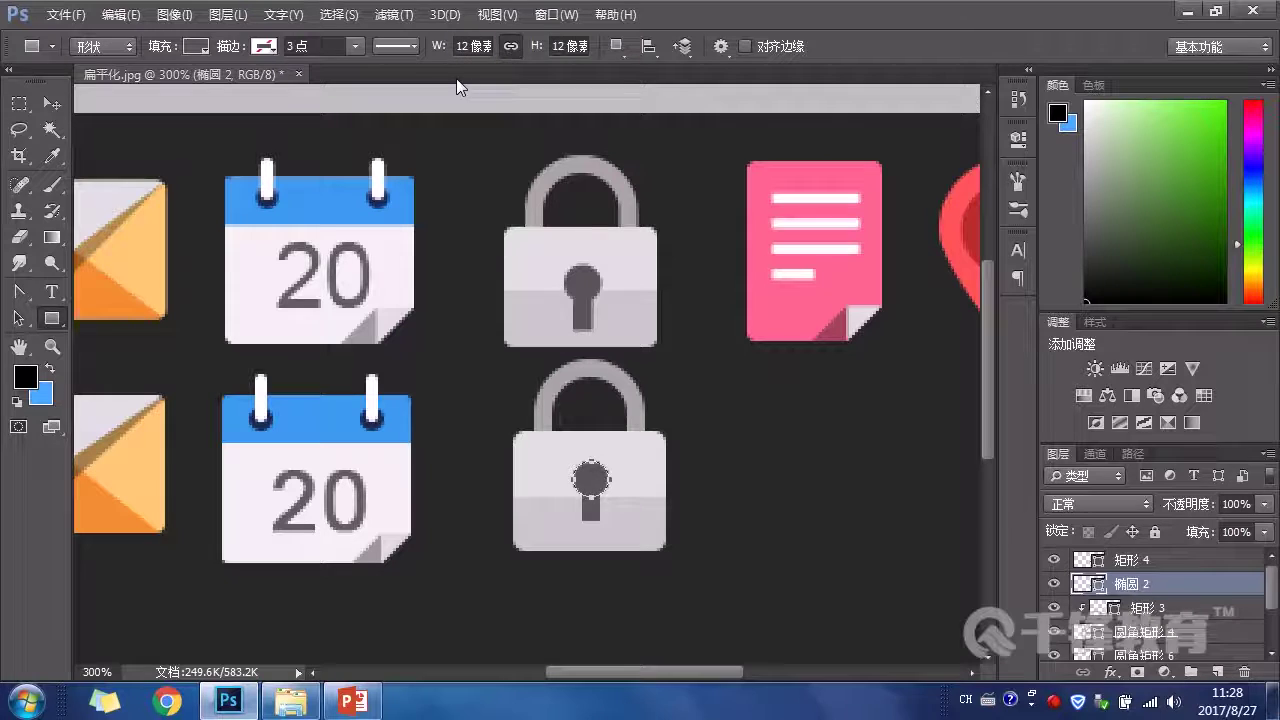
click(51, 103)
ctrl+click(1144, 564)
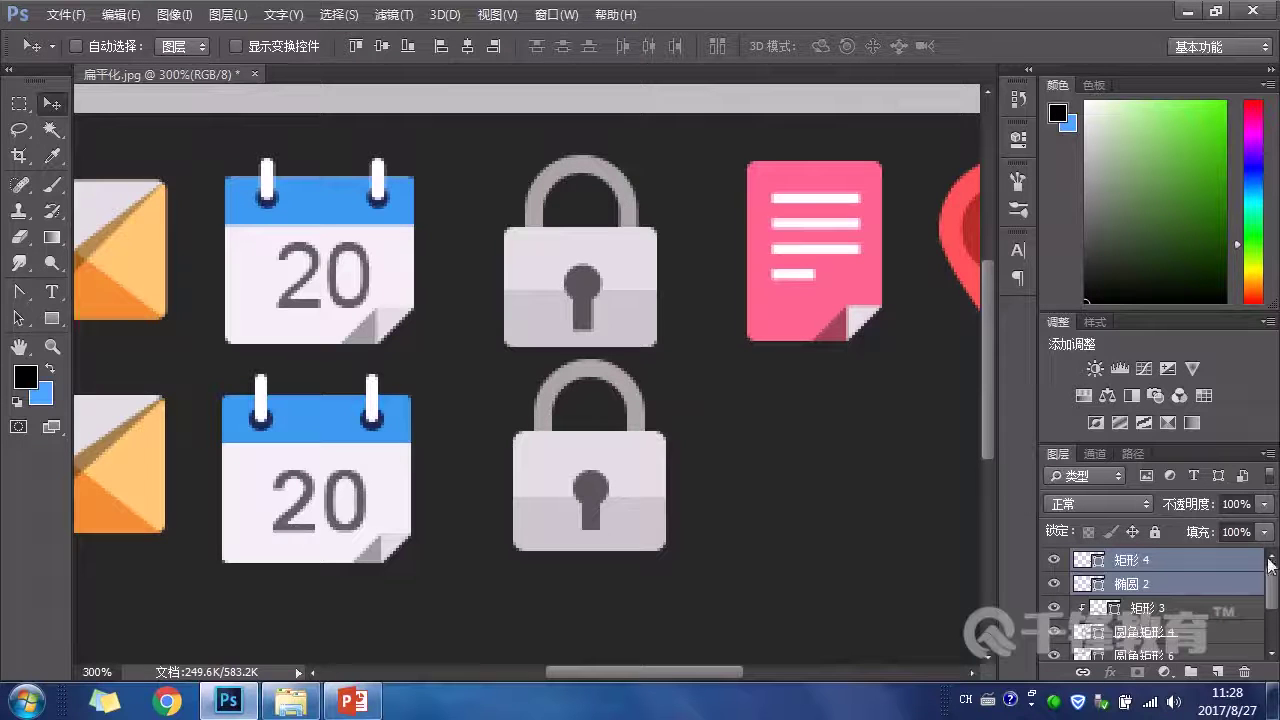
Step: Group all the new padlock's layers and name the group 锁
scroll(1215, 590, down, 2)
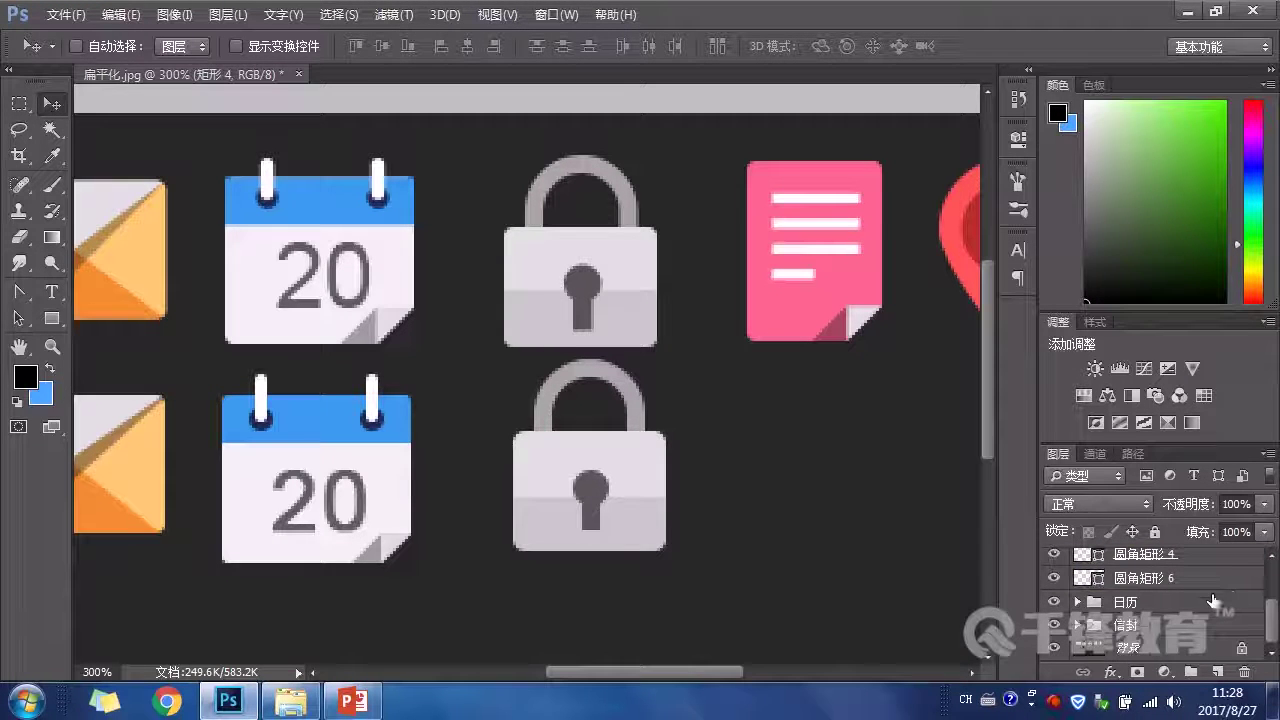
shift+click(1210, 580)
click(1188, 678)
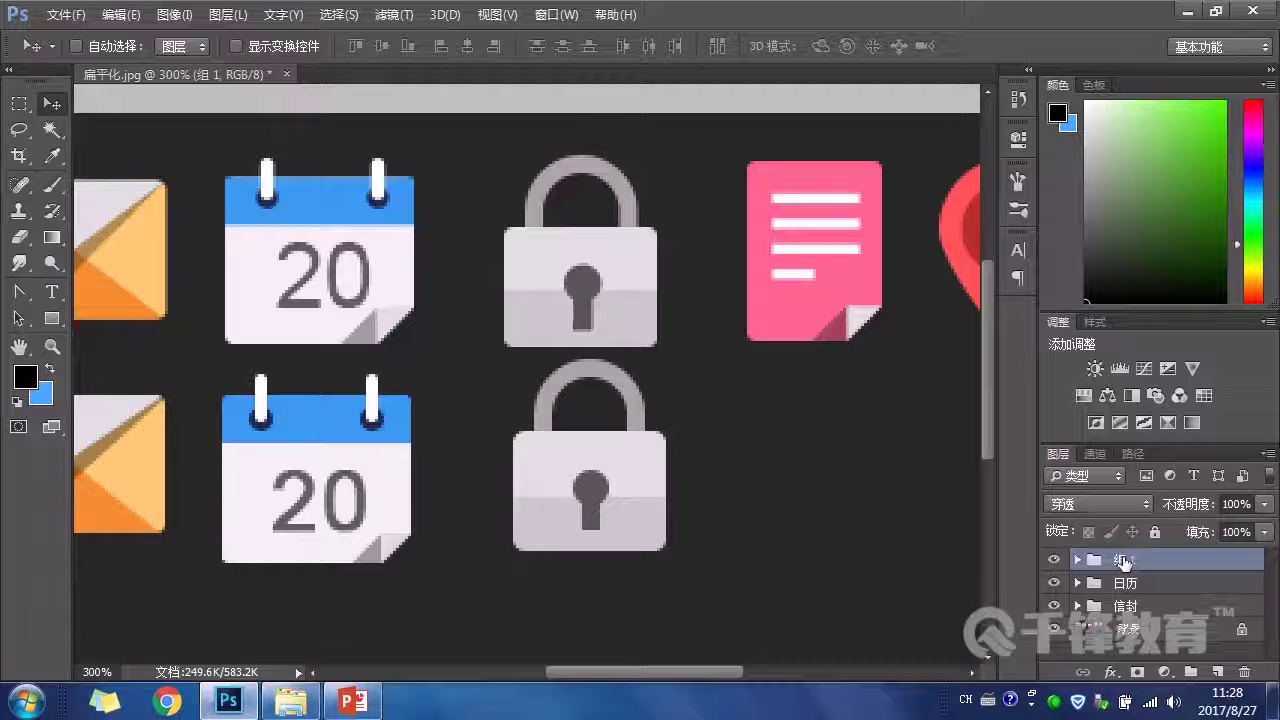
double_click(1123, 560)
text(suo)
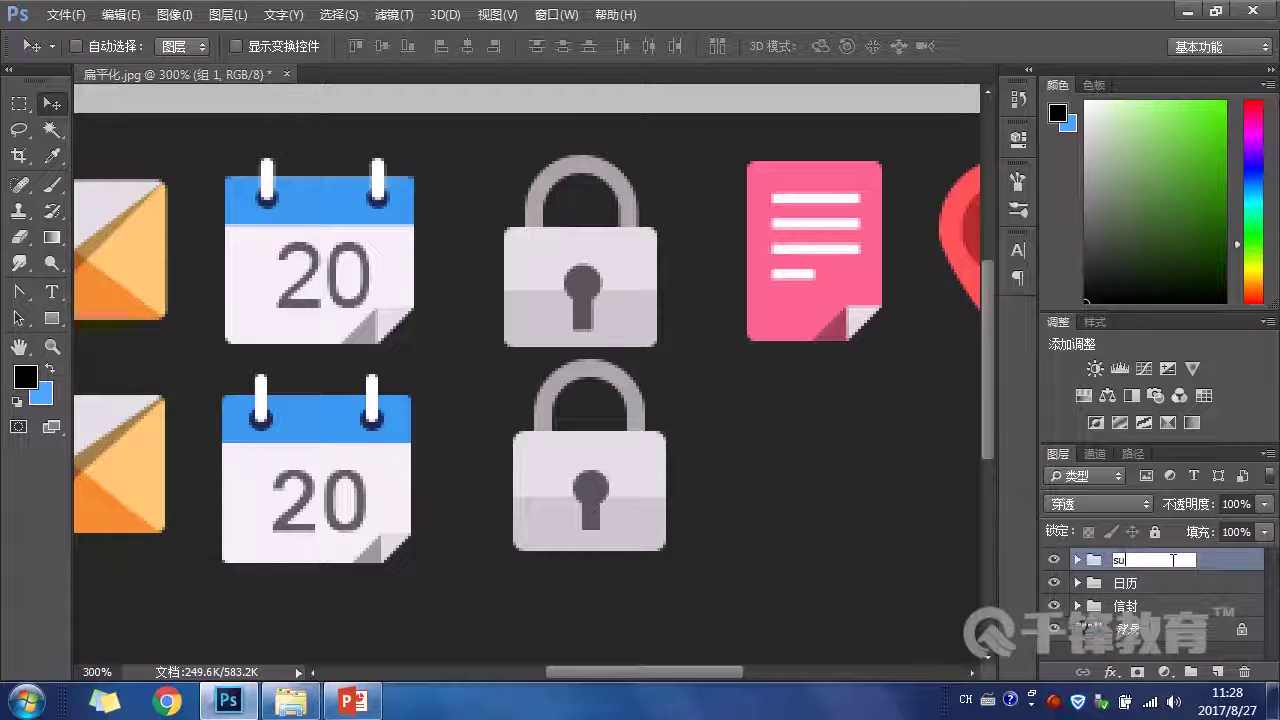
key(BackSpace)
key(BackSpace)
key(ctrl+shift)
text(suo)
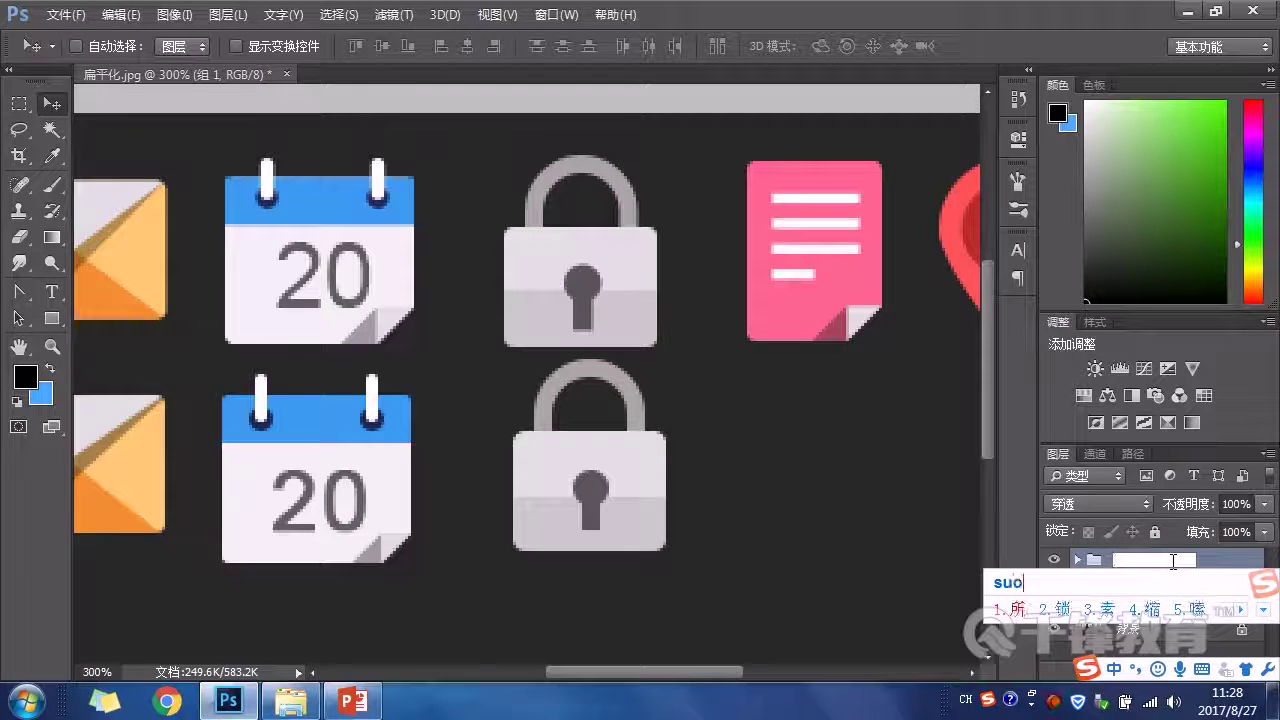
text(2)
key(Return)
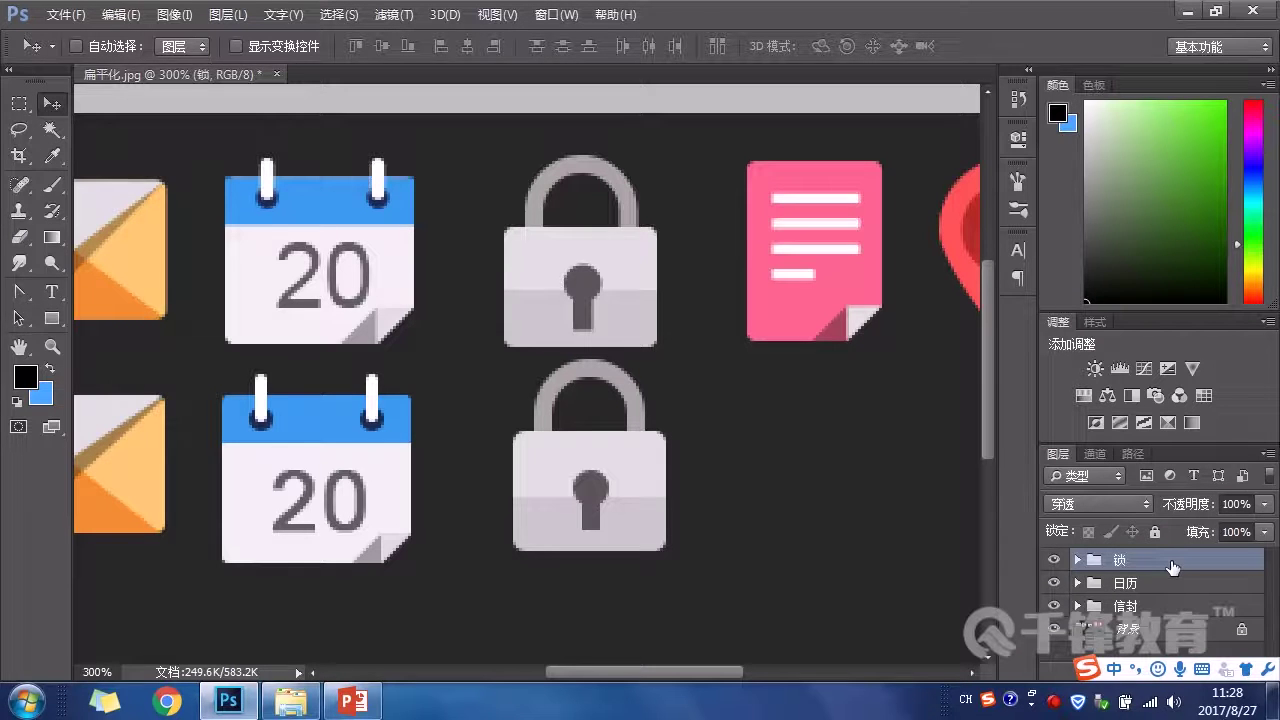
key(ctrl+shift+s)
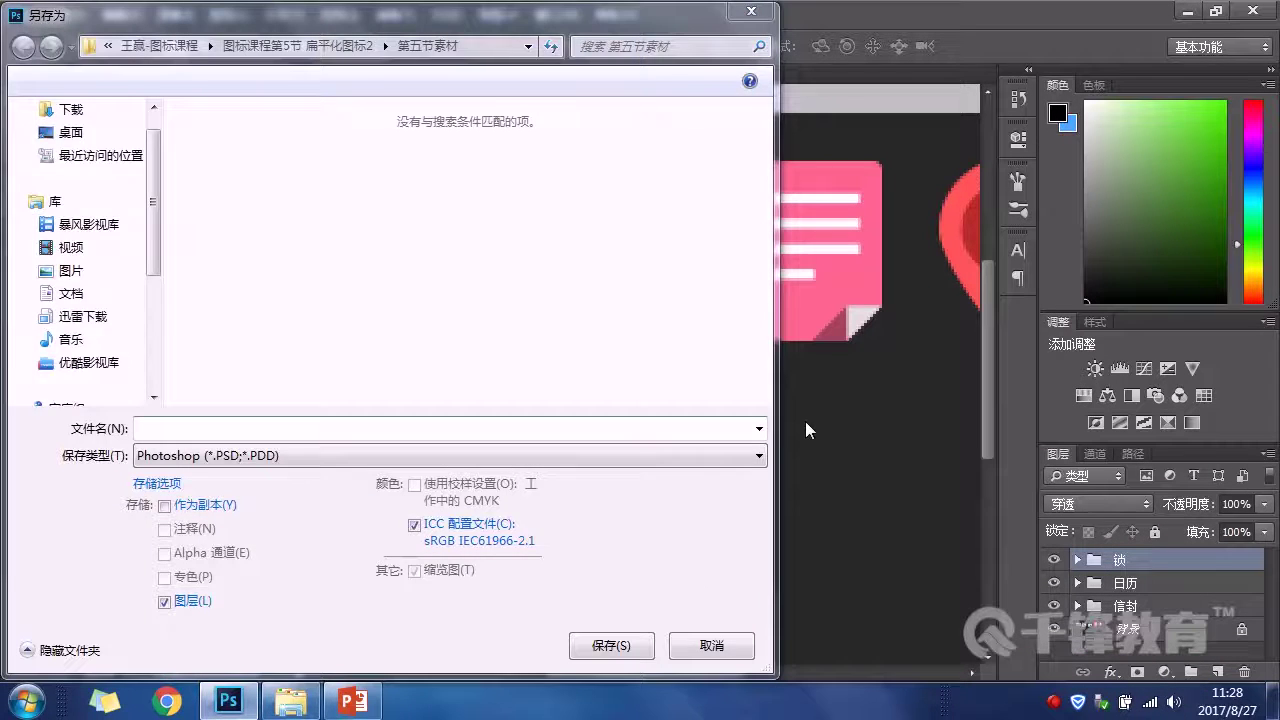
click(711, 645)
Step: Draw a 45 × 60 pixel rounded rectangle with a 4 pixel corner radius over the pink reference document
drag(829, 429, 663, 460)
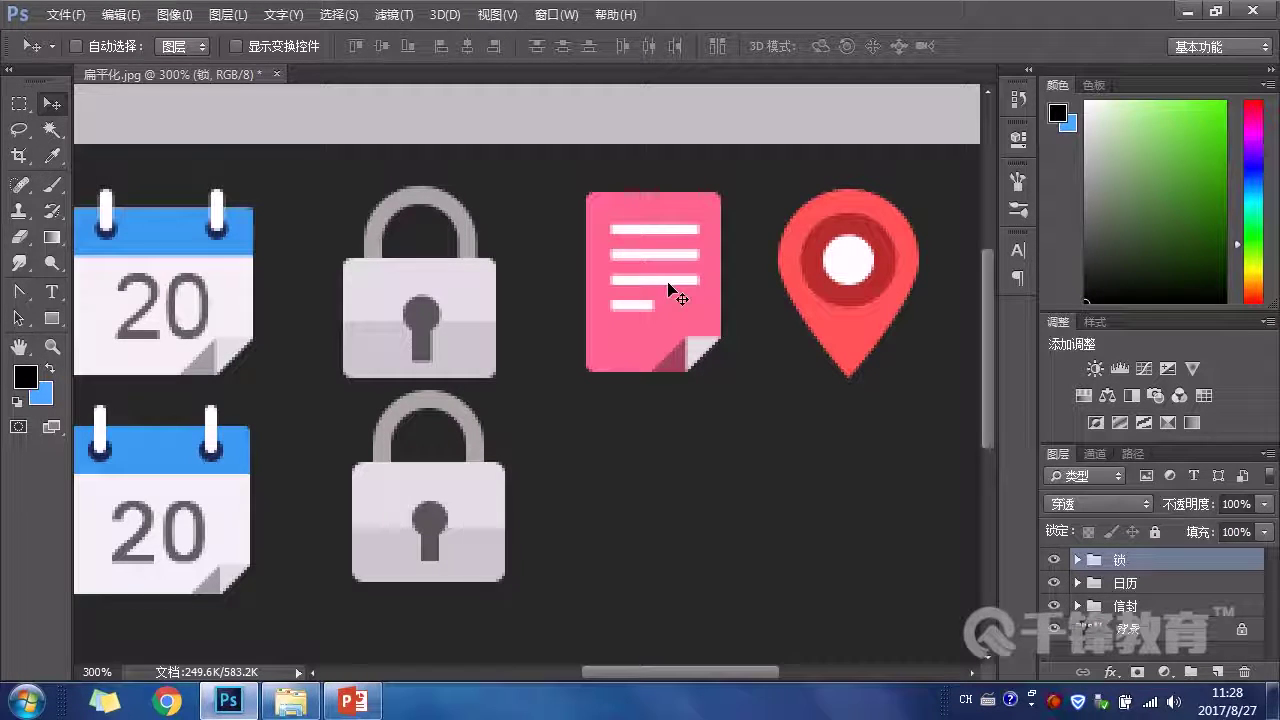
click(64, 319)
right_click(66, 321)
click(120, 333)
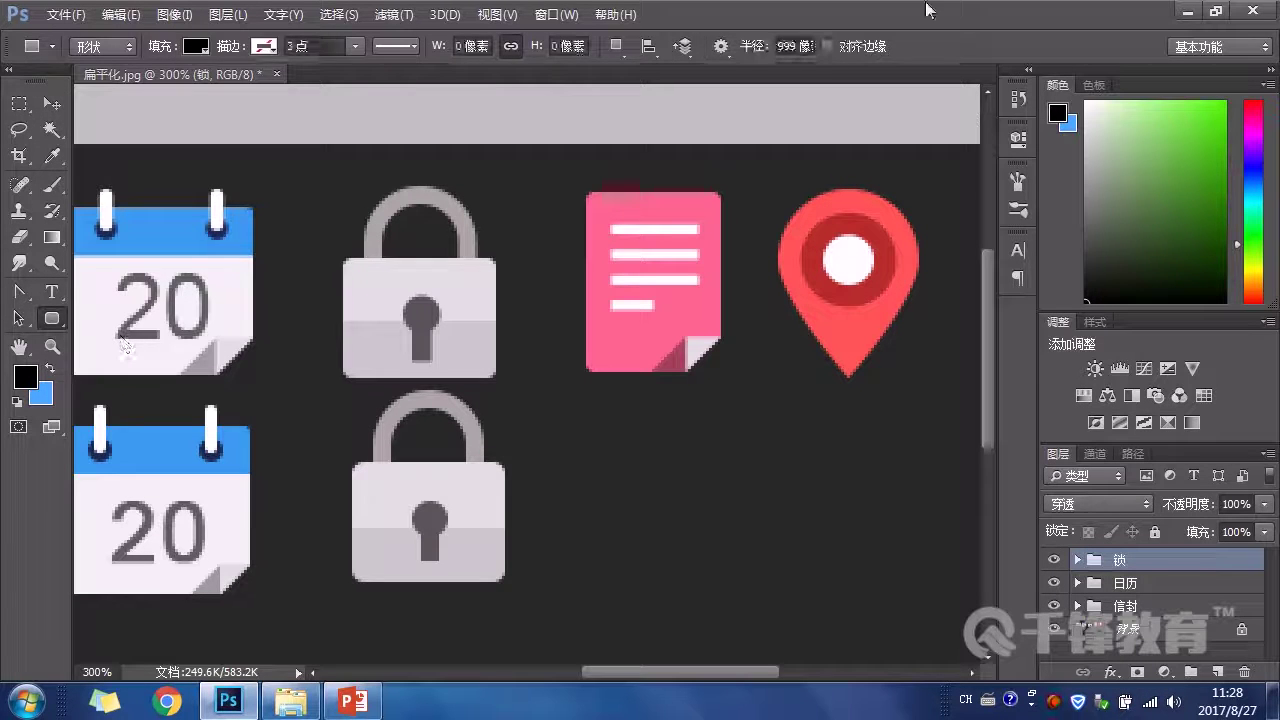
double_click(795, 46)
text(4像素)
key(Return)
drag(587, 190, 718, 371)
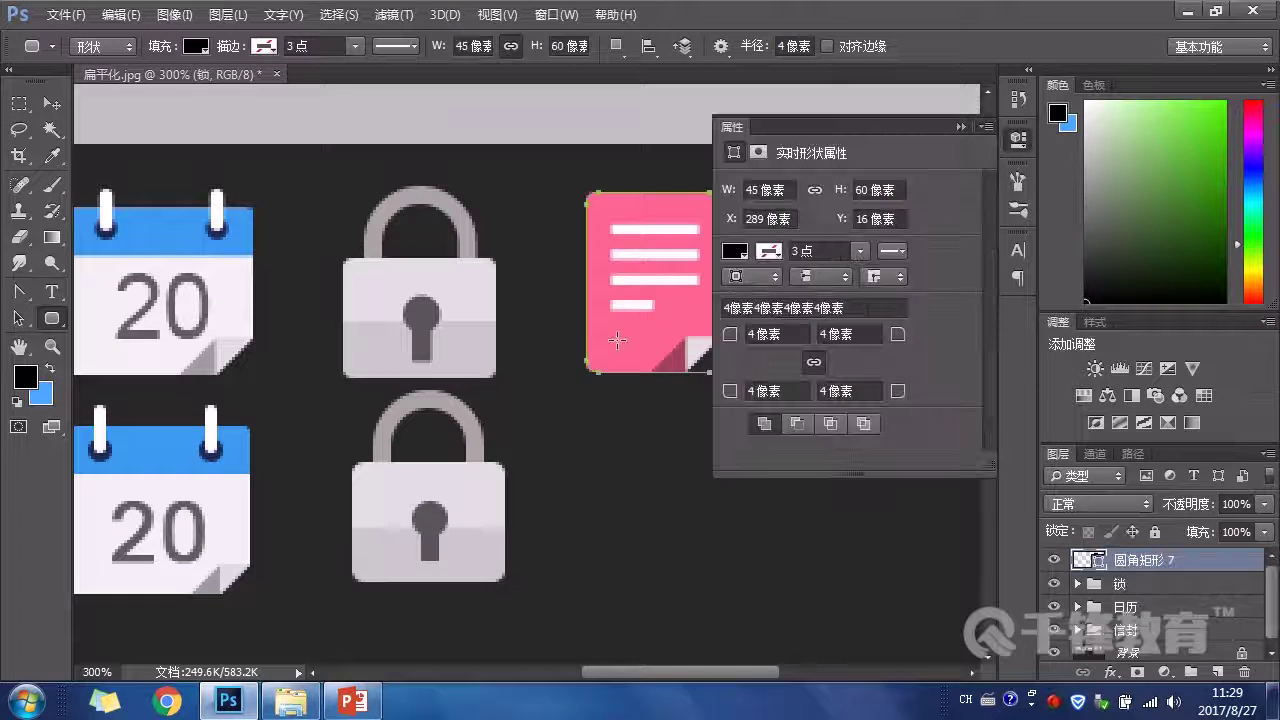
Step: Move the new rounded rectangle below the reference document and fill it with the sampled pink fb668c
key(v)
drag(645, 297, 645, 501)
click(960, 127)
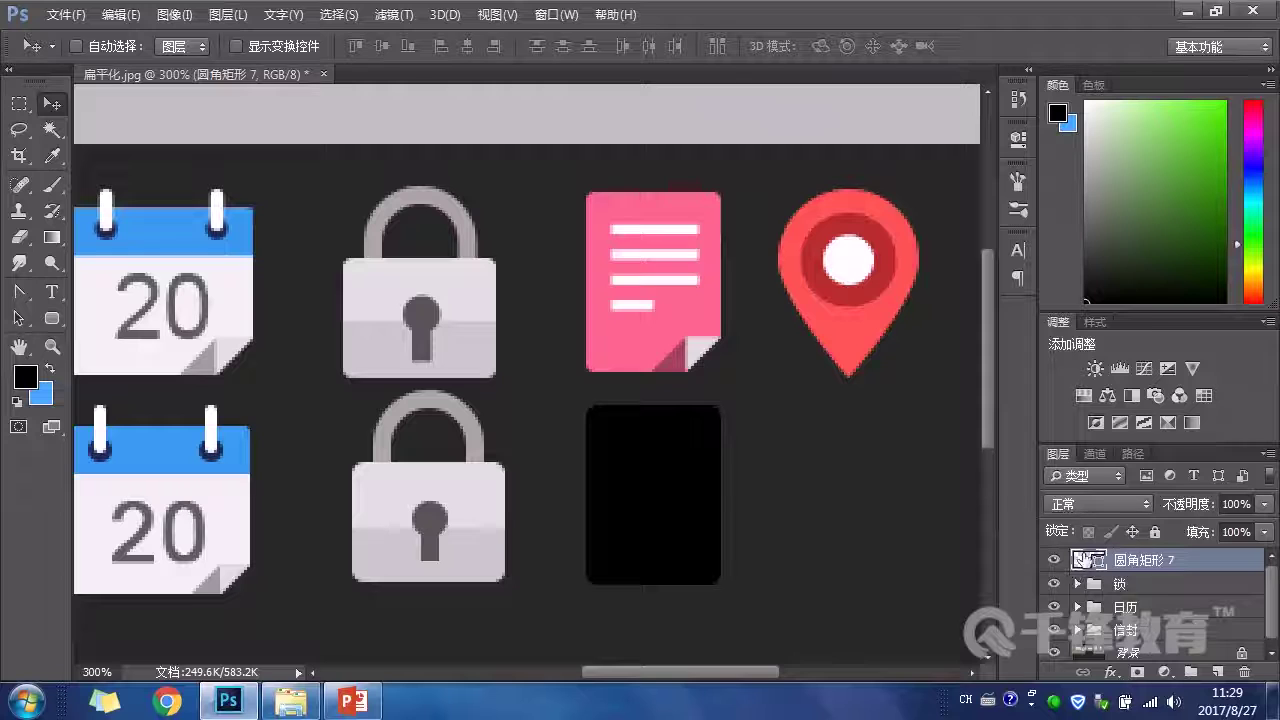
double_click(1086, 560)
click(605, 320)
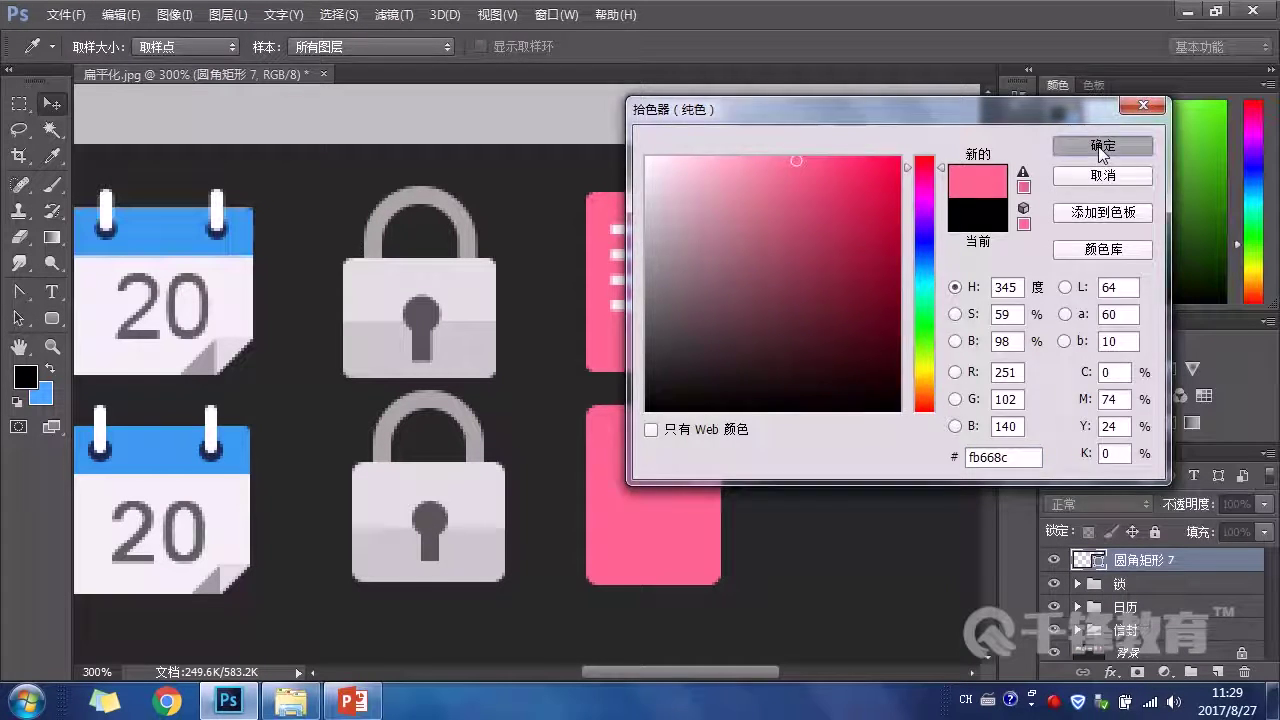
click(1101, 147)
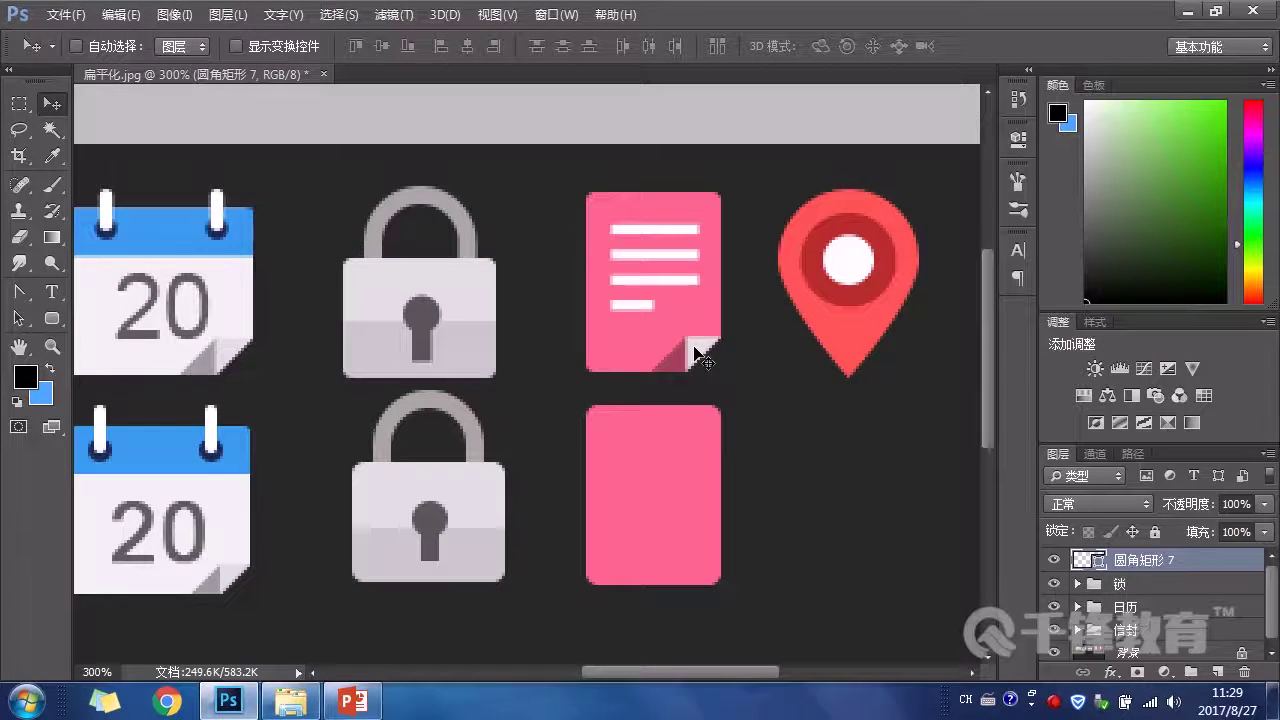
drag(686, 449, 652, 395)
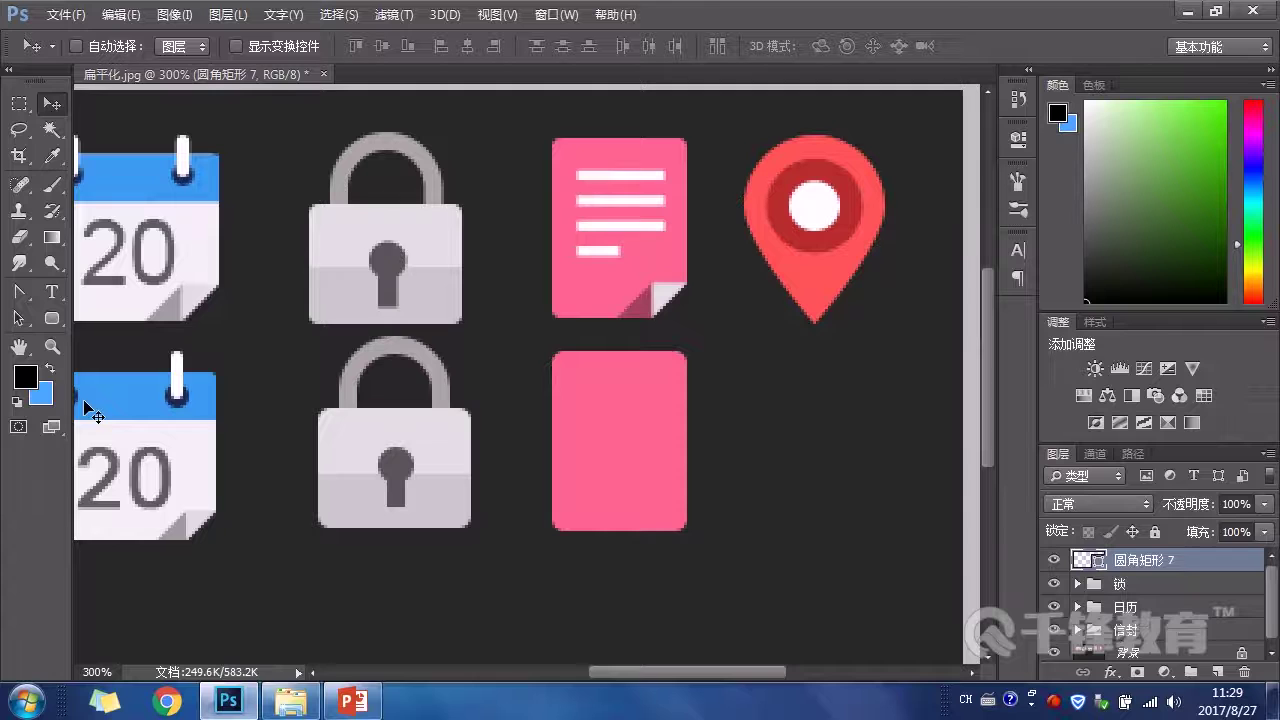
click(52, 318)
right_click(52, 318)
click(110, 314)
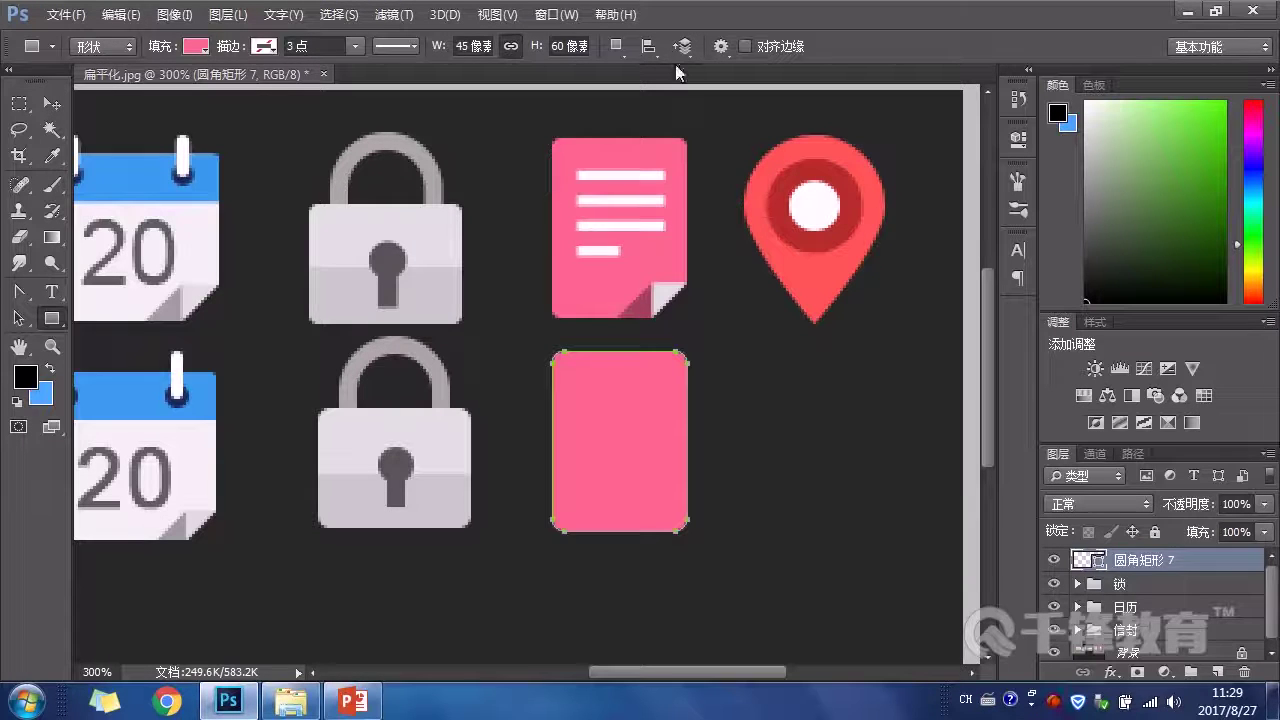
click(626, 45)
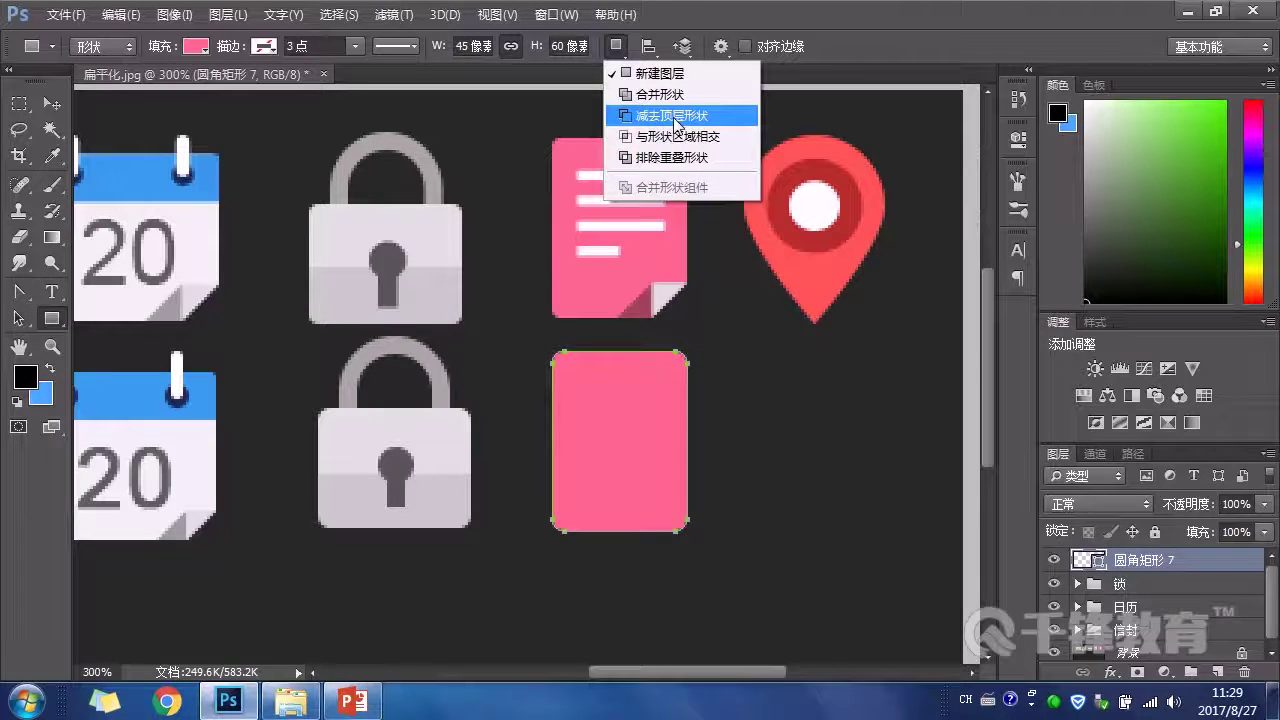
click(671, 114)
key(ctrl+z)
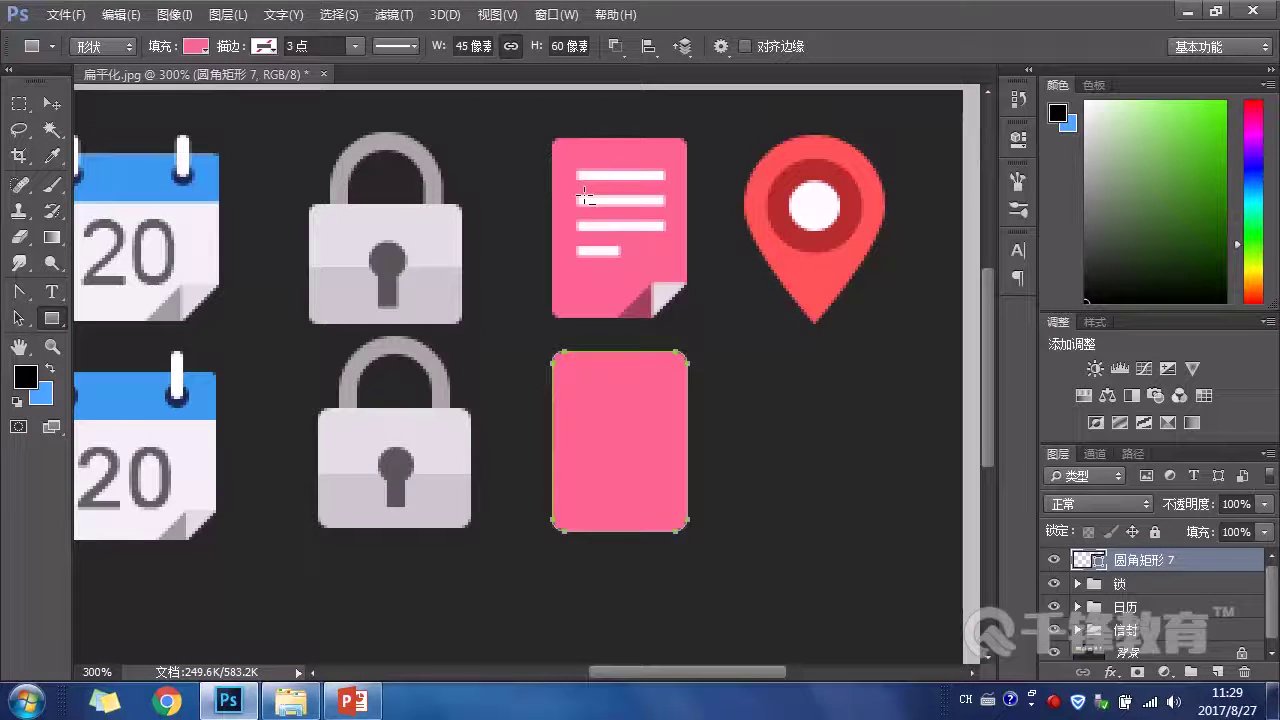
click(62, 102)
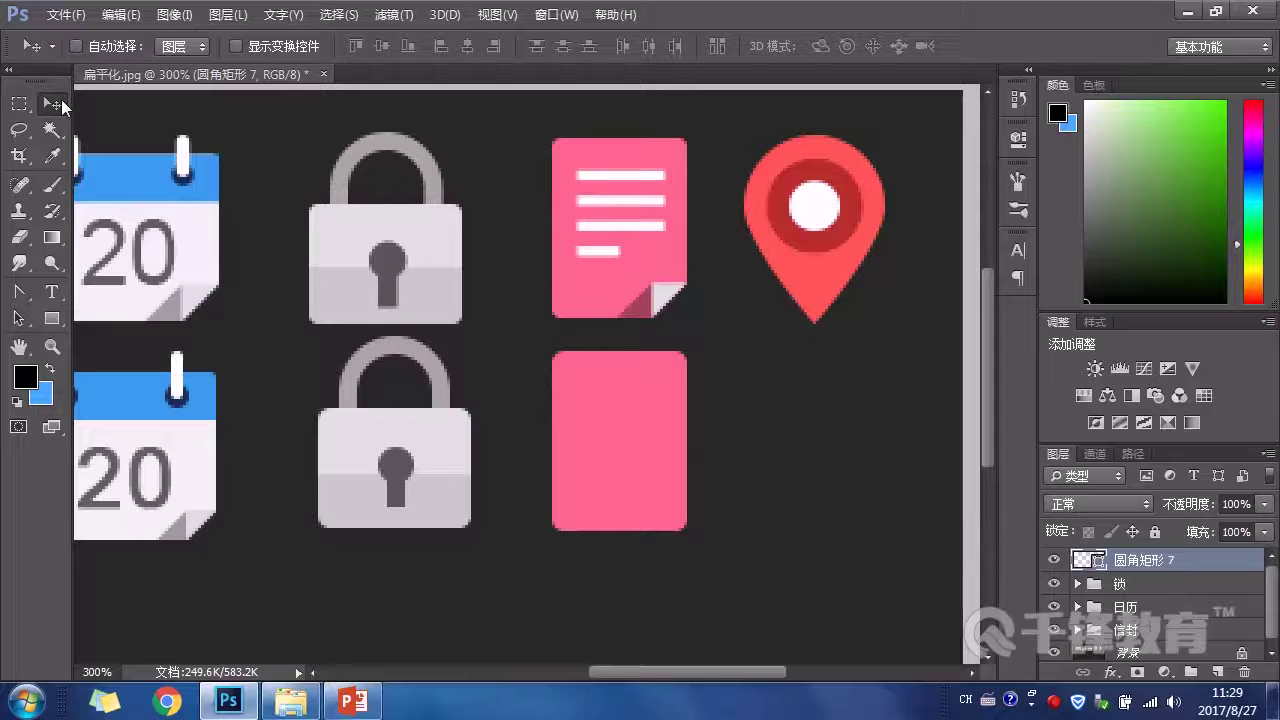
click(51, 318)
click(617, 46)
click(684, 116)
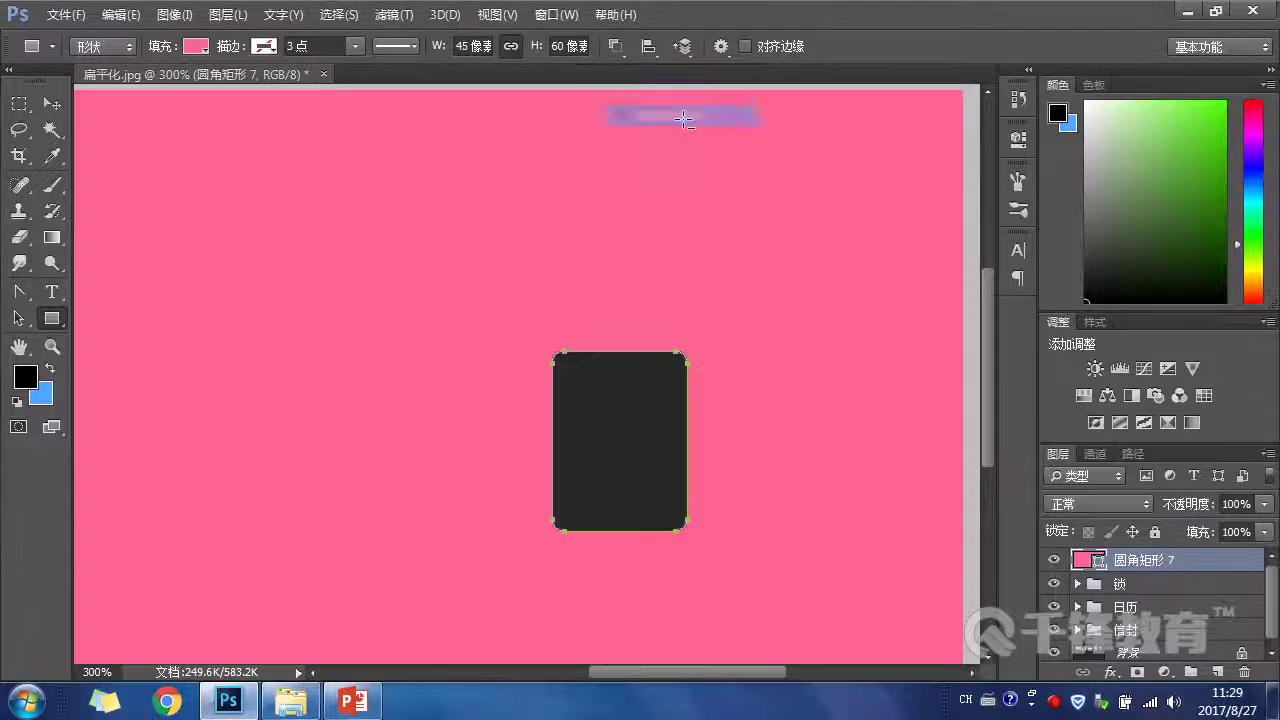
key(ctrl+z)
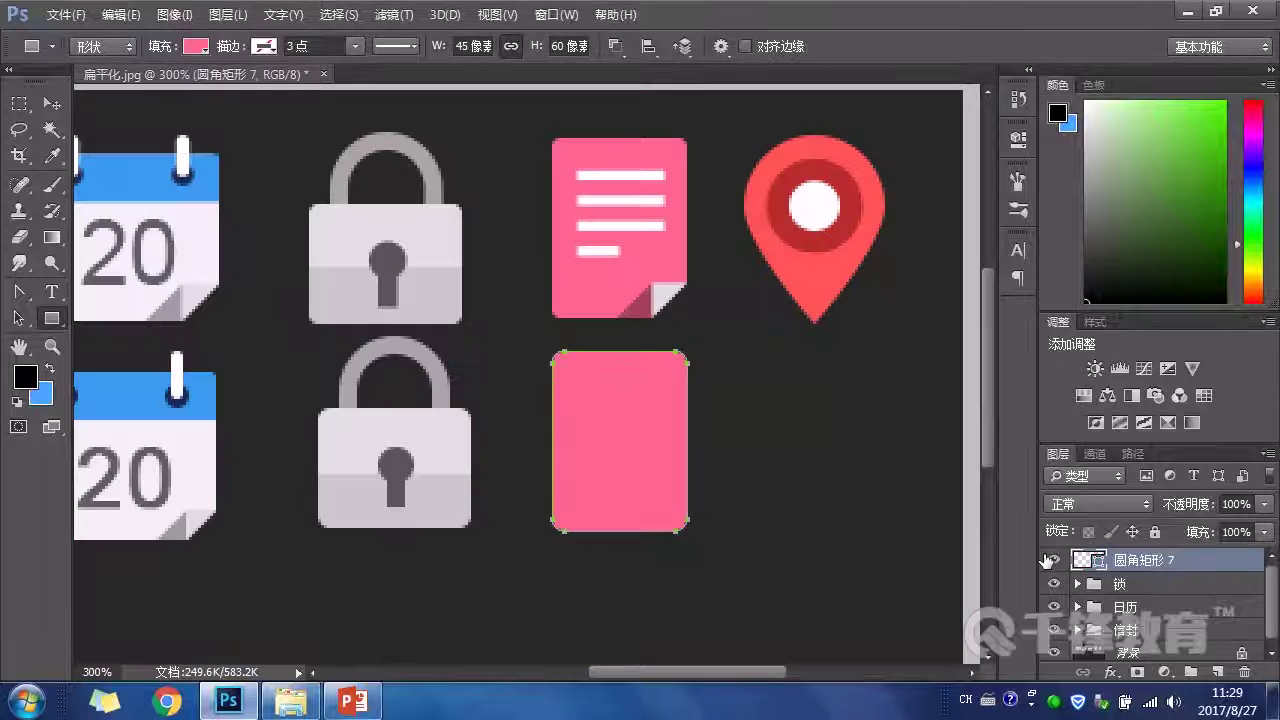
Step: Add an empty layer, switch shape drawing to subtract, and cut a 35 × 35 pixel square out of the pink document's lower-right corner
click(1217, 671)
click(647, 47)
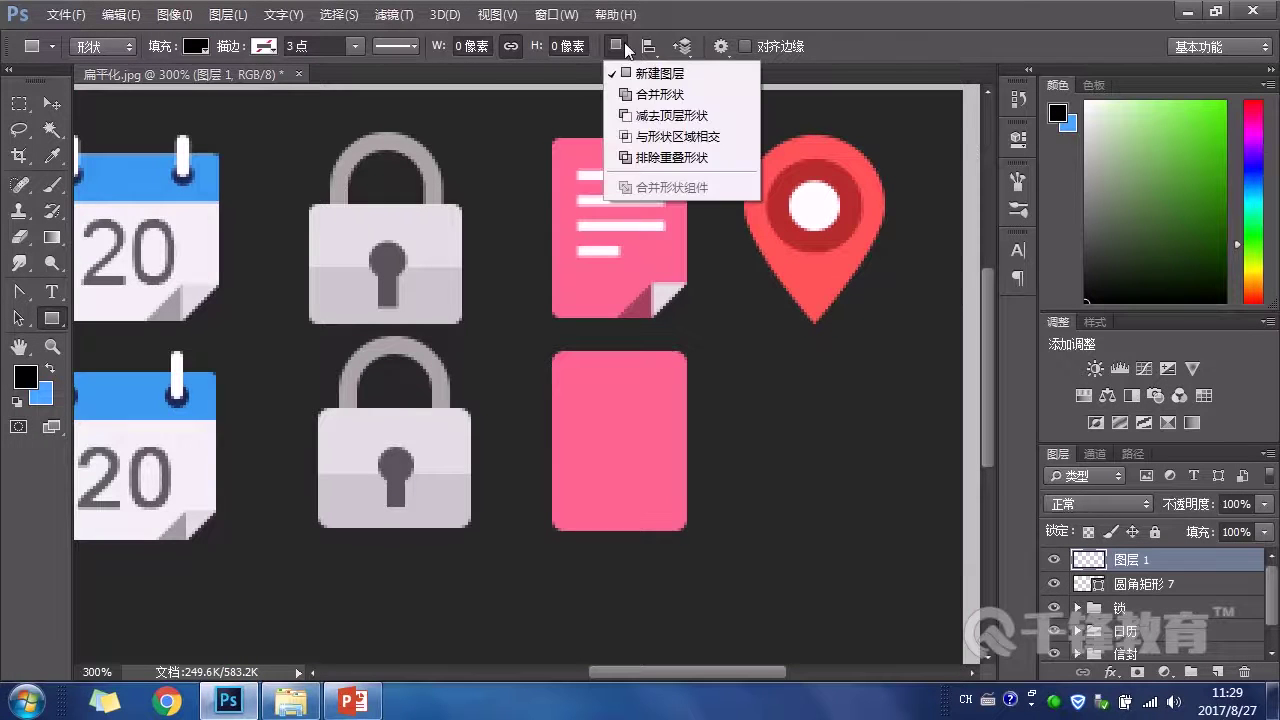
click(684, 116)
click(1180, 583)
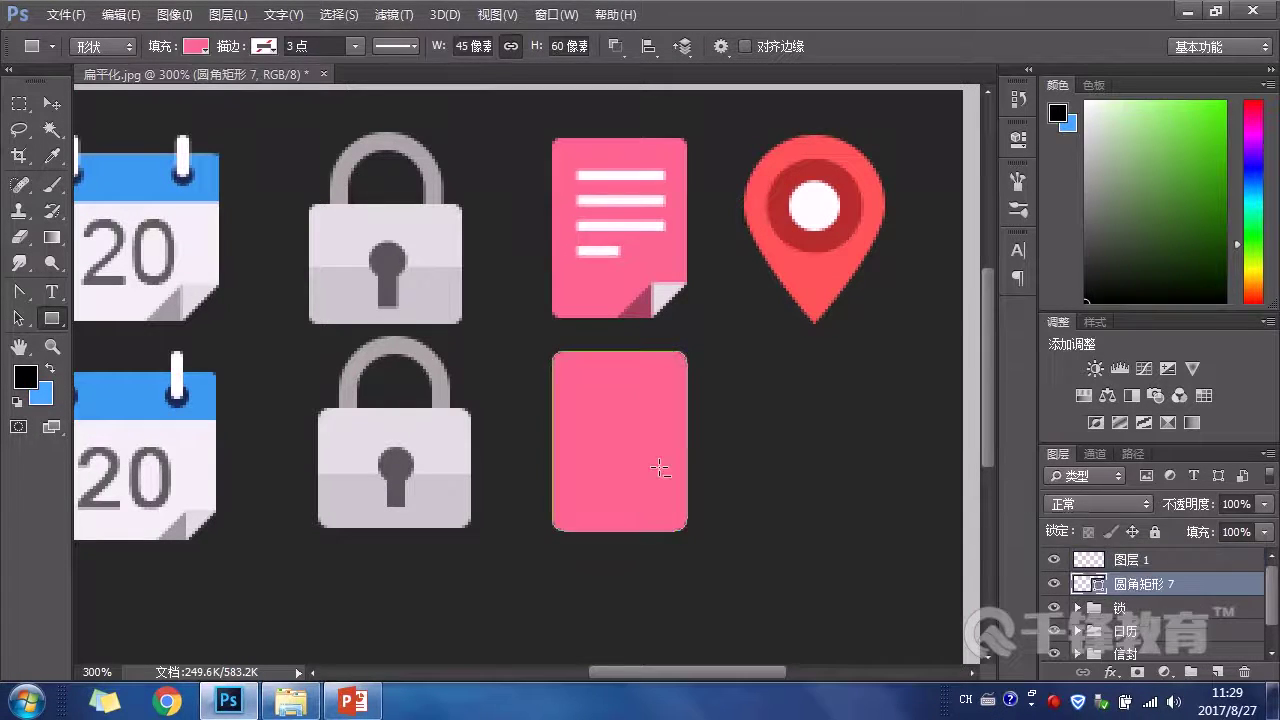
drag(662, 486, 774, 597)
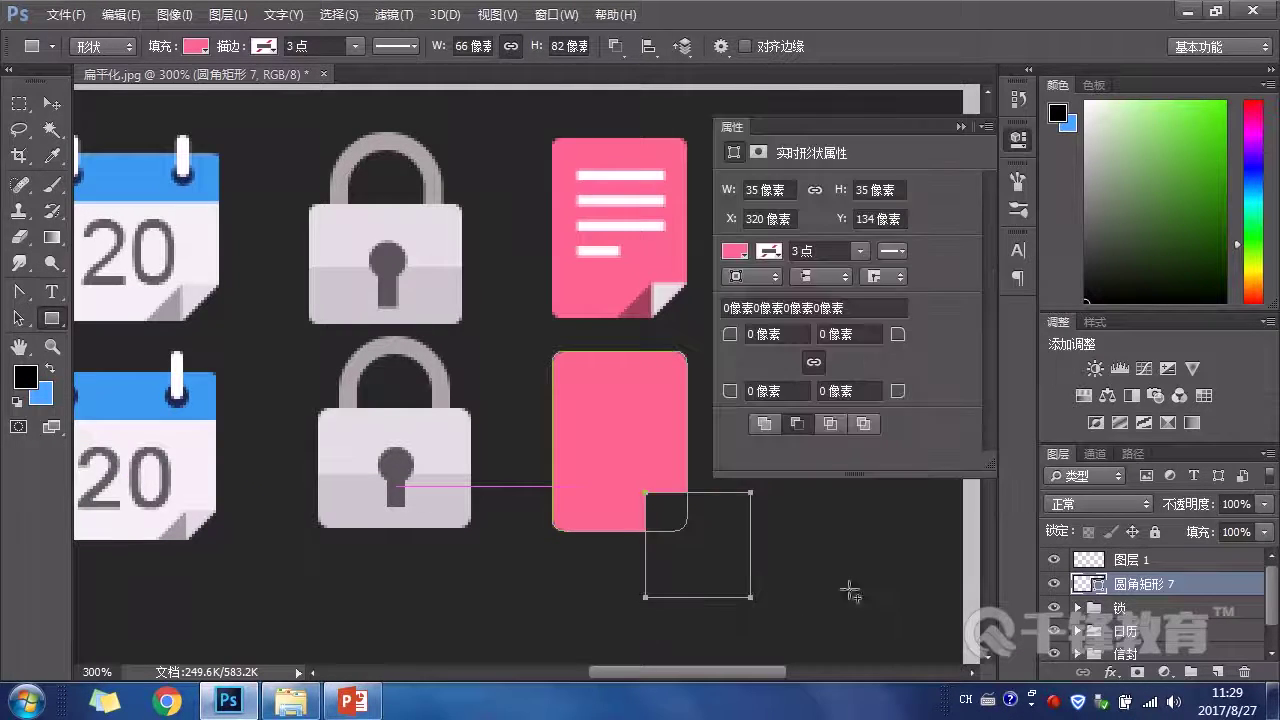
click(959, 127)
Step: Rotate the subtracted square 45° and shift it outward so it trims only a small diagonal off the document's corner, then merge the components
click(24, 316)
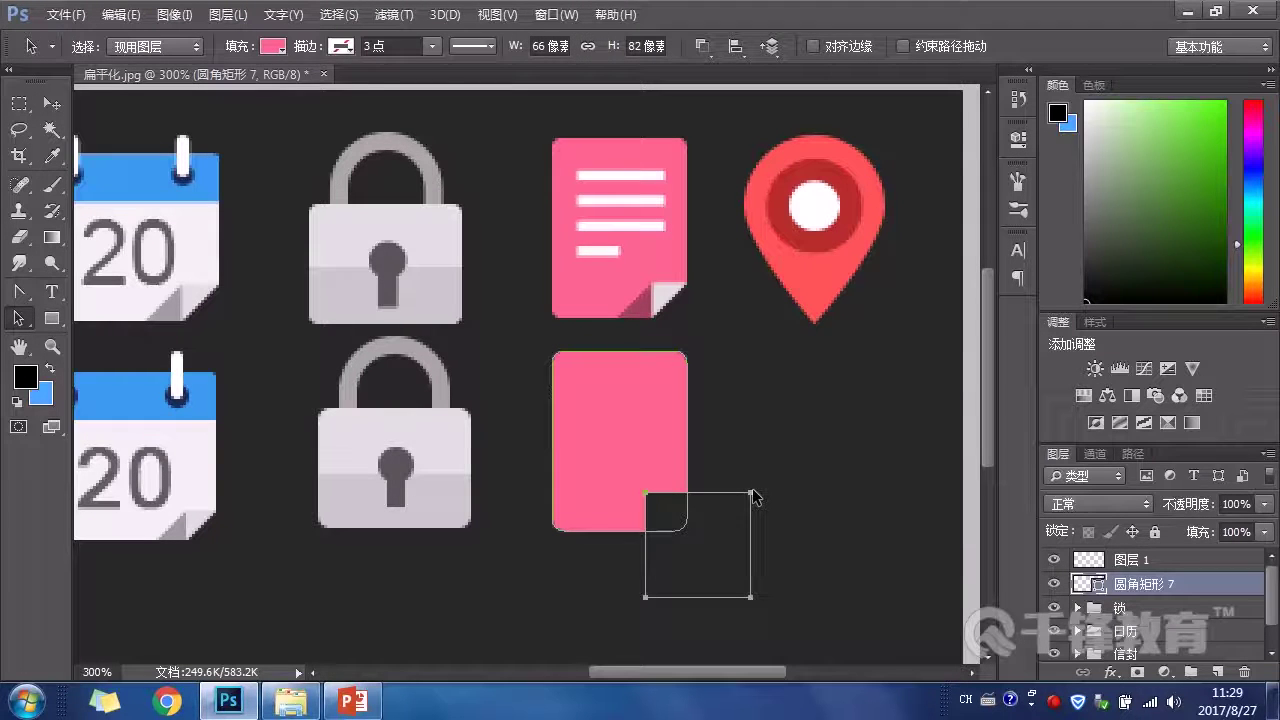
key(ctrl+t)
drag(757, 487, 702, 452)
key(Return)
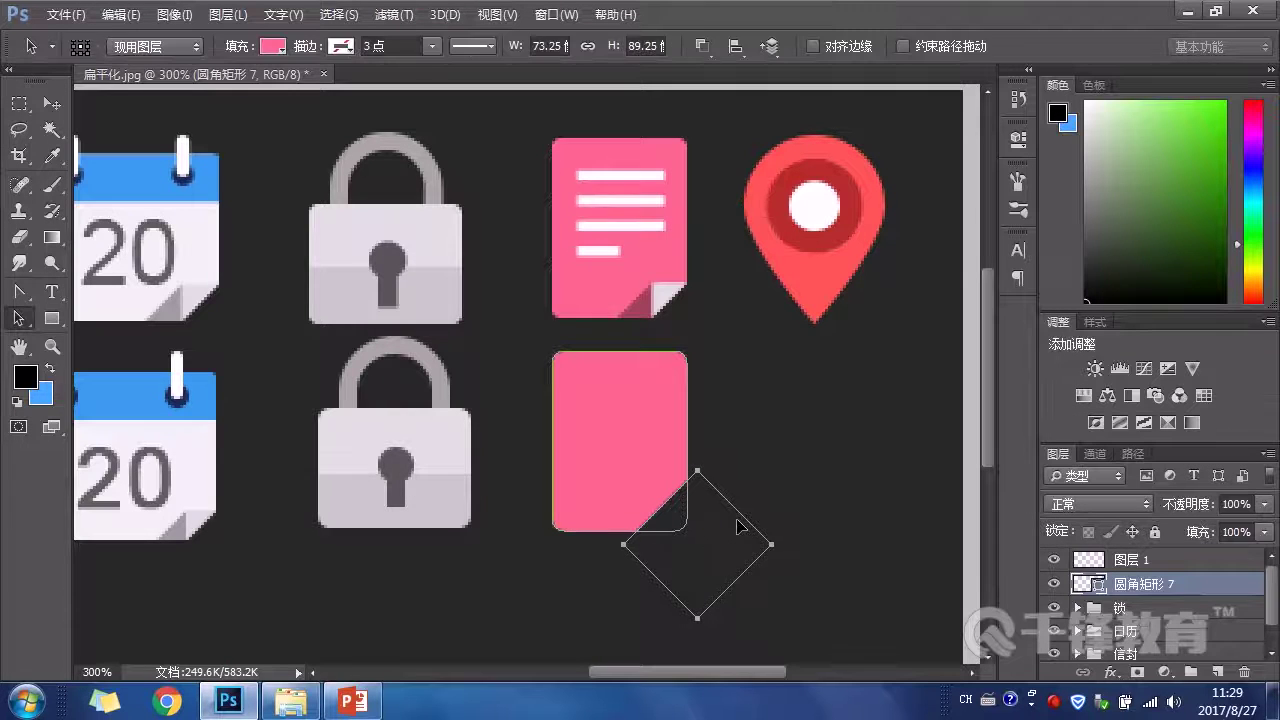
drag(735, 555, 744, 558)
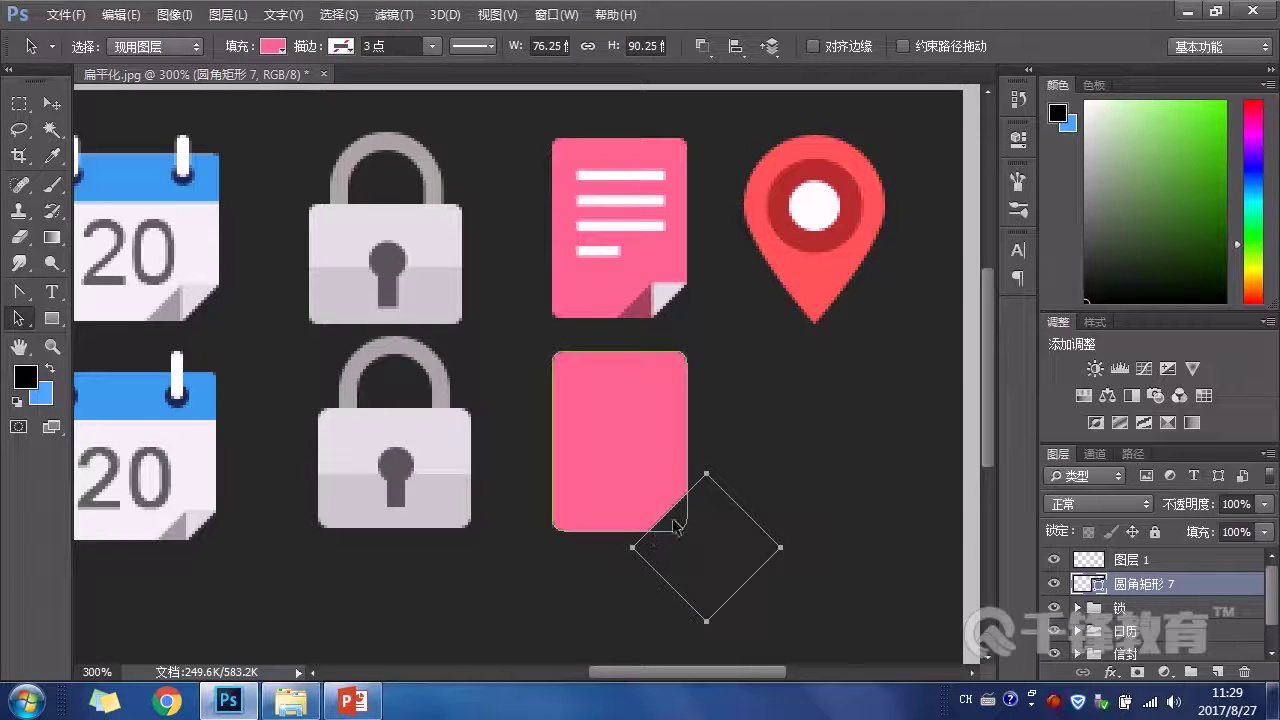
key(Right)
key(Down)
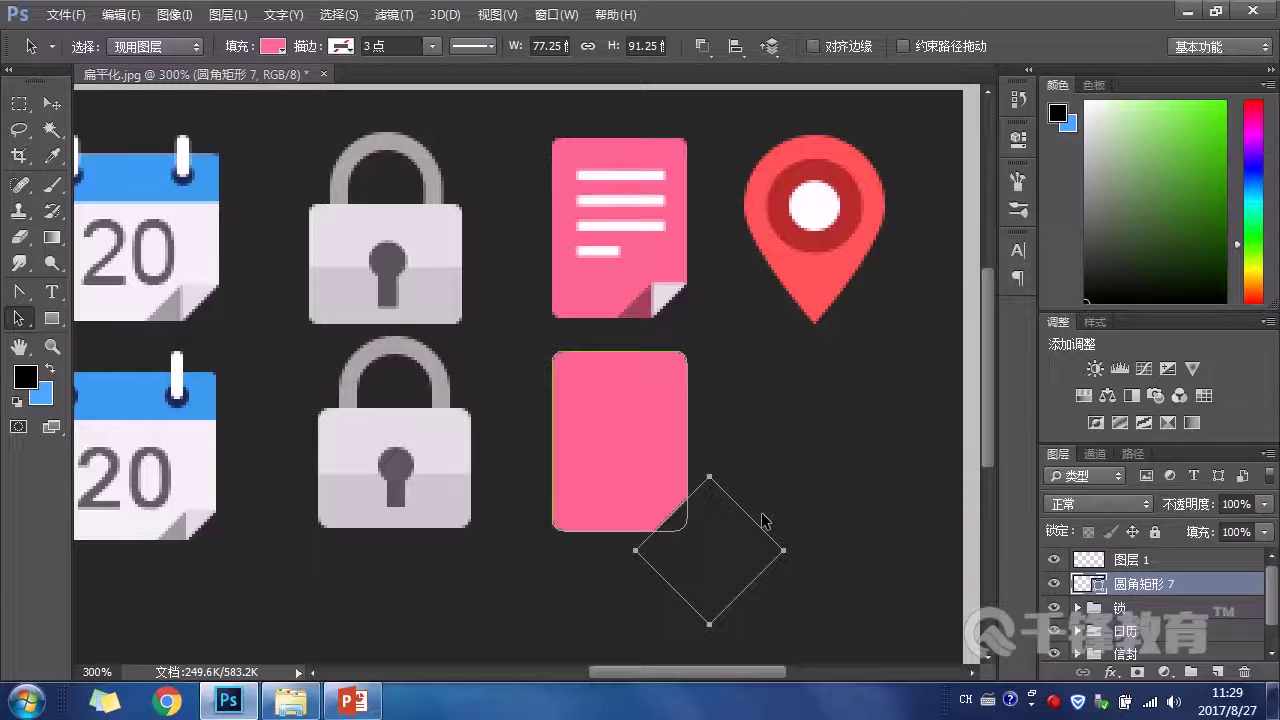
key(Return)
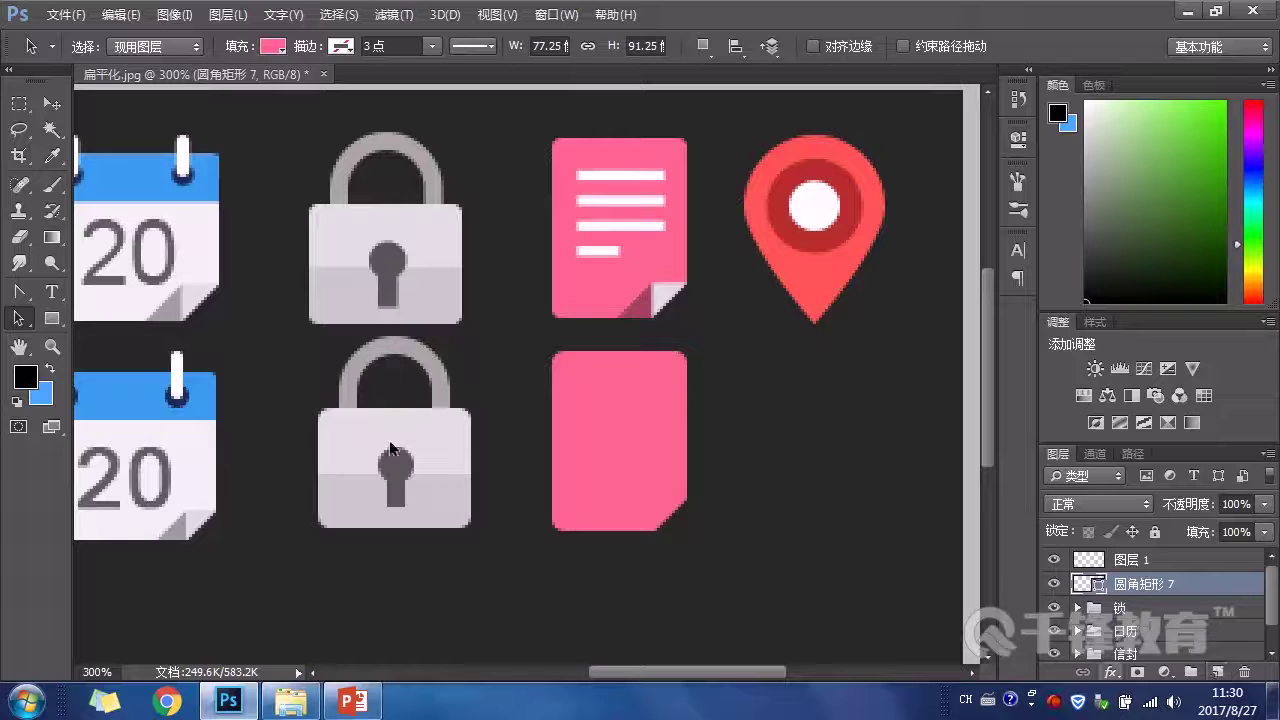
Step: Draw a 22 × 22 pixel square beside the new pink document and fill it with light grey e0e0e0 sampled from the reference's folded corner
click(56, 318)
right_click(60, 318)
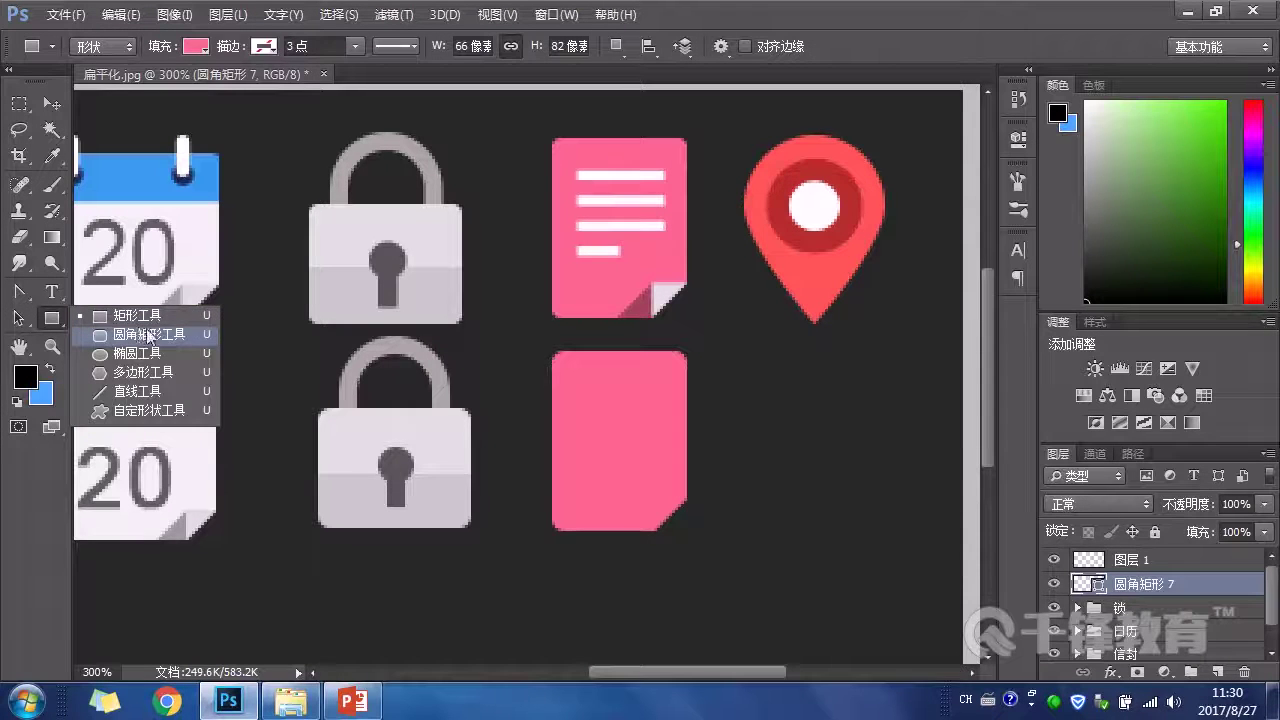
click(130, 297)
drag(776, 404, 843, 470)
click(962, 128)
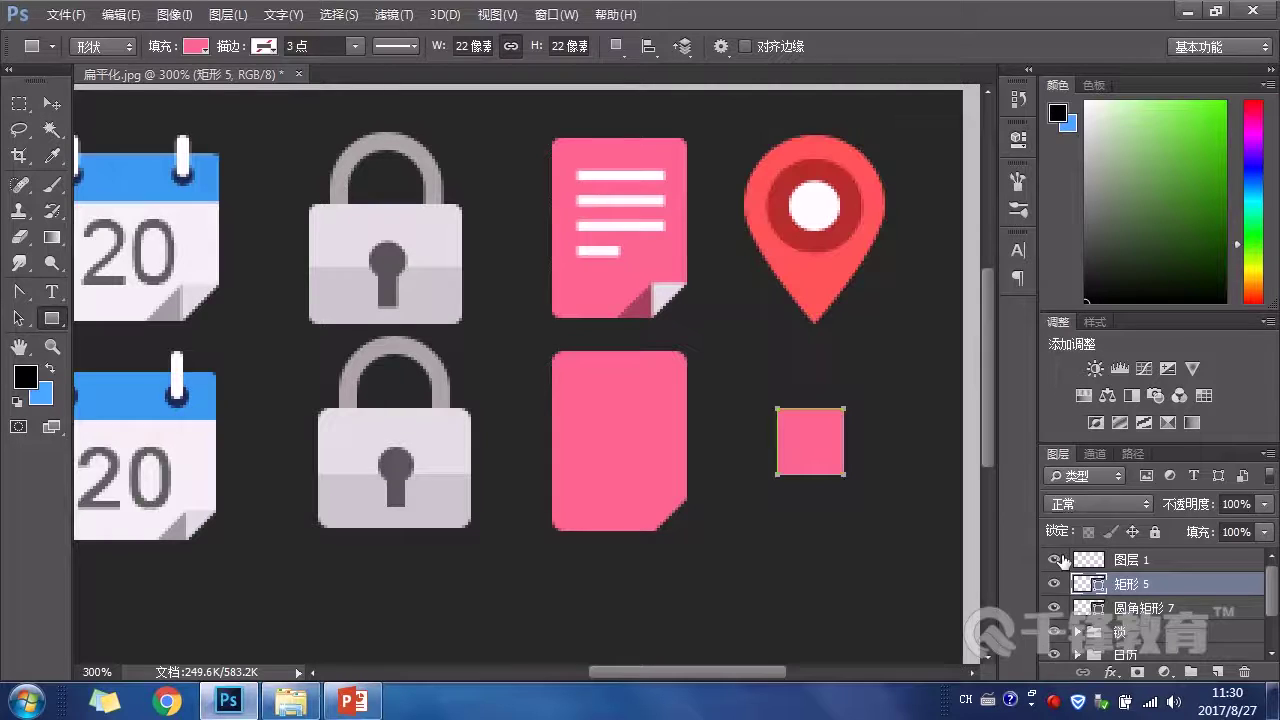
double_click(1088, 583)
drag(780, 109, 845, 114)
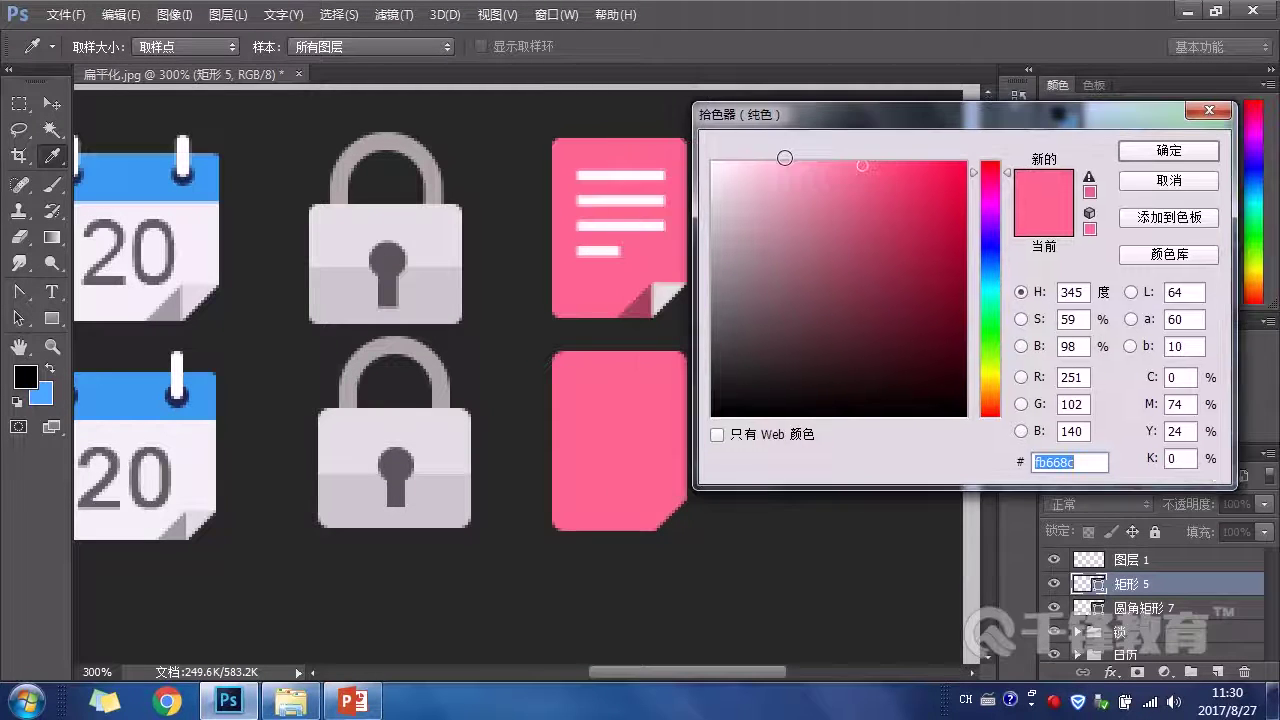
click(659, 294)
click(1170, 152)
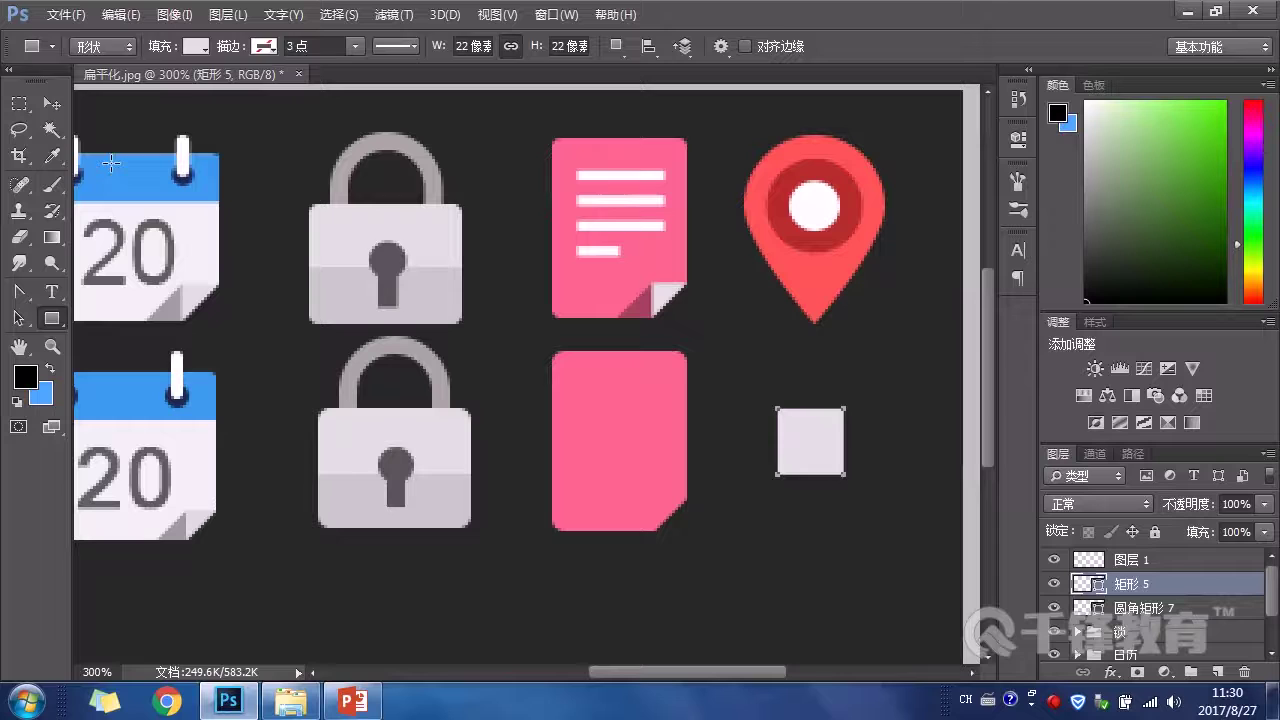
Step: Move the grey square over the document's trimmed corner and clip it to the document shape to form the fold
key(v)
drag(822, 441, 737, 523)
alt+click(1195, 595)
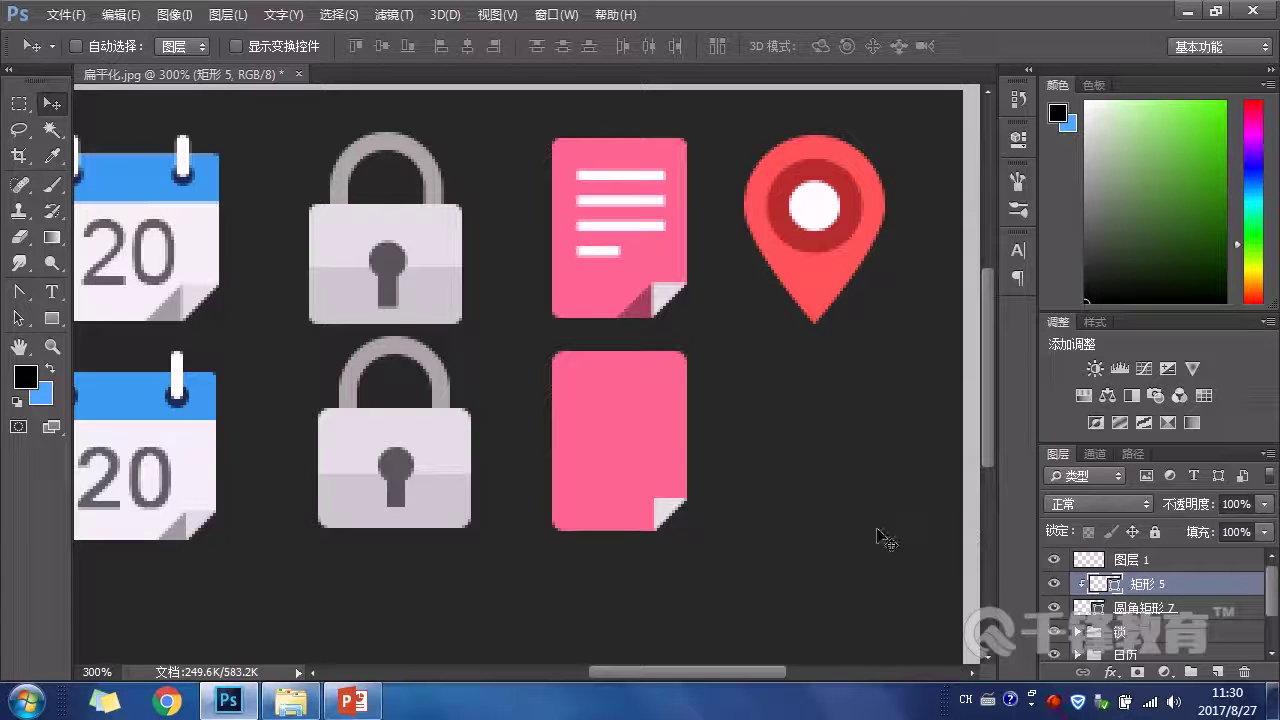
Step: Duplicate the fold square as a clipped layer below the original and fill it with the dark pink sampled from the reference's fold shadow
key(ctrl+j)
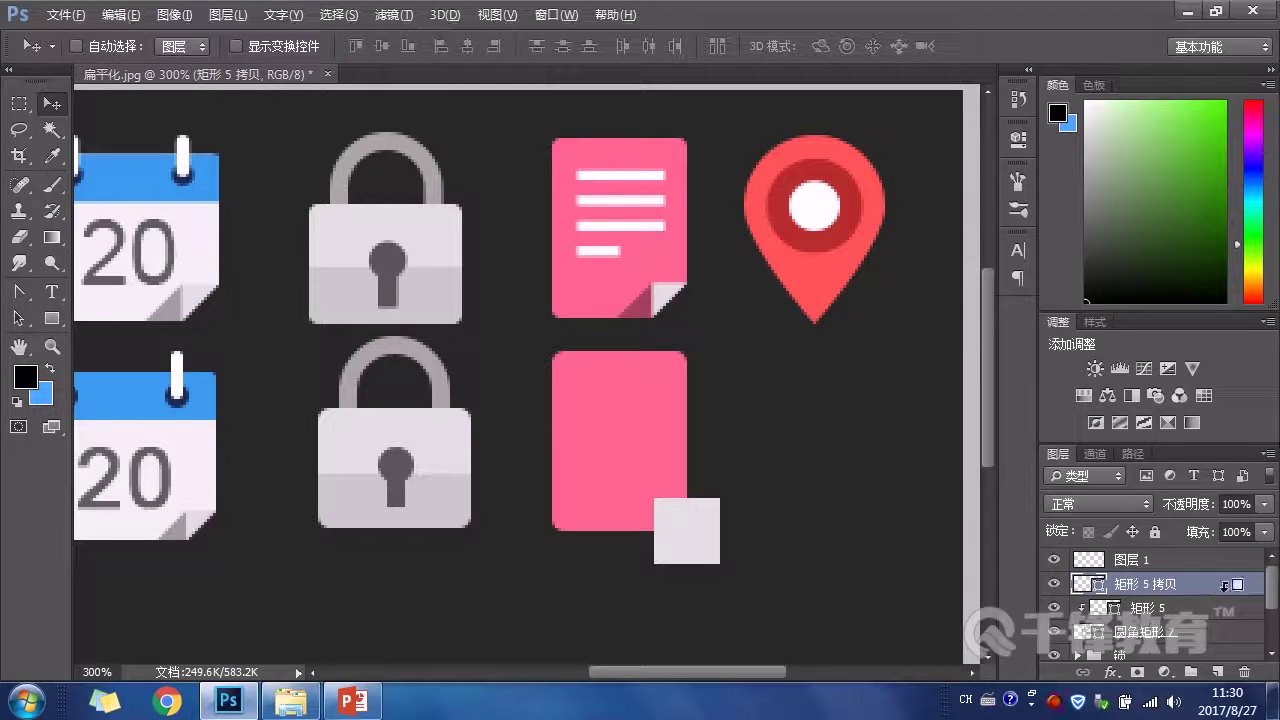
alt+click(1224, 585)
double_click(1104, 585)
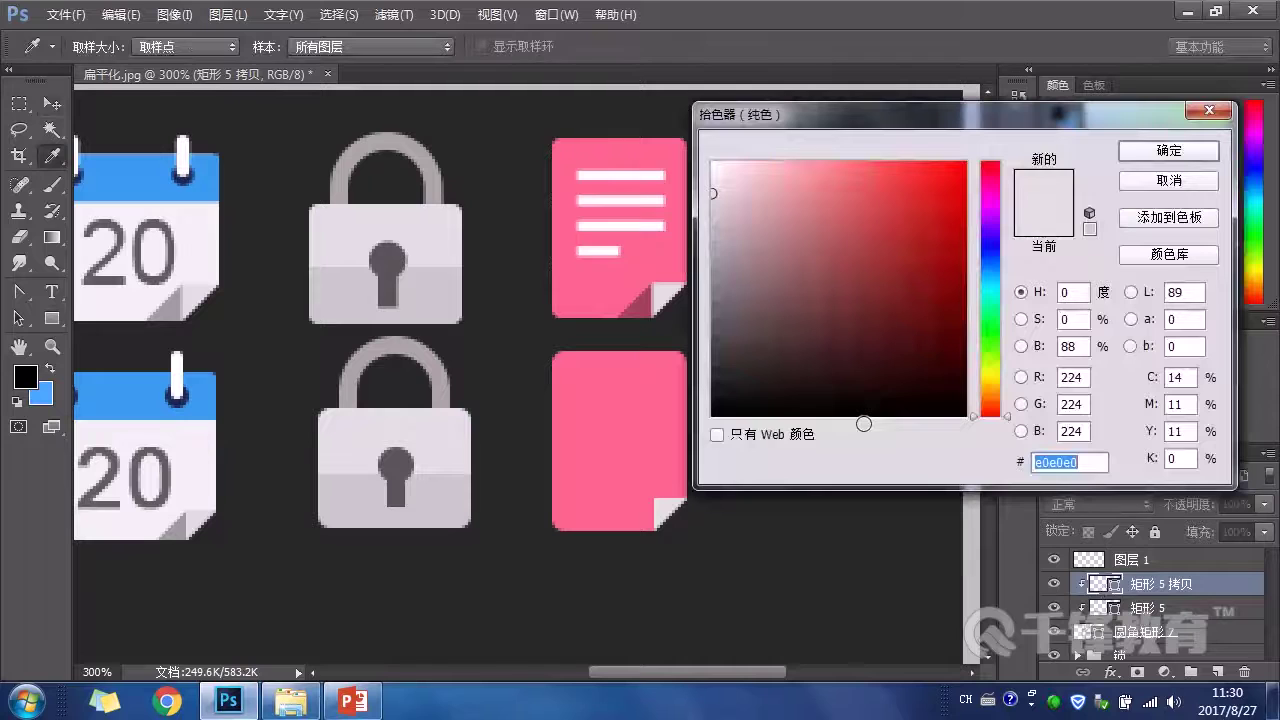
click(640, 300)
click(1168, 150)
key(v)
drag(1224, 594, 1220, 616)
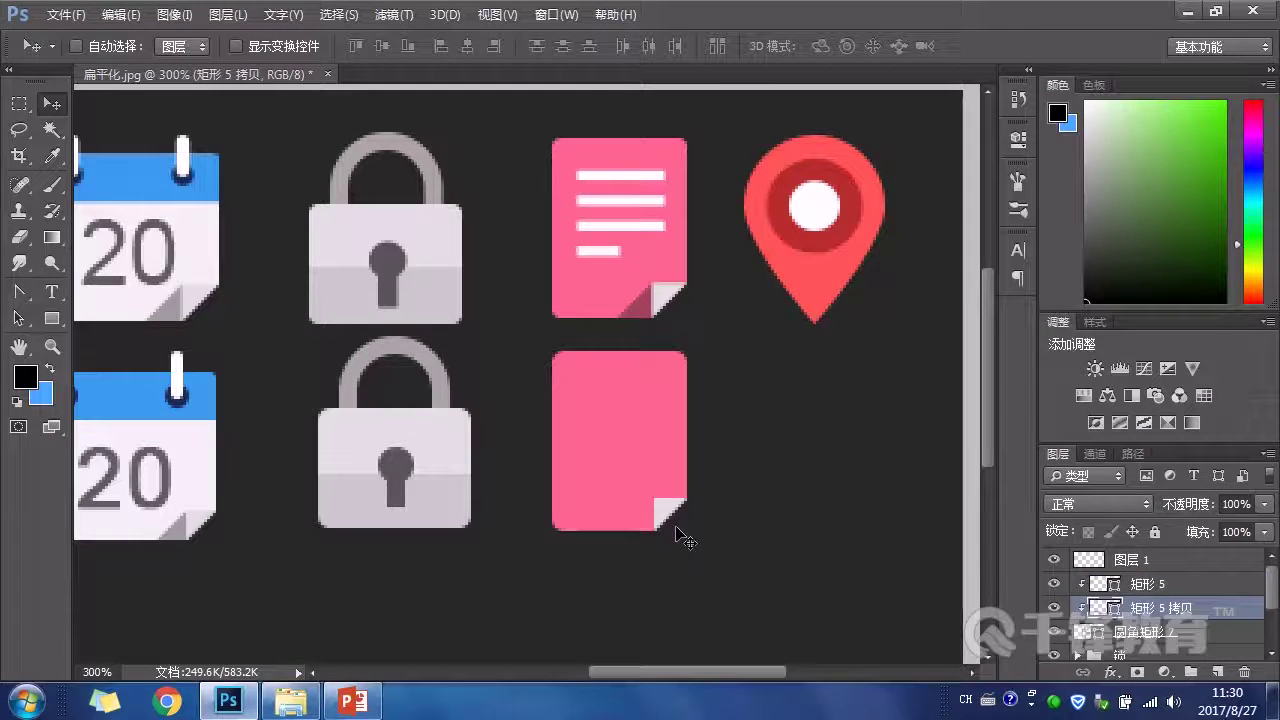
Step: Rotate the dark pink square -45° and position it beside the folded corner as its diagonal shadow
key(ctrl+t)
drag(737, 491, 693, 456)
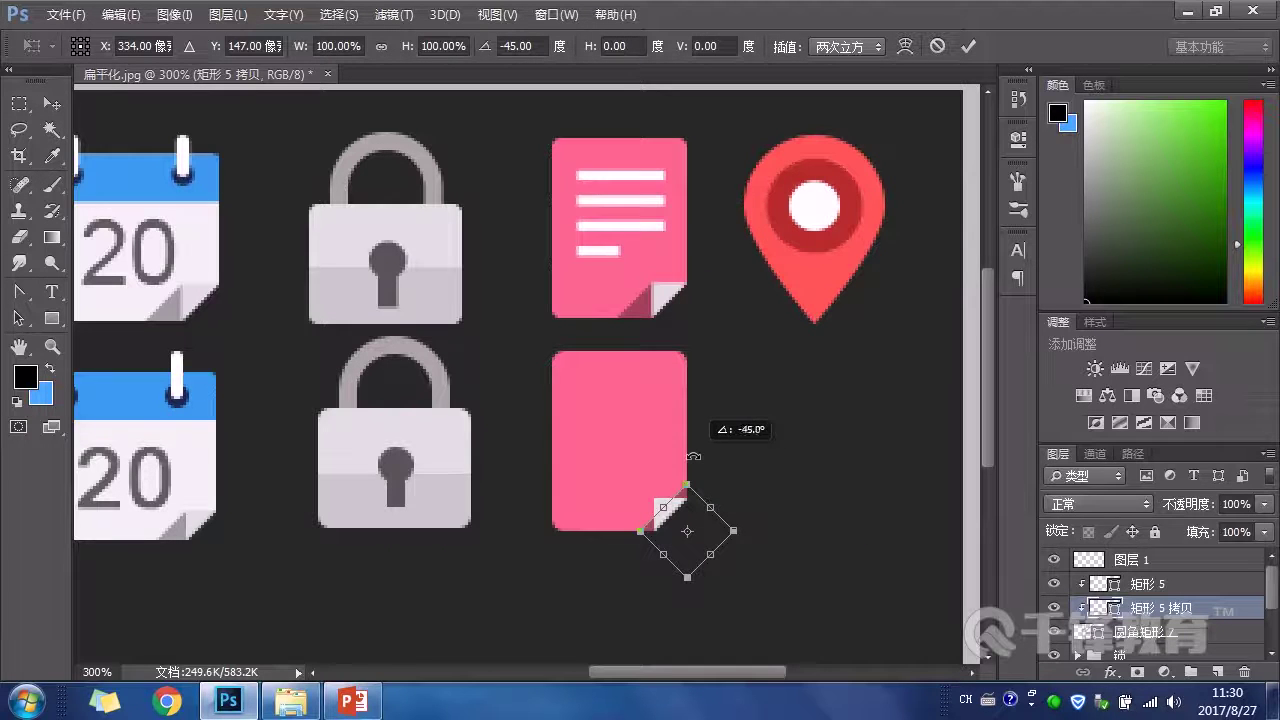
key(Return)
drag(703, 509, 698, 558)
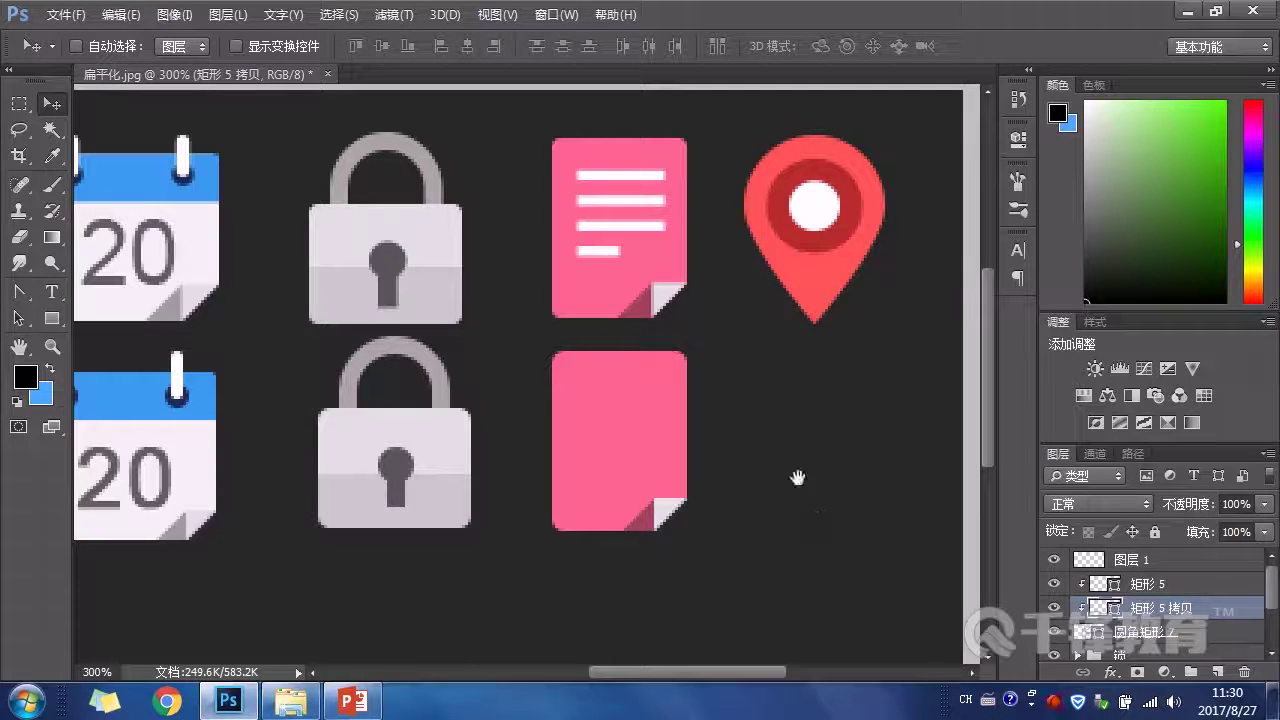
Step: Draw a thin horizontal bar near the top of the new pink document above the fold layers and fill it with white ffffff
click(1186, 585)
scroll(1186, 585, down, 1)
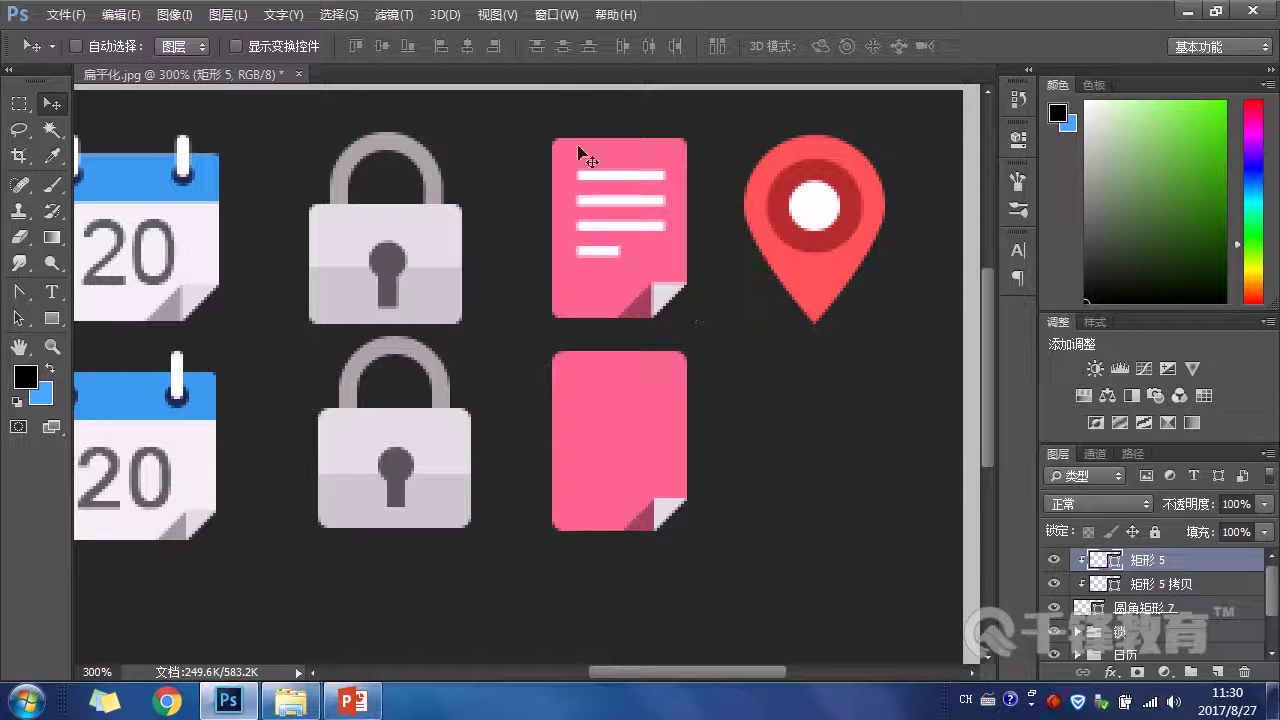
click(51, 318)
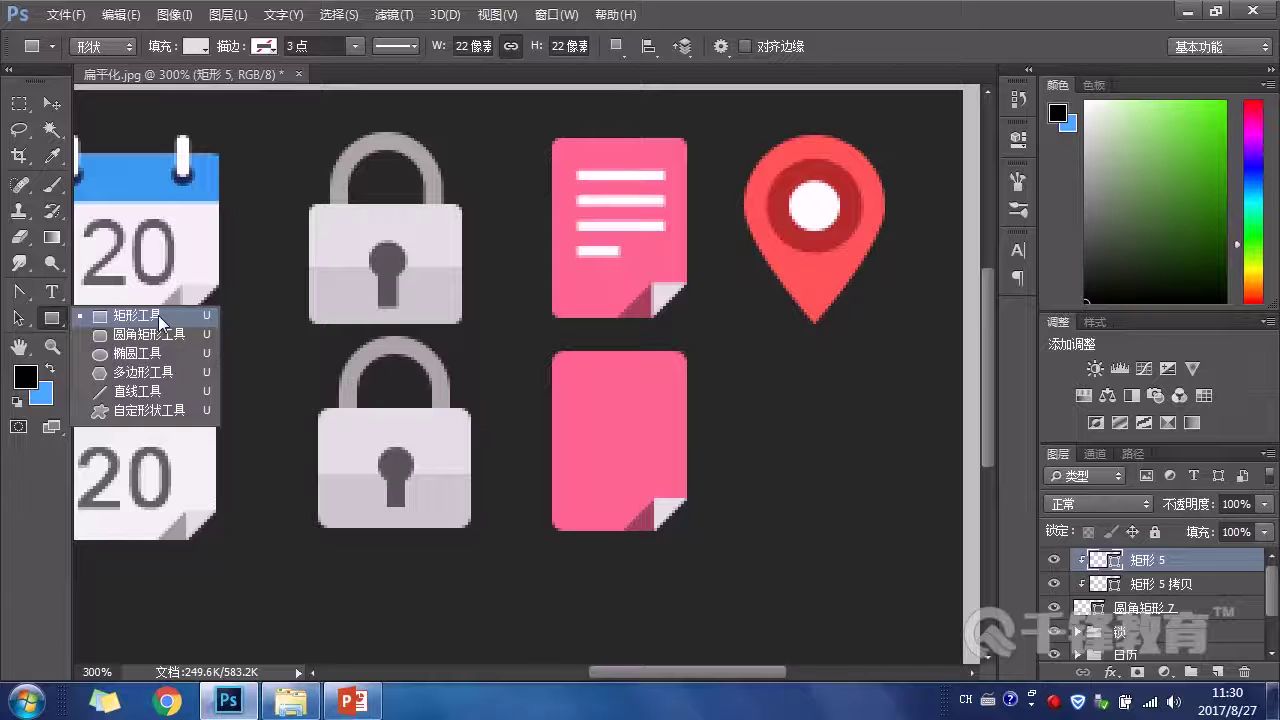
click(158, 315)
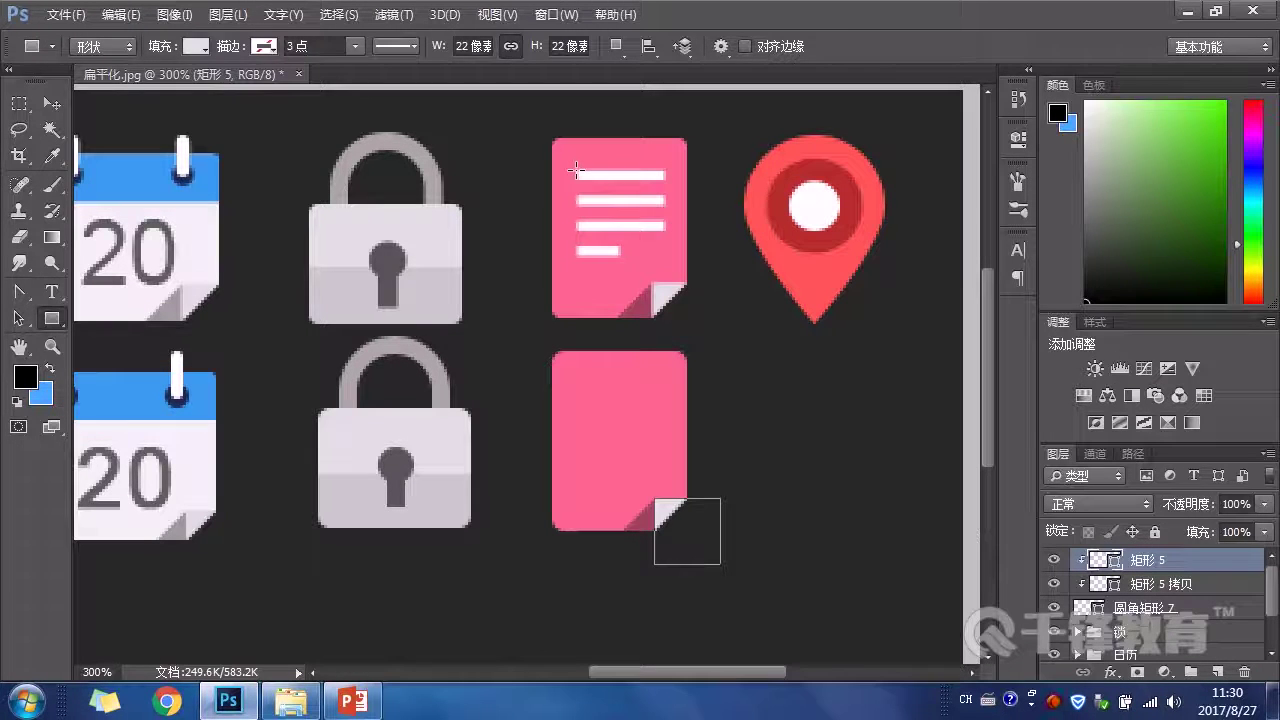
drag(576, 170, 639, 408)
click(52, 103)
click(960, 127)
double_click(1086, 560)
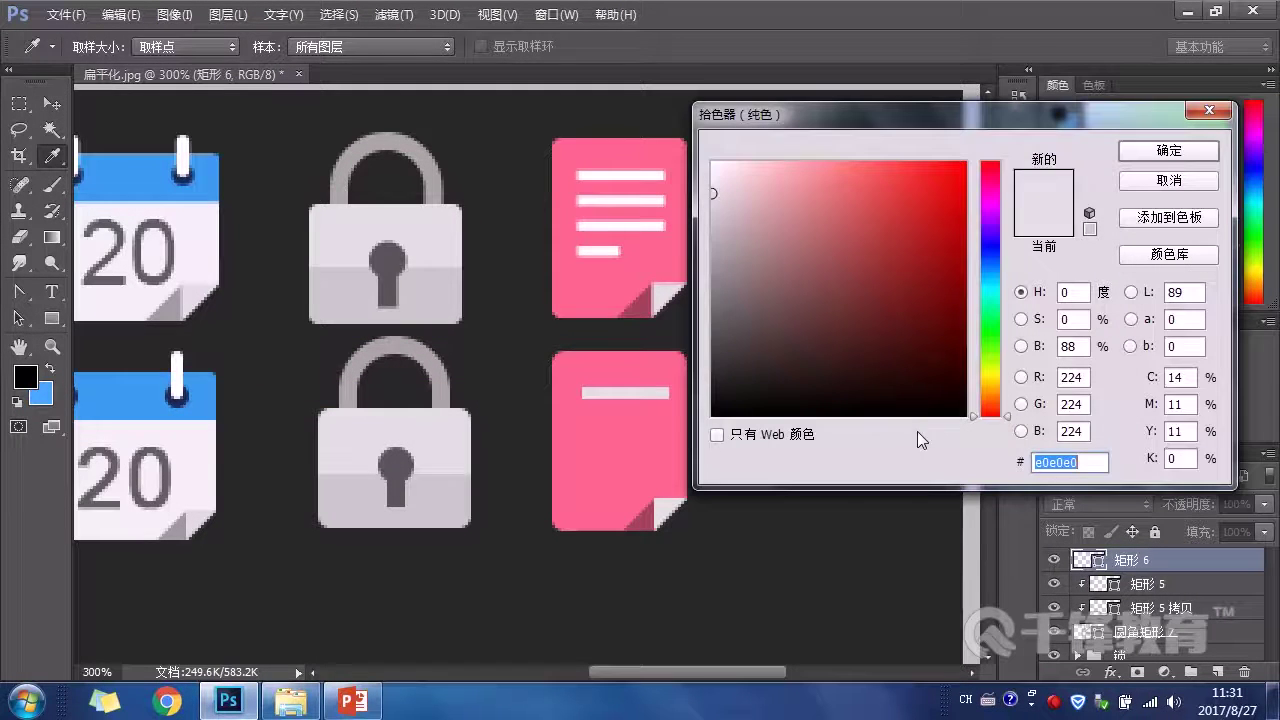
text(ffffff)
click(1151, 146)
Step: Nudge the white bar slightly left and up to match the position of the reference document's first text line
key(Left)
key(Left)
key(Right)
key(Right)
key(Up)
key(Left)
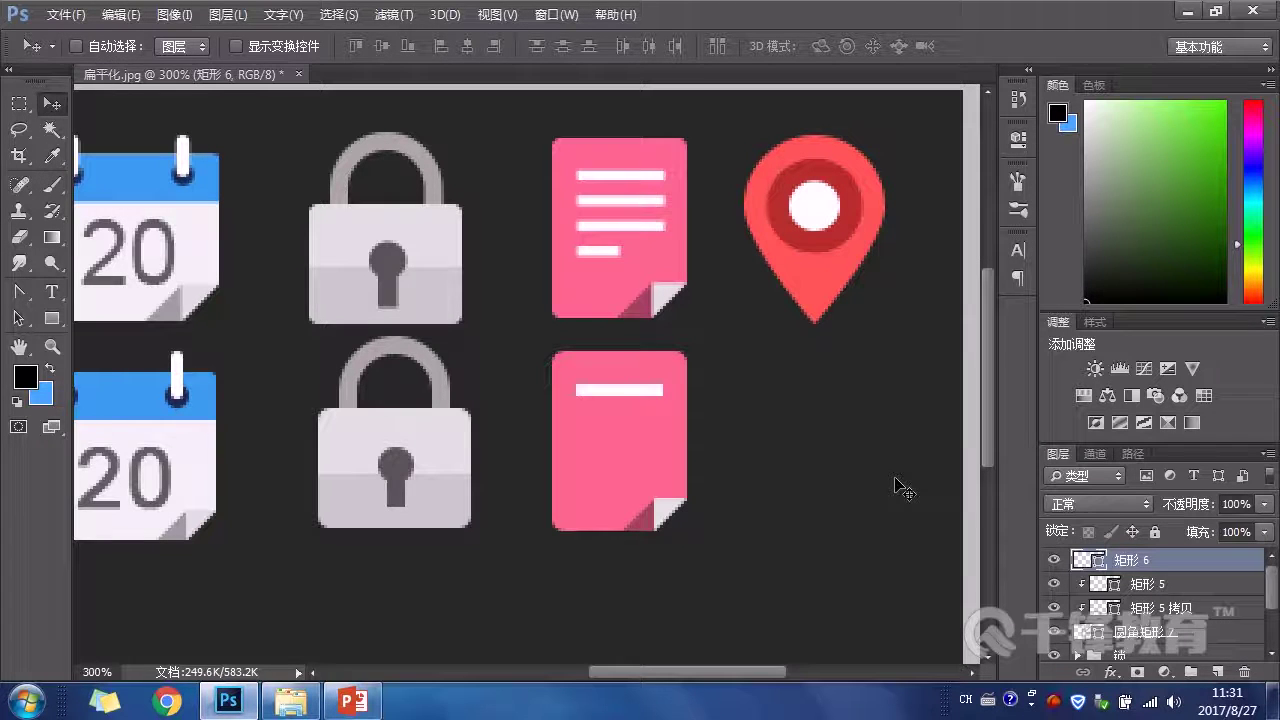
key(Up)
key(Up)
key(Down)
key(Down)
key(Down)
key(Up)
Step: Make a transformed copy of the white bar 10 pixels below the original
key(ctrl+t)
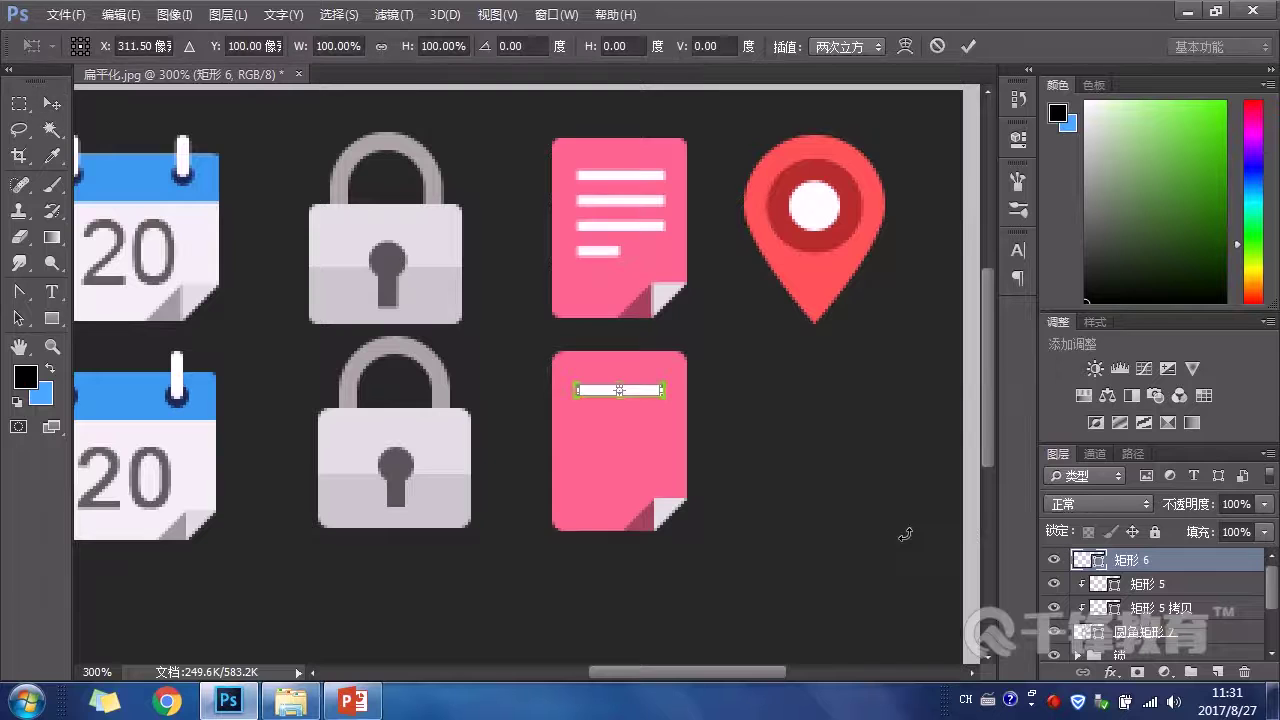
key(alt+Down)
key(Down)
key(Down)
key(Down)
key(Down)
key(Down)
key(Down)
key(Down)
key(Down)
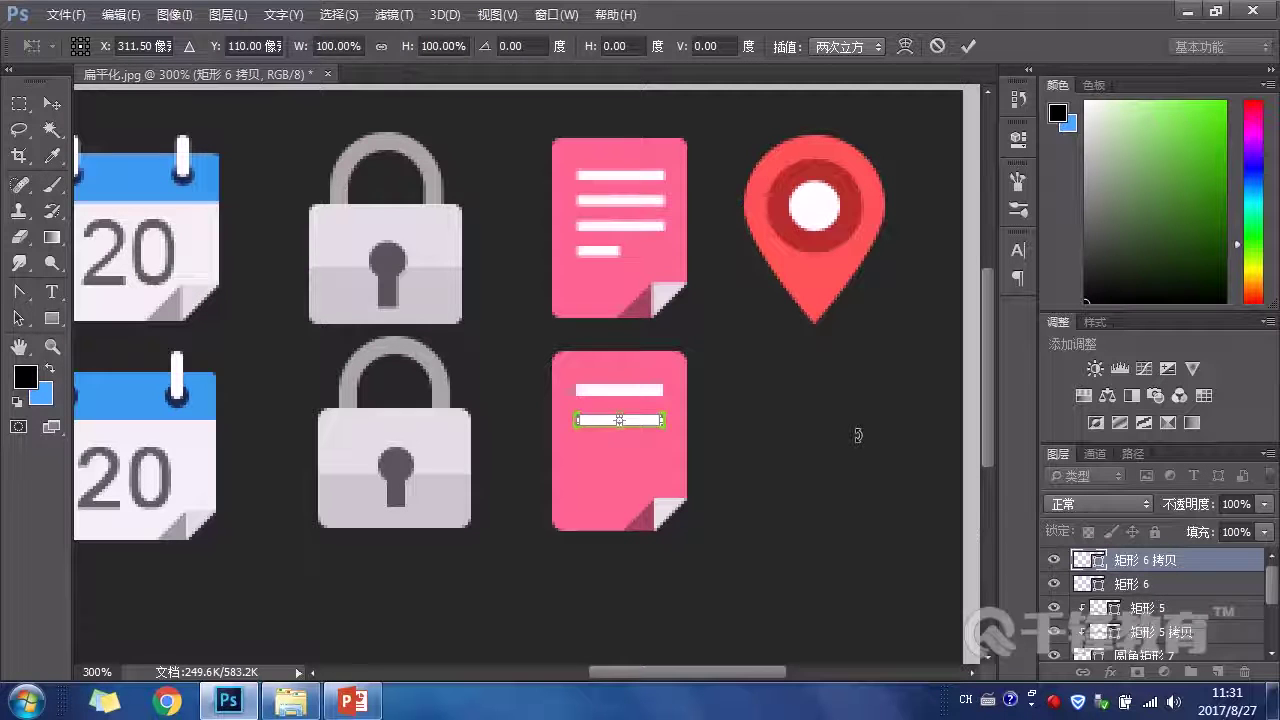
key(Return)
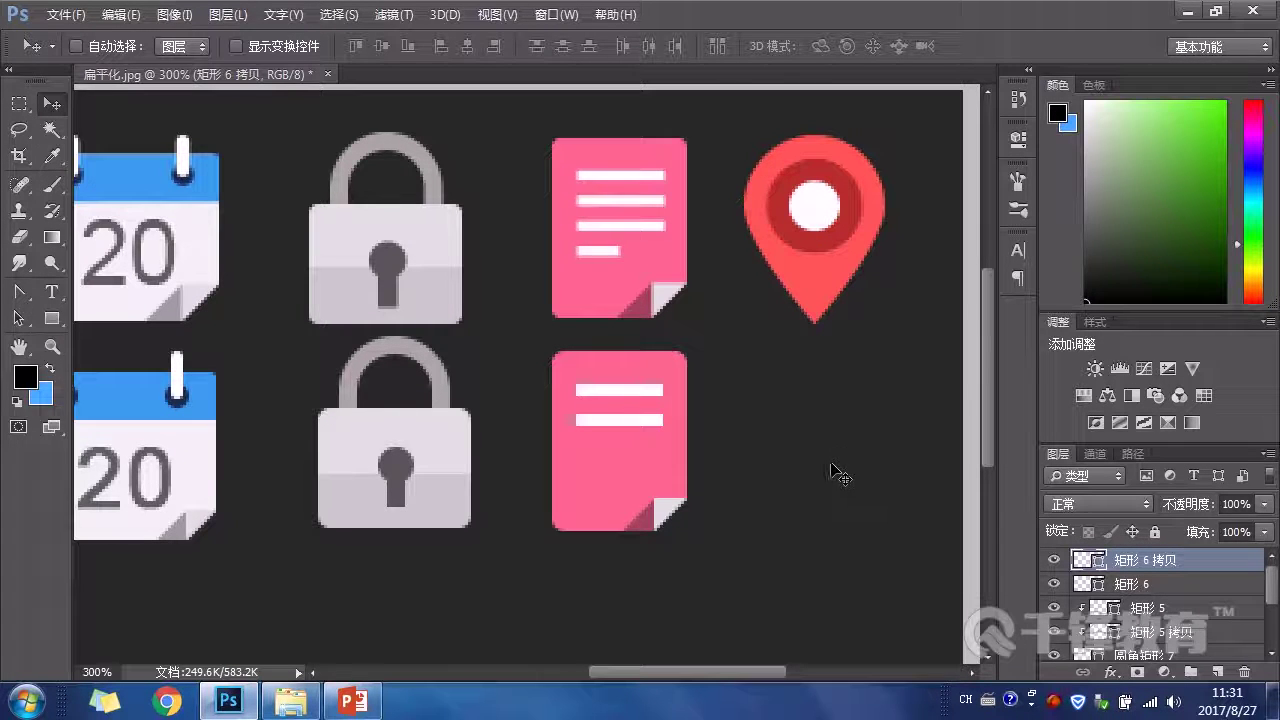
Step: Repeat the duplicating transform twice to complete four evenly spaced text lines on the pink document
key(ctrl+alt+shift+t)
key(ctrl+alt+shift+t)
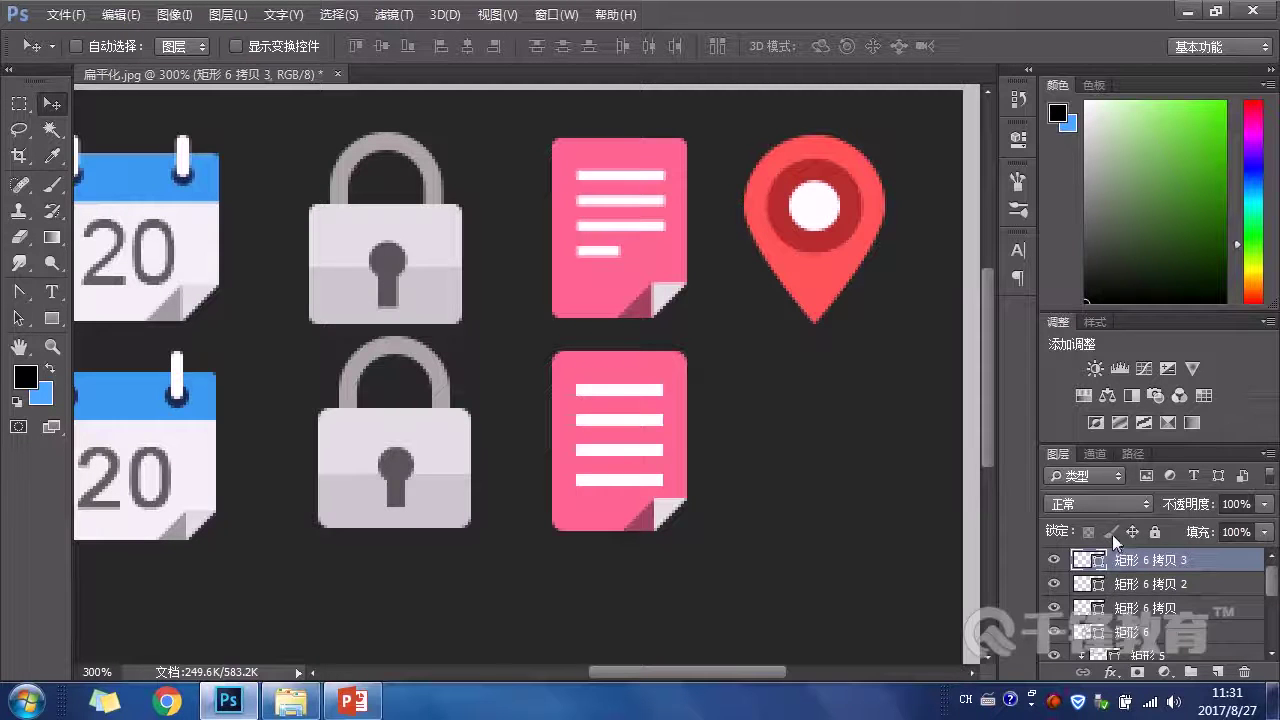
click(1055, 560)
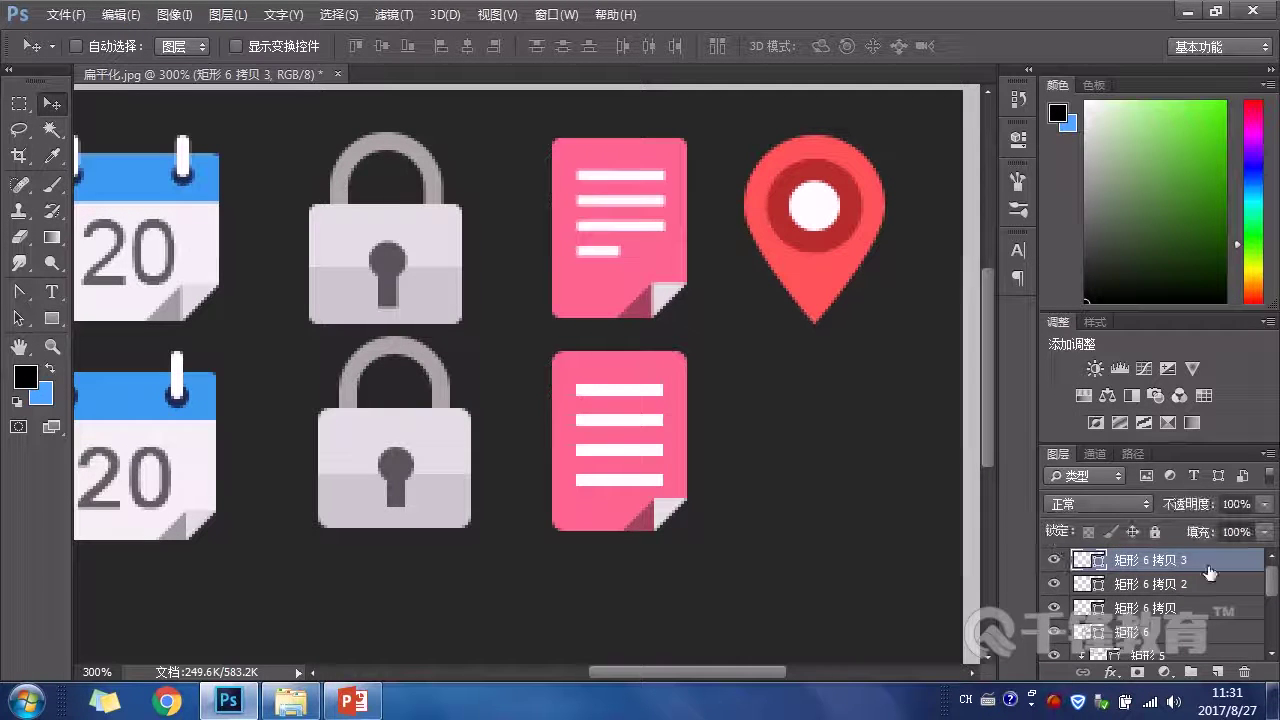
Step: Shorten the pink document's fourth text line to about half length by moving its right end inward
drag(18, 318, 92, 336)
key(Left)
key(Left)
key(Left)
key(Left)
key(Left)
key(Left)
key(Left)
key(Left)
key(Left)
key(Left)
key(Left)
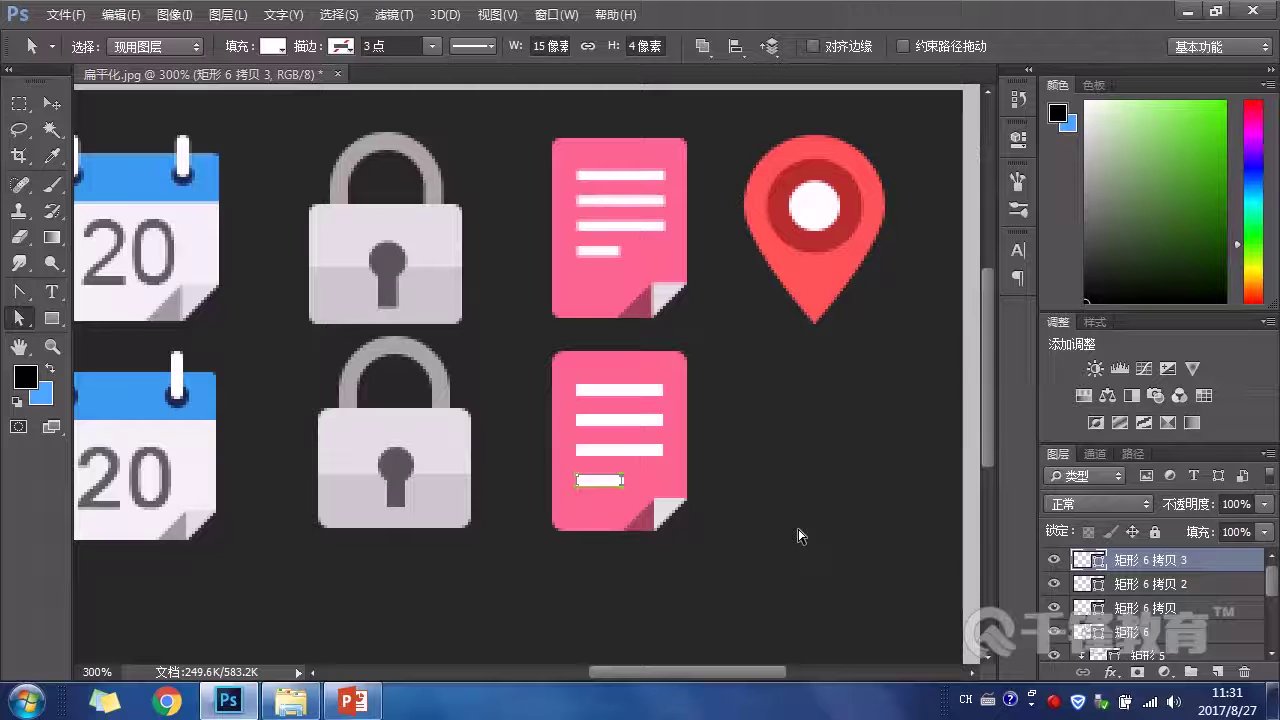
key(Right)
click(55, 102)
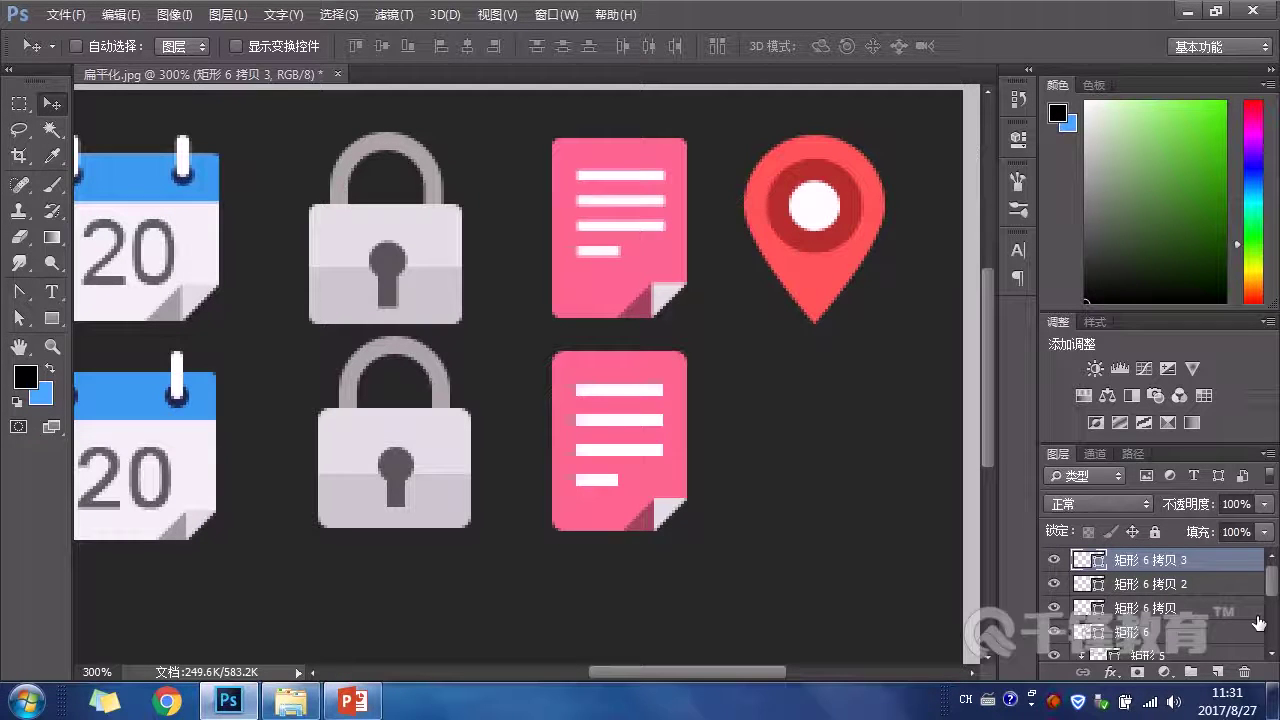
Step: Nudge the new document's lower three text lines up progressively so the four lines sit closer together with even spacing
shift+click(1201, 586)
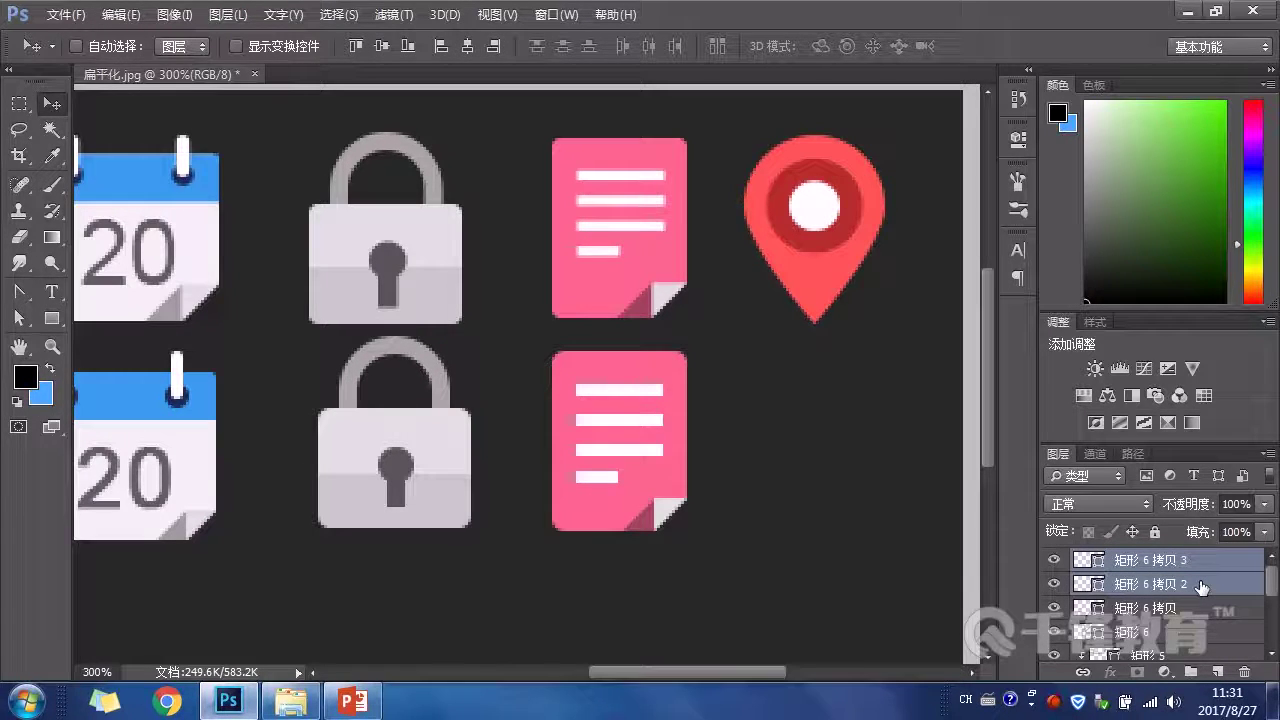
shift+click(1199, 612)
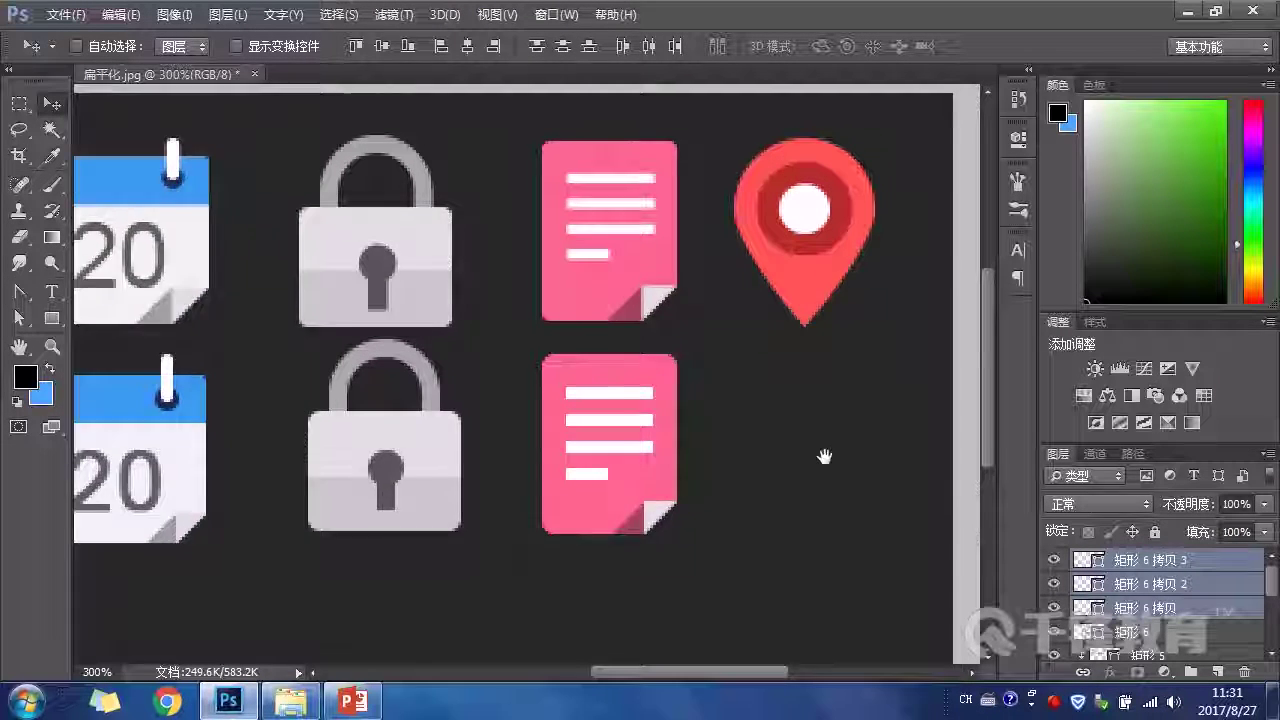
drag(823, 449, 694, 463)
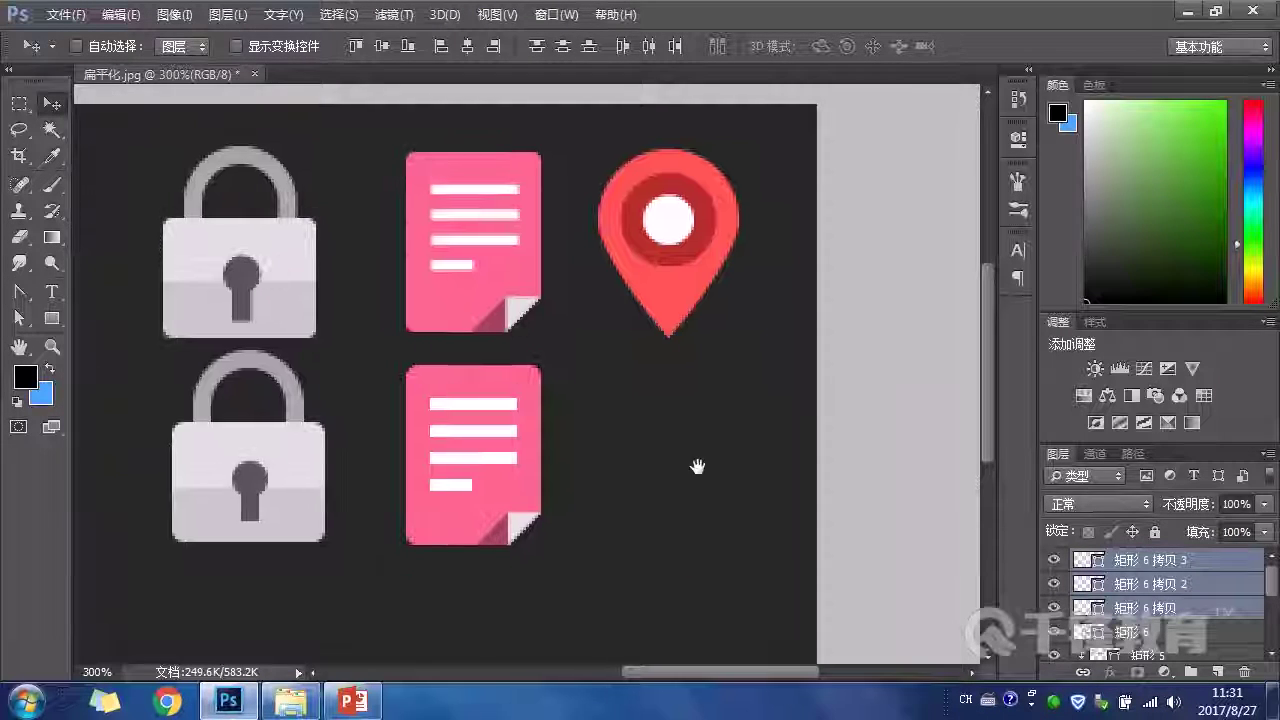
Step: Group all layers of the new pink document and name the group 记事本
click(1200, 563)
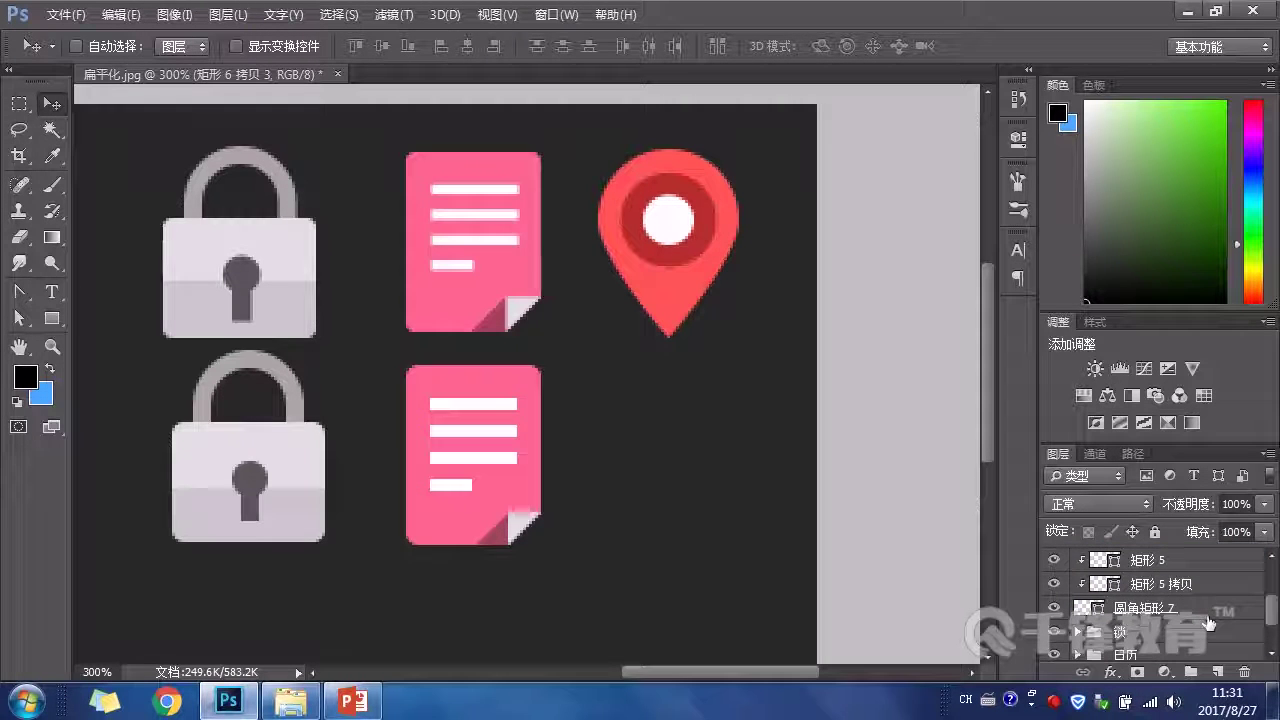
shift+click(1200, 632)
click(1190, 672)
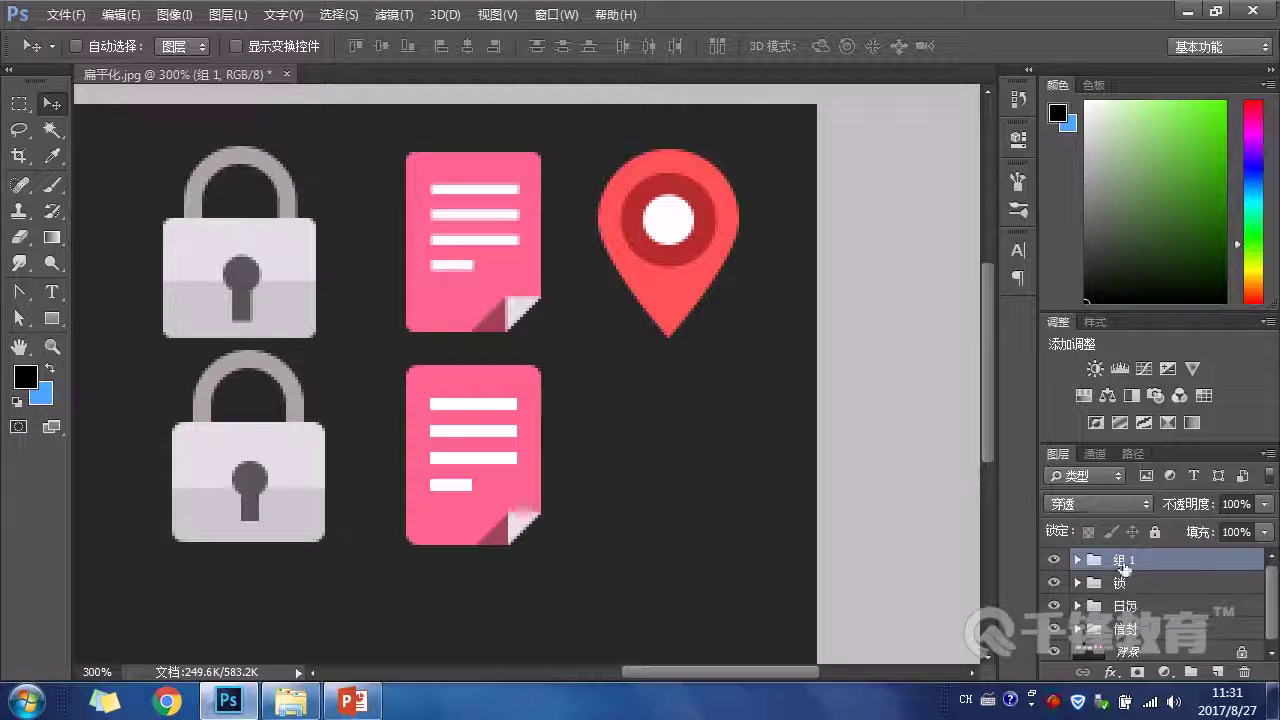
double_click(1124, 562)
key(BackSpace)
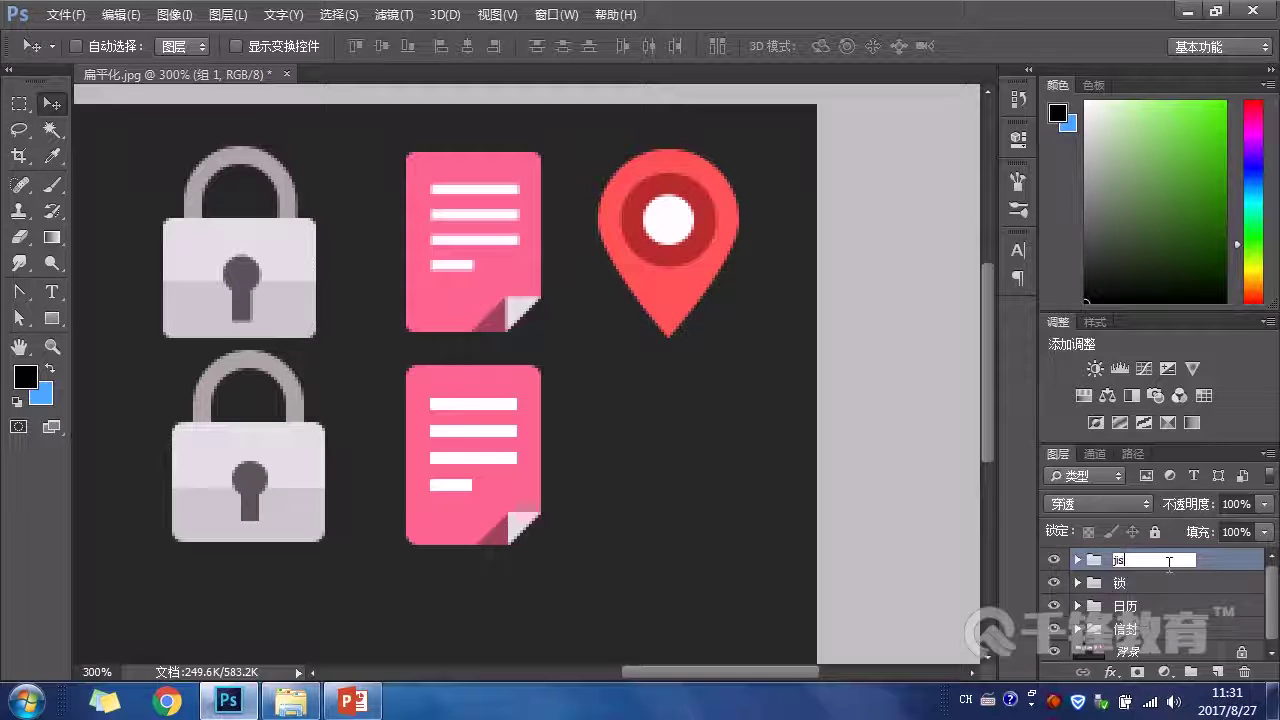
key(ctrl+shift)
text(jishiben)
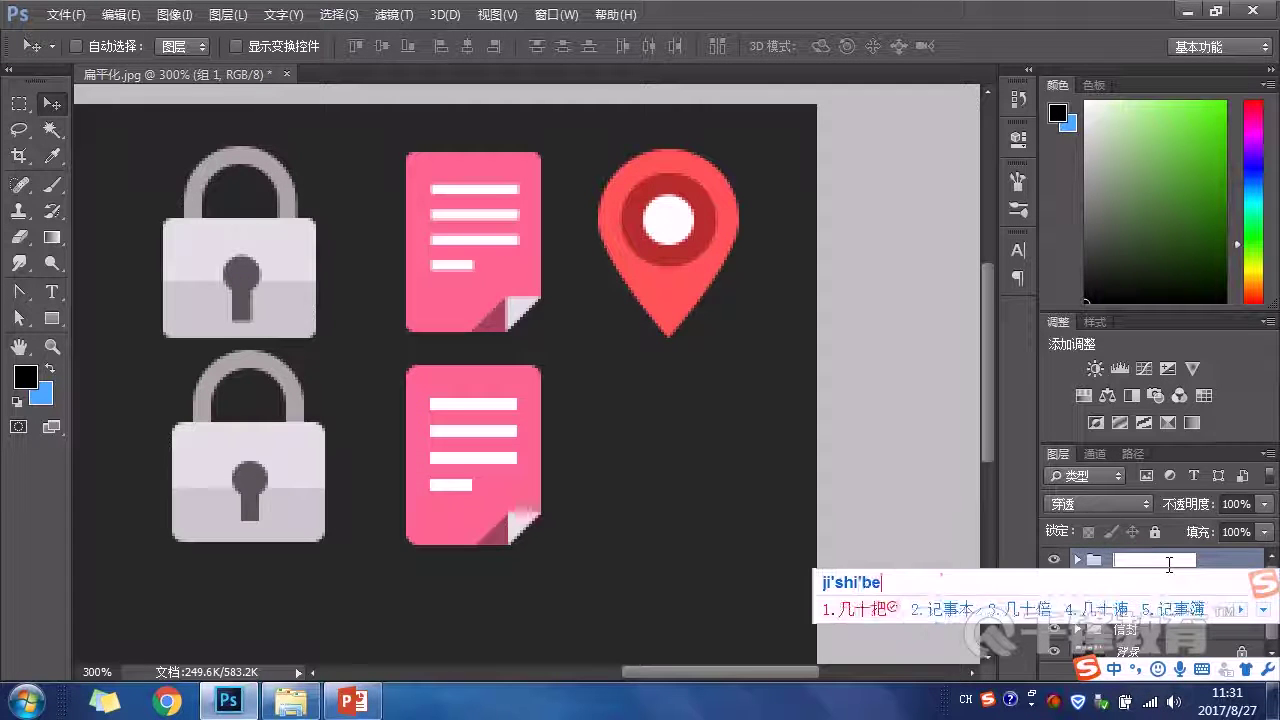
key(space)
key(Return)
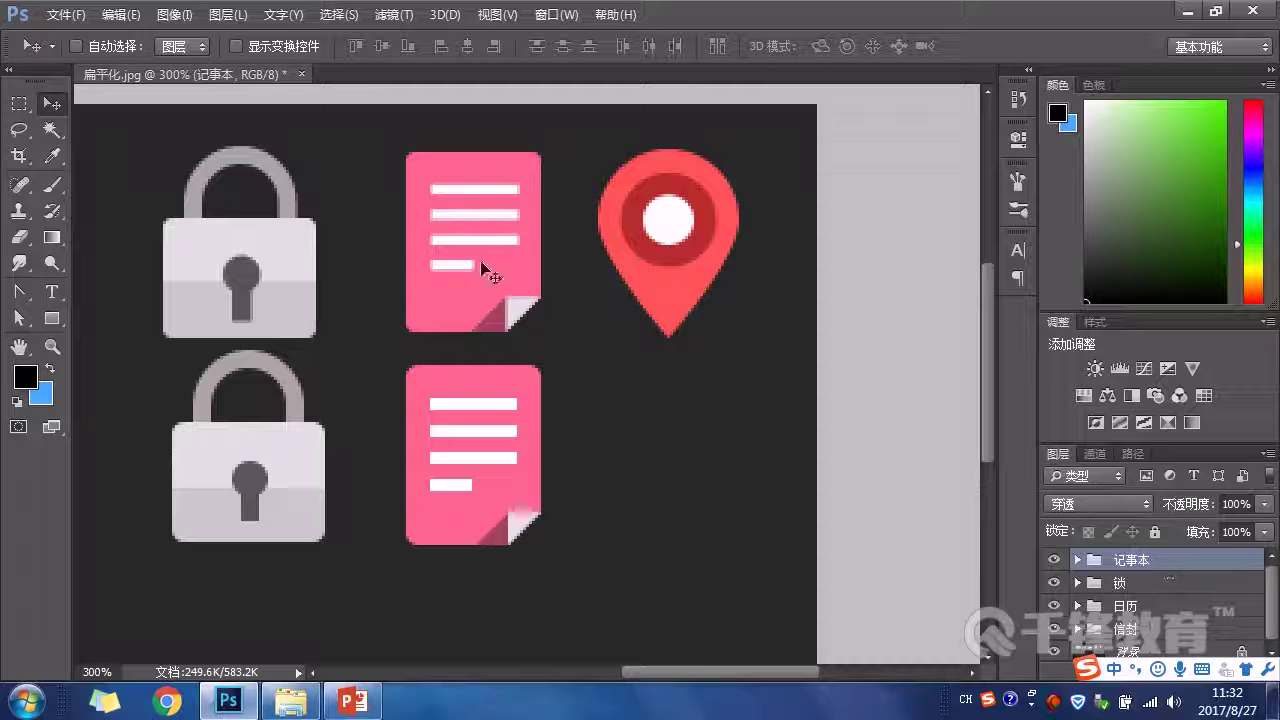
Step: Draw a 47 px circle below the reference location pin and fill it with the pin's light red
scroll(668, 370, right, 3)
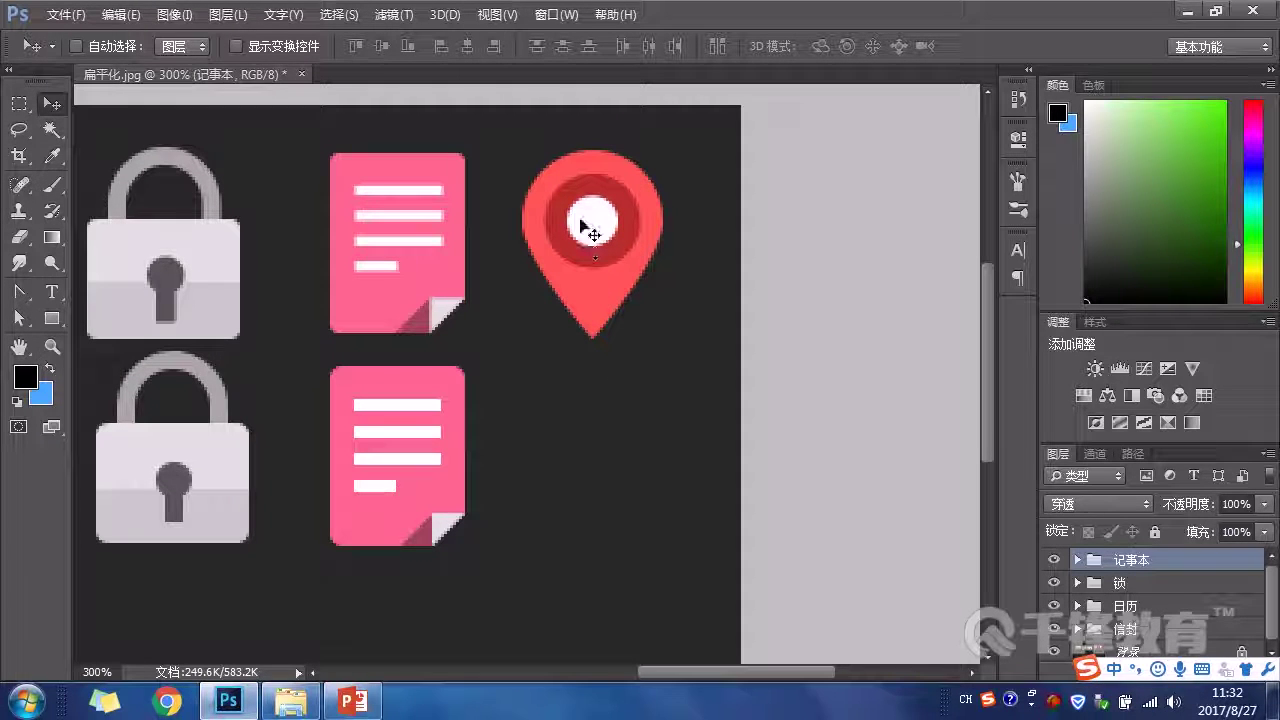
drag(50, 318, 177, 356)
drag(558, 400, 691, 528)
double_click(1088, 560)
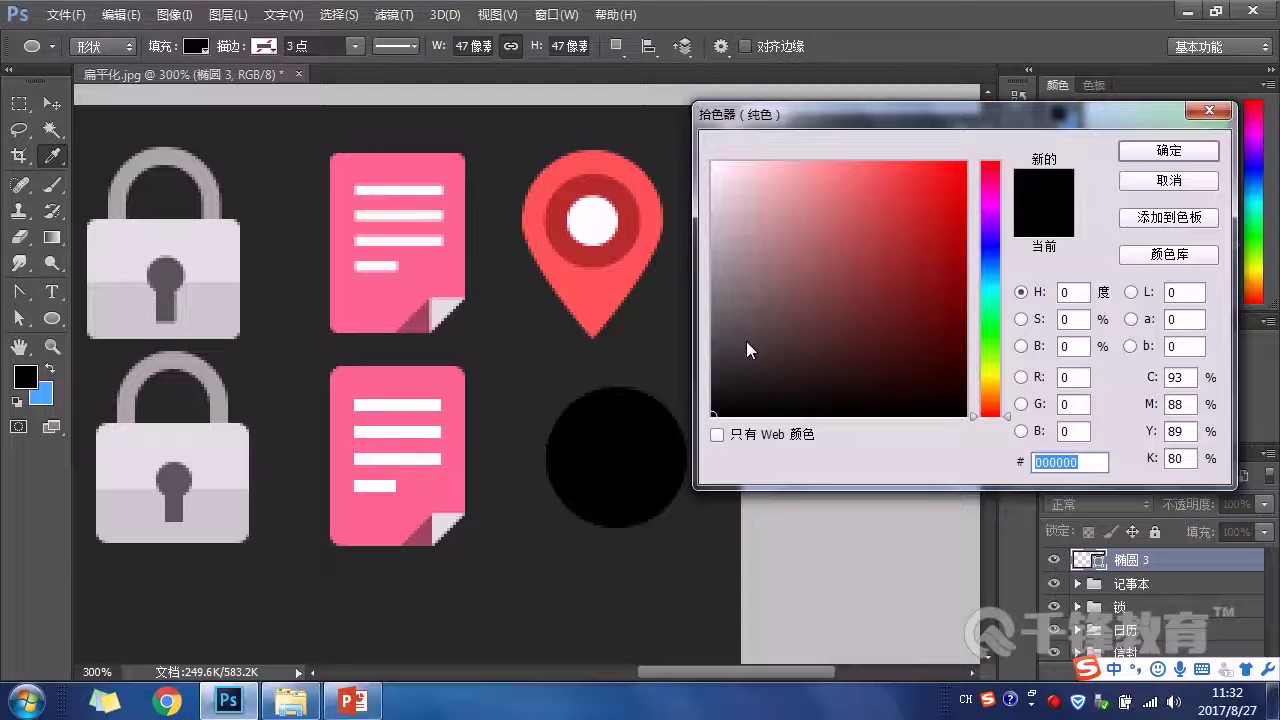
click(606, 277)
click(1168, 150)
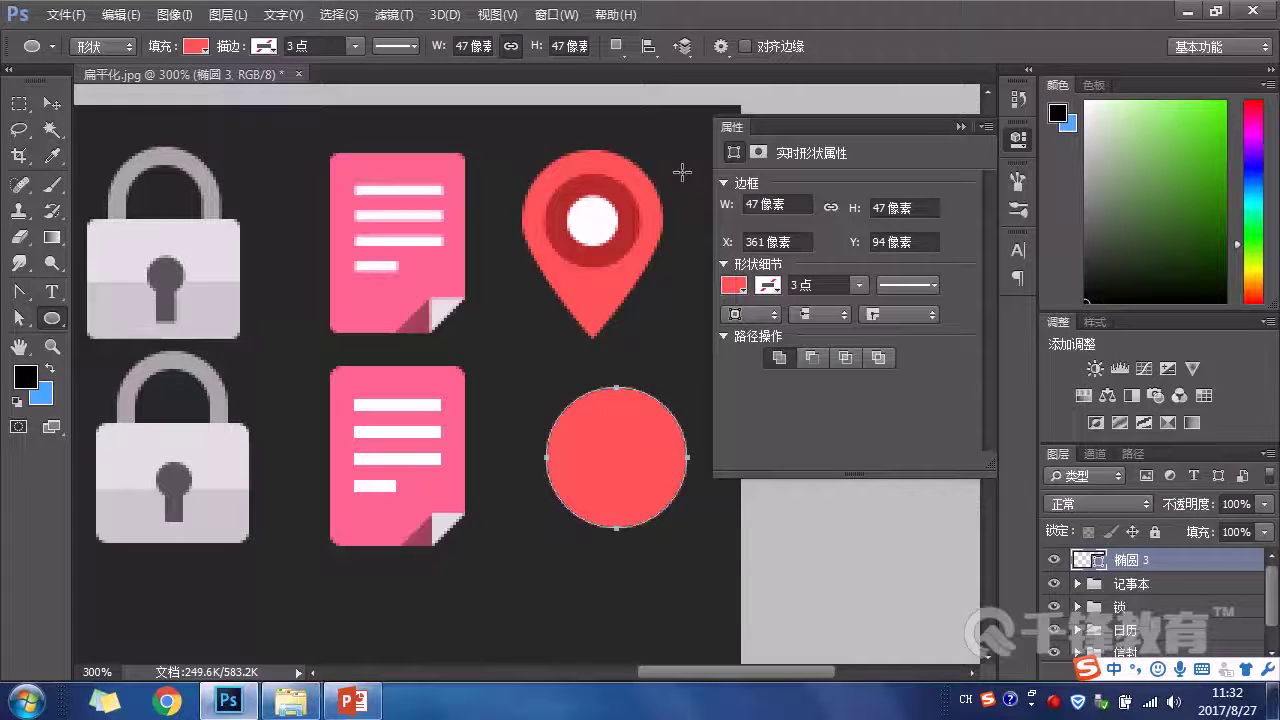
click(959, 128)
Step: Duplicate the red circle and fill the copy with the reference pin's dark red bb2c2e
key(ctrl+j)
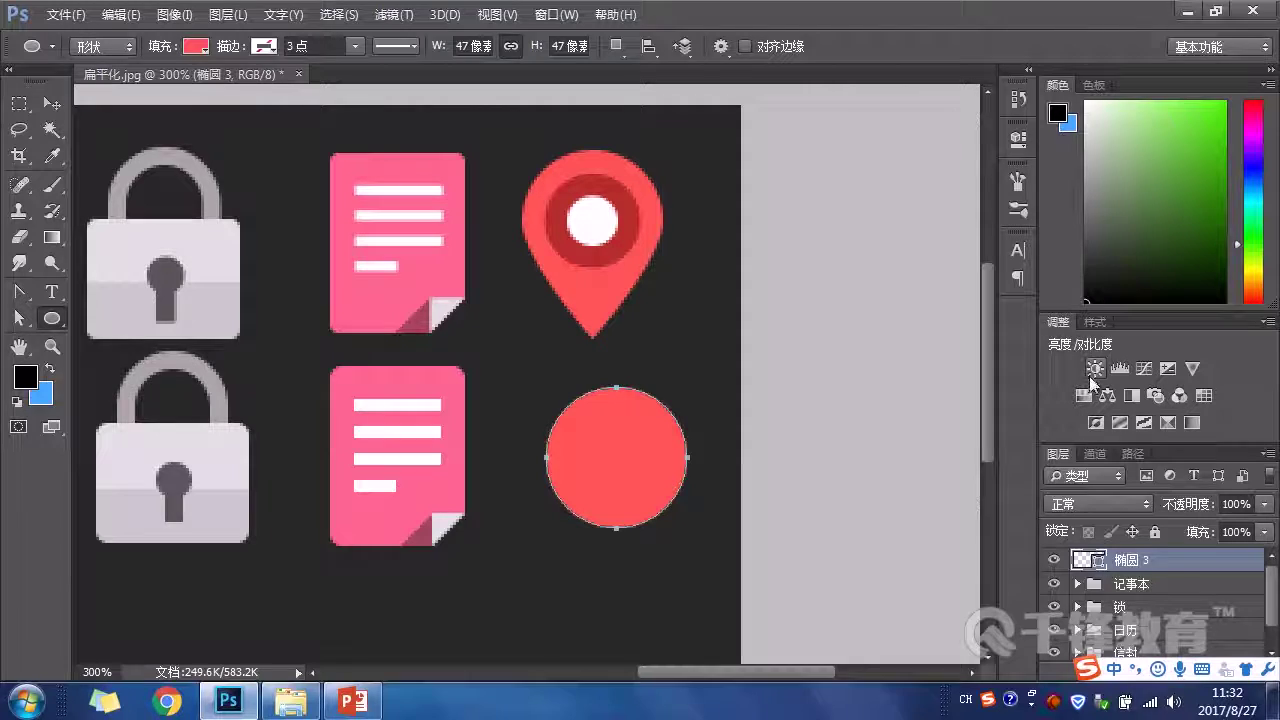
double_click(1072, 556)
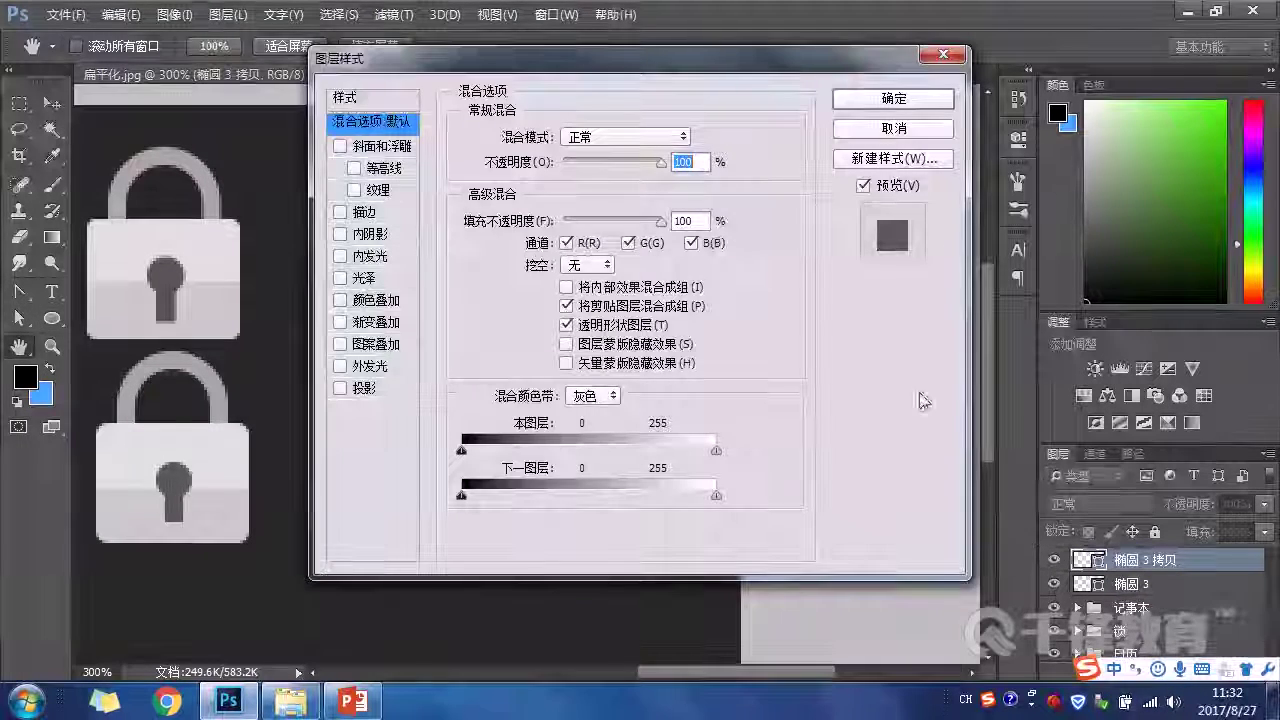
key(Escape)
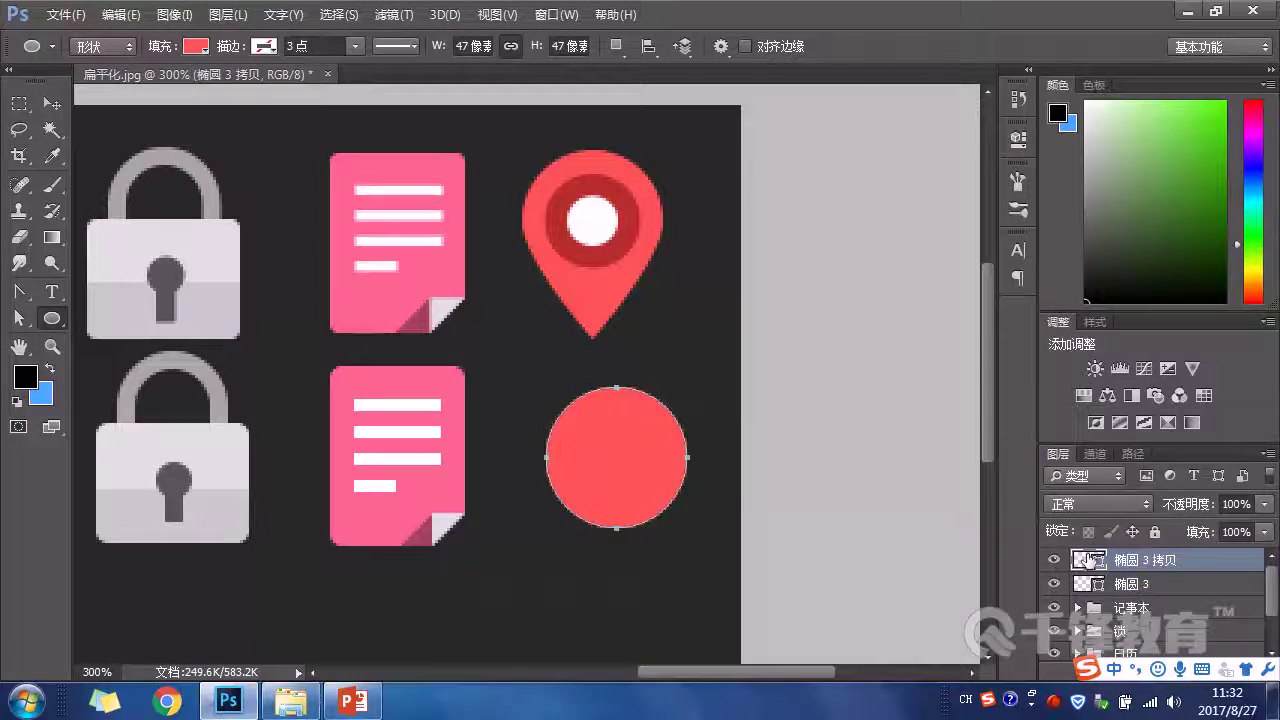
double_click(1085, 560)
click(630, 244)
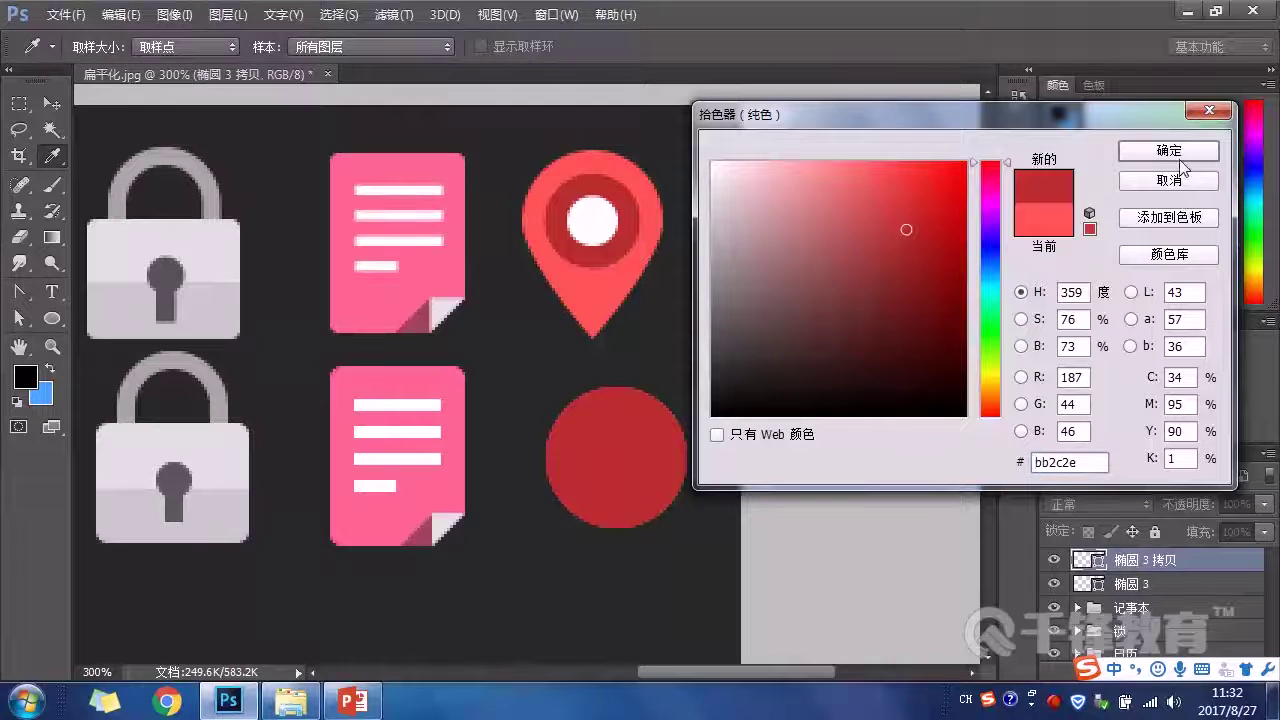
click(1168, 151)
Step: Scale the dark red circle down to 35 px about its centre
key(ctrl+t)
drag(690, 390, 675, 408)
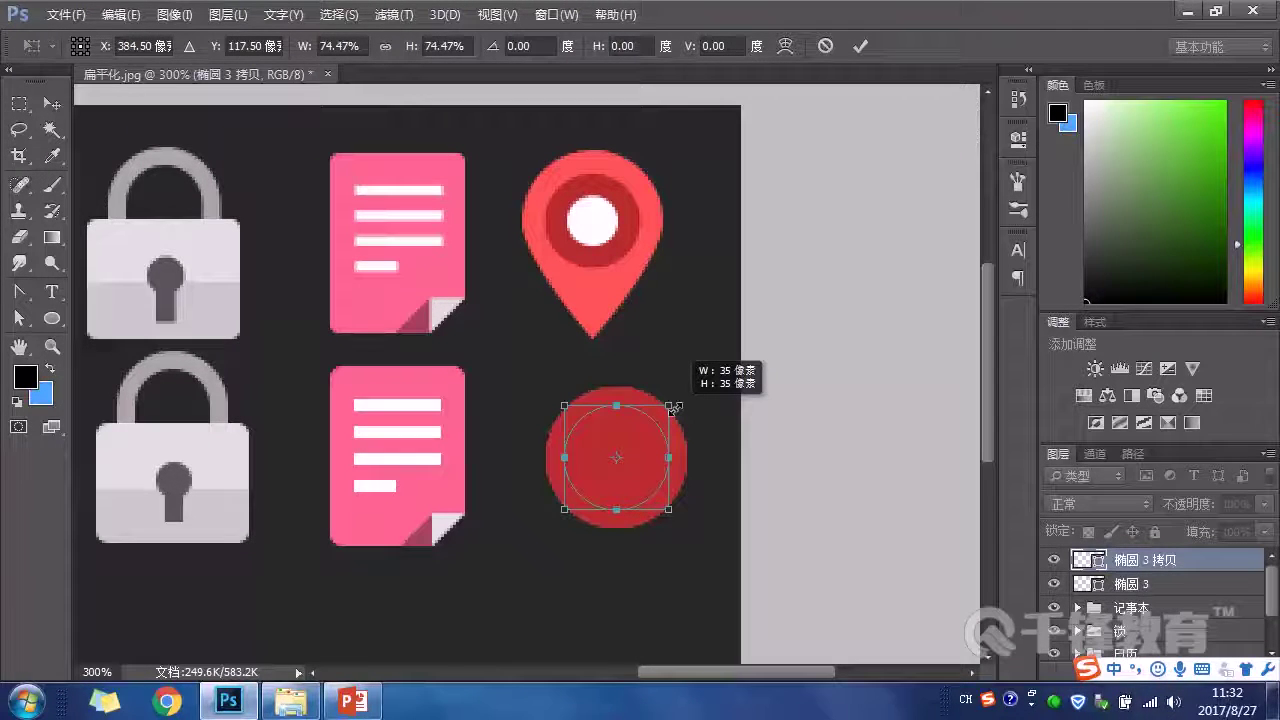
drag(675, 408, 676, 408)
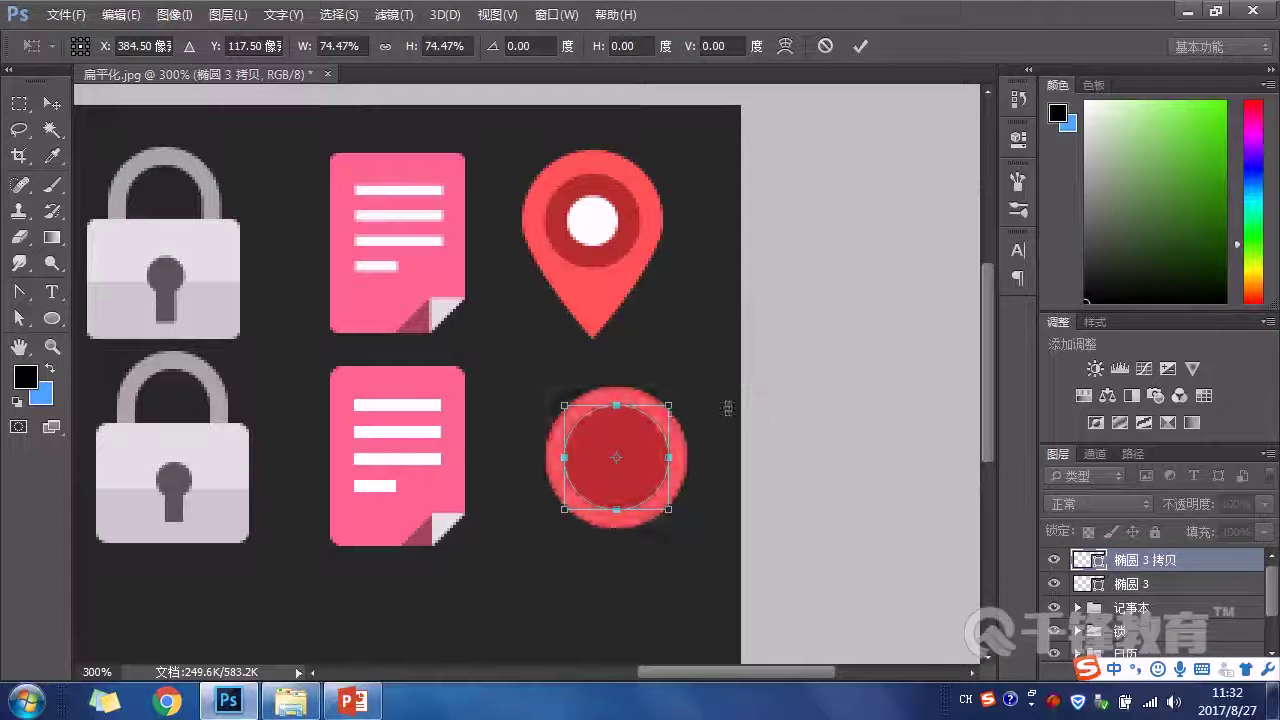
key(Return)
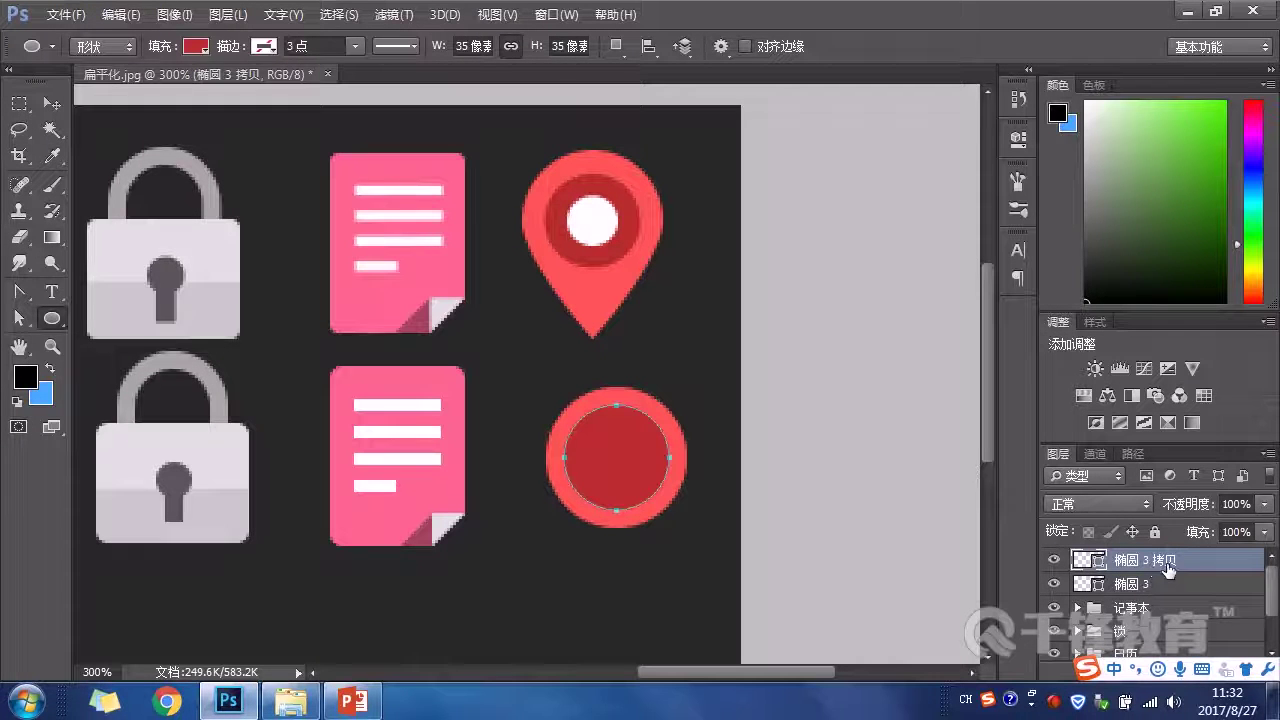
Step: Duplicate the dark red circle and scale the copy down to 23 px about its centre
key(ctrl+j)
key(ctrl+t)
drag(668, 406, 656, 426)
key(Return)
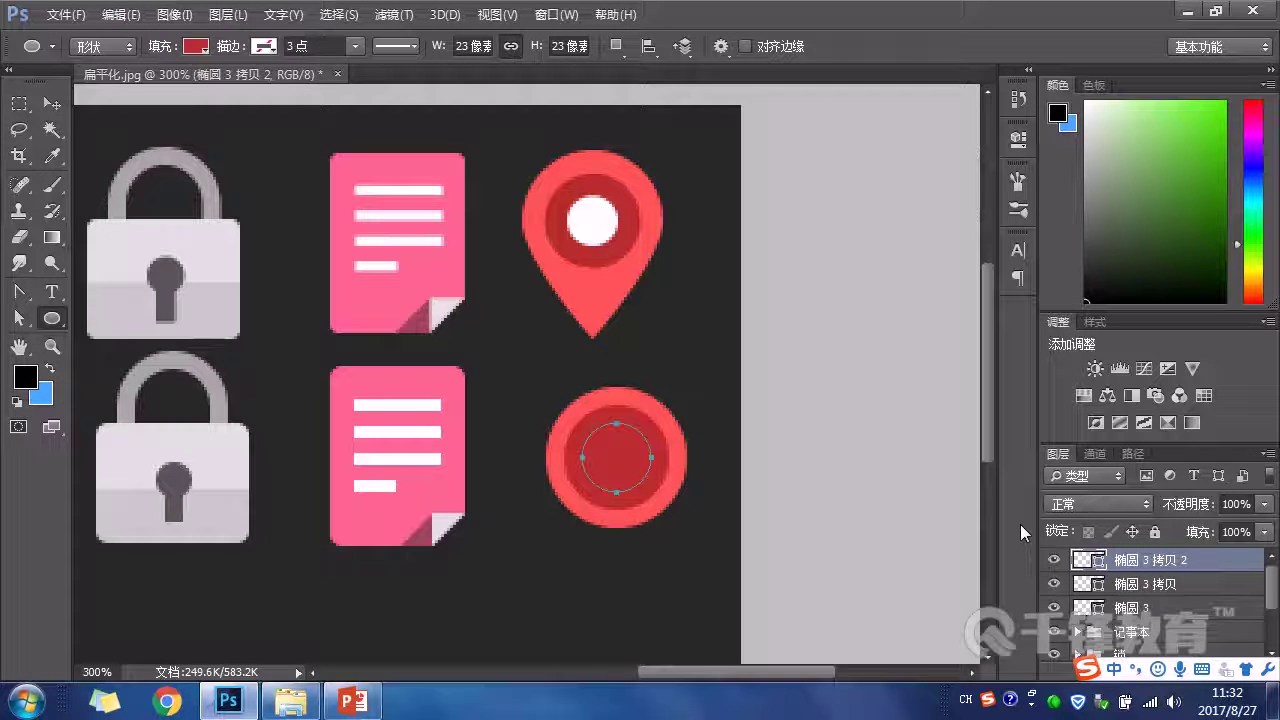
Step: Fill the innermost circle with the near-white fffffd sampled from the reference pin's centre
double_click(1080, 558)
click(588, 222)
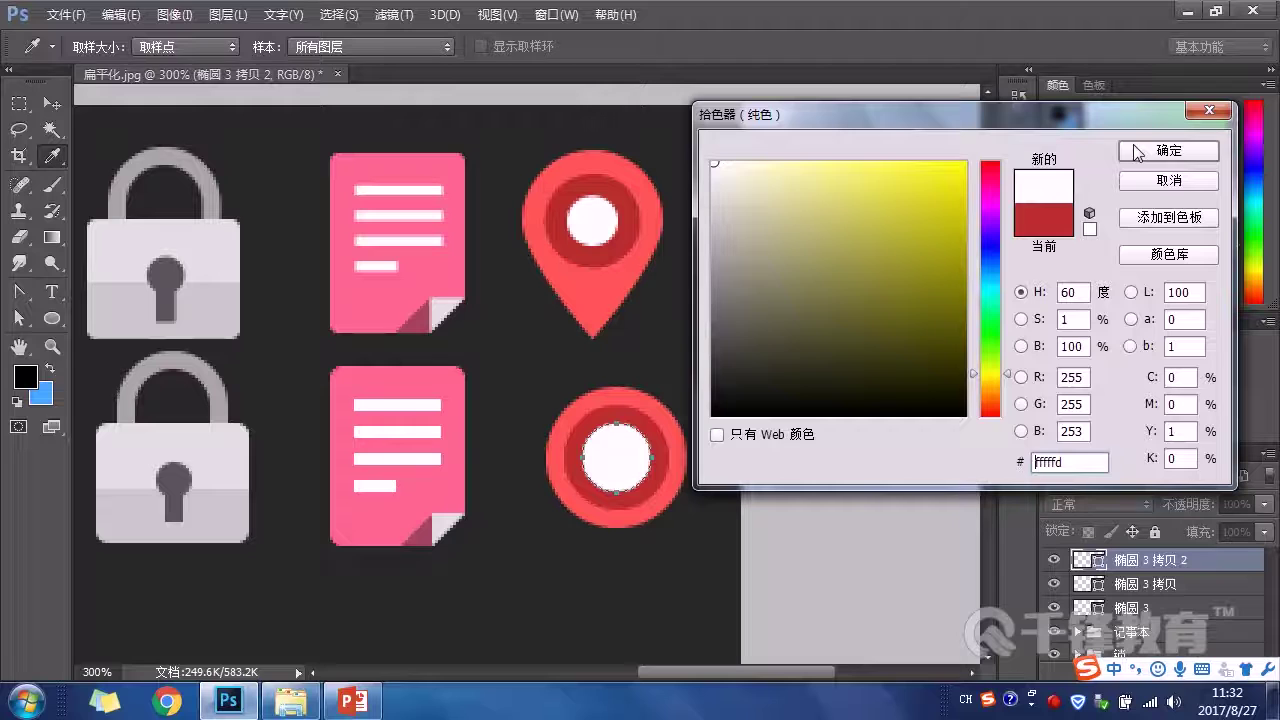
click(1146, 152)
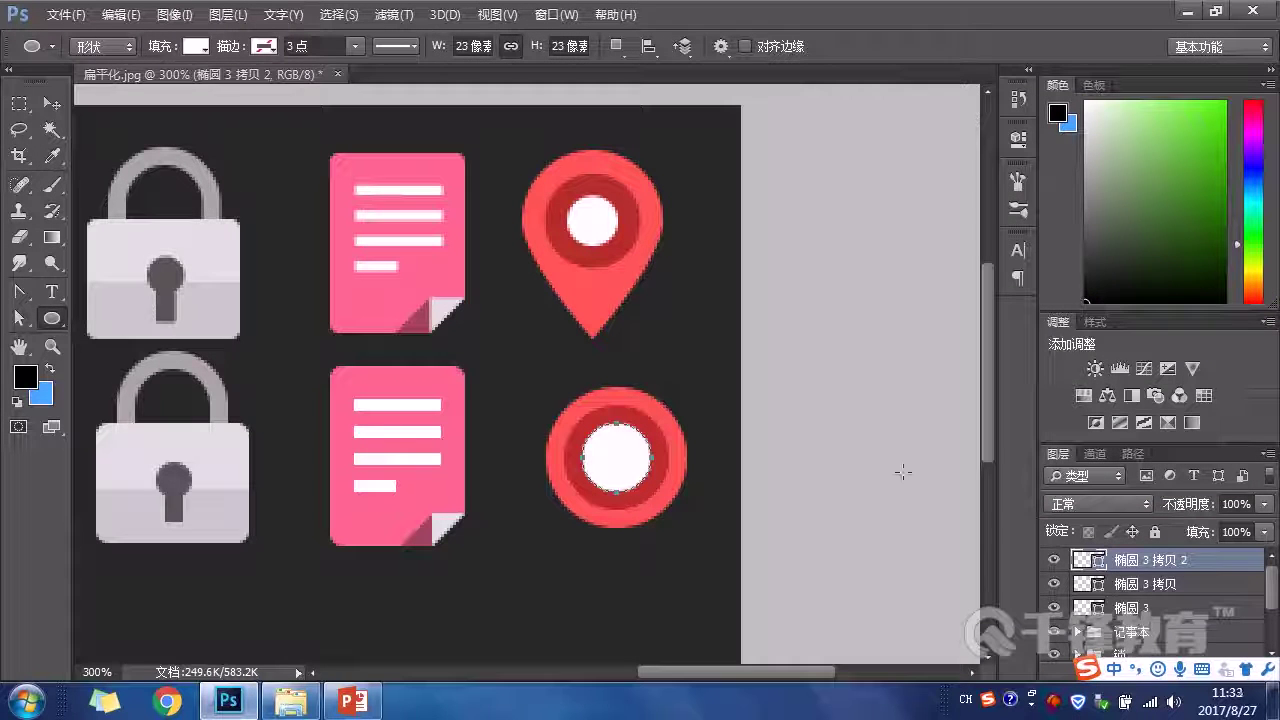
Step: Move the bottom anchor of the outer red circle straight down until the shape is 67 px tall
click(1148, 605)
click(1054, 607)
click(1054, 607)
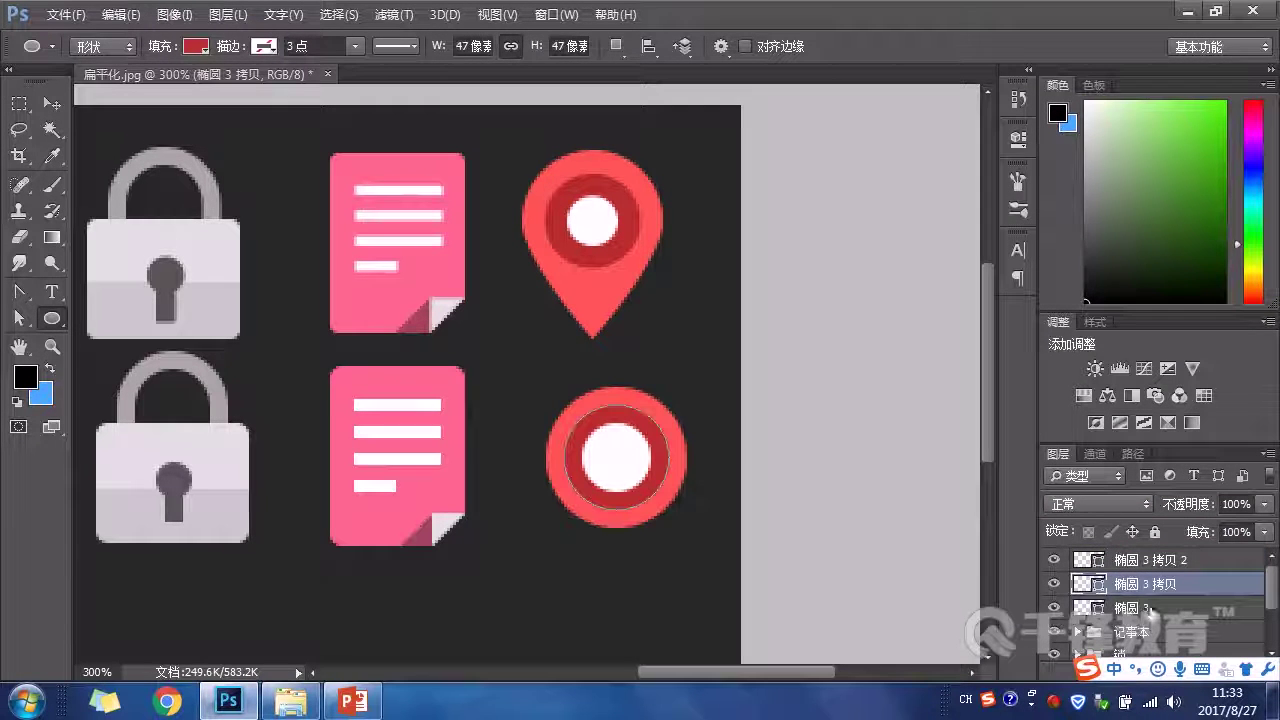
click(18, 318)
scroll(843, 409, down, 3)
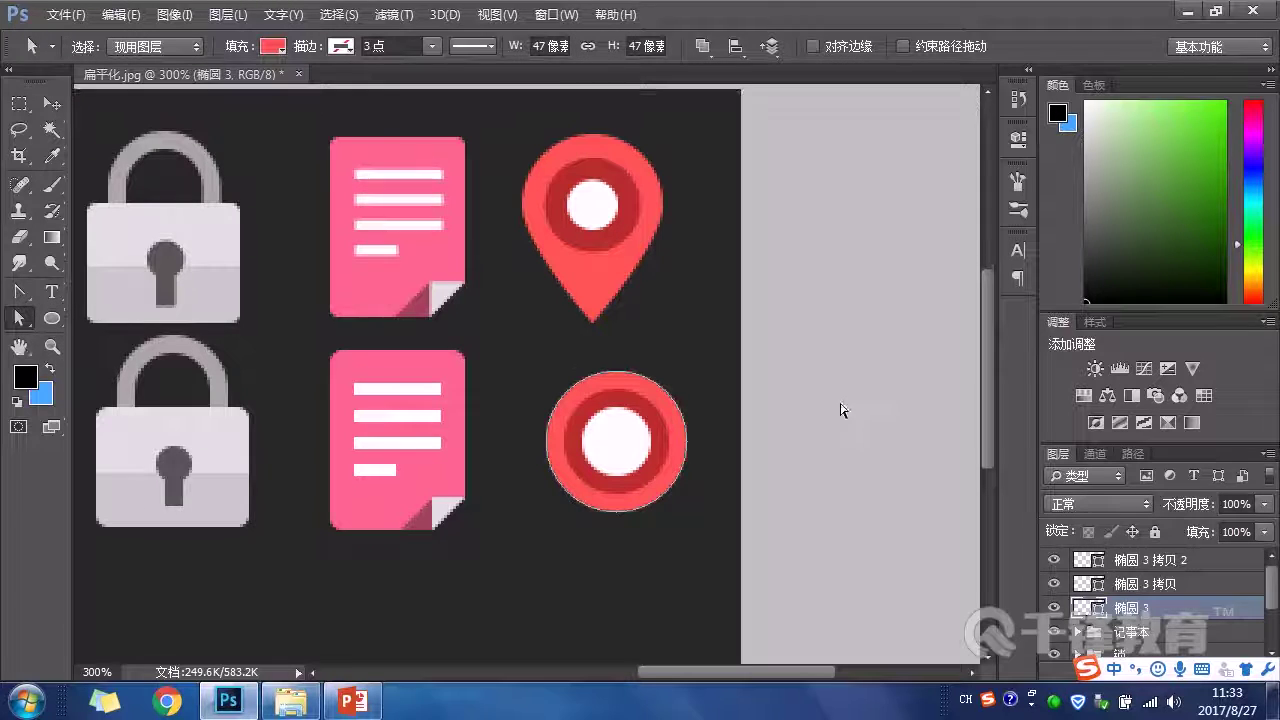
drag(666, 508, 569, 473)
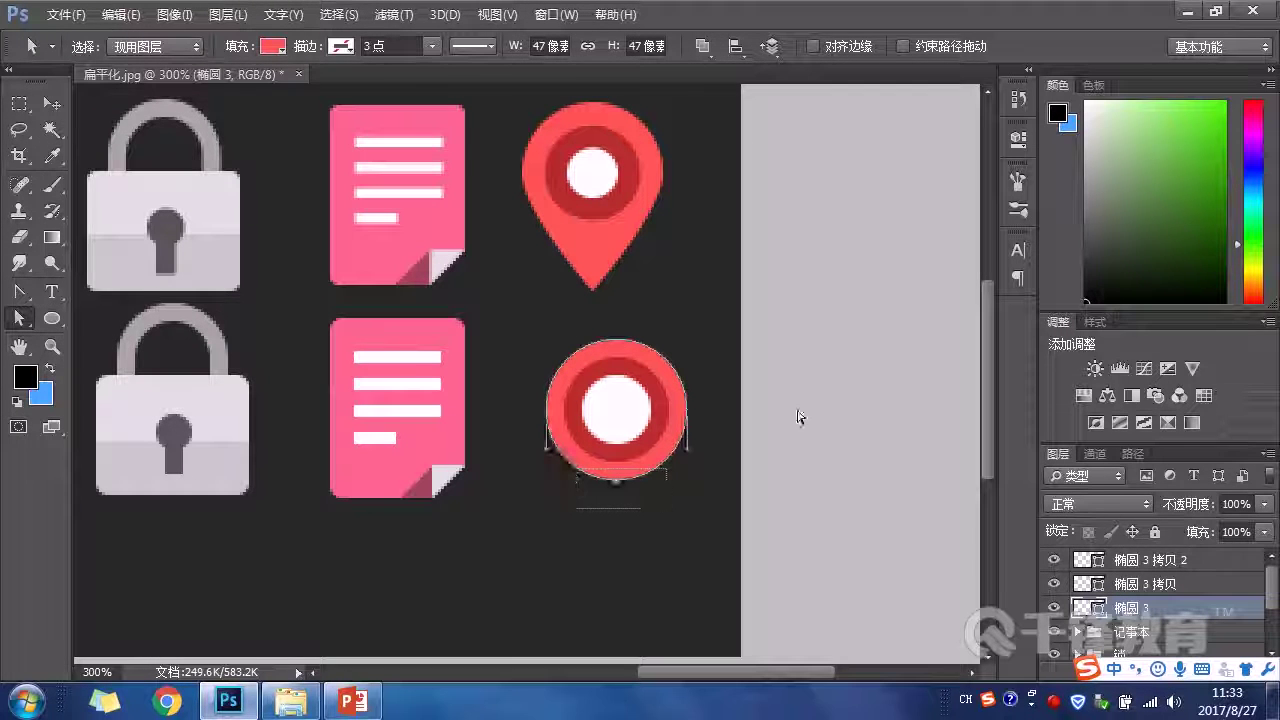
key(Down)
key(Down)
key(Down)
key(Down)
key(Down)
key(Down)
key(Down)
key(Down)
key(Down)
key(Down)
key(Down)
key(Down)
key(Down)
key(Down)
key(Down)
key(Down)
key(Down)
key(Down)
key(Down)
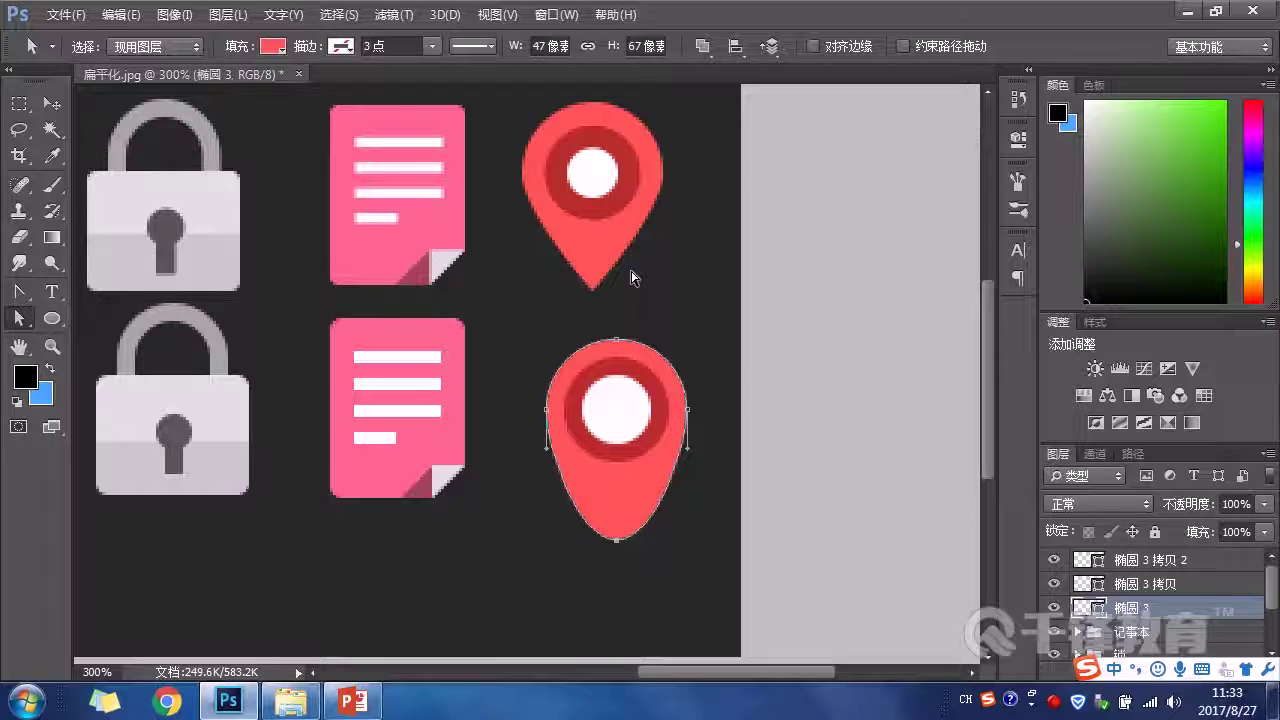
Step: Convert the bottom anchor of the outer red shape to a corner point to form the pin's sharp tip
click(18, 291)
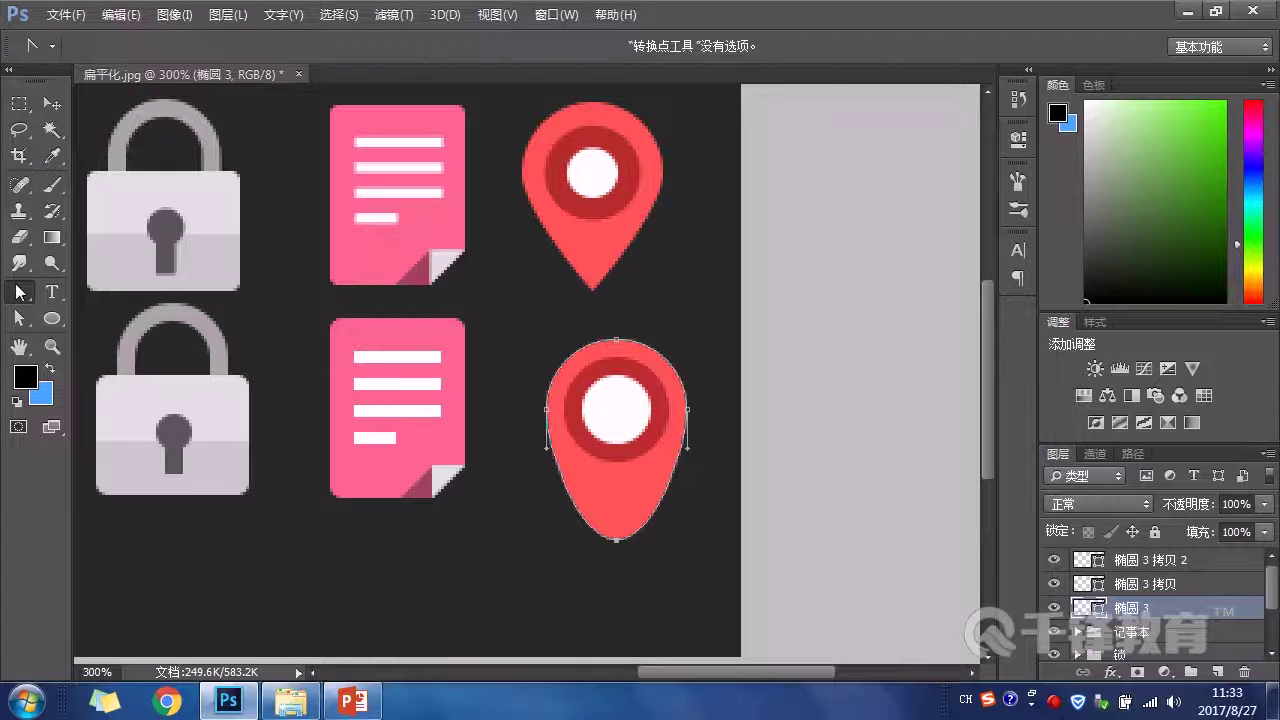
right_click(18, 291)
click(112, 365)
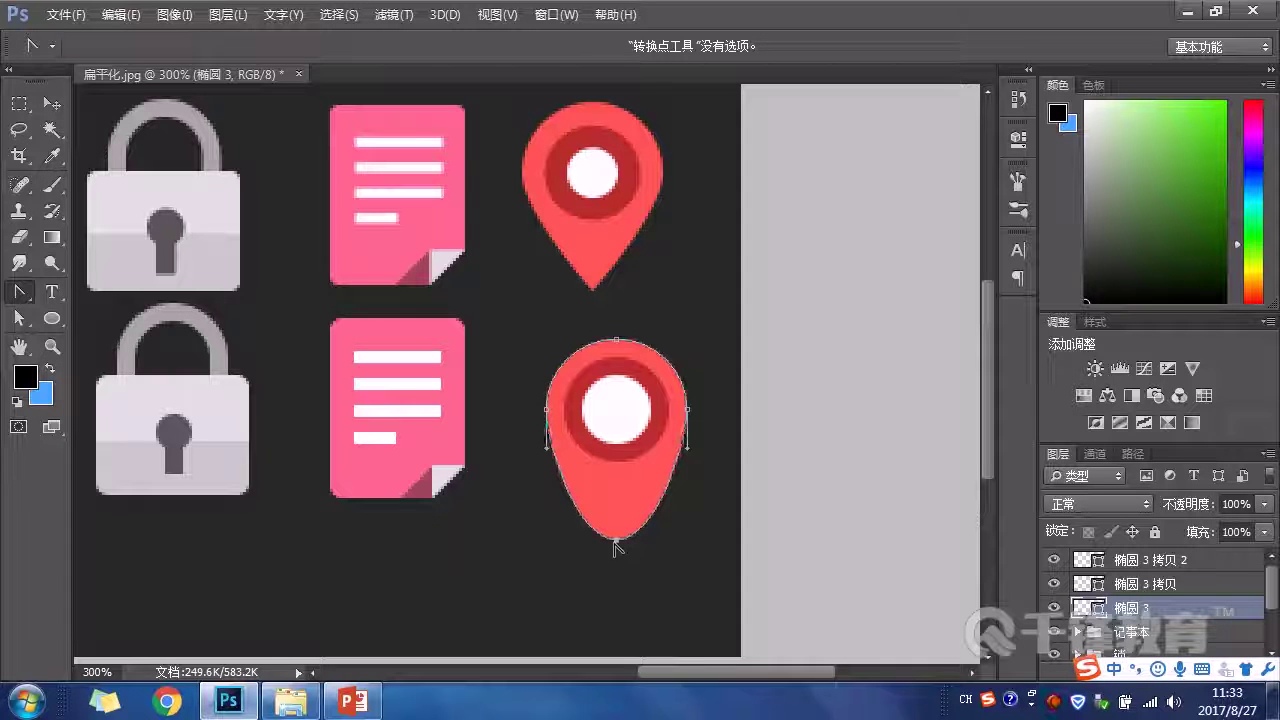
click(616, 542)
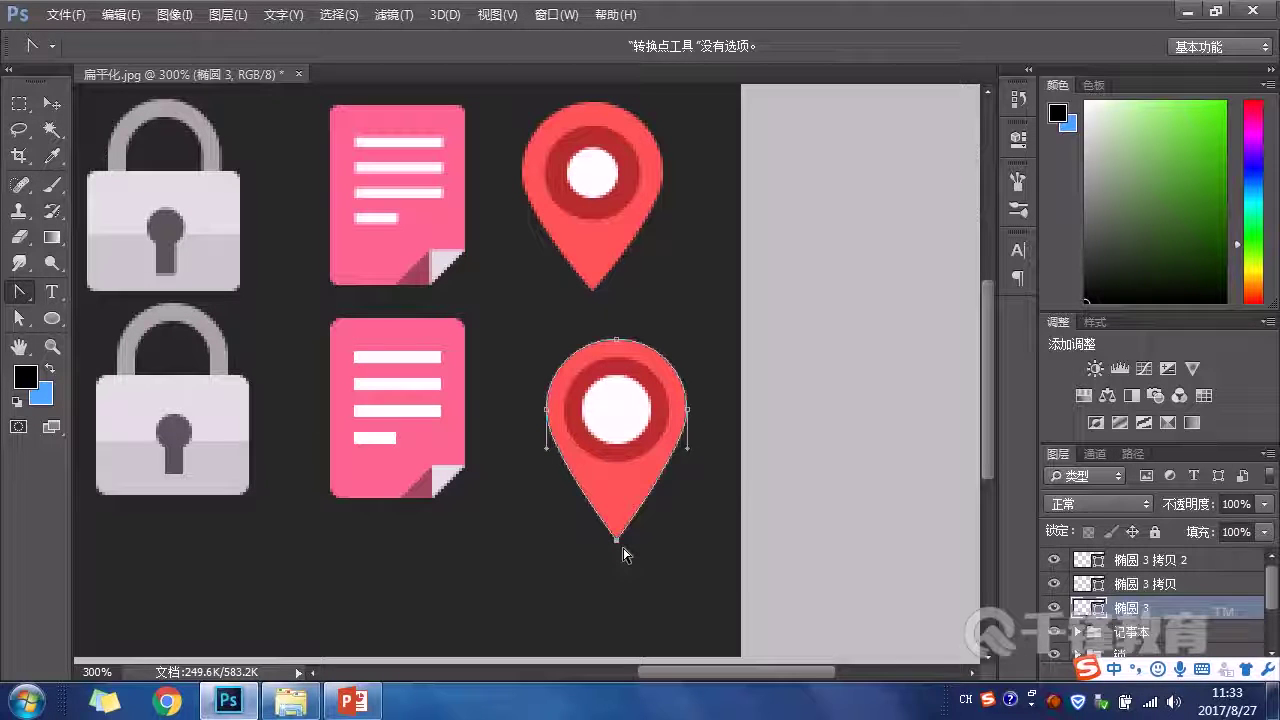
click(51, 103)
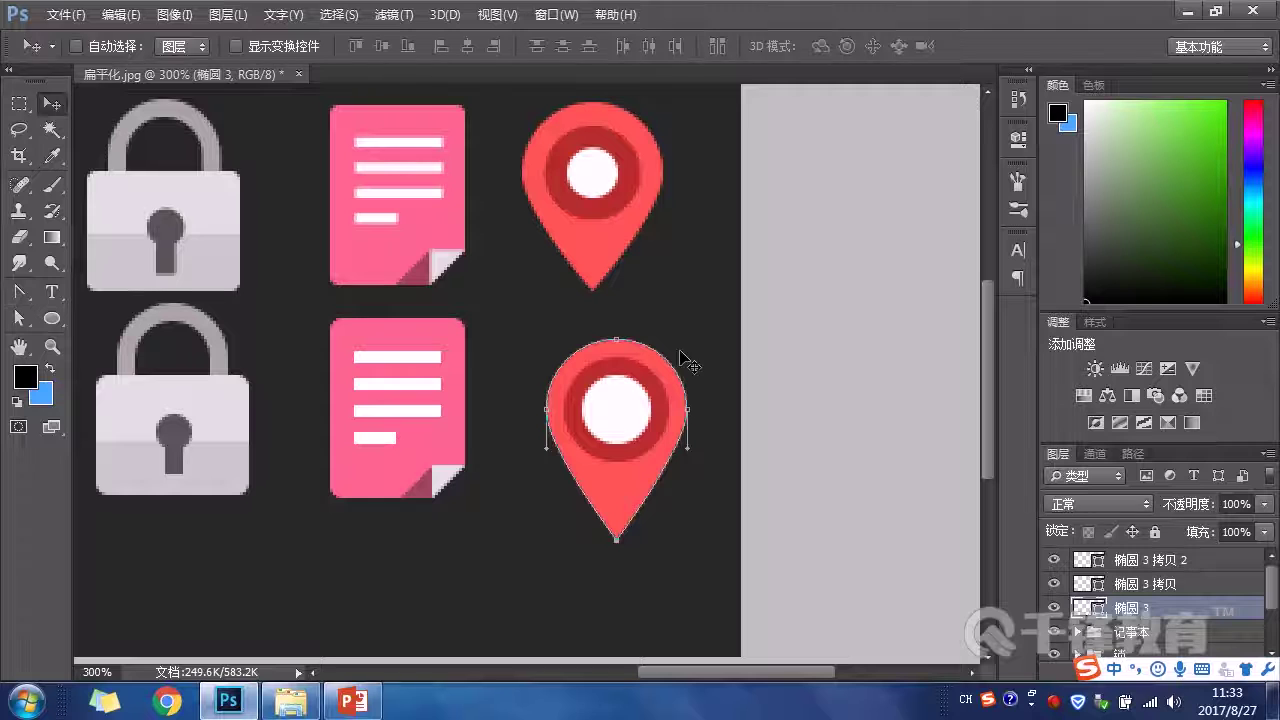
key(Return)
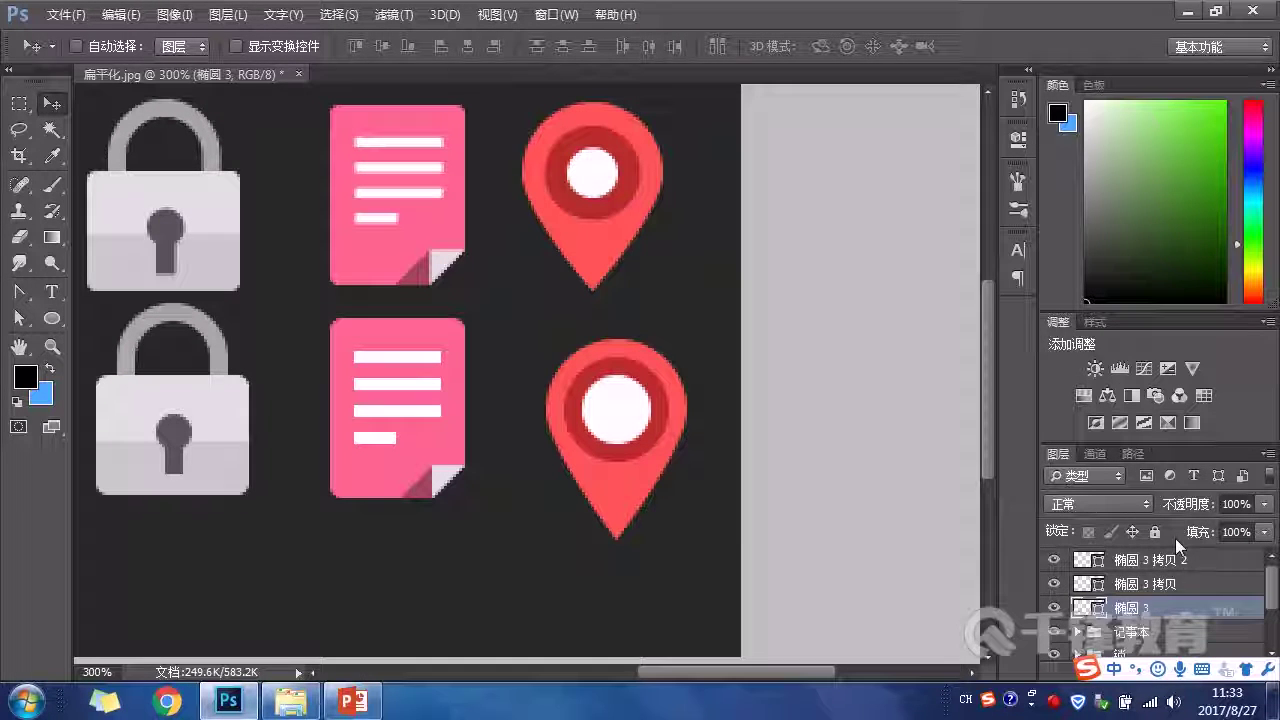
Step: Group the three location pin layers and name the group 定位
click(1192, 566)
shift+click(1200, 610)
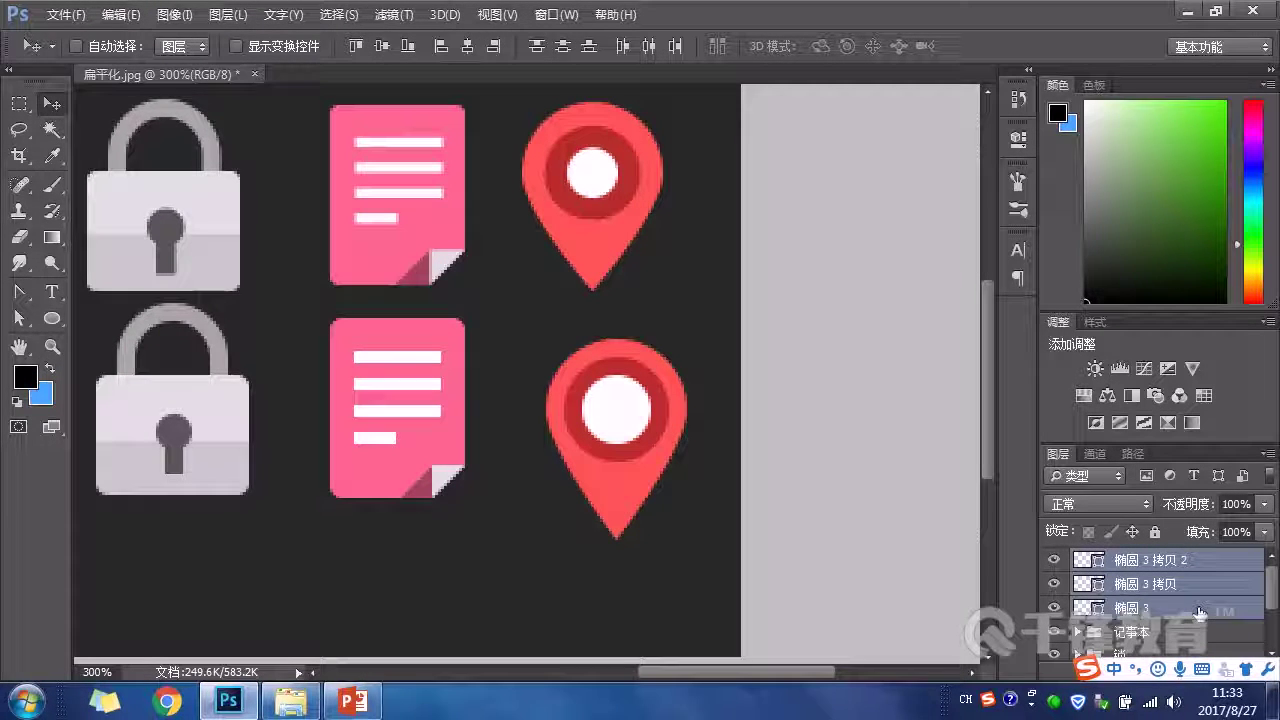
click(1190, 671)
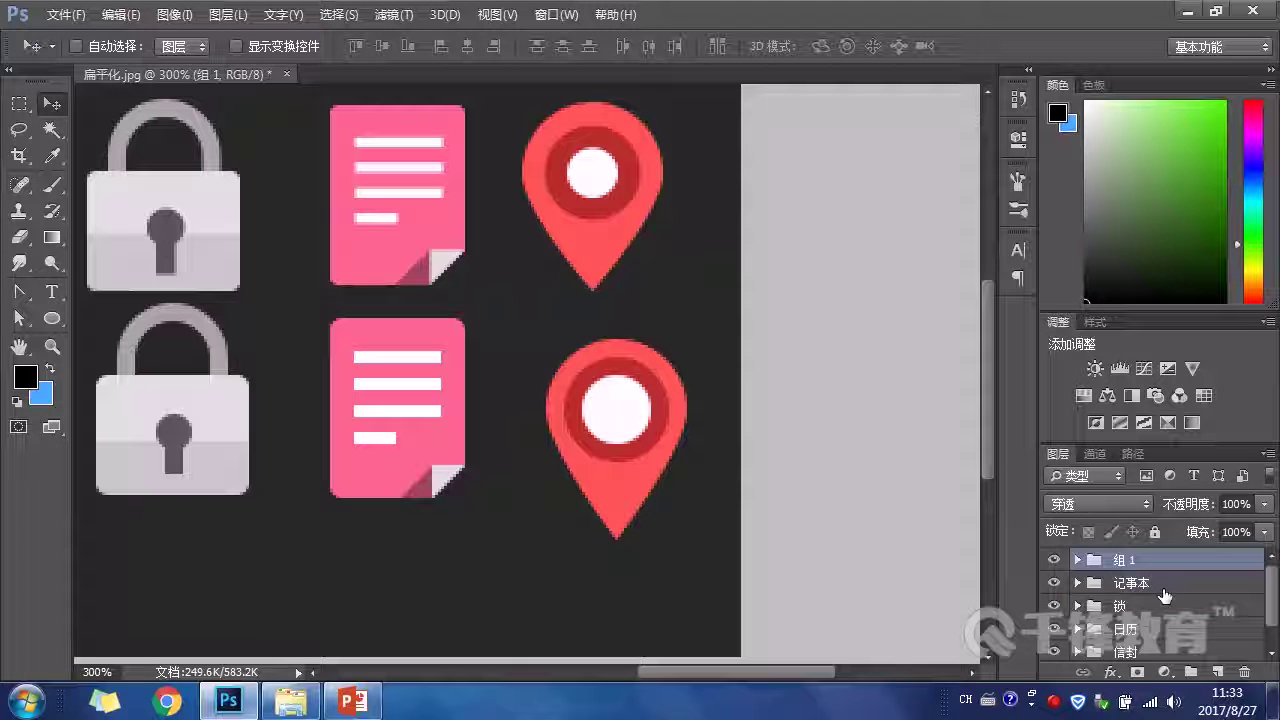
double_click(1125, 561)
text(dingwei)
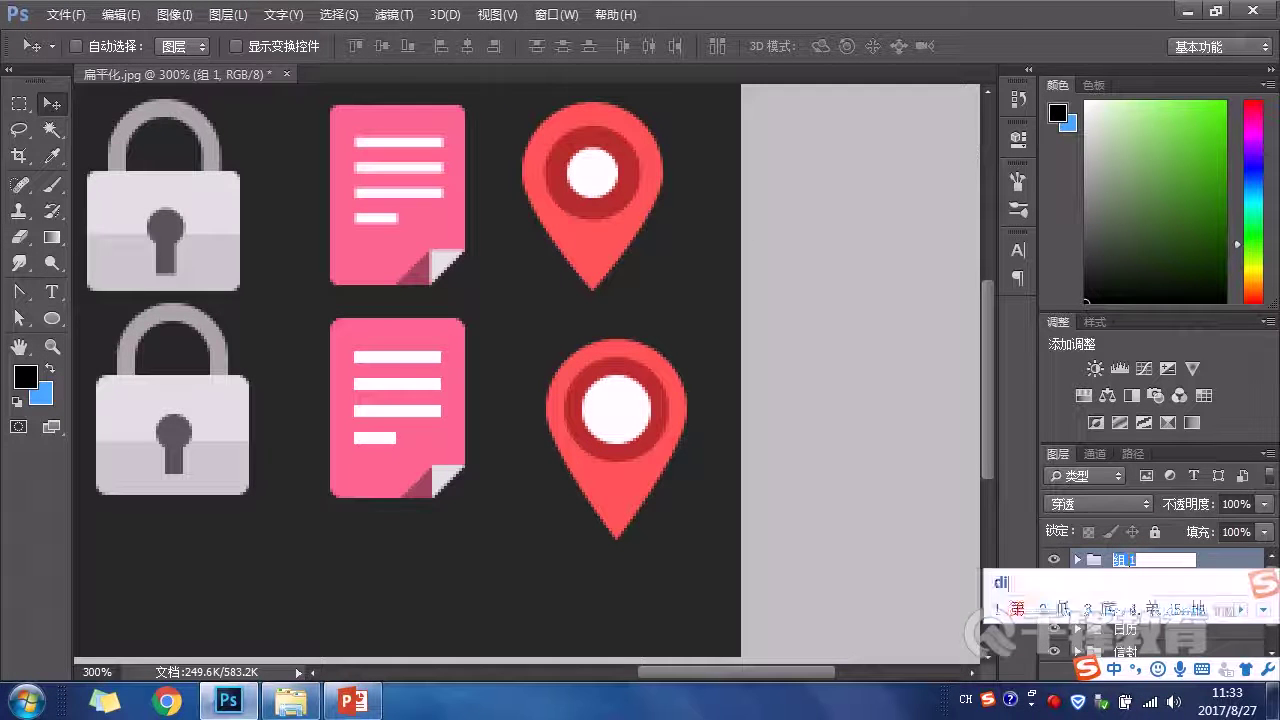
key(space)
key(Return)
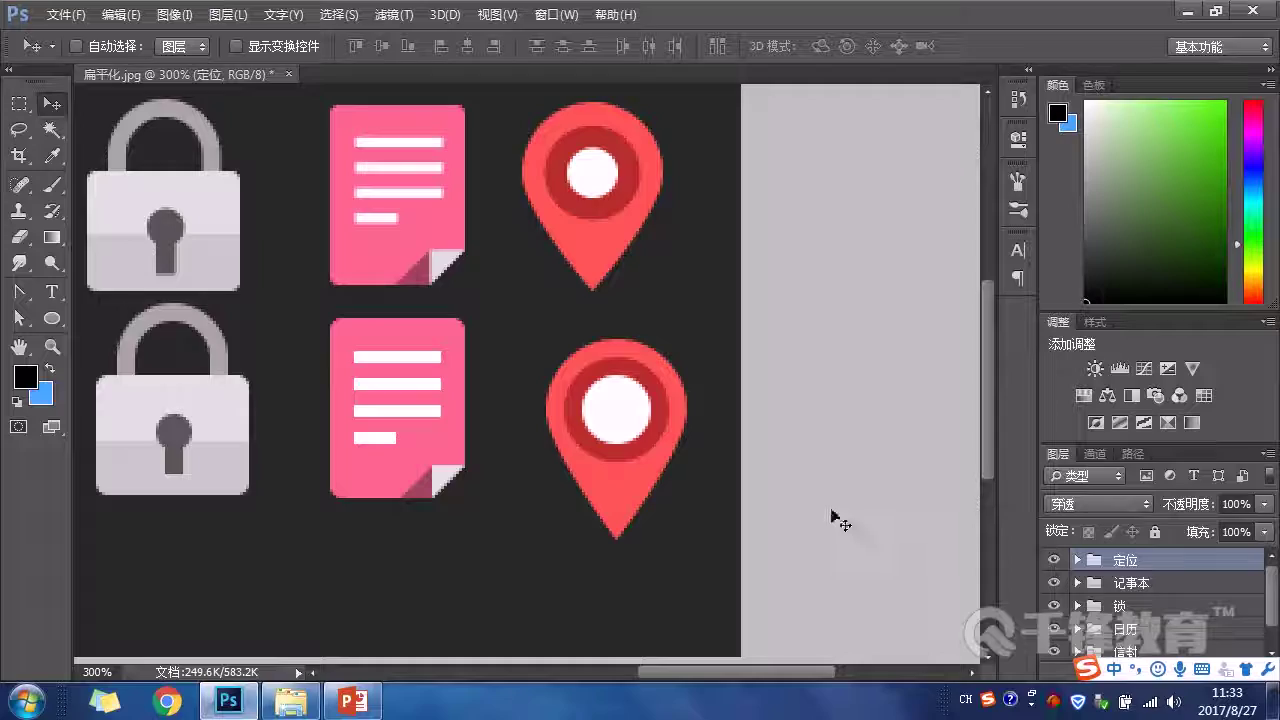
key(ctrl+minus)
mouse_move(876, 470)
mouse_down()
mouse_move(860, 478)
mouse_move(880, 485)
mouse_up()
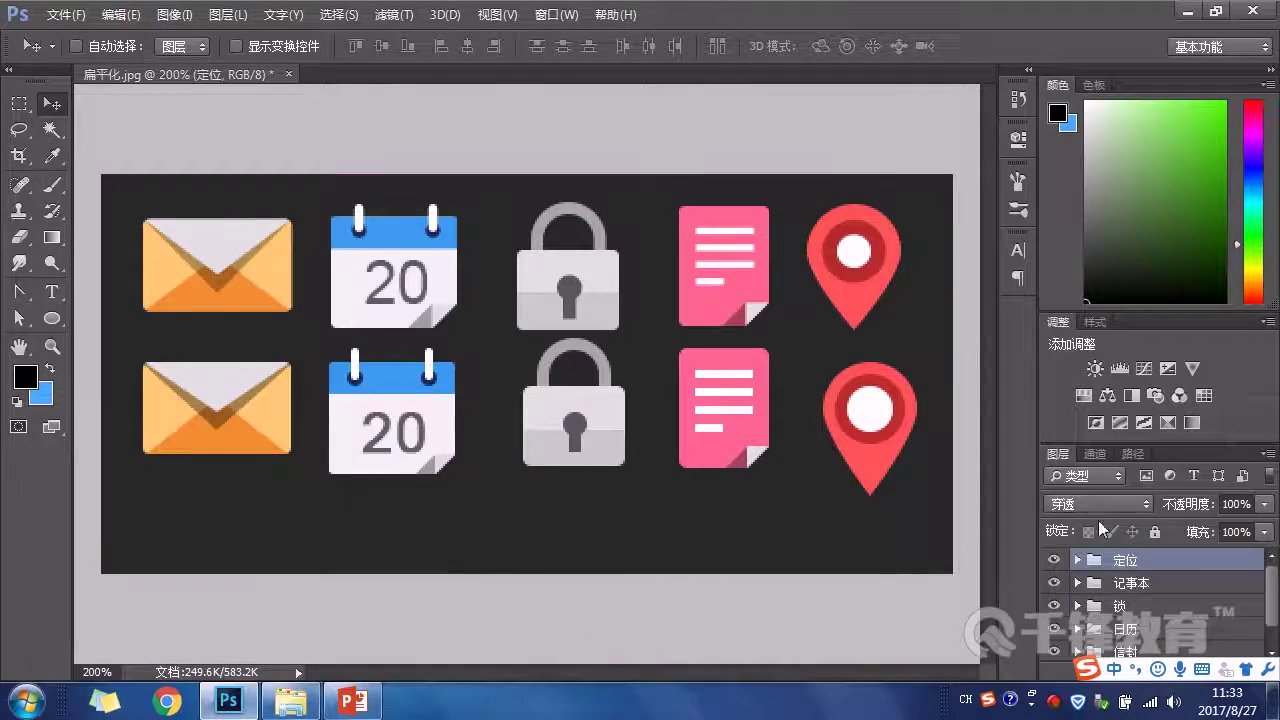